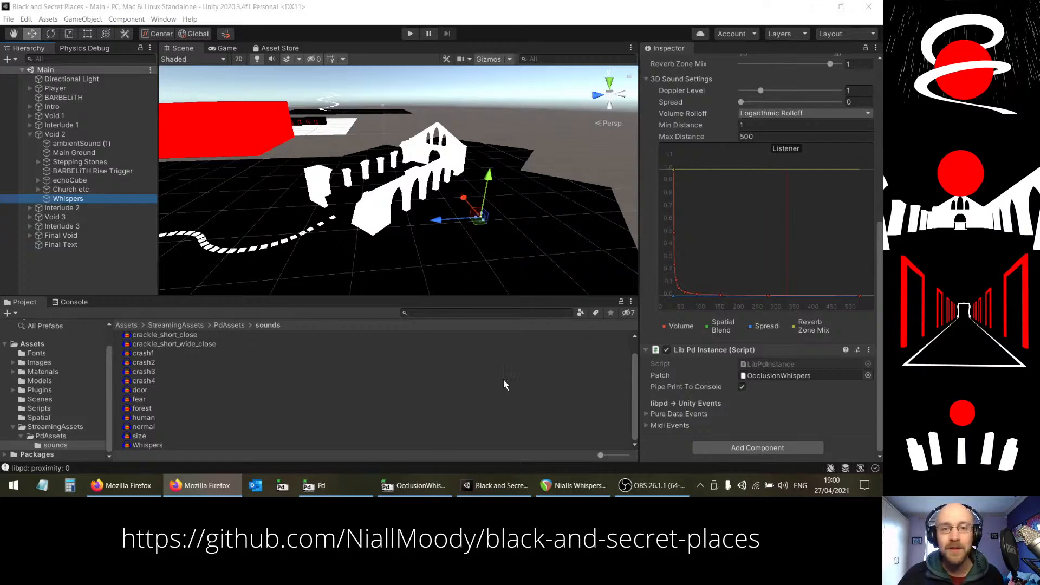
Step: Run the game in the editor and walk the player forward through the normal human-sized door
click(411, 34)
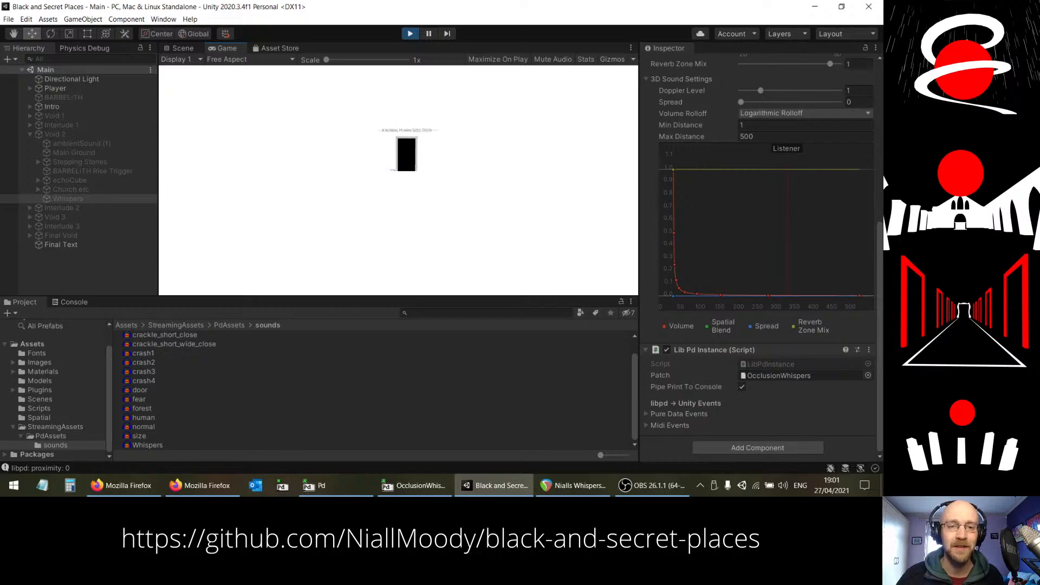
key(w)
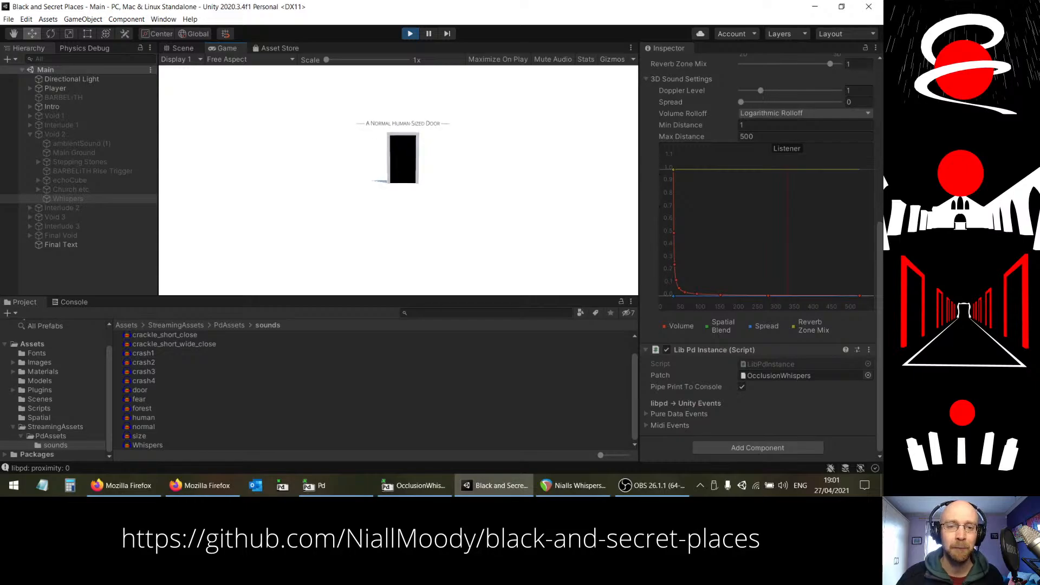
key(w)
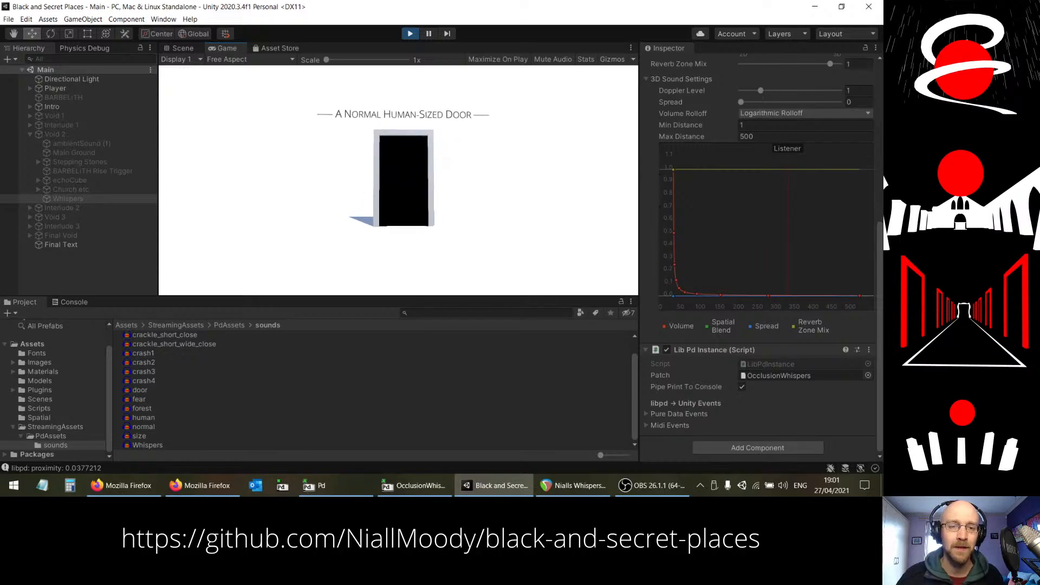
key(w)
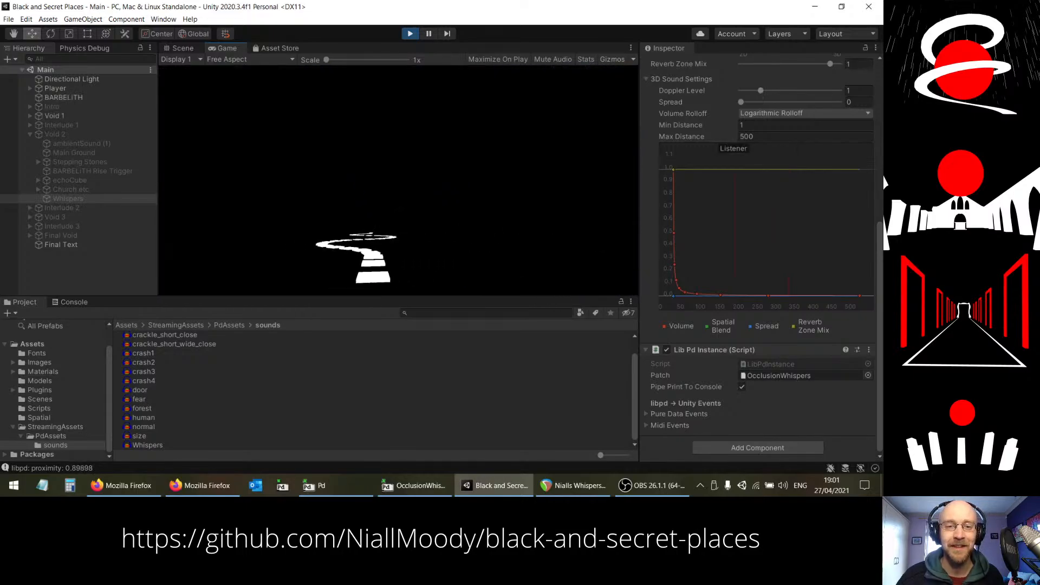
Step: Walk the player forward along the winding white stepping-stone path in Void 1
key(w)
key(w)
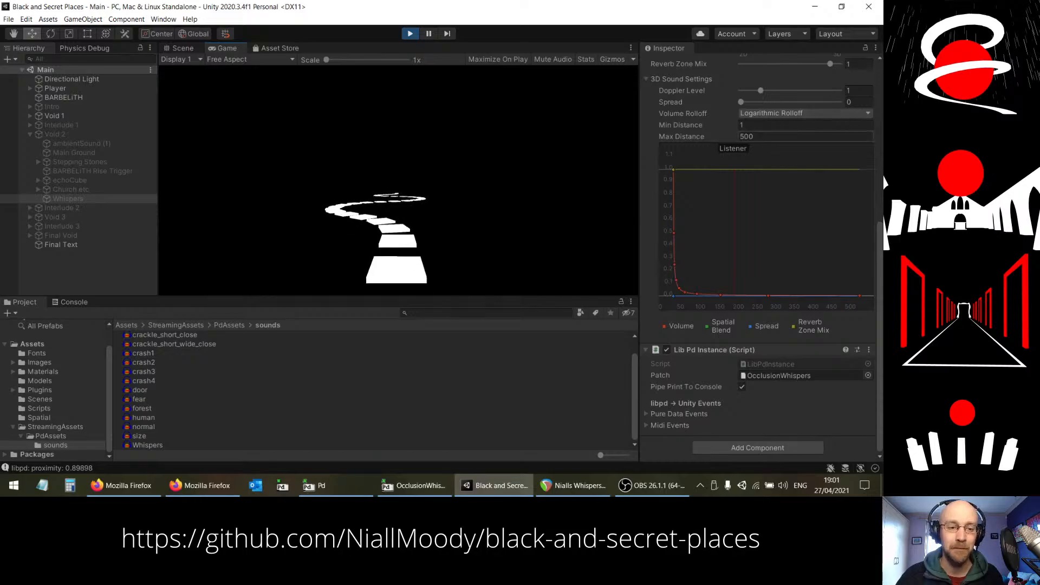
key(w)
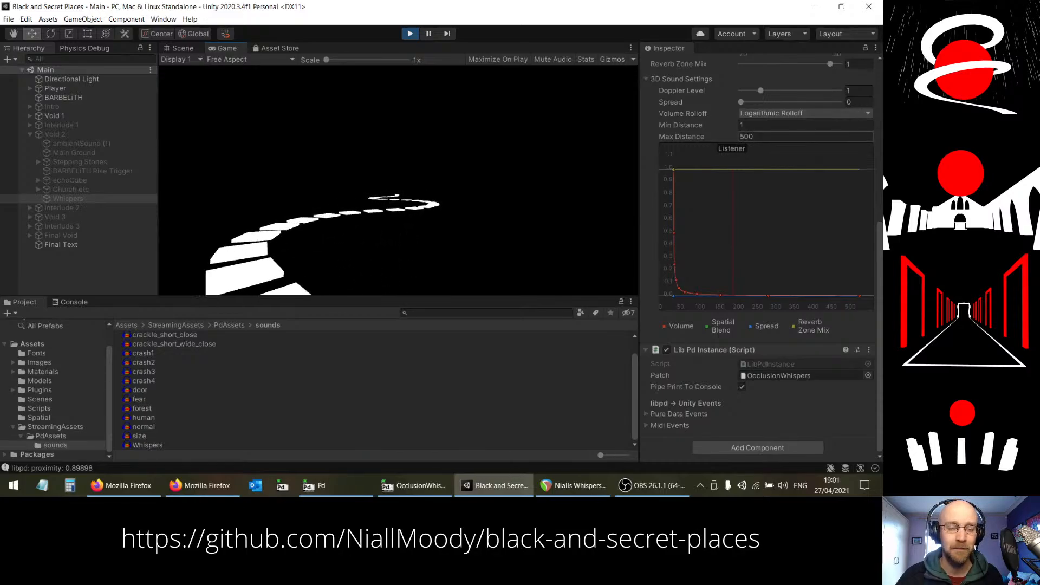
key(w)
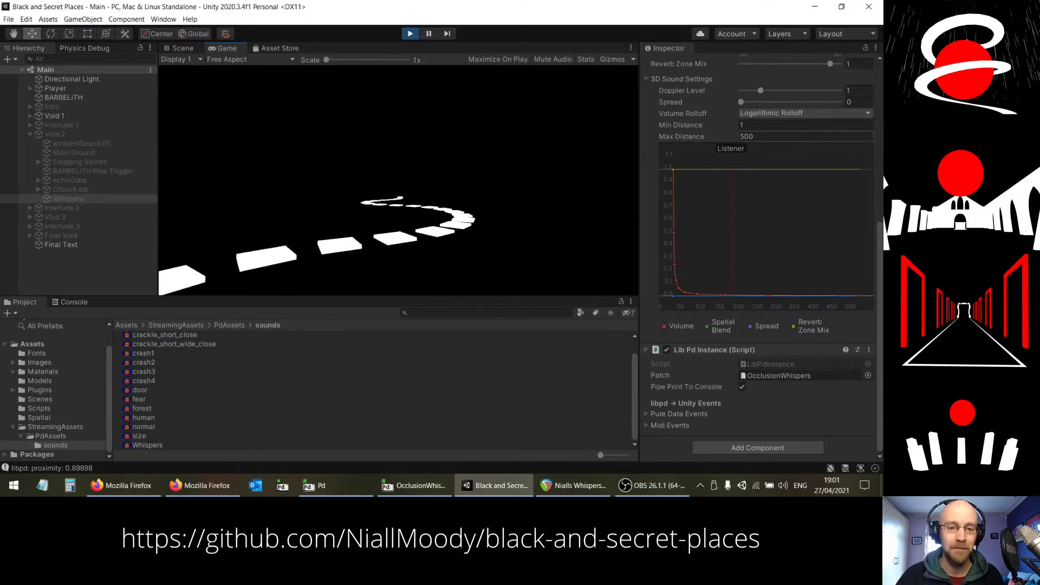
key(w)
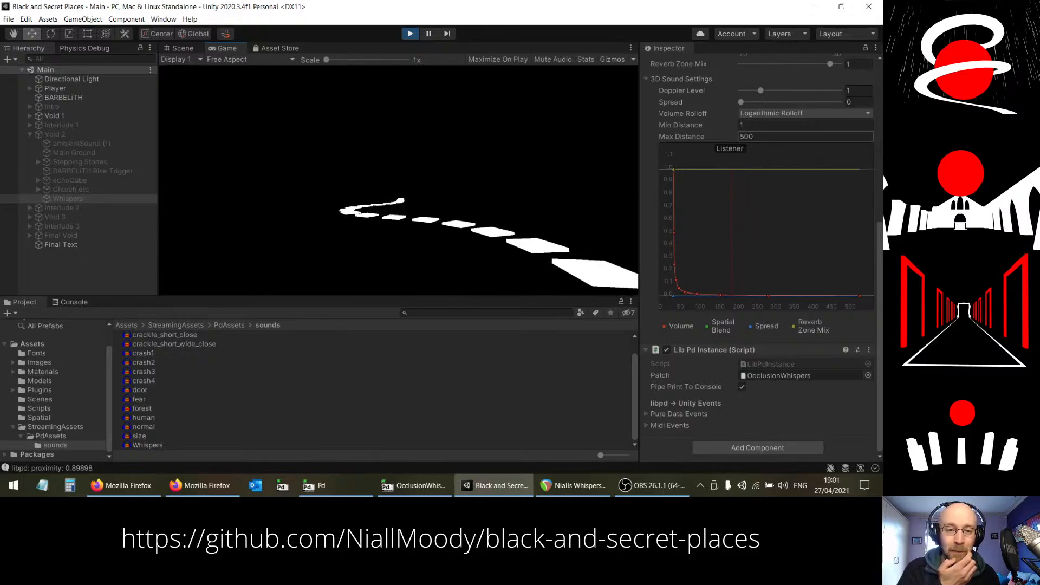
key(w)
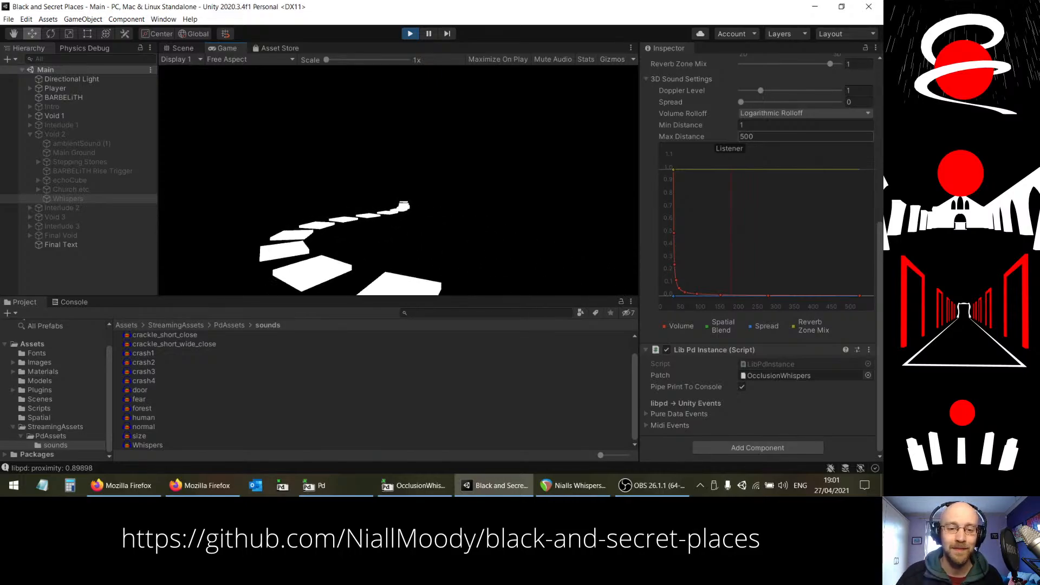
key(w)
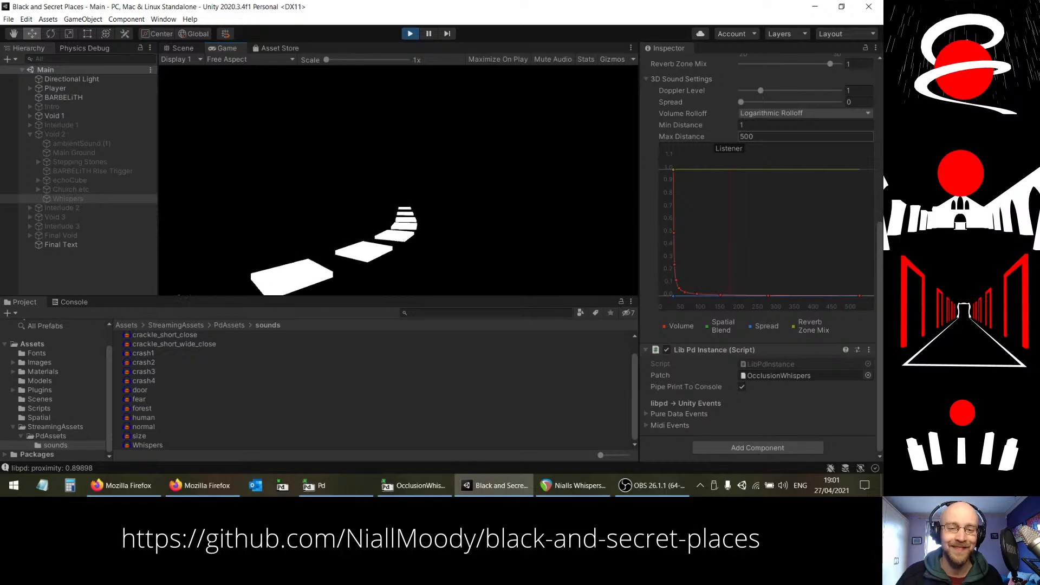
key(w)
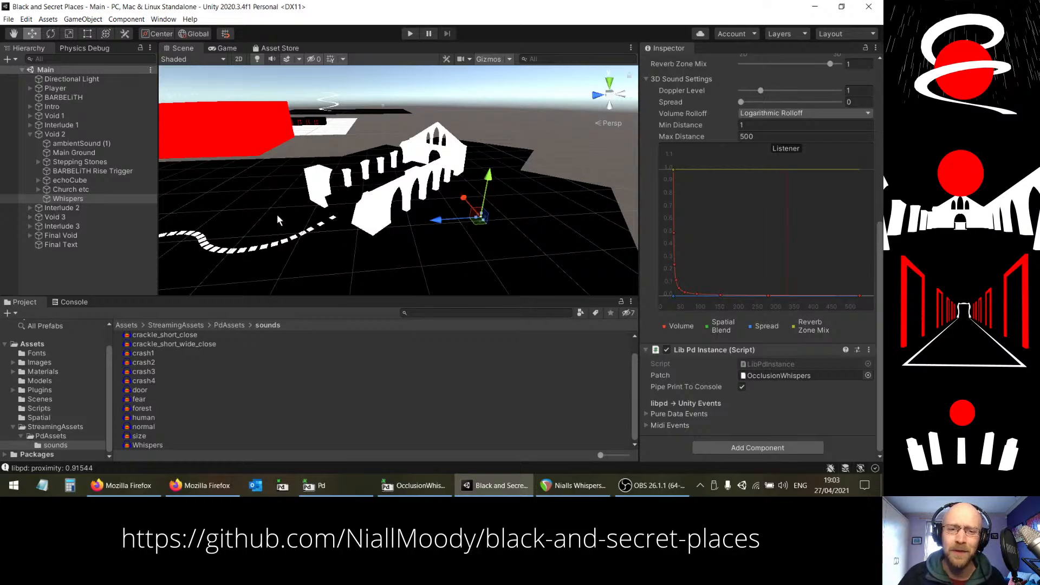
click(137, 488)
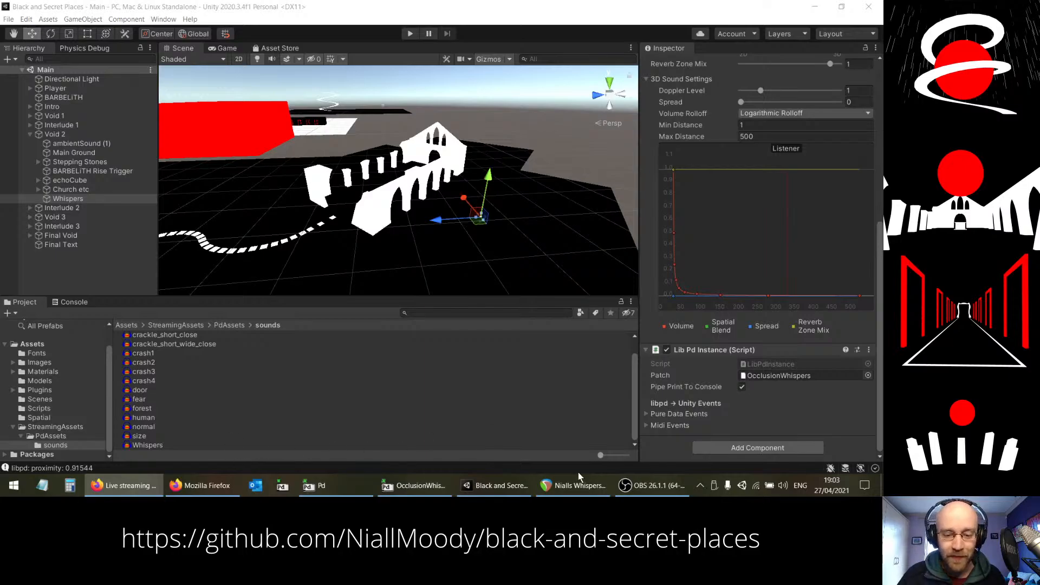
click(639, 485)
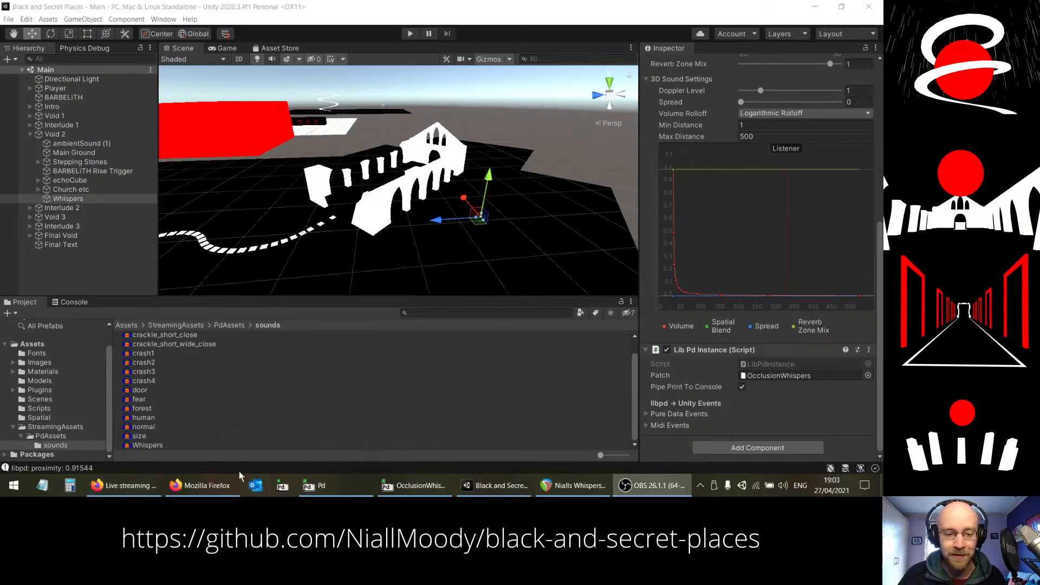
click(217, 483)
click(313, 3)
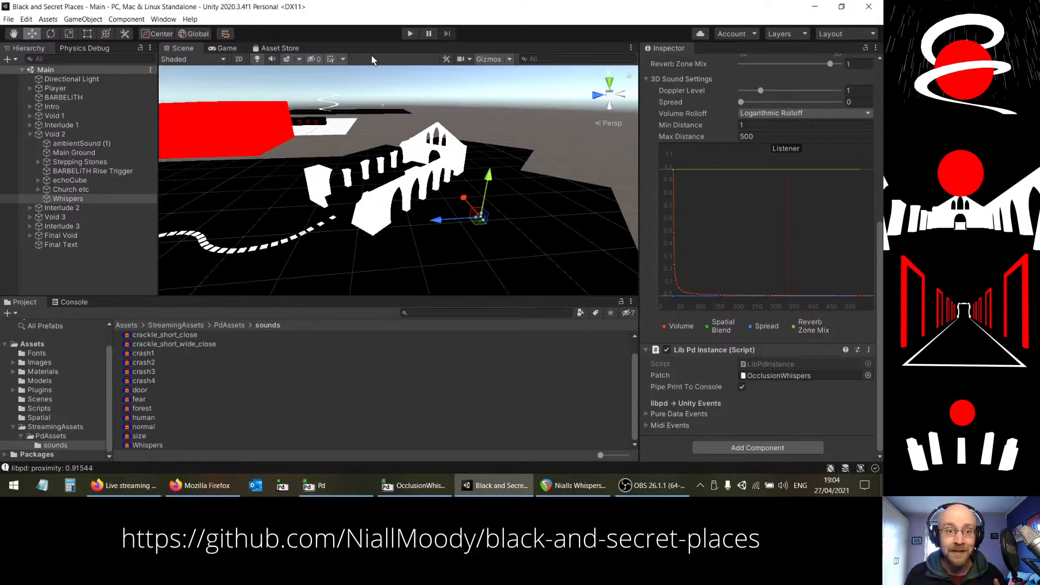
Step: Examine the layout of the void areas, red interlude blocks and church from several angles in the scene
right_drag(454, 147, 236, 147)
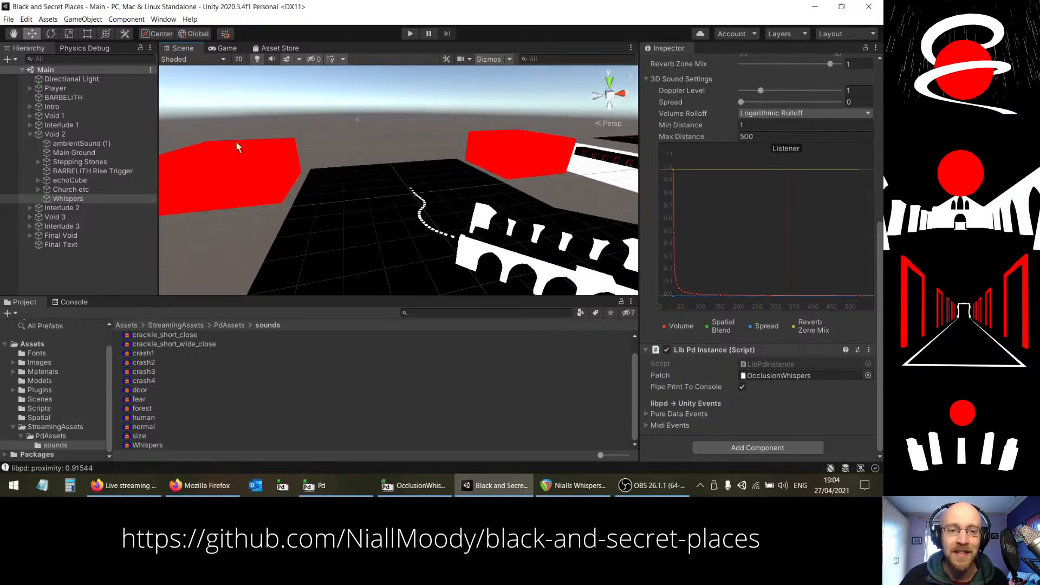
right_drag(524, 143, 438, 128)
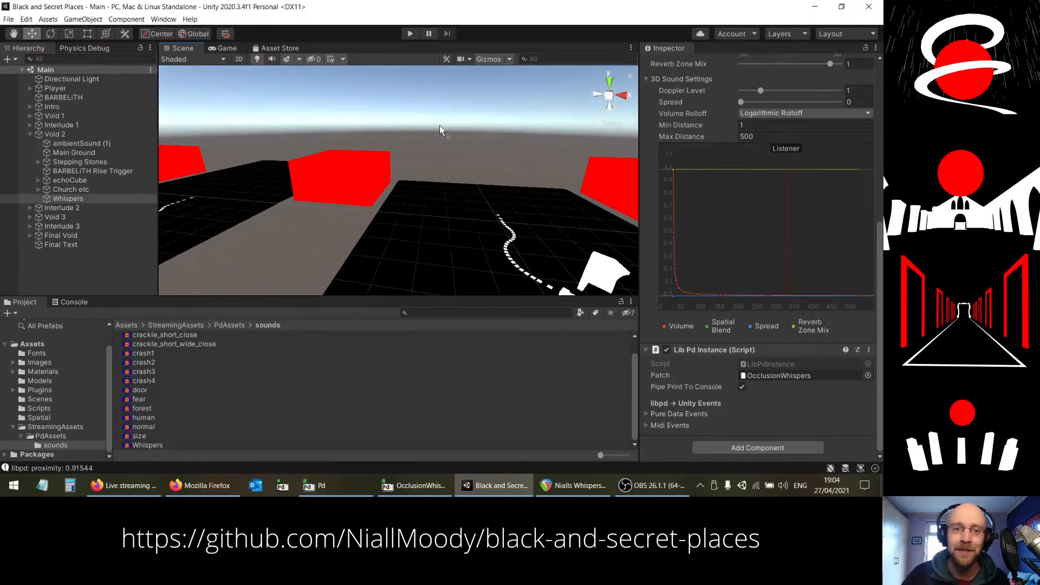
right_drag(440, 125, 720, 95)
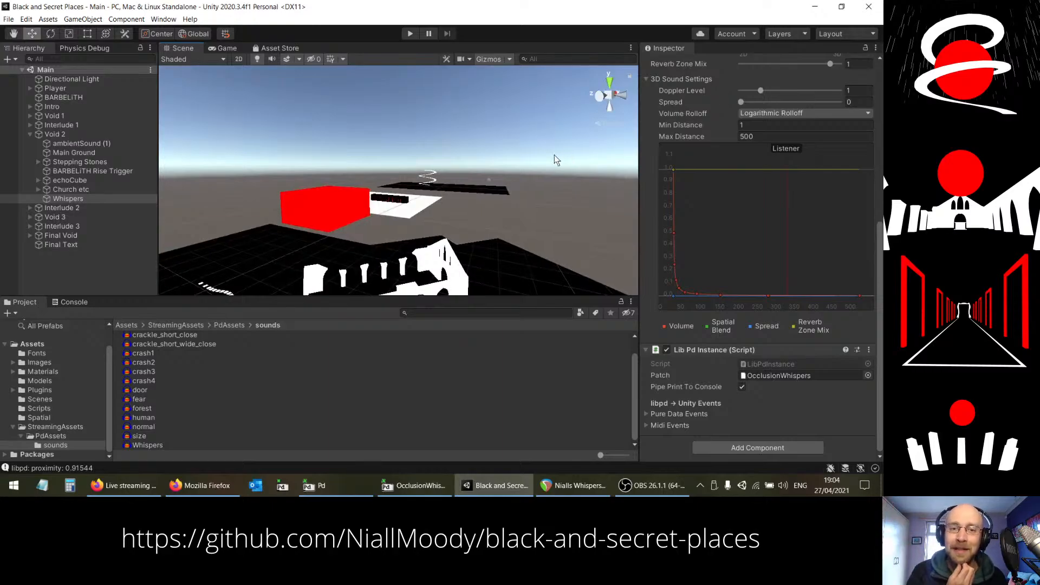
right_drag(554, 155, 239, 174)
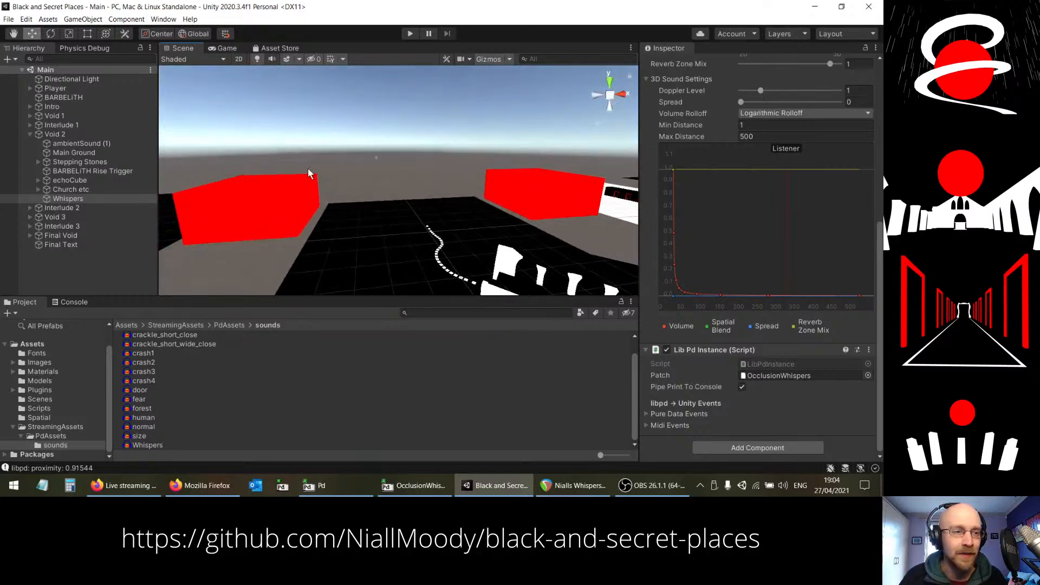
Step: Frame the BARBELiTH object in the scene and view its surroundings around the church
double_click(54, 98)
right_drag(301, 163, 657, 194)
key(a)
key(w)
key(s)
key(w)
key(s)
key(w)
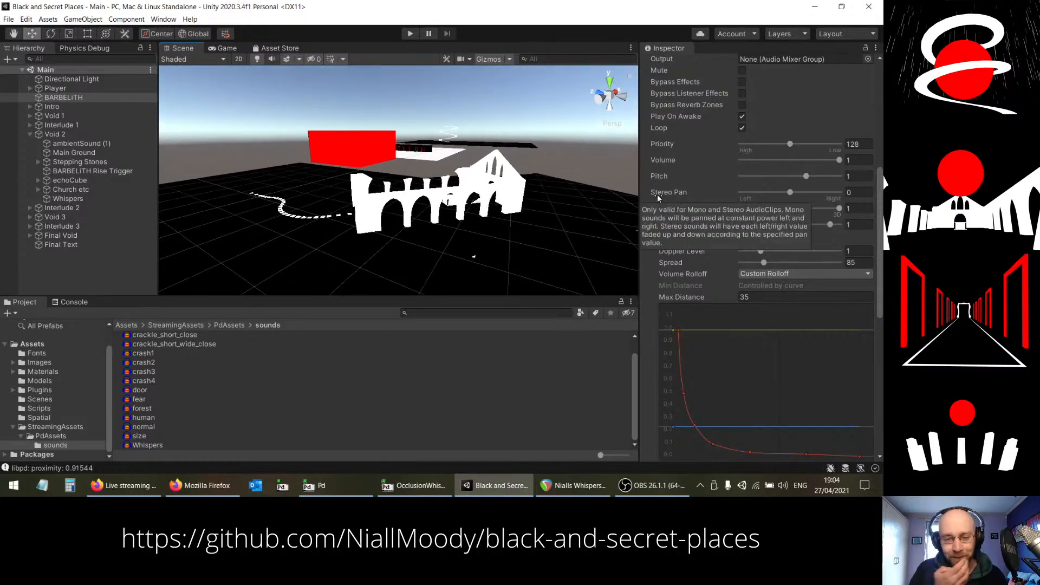
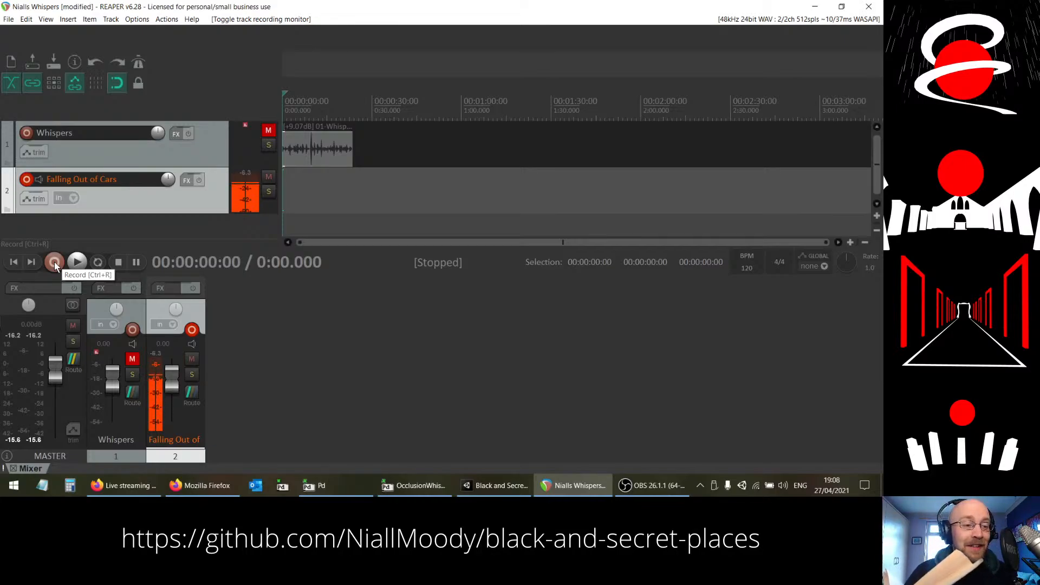
Step: Record a take of about 3:13 on the Falling Out of Cars track in REAPER, save the file and disarm the track
click(54, 262)
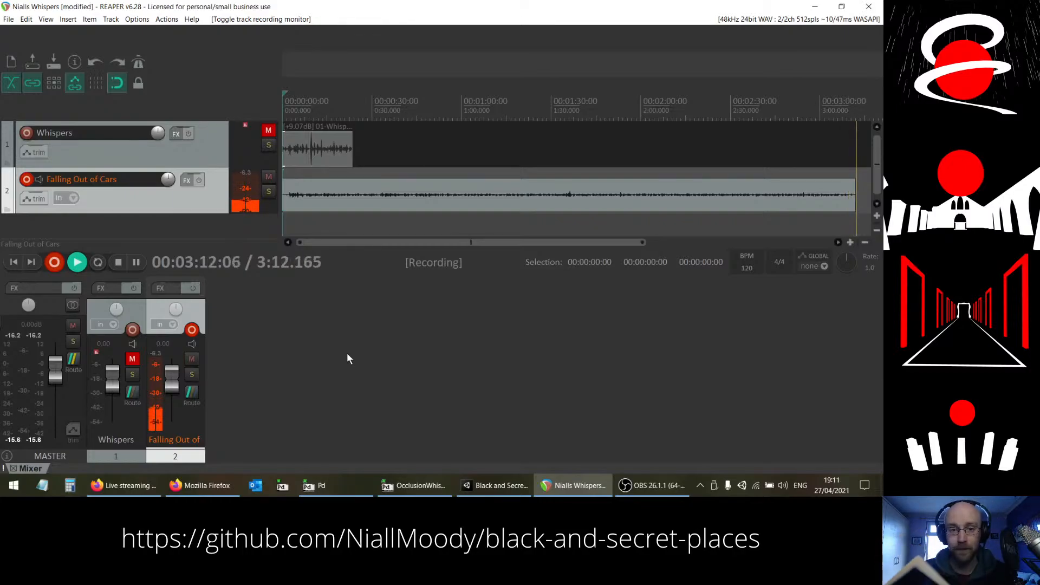
click(118, 265)
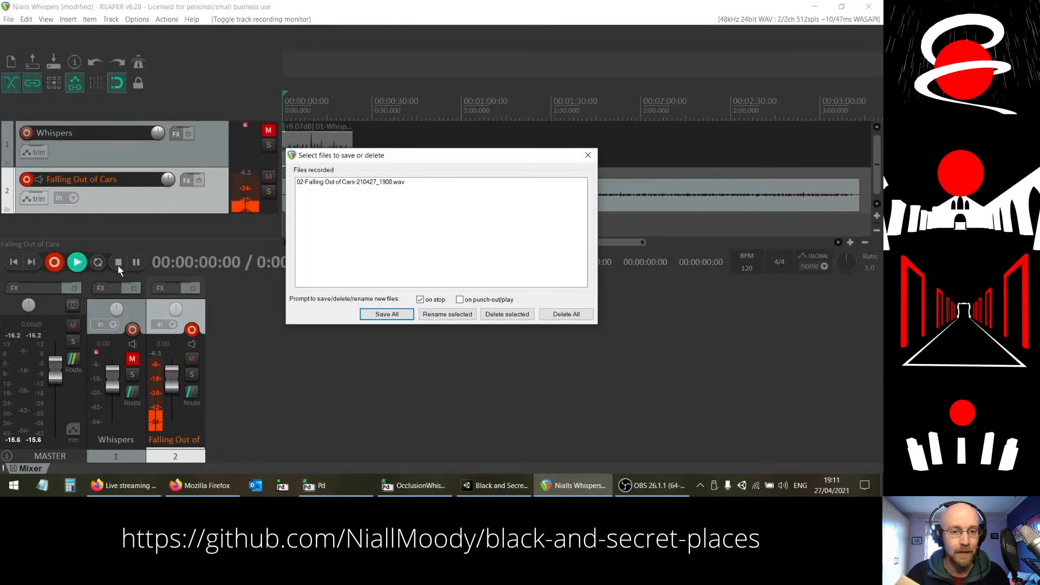
click(398, 312)
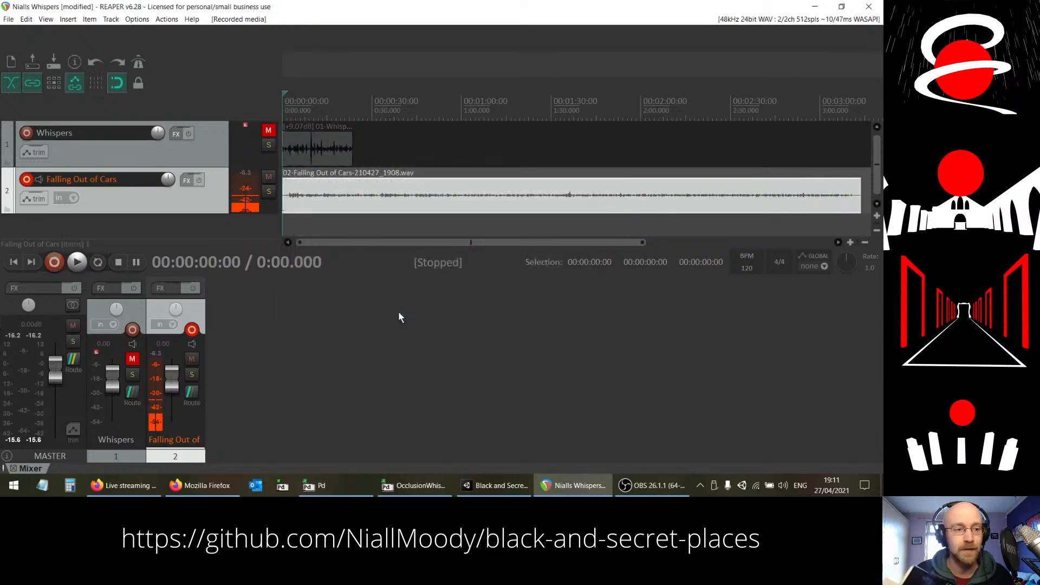
click(28, 180)
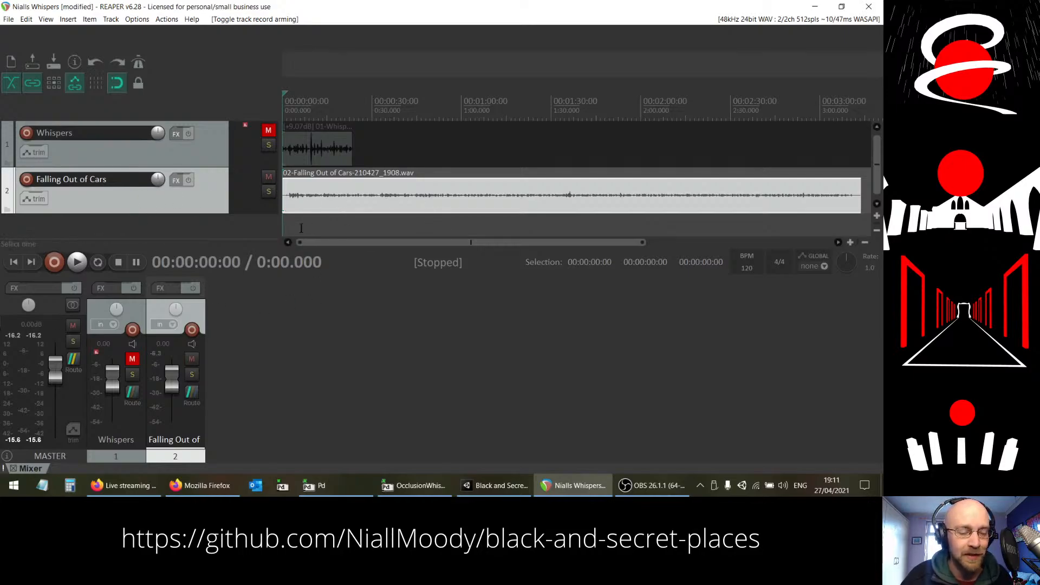
Step: Play back the opening of the Falling Out of Cars recording to find where the reading begins
click(76, 262)
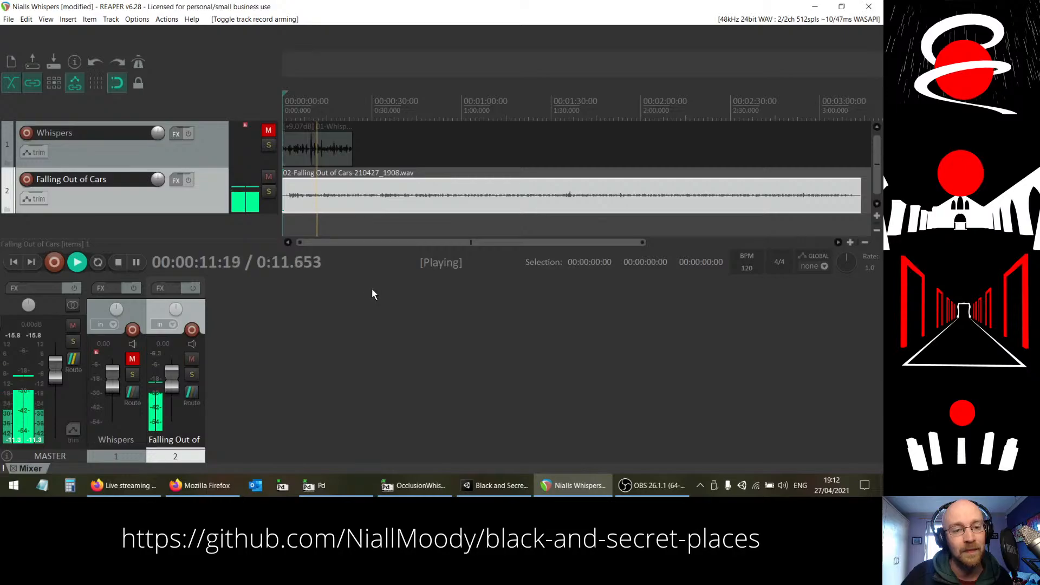
key(space)
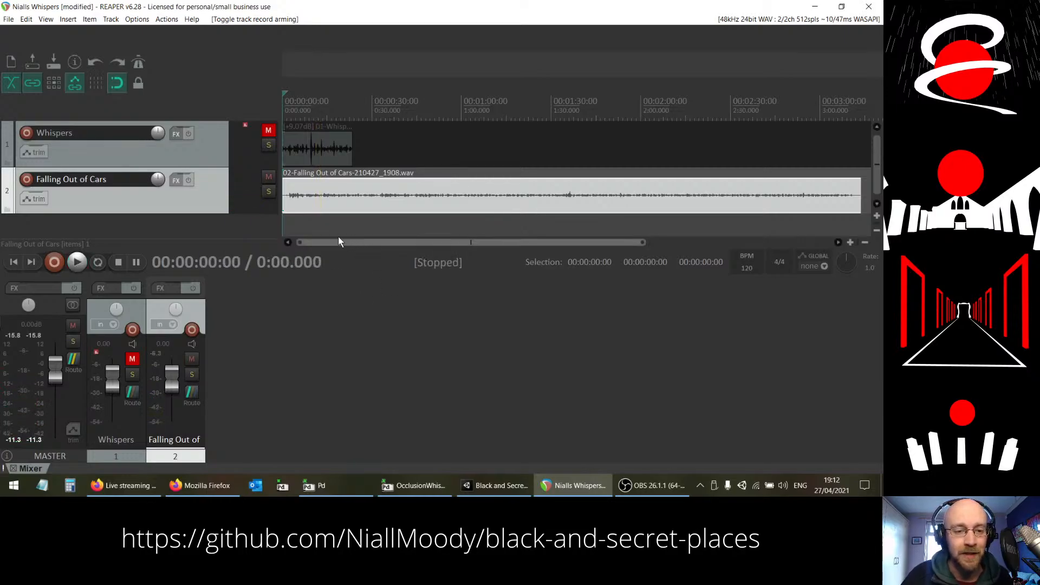
scroll(307, 194, up, 5)
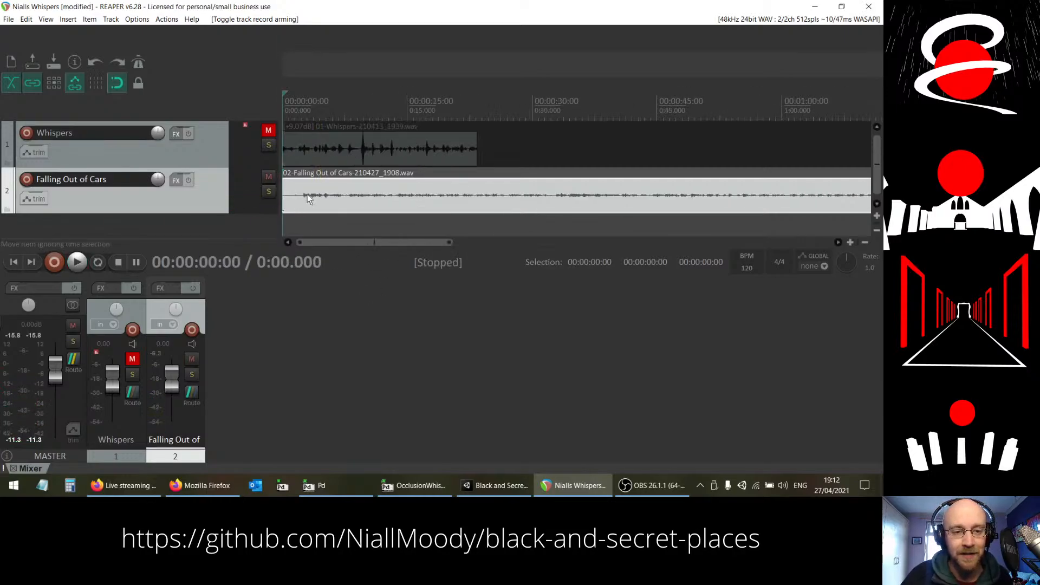
click(340, 193)
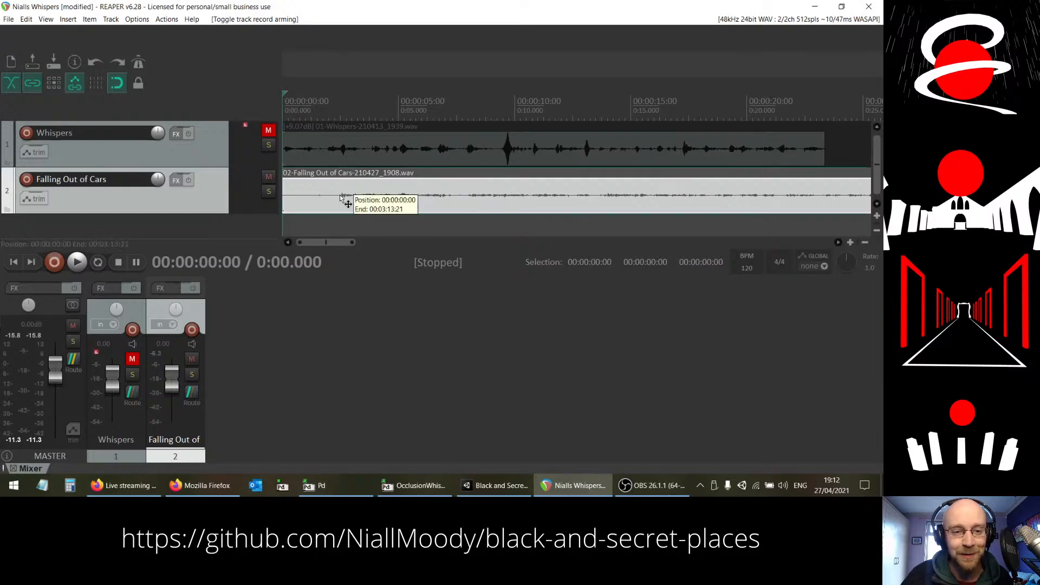
key(space)
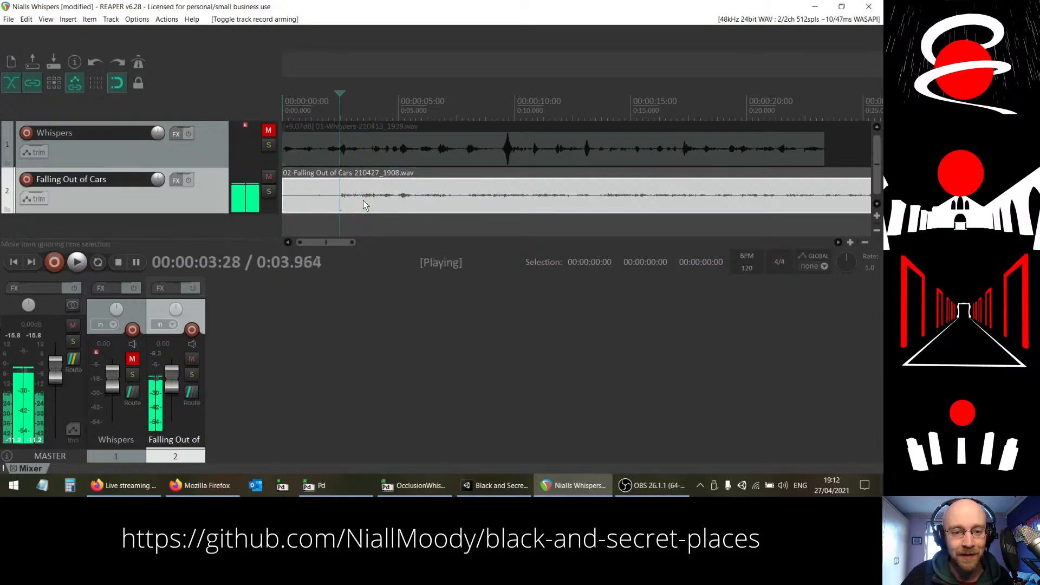
click(361, 198)
key(space)
key(space)
key(space)
Step: Trim the quiet lead-in off the Falling Out of Cars clip, align it with the project start and play its opening
drag(283, 198, 321, 194)
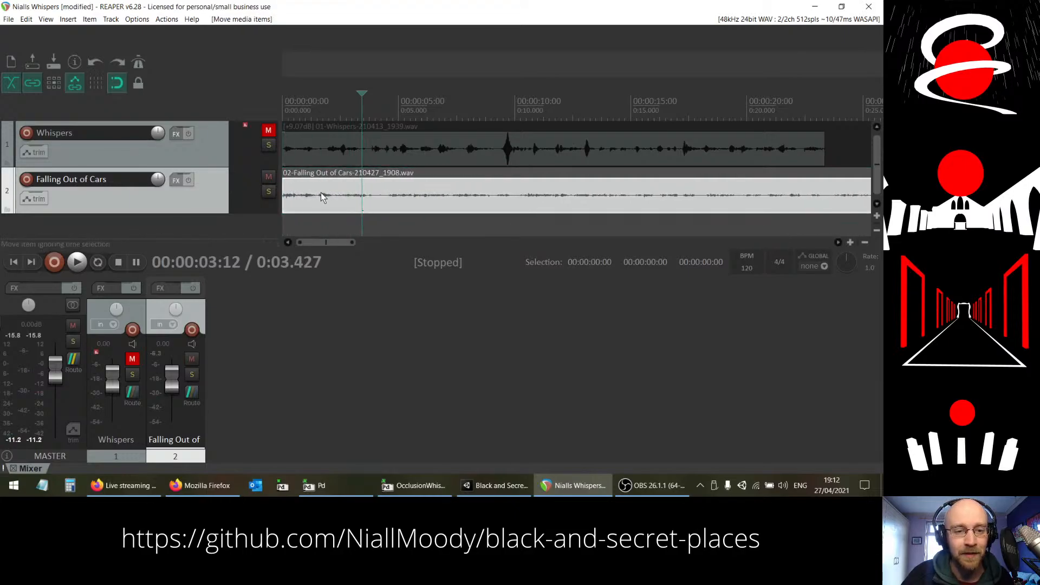
key(Home)
key(space)
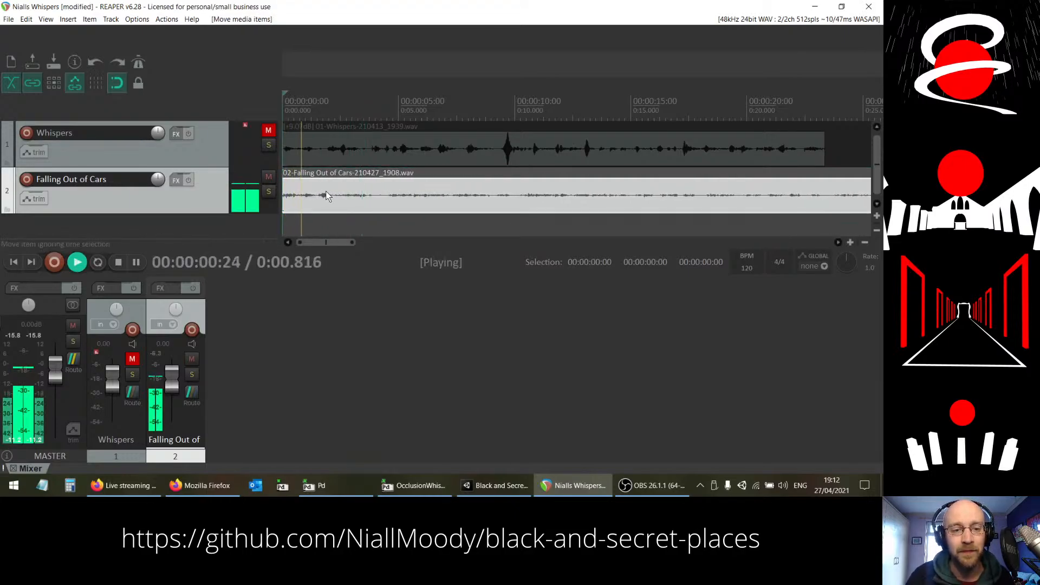
key(space)
Step: Finely trim the remaining gap before the first words, keep the clip at the project start and replay it
scroll(328, 196, up, 4)
drag(313, 198, 251, 190)
key(space)
key(space)
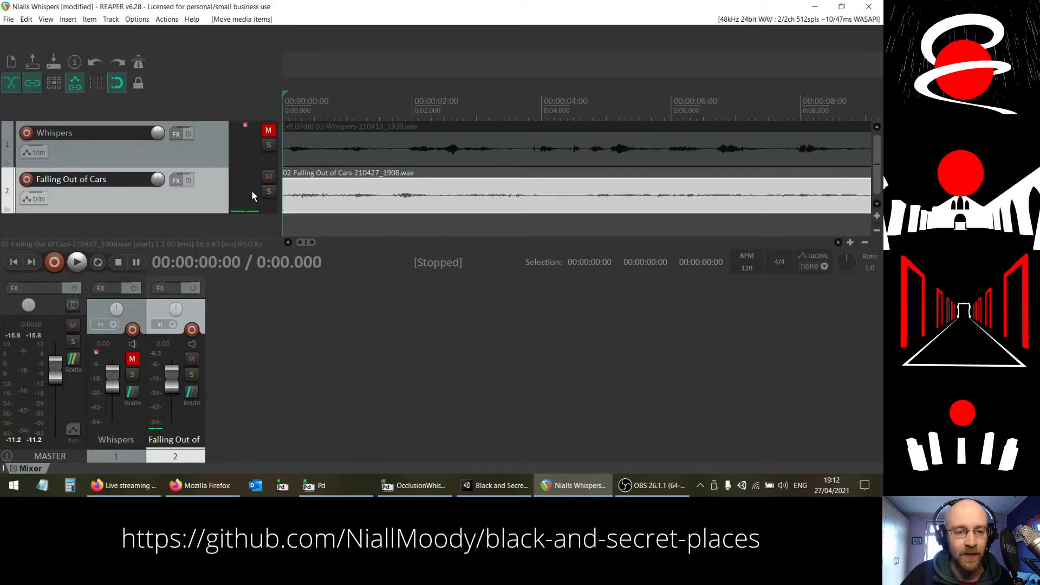
Step: Audition the end of the Falling Out of Cars clip and trim its quiet tail back to about 3:07
scroll(307, 200, down, 4)
scroll(307, 200, down, 5)
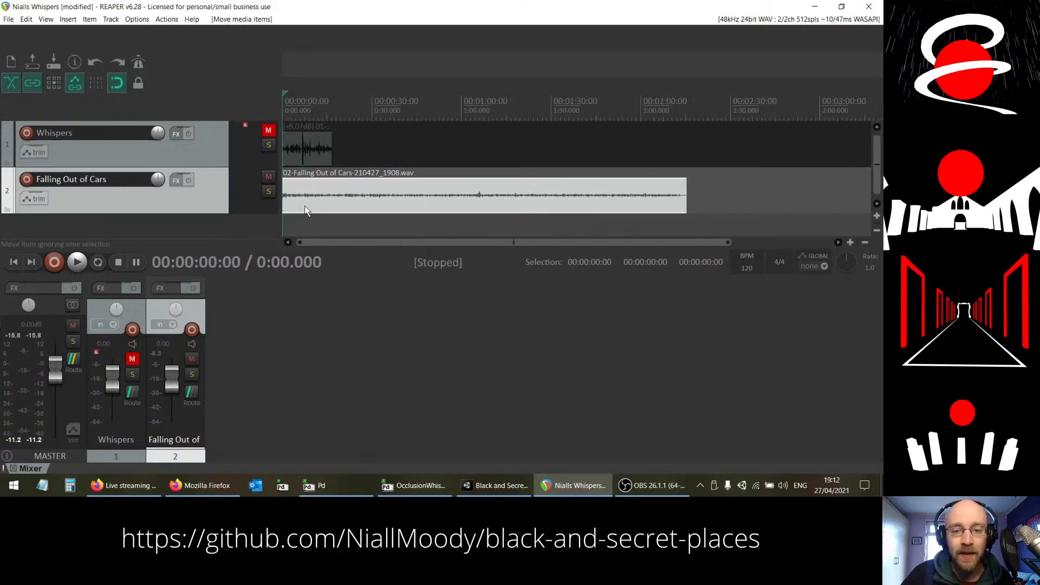
click(677, 195)
key(space)
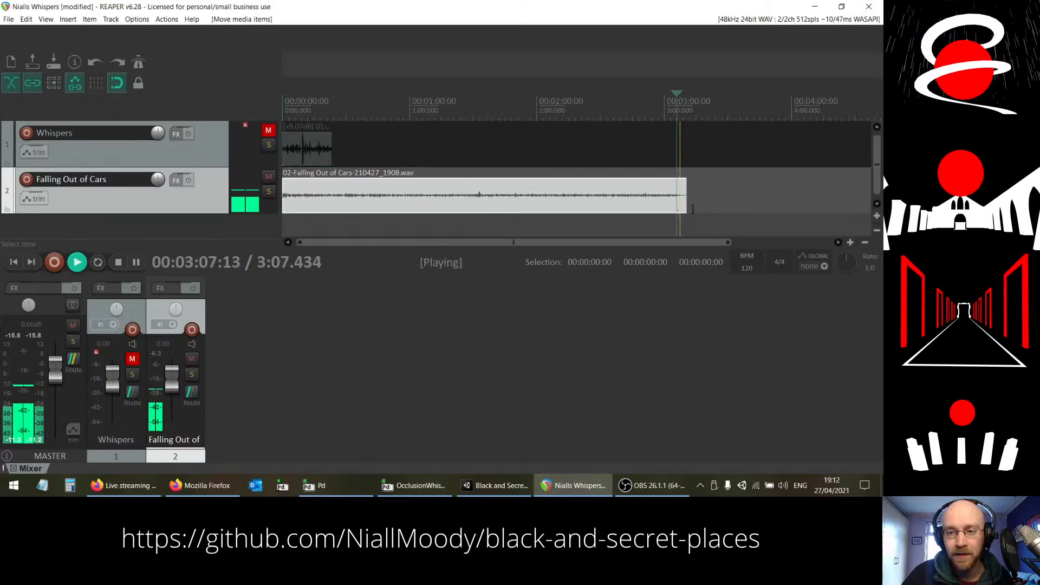
key(space)
click(685, 201)
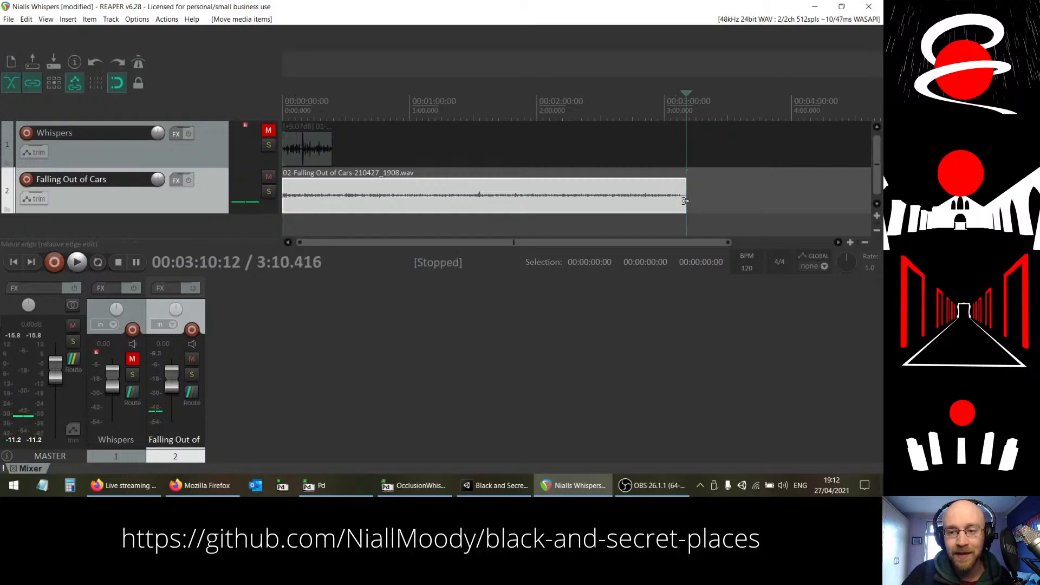
scroll(685, 201, up, 4)
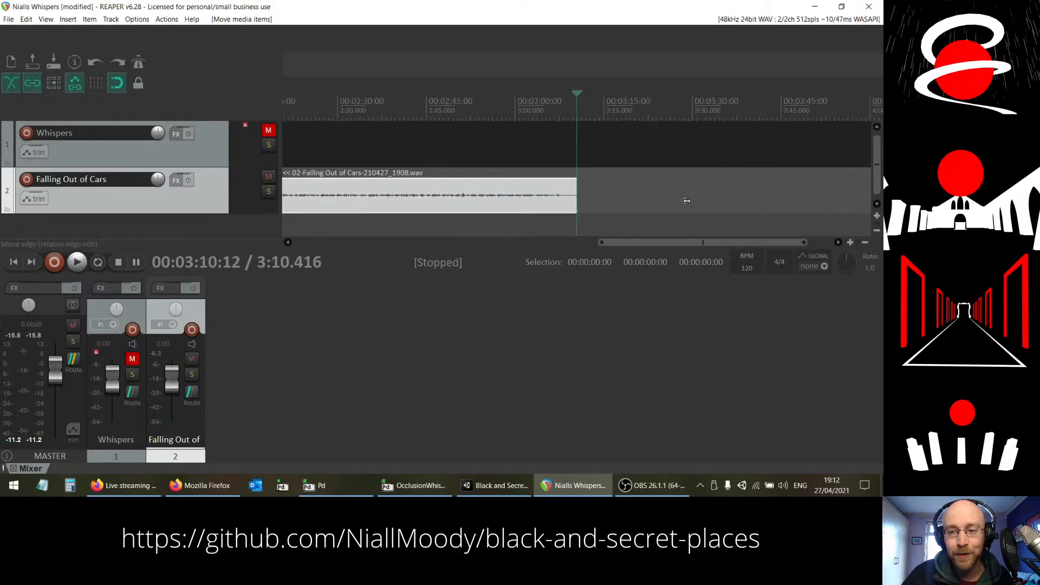
click(524, 202)
drag(576, 201, 528, 202)
key(space)
key(space)
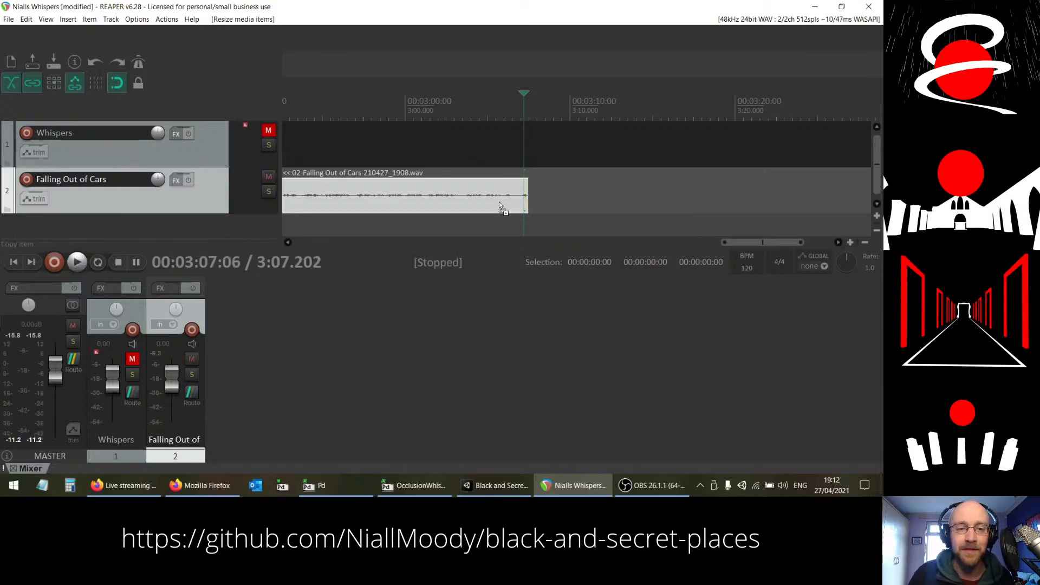
click(564, 189)
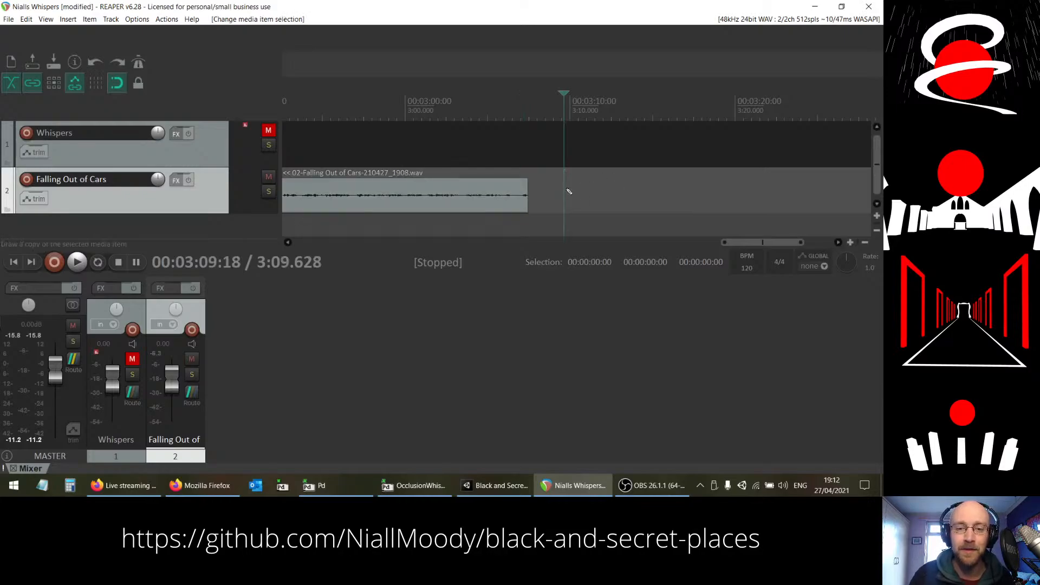
scroll(522, 203, down, 5)
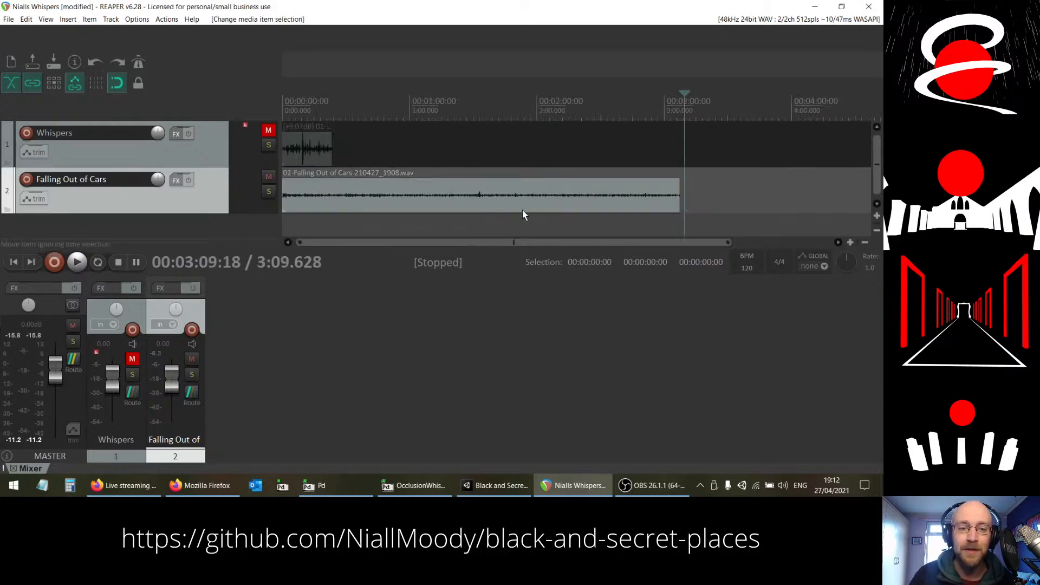
Step: Play the clip from the project start and raise the Falling Out of Cars track volume to about 8.07 dB
key(Home)
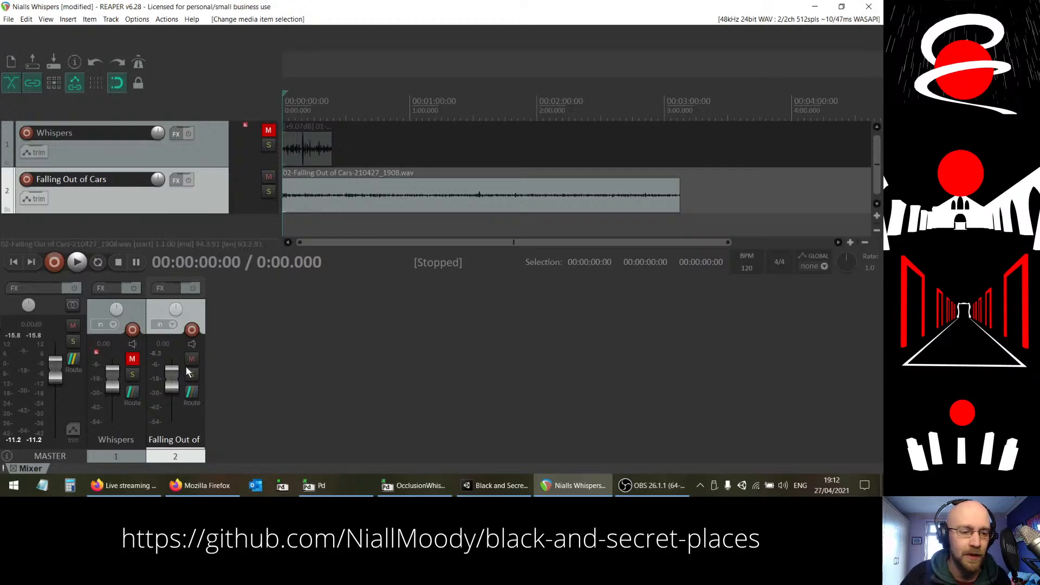
drag(169, 377, 168, 356)
key(space)
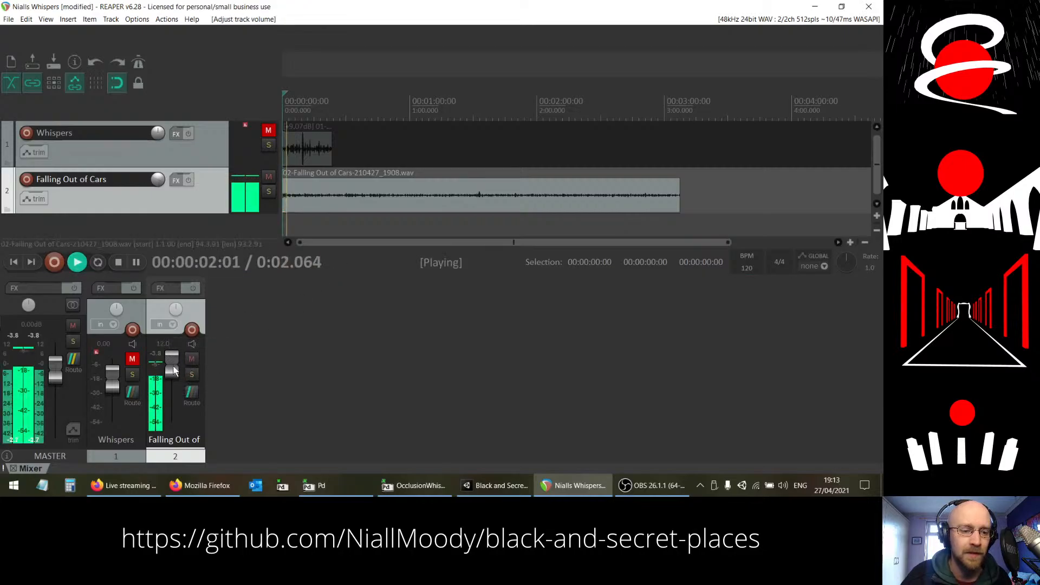
drag(174, 364, 174, 378)
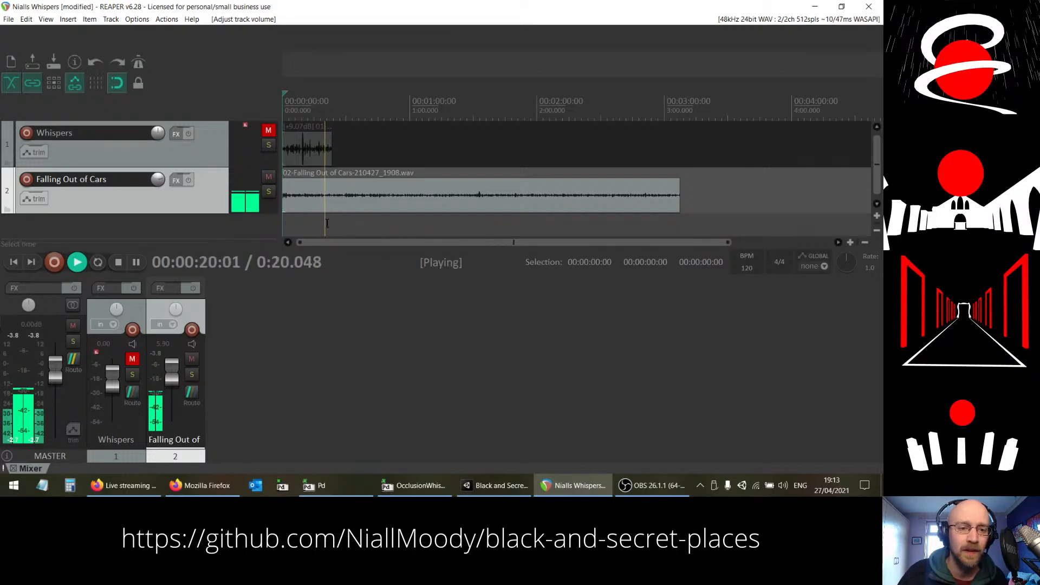
key(space)
key(space)
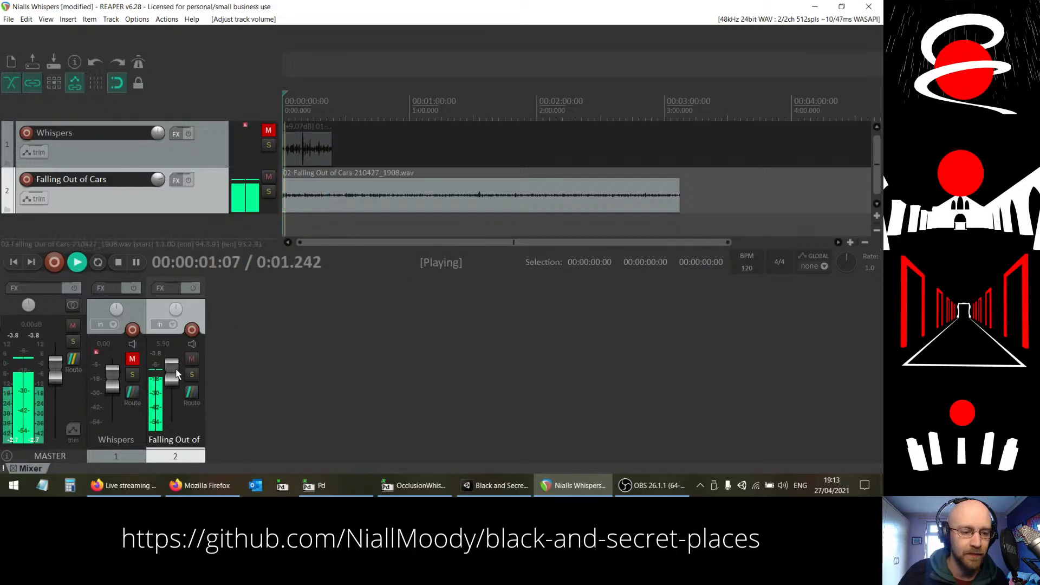
scroll(173, 373, up, 4)
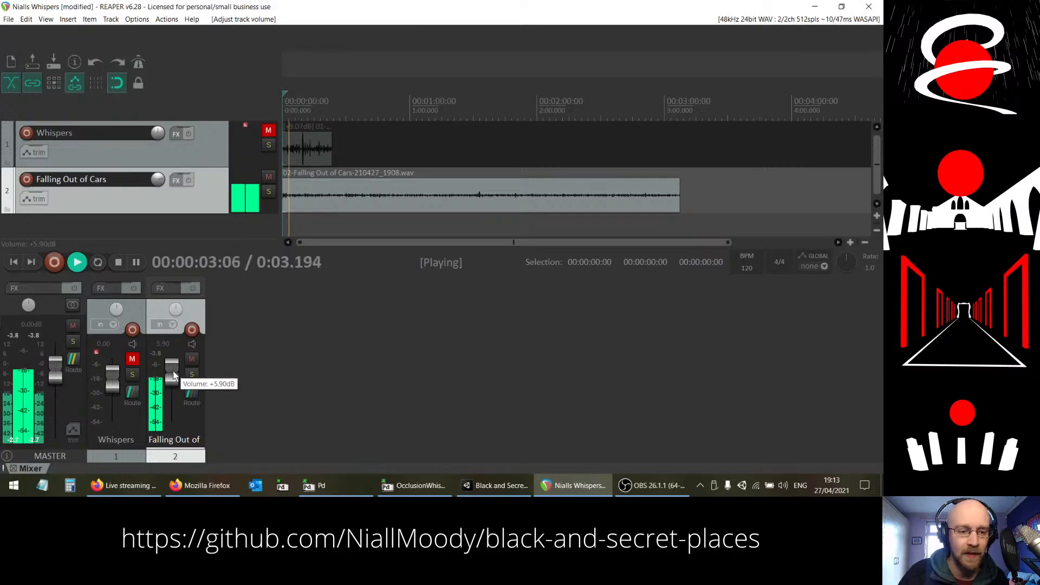
key(space)
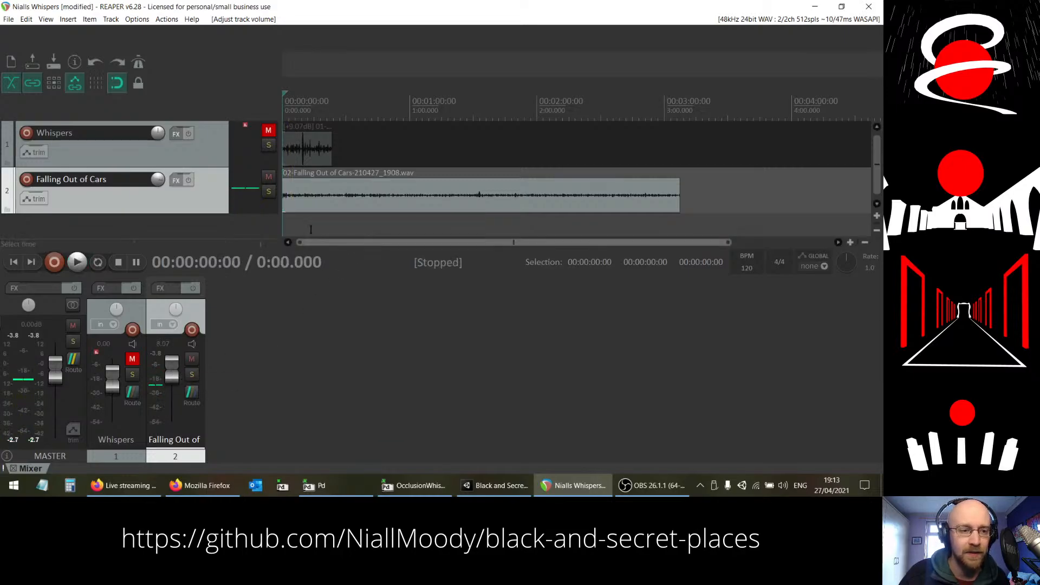
Step: Add the RX 7 Voice De-noise effect to the Falling Out of Cars track
click(175, 181)
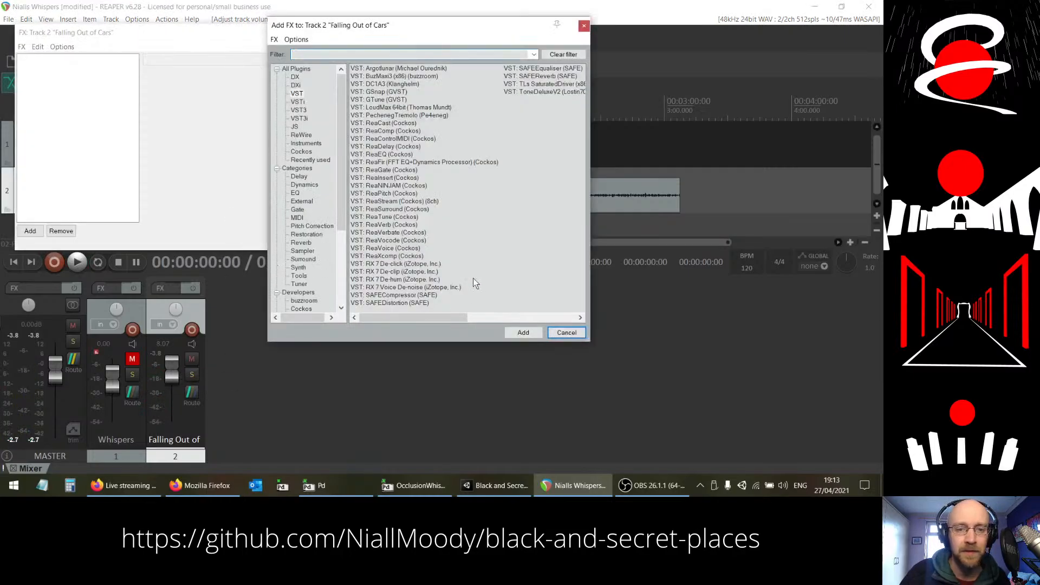
click(397, 288)
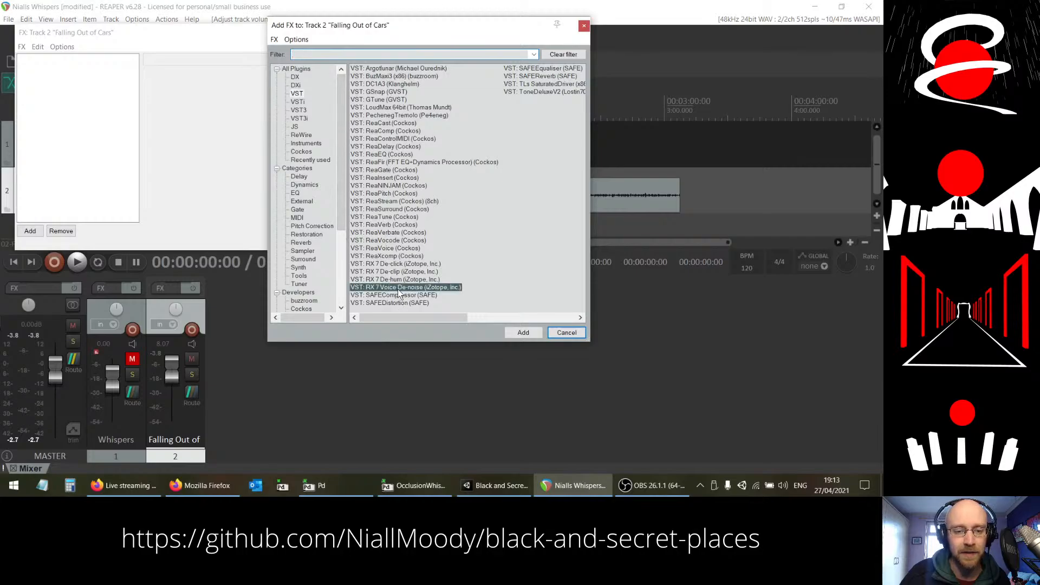
click(523, 333)
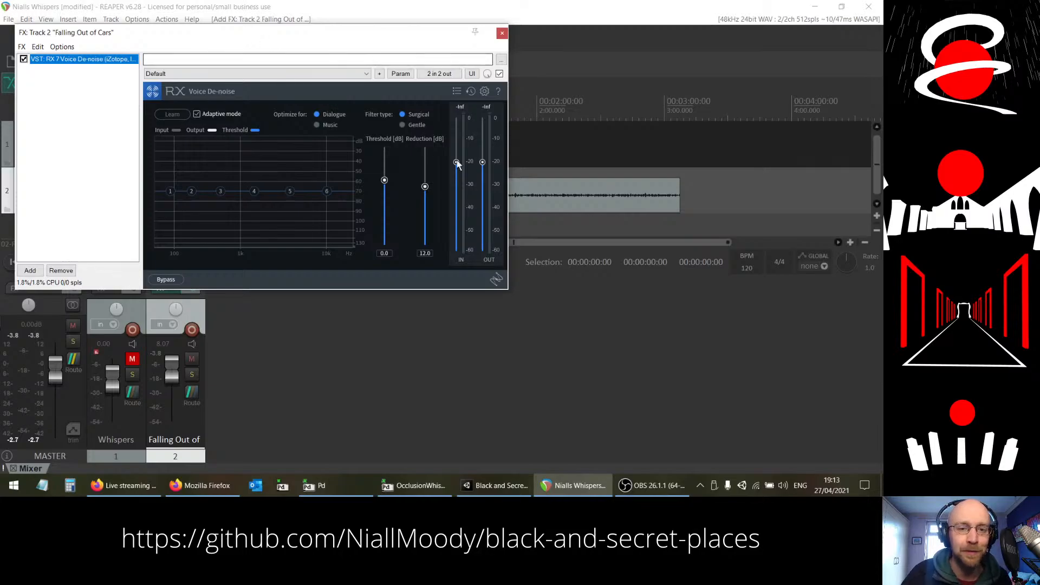
Step: During playback, set the Voice De-noise threshold to -3.2 dB and the reduction to 16.9 dB
key(space)
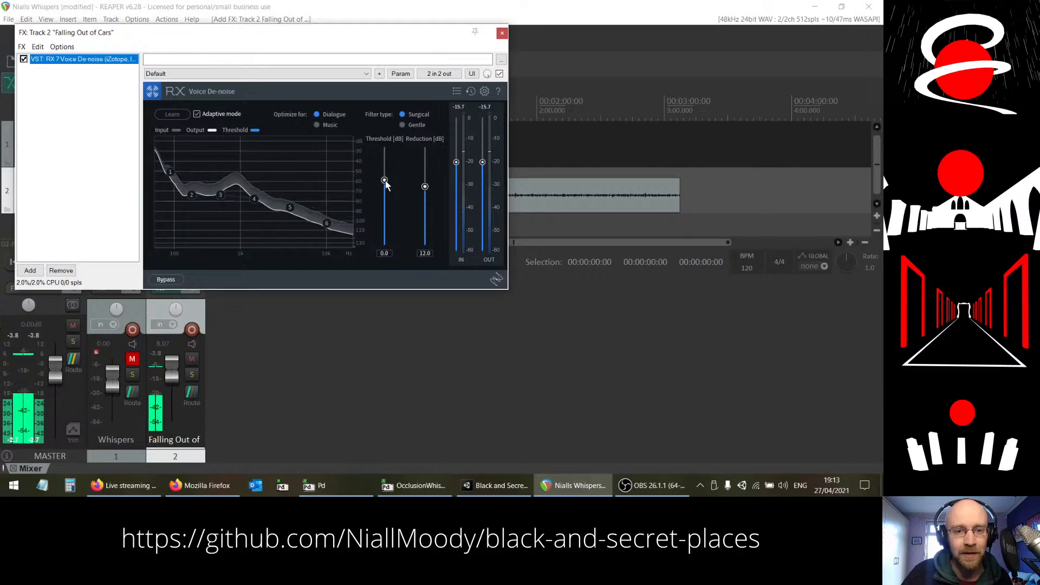
drag(384, 180, 391, 226)
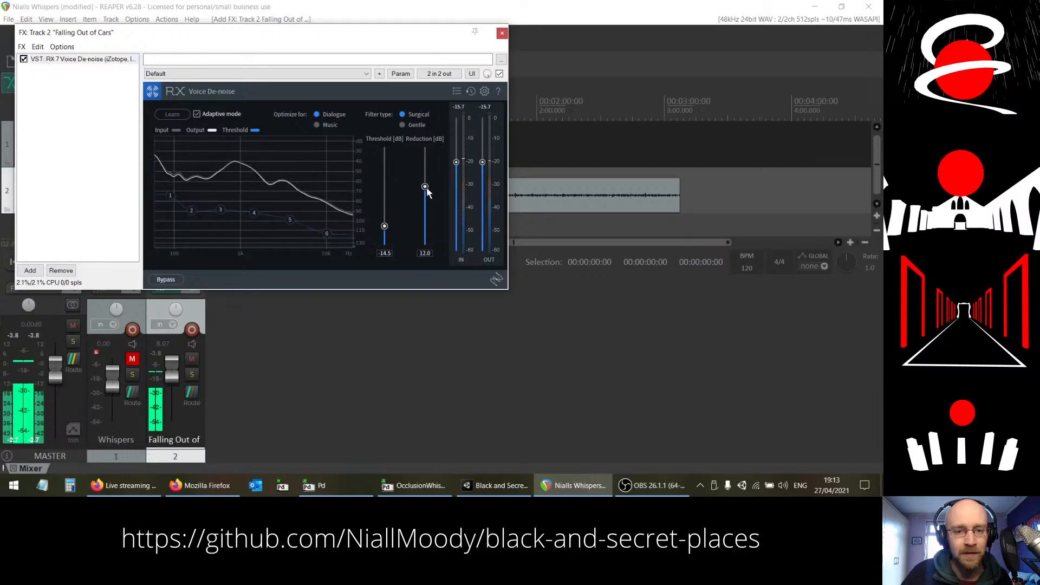
drag(425, 187, 425, 172)
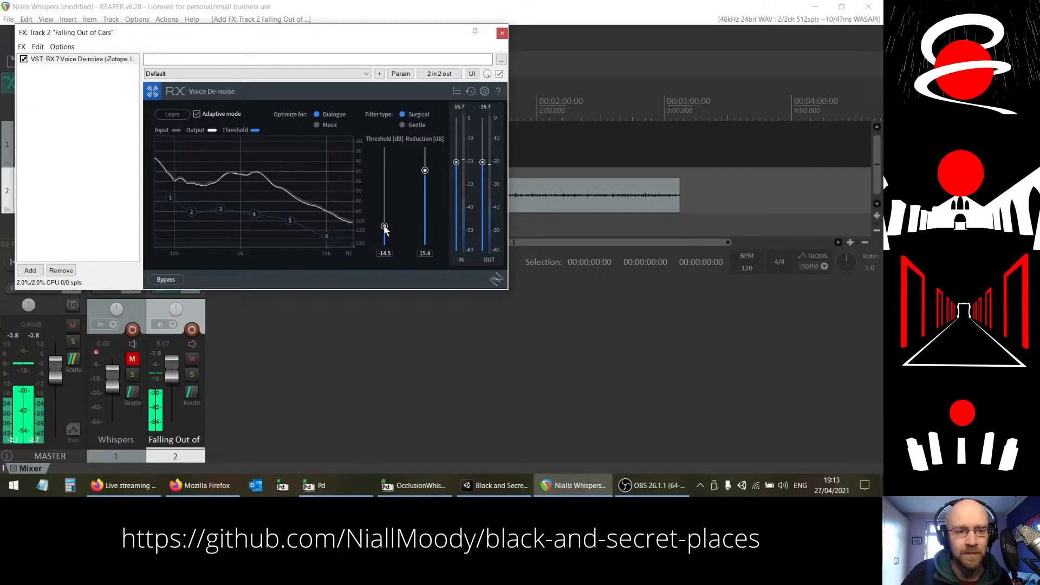
drag(383, 217, 381, 191)
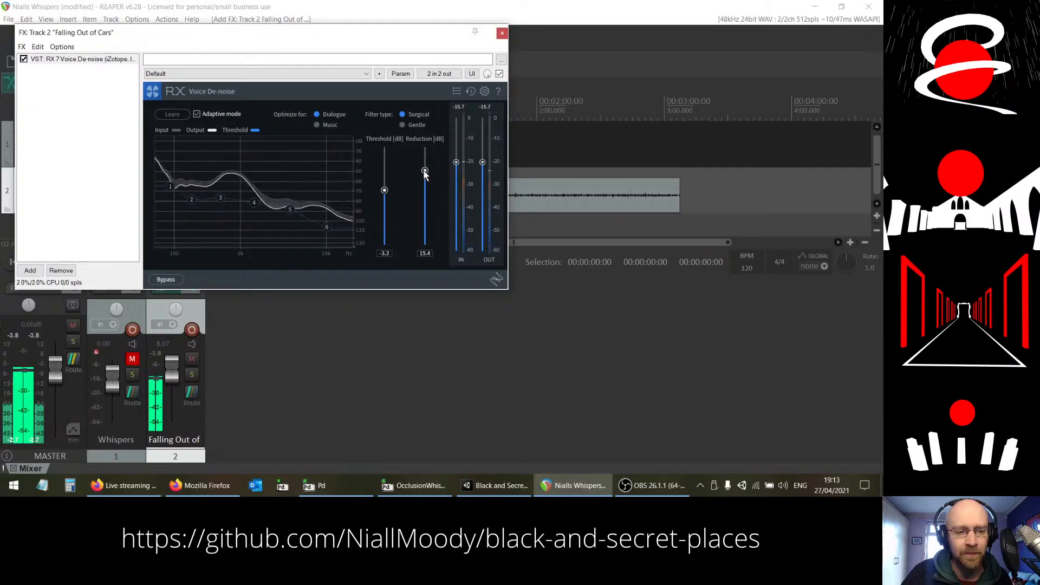
drag(424, 166, 425, 163)
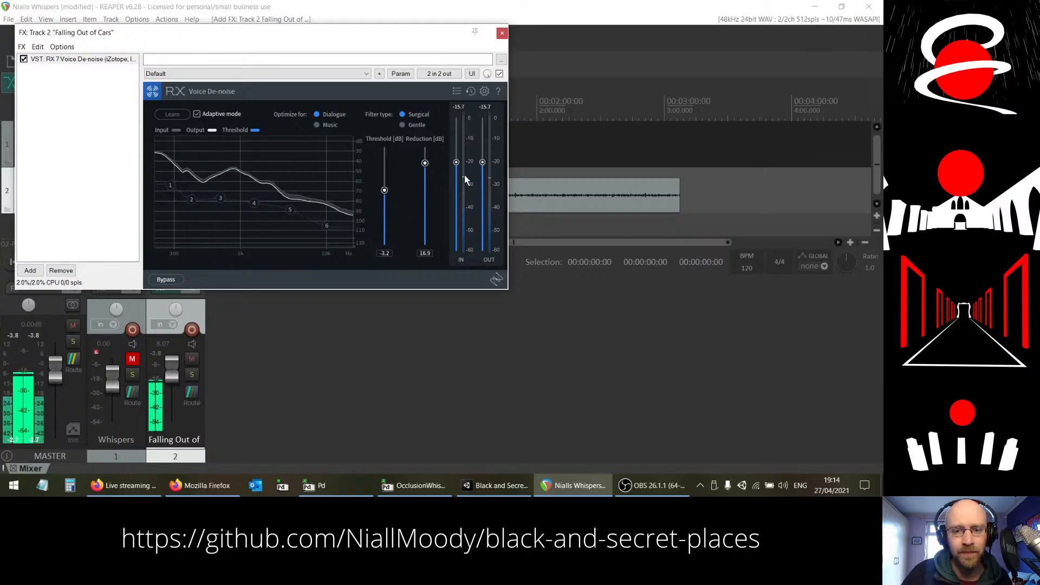
Step: Raise the Voice De-noise input level, then disable and re-enable the effect to compare the sound
drag(457, 164, 456, 139)
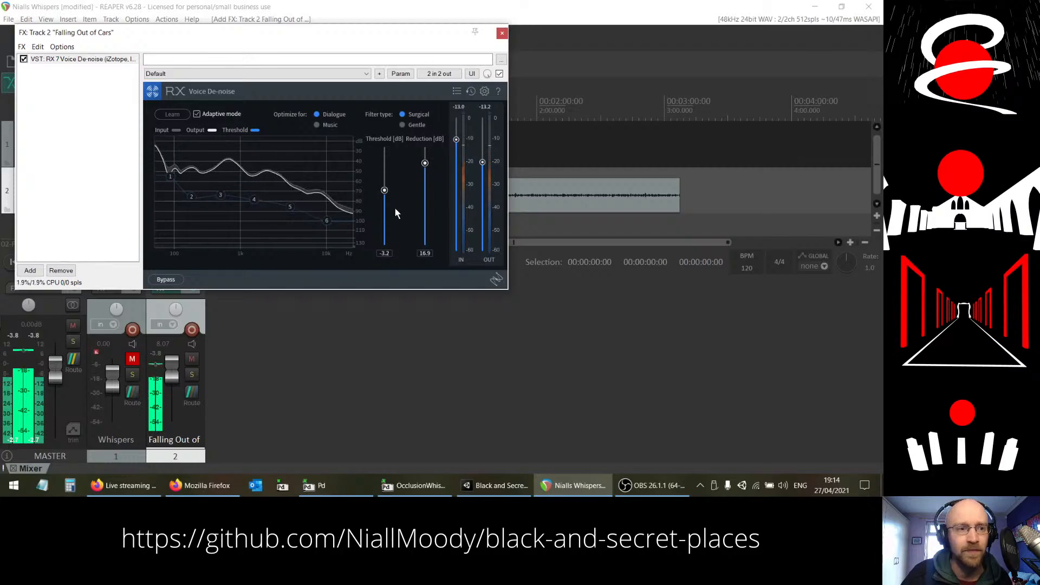
click(500, 74)
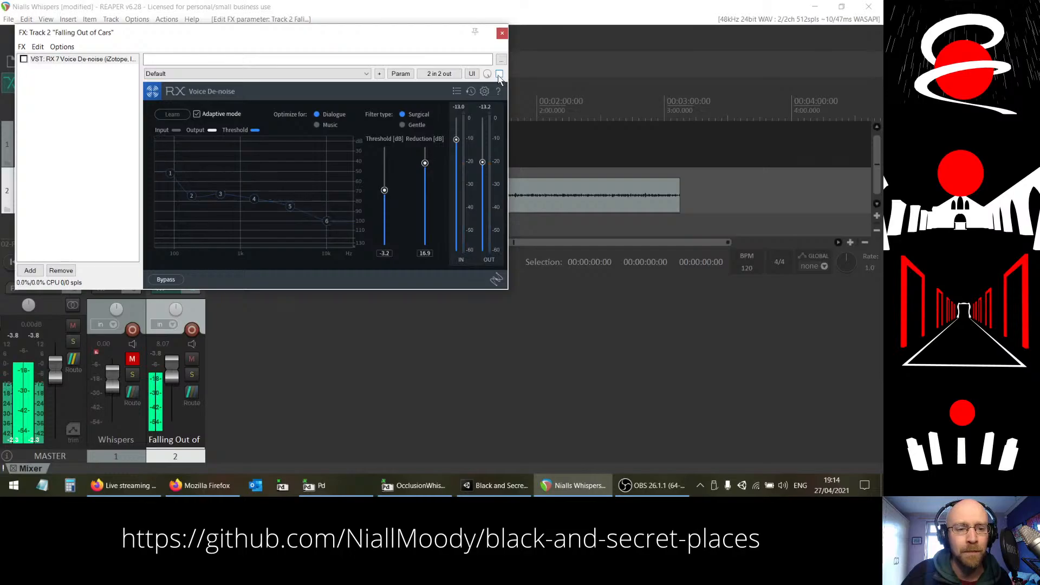
click(499, 74)
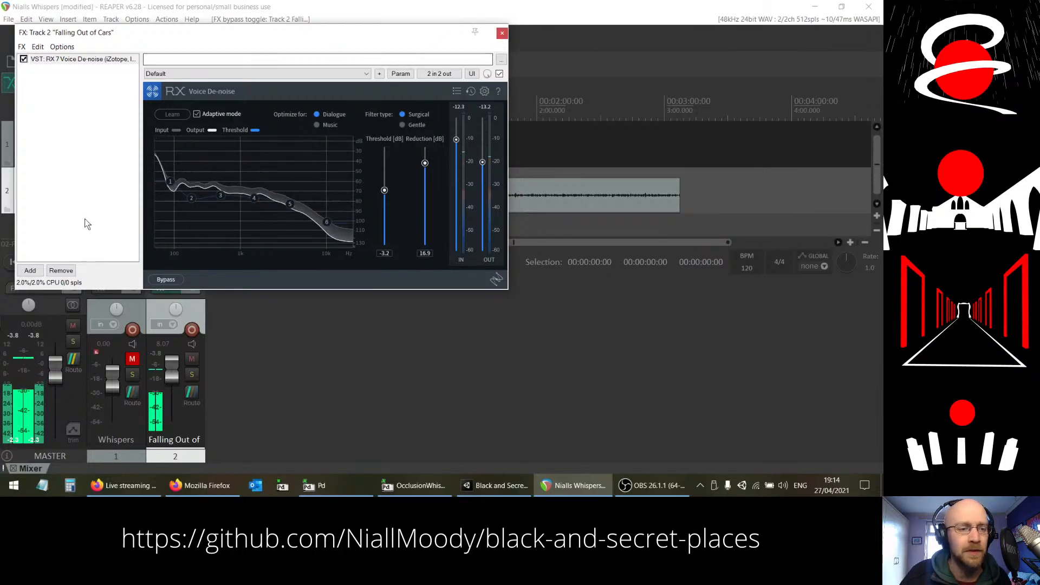
Step: Add ReaEQ after the de-noiser, with a low shelf of -12 dB at 213.6 Hz and band 3 boosted 3.4 dB at 1310.2 Hz
click(30, 270)
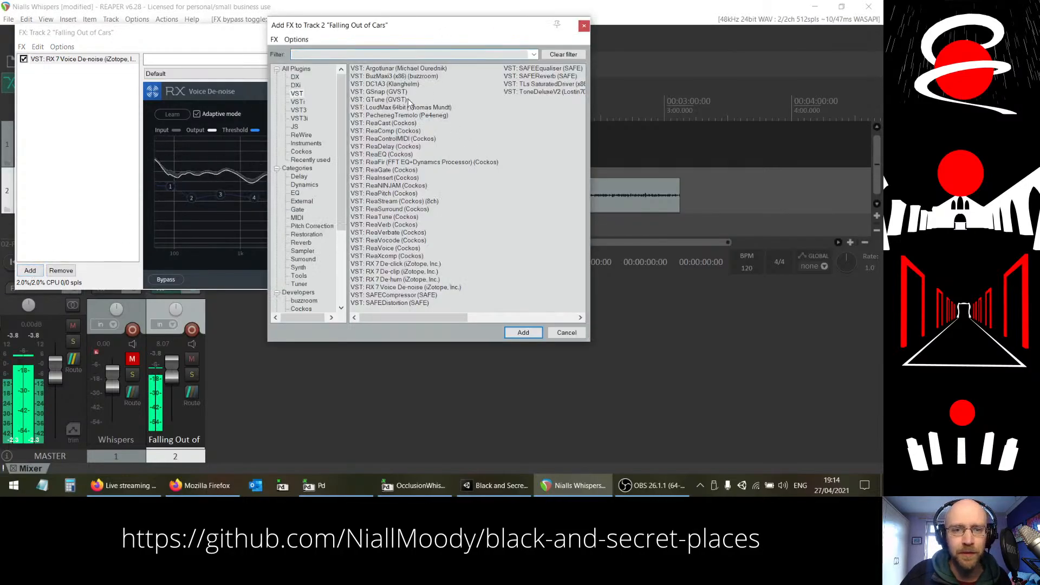
double_click(398, 154)
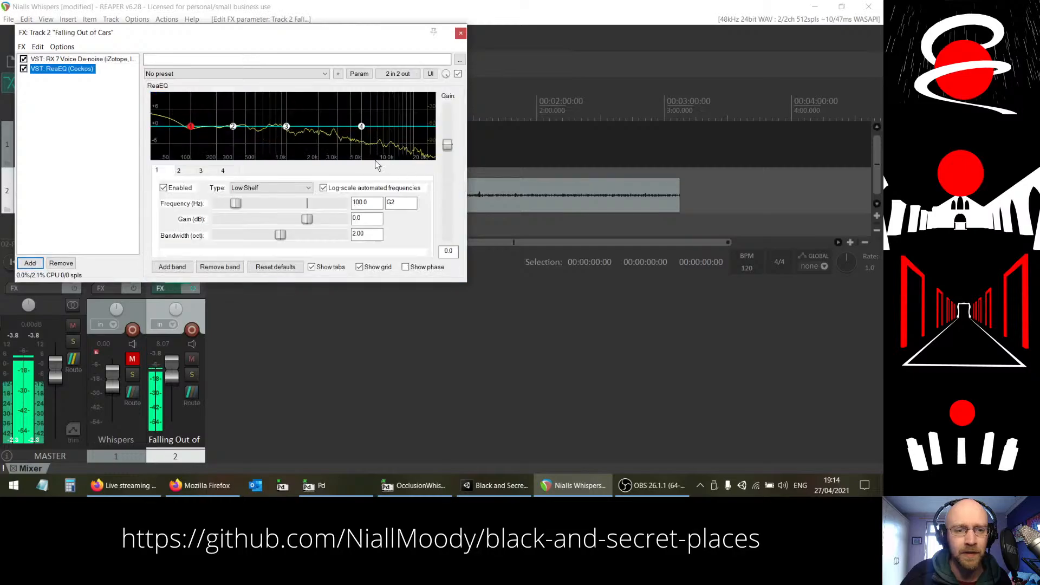
drag(201, 126, 219, 159)
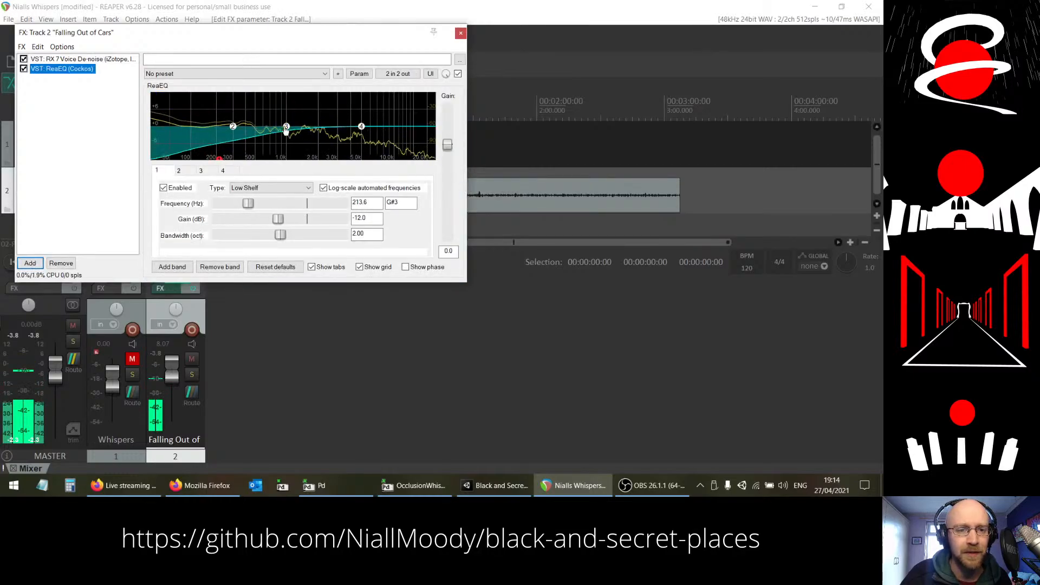
drag(286, 126, 298, 117)
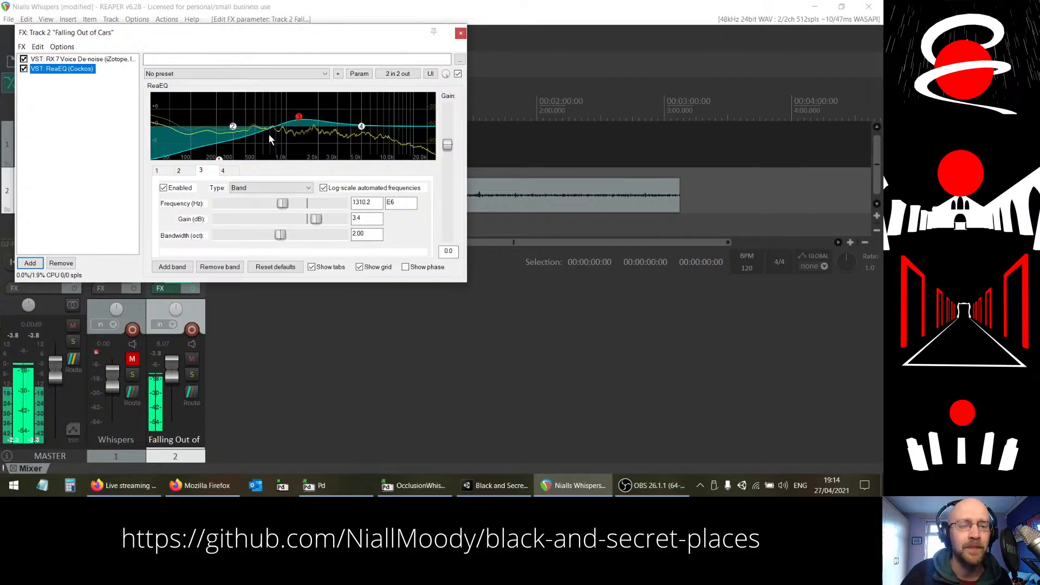
mouse_move(235, 130)
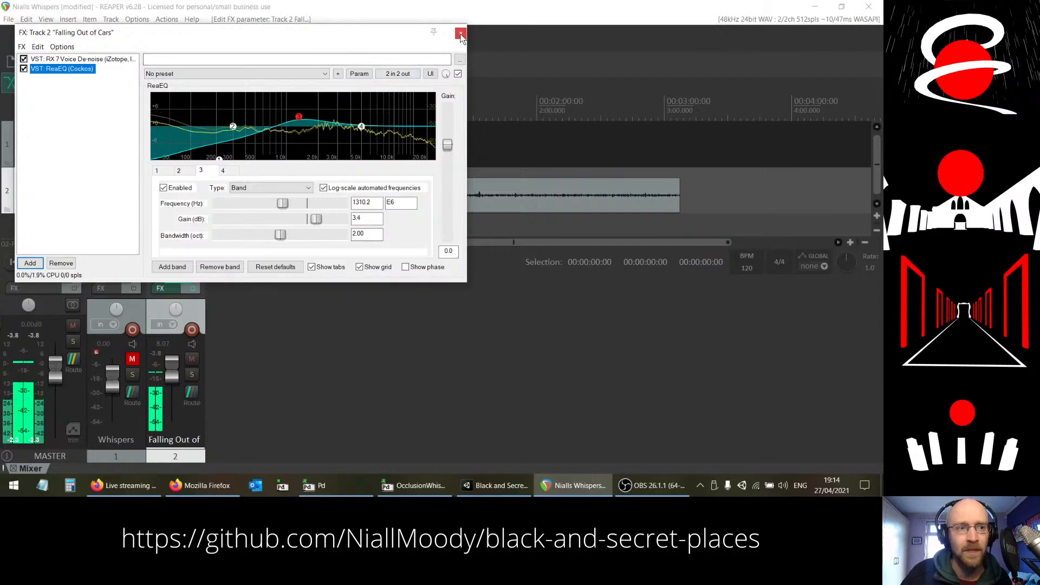
Step: Raise the Falling Out of Cars track volume to 9.82 dB, stop playback and close the effects window
click(172, 375)
scroll(172, 378, up, 3)
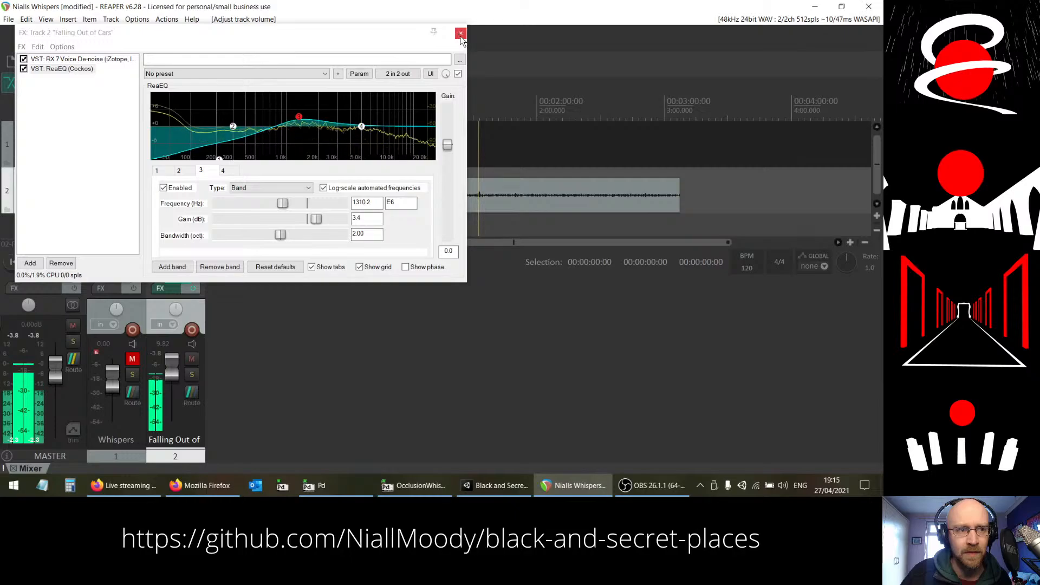
key(space)
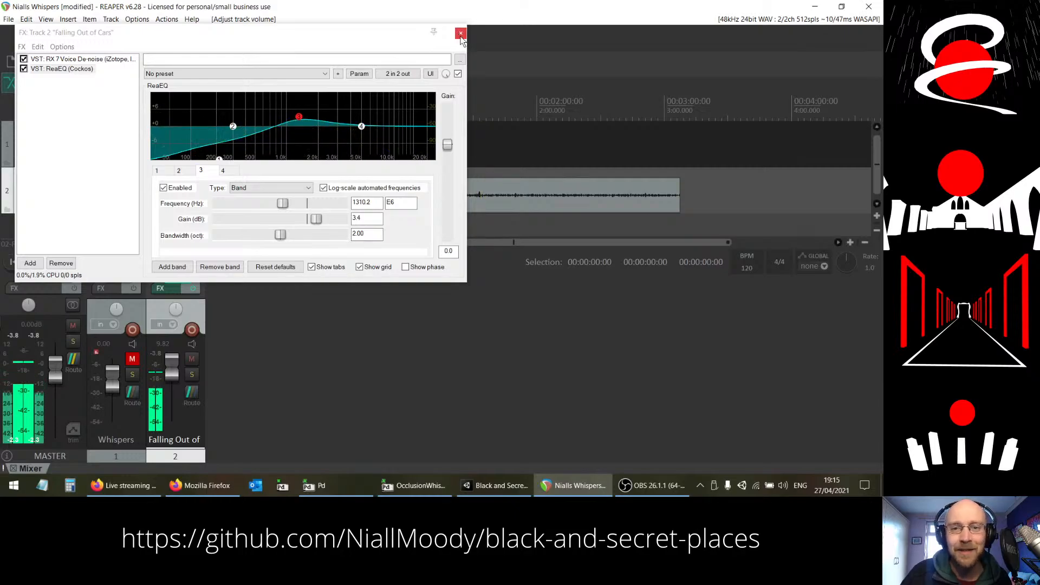
click(460, 34)
Step: Play the passage around the loud spot near 1:32 and split the Falling Out of Cars clip at 1:32.205
click(477, 199)
scroll(490, 206, up, 3)
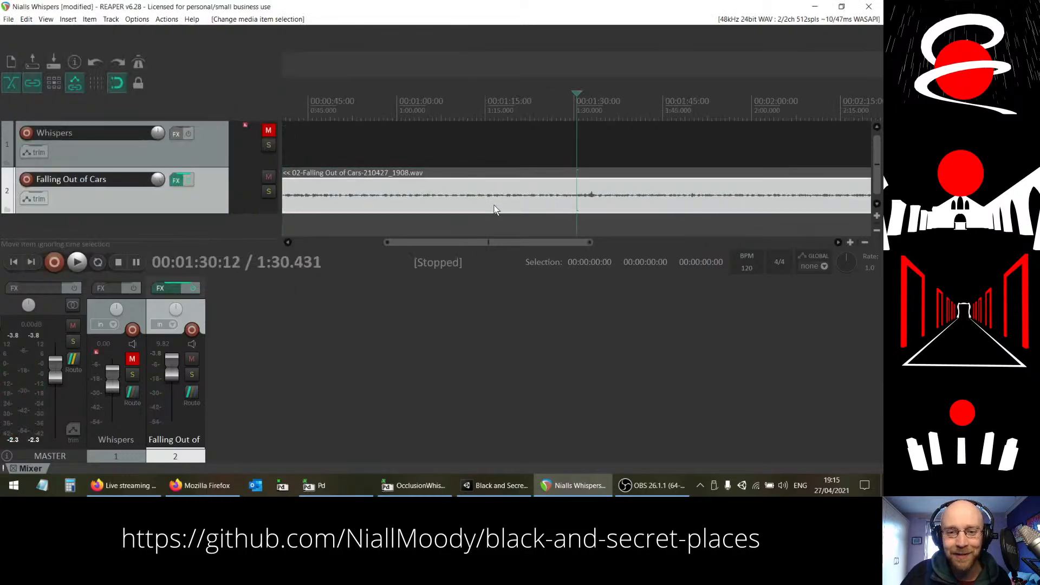
scroll(626, 207, up, 4)
key(space)
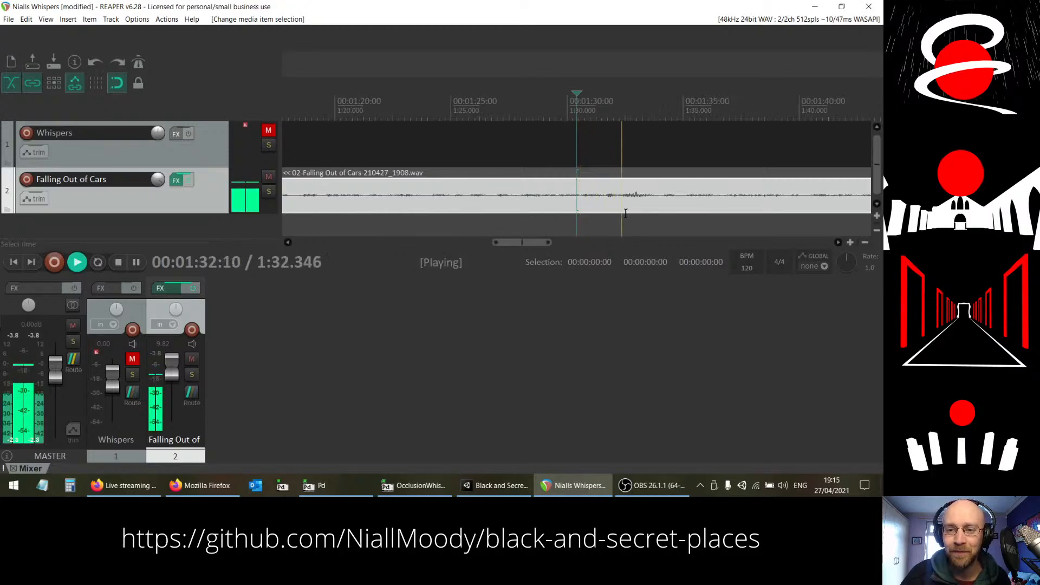
key(space)
scroll(619, 197, up, 4)
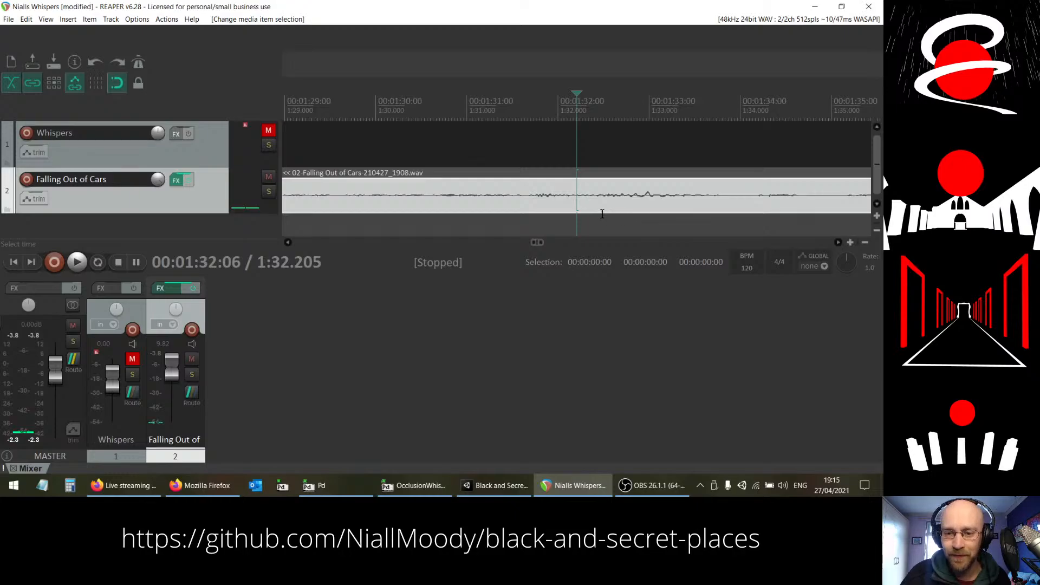
key(space)
key(s)
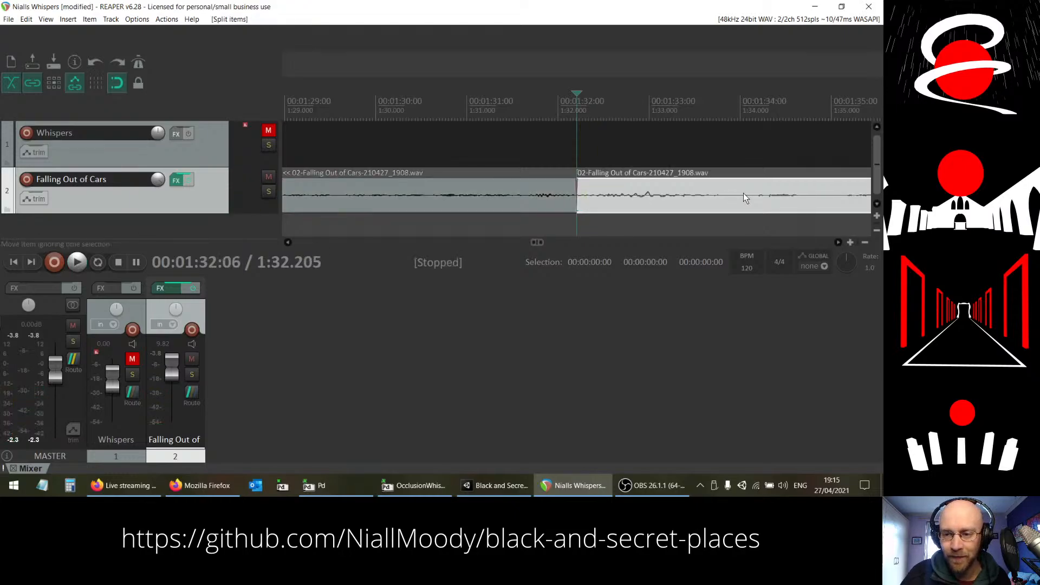
Step: Split the Falling Out of Cars clip again at 1:34.033, delete the middle section, close the gap and play across the join
key(space)
key(s)
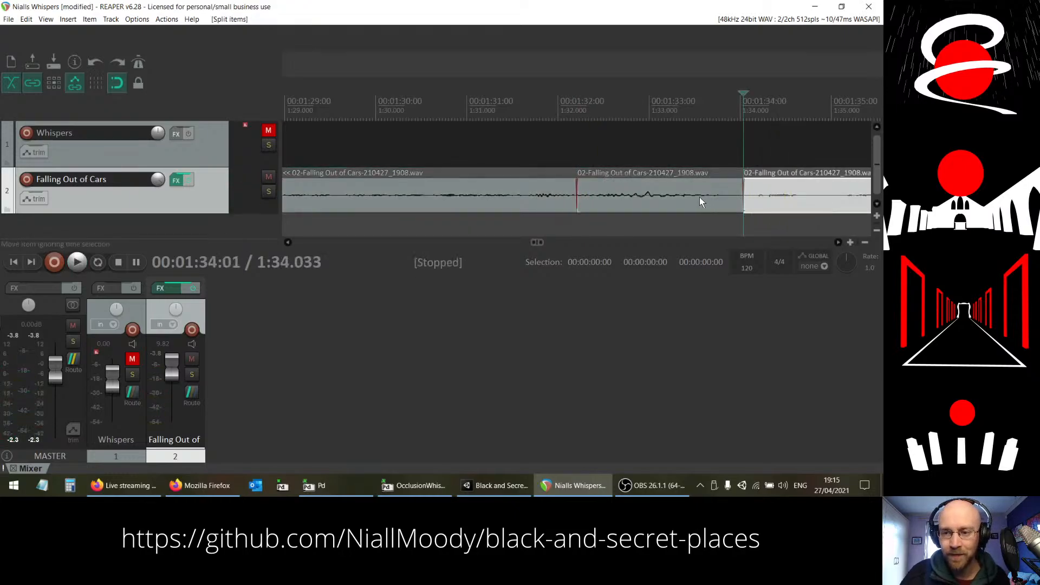
click(694, 196)
drag(772, 191, 608, 199)
click(506, 193)
key(space)
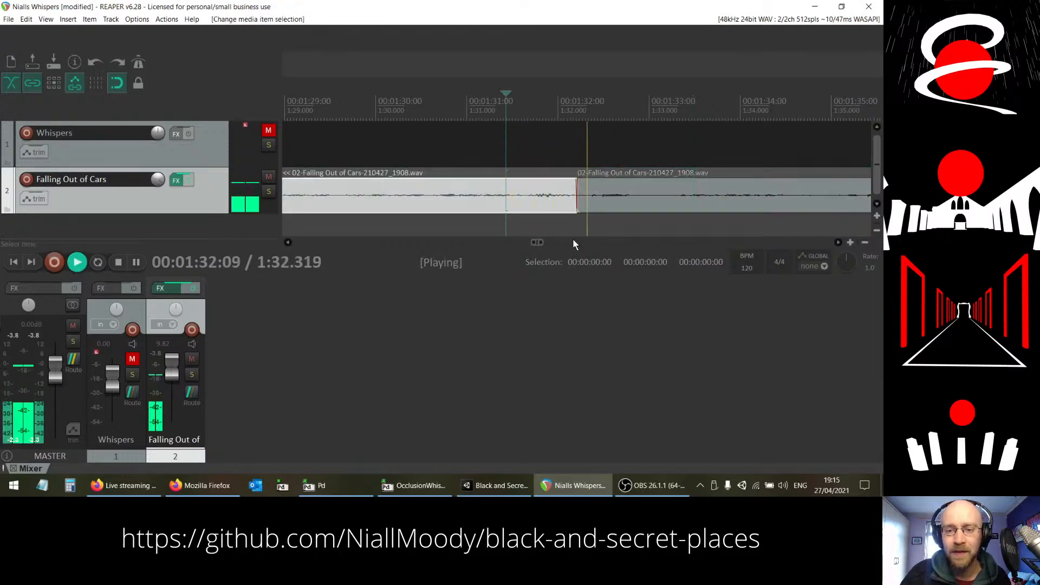
Step: Extend the start of the second Falling Out of Cars clip slightly earlier and play back the passage across the join
key(space)
drag(577, 196, 574, 196)
click(574, 195)
key(space)
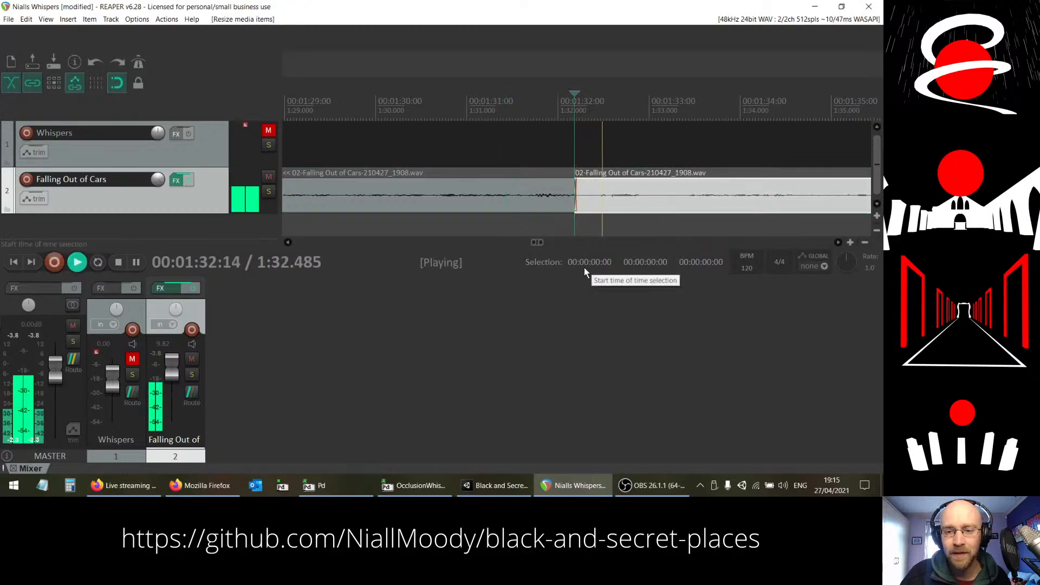
key(space)
click(486, 223)
key(space)
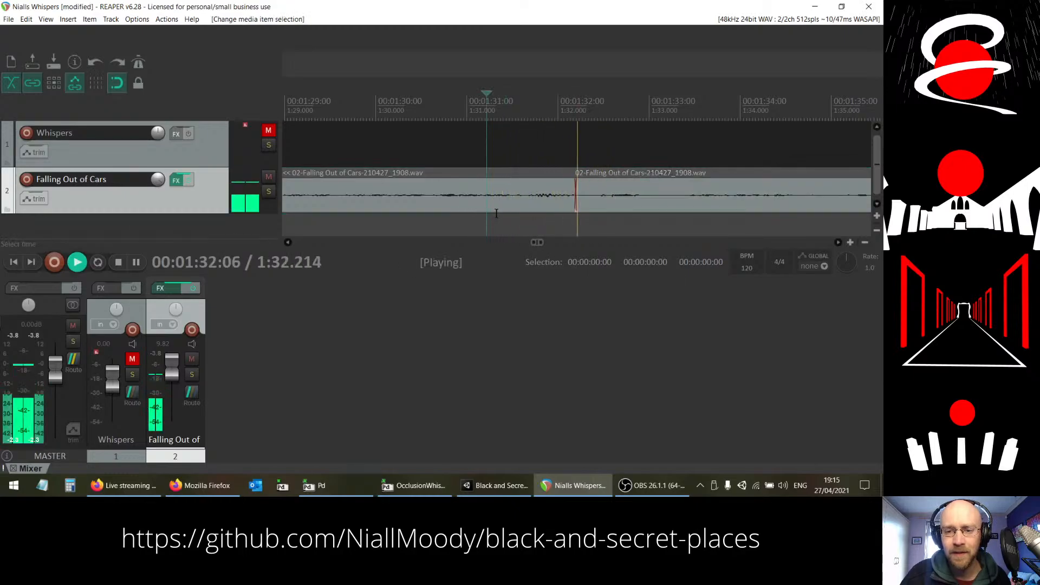
Step: Stop playback, return to the start of the project and save it
scroll(476, 188, down, 10)
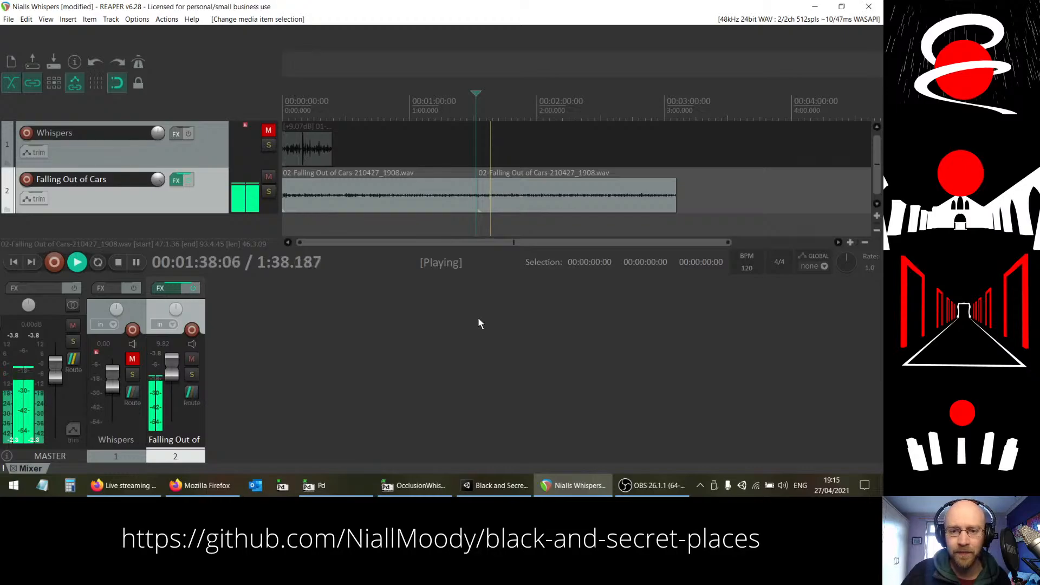
key(space)
key(Home)
key(ctrl+s)
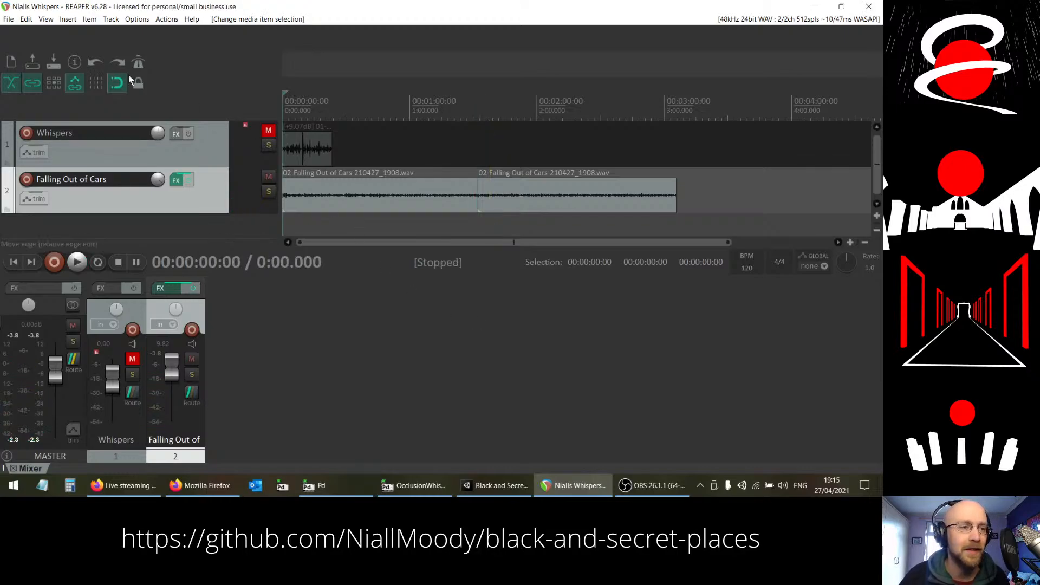
Step: Open the Render to File settings and set the output channels to Mono
click(10, 20)
click(46, 179)
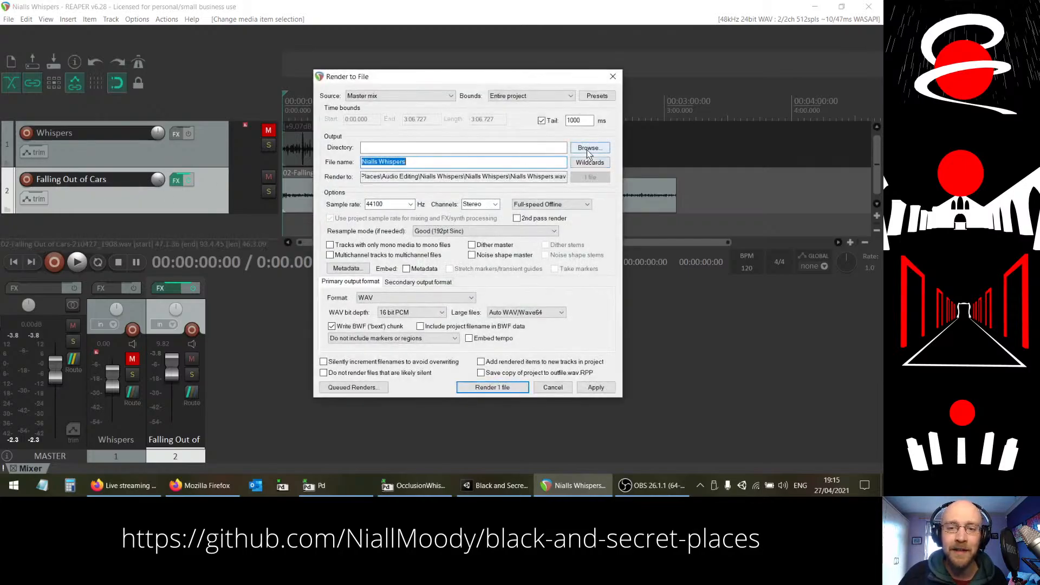
click(476, 214)
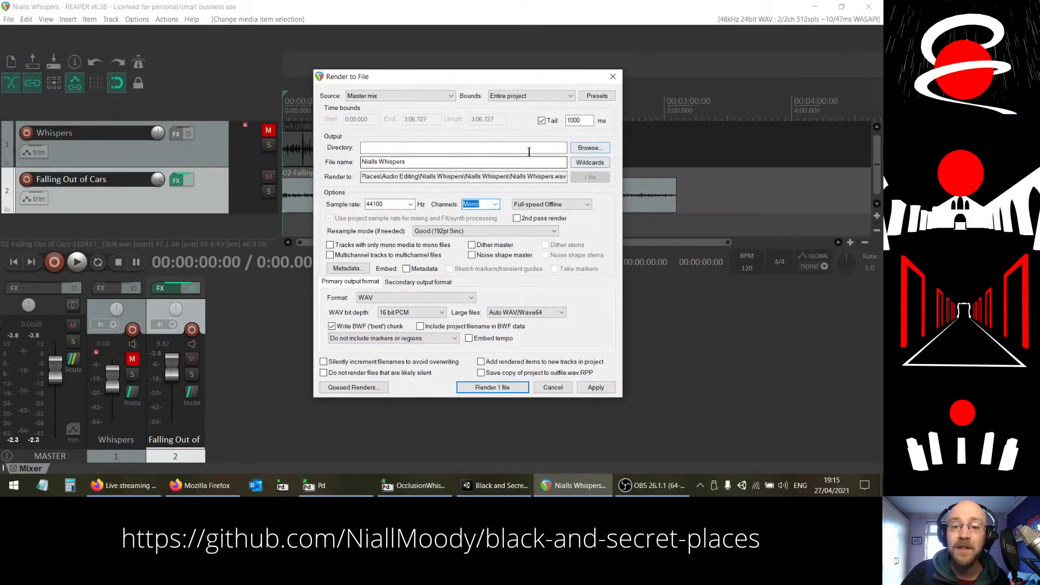
Step: Name the render output FallingOutOfCars.wav in the project's audio folder and render the file
click(585, 150)
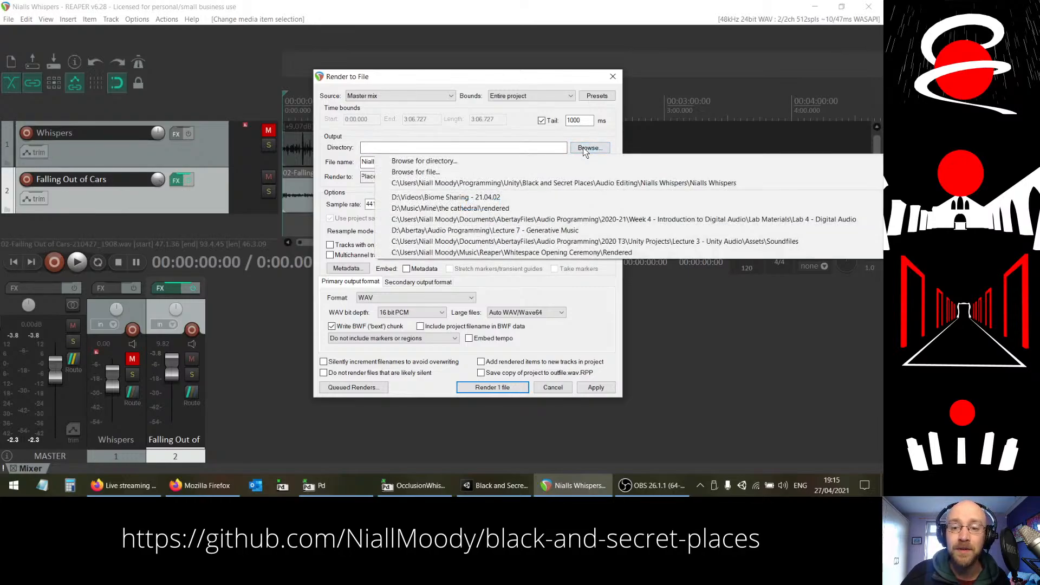
click(442, 171)
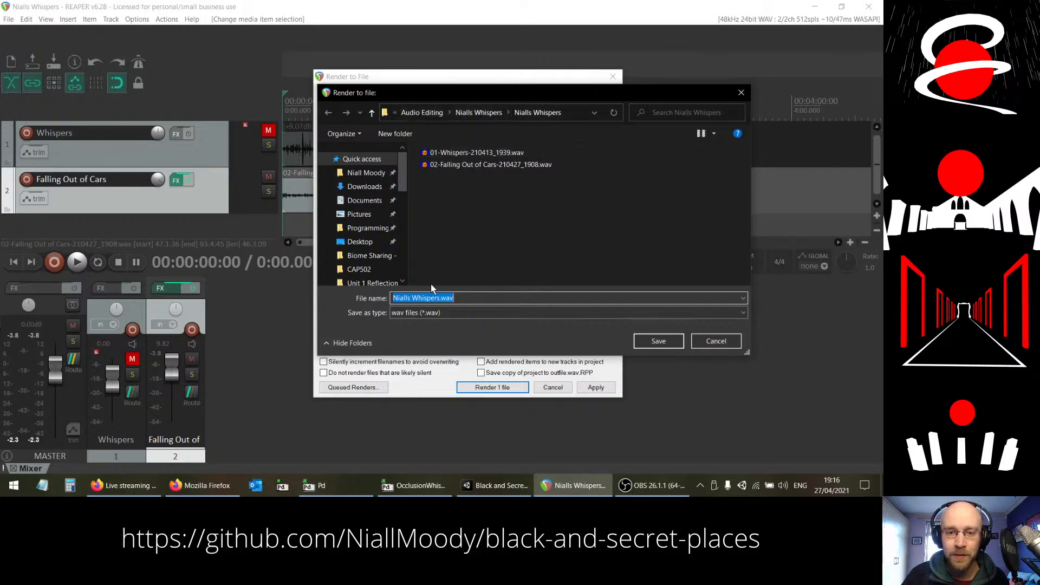
click(432, 298)
drag(439, 297, 281, 285)
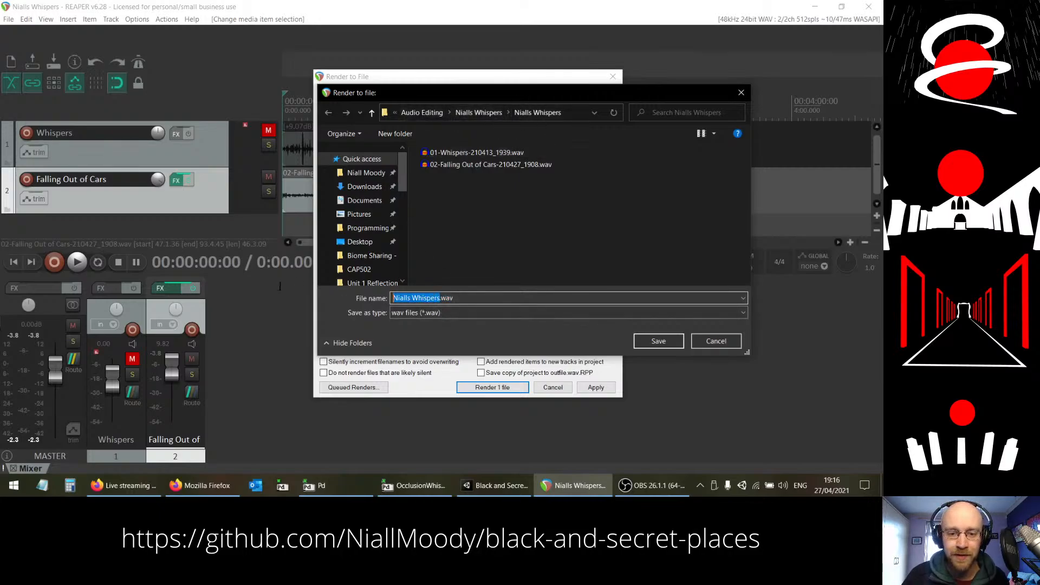
text(FallingOutOfCa)
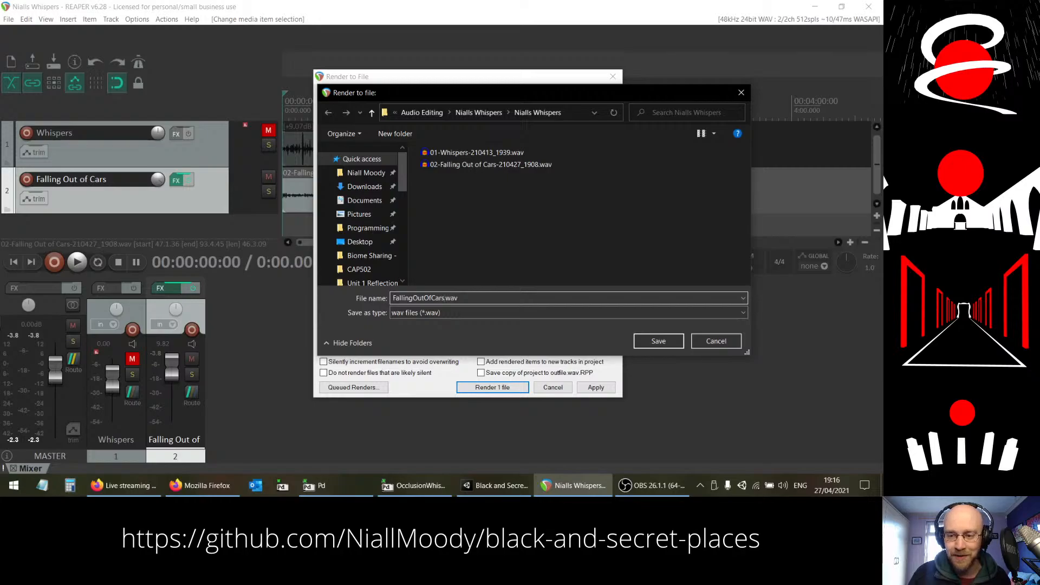
key(Return)
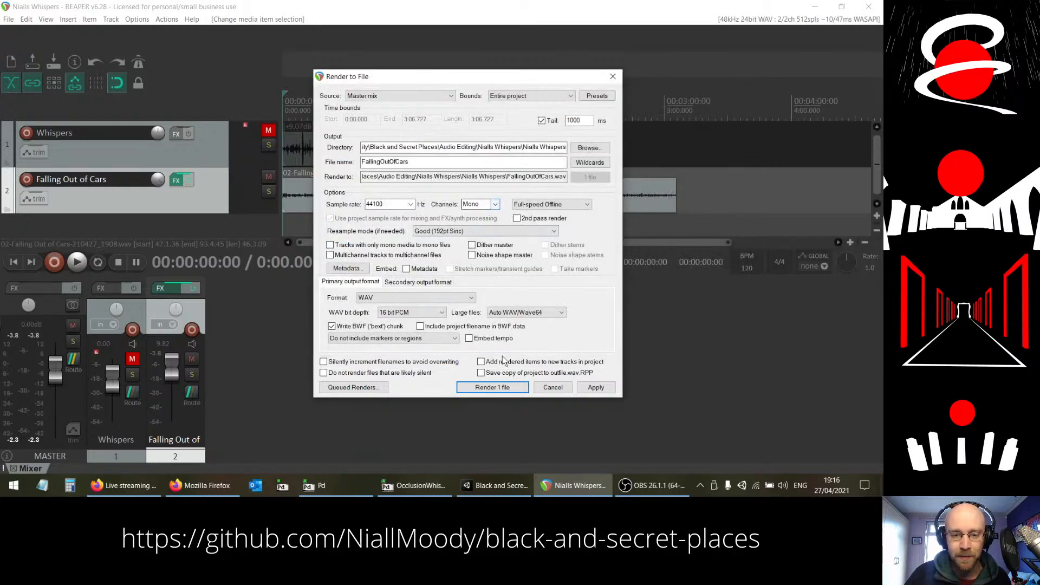
click(490, 388)
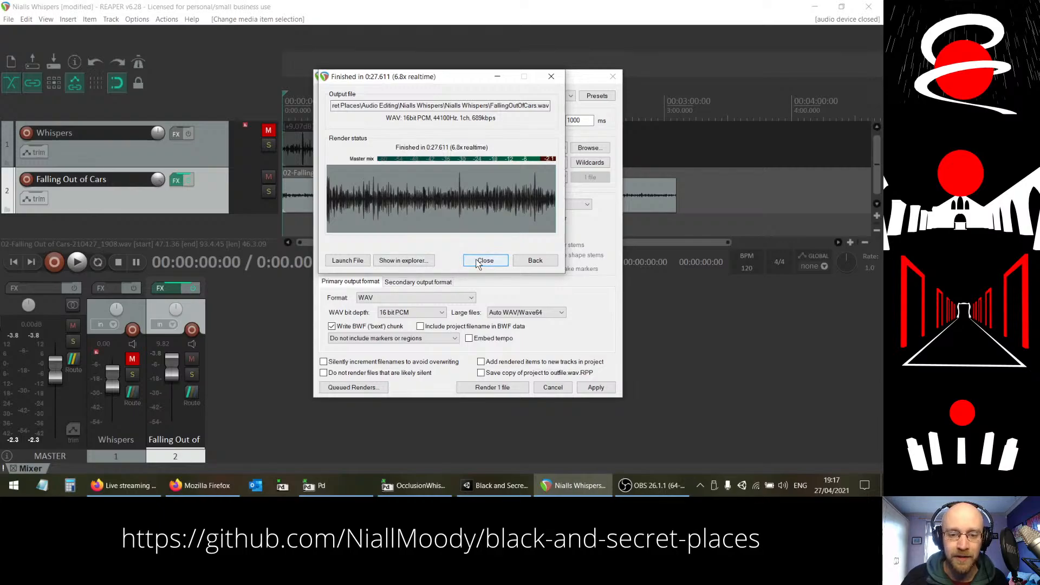
Step: Show the rendered file in File Explorer and copy FallingOutOfCars.wav
click(403, 260)
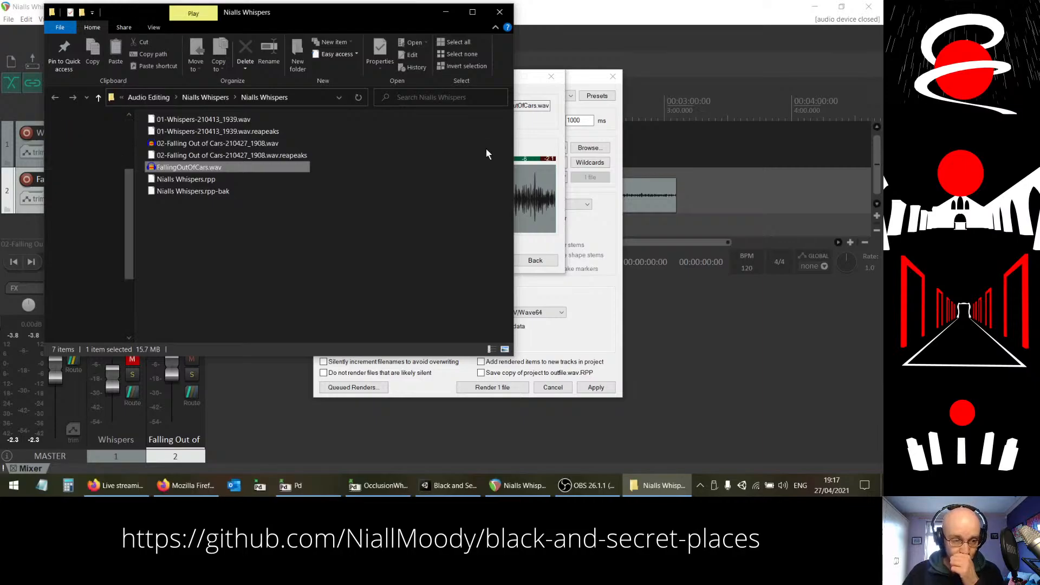
click(122, 98)
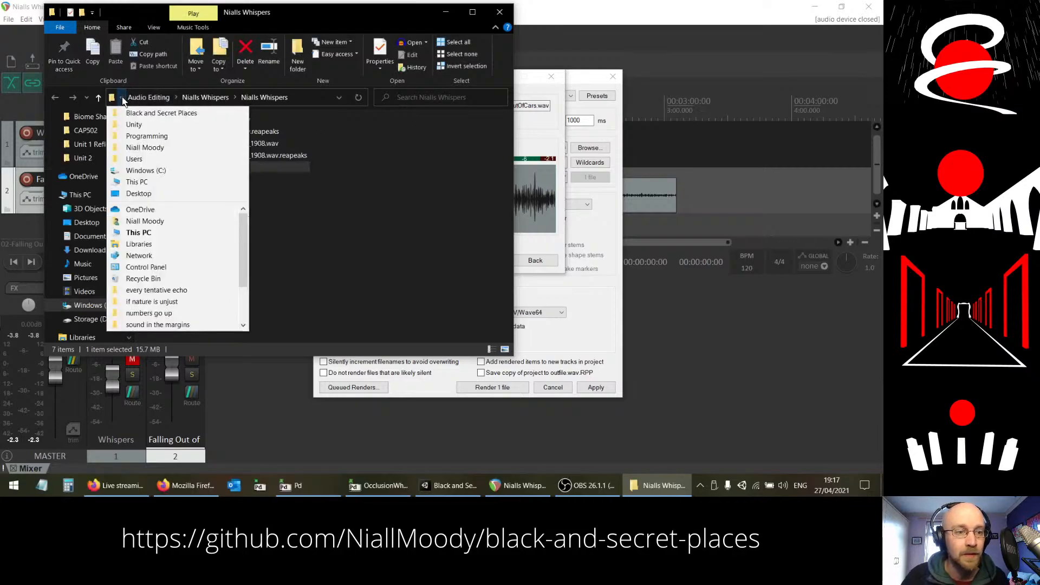
click(122, 98)
click(200, 175)
click(203, 169)
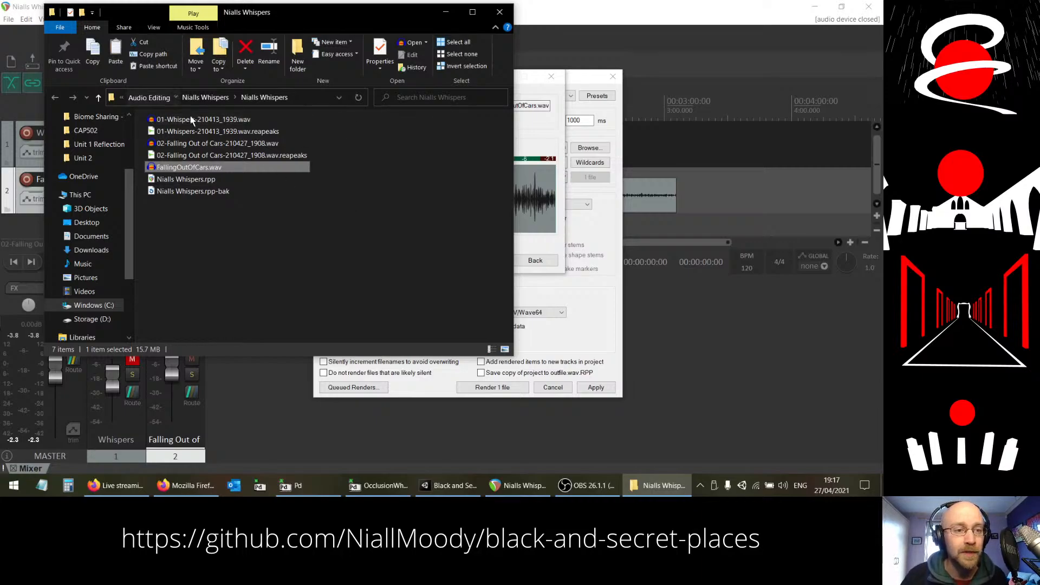
Step: Paste FallingOutOfCars.wav into the Black and Secret Places folder Assets/StreamingAssets/PdAssets/sounds
click(149, 97)
click(190, 97)
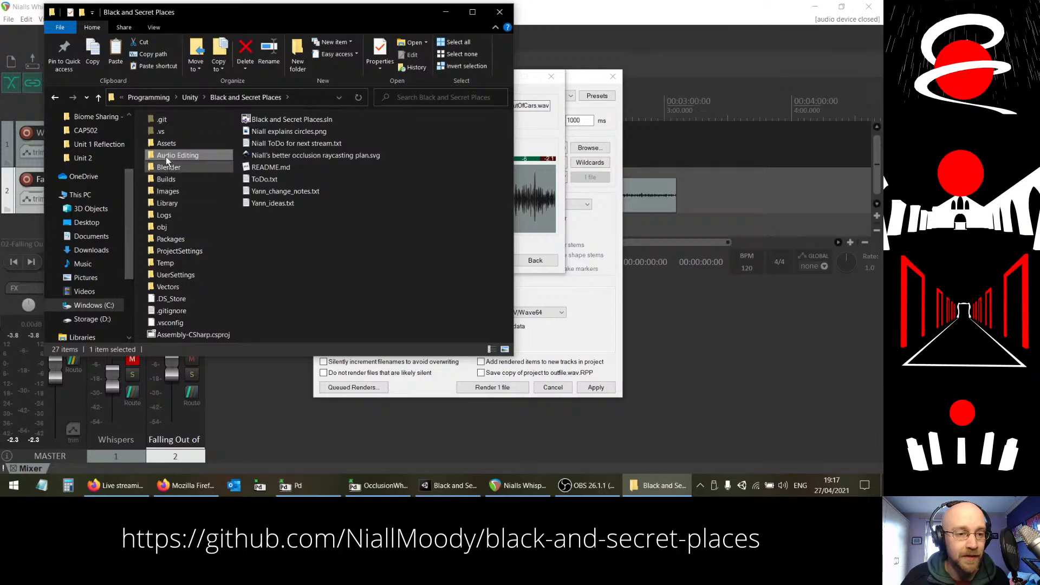
double_click(167, 143)
click(172, 216)
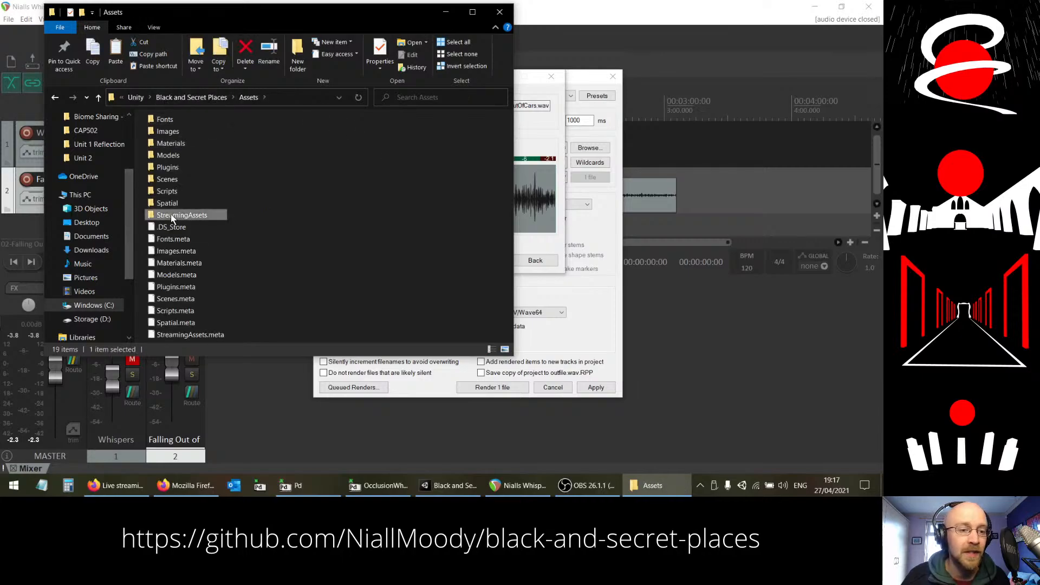
double_click(172, 216)
click(173, 120)
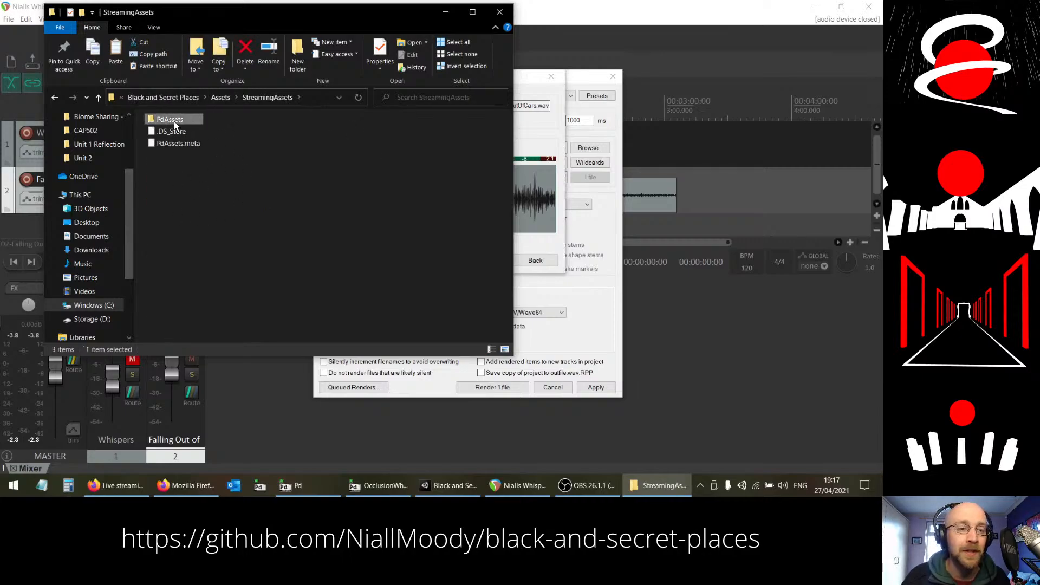
double_click(173, 121)
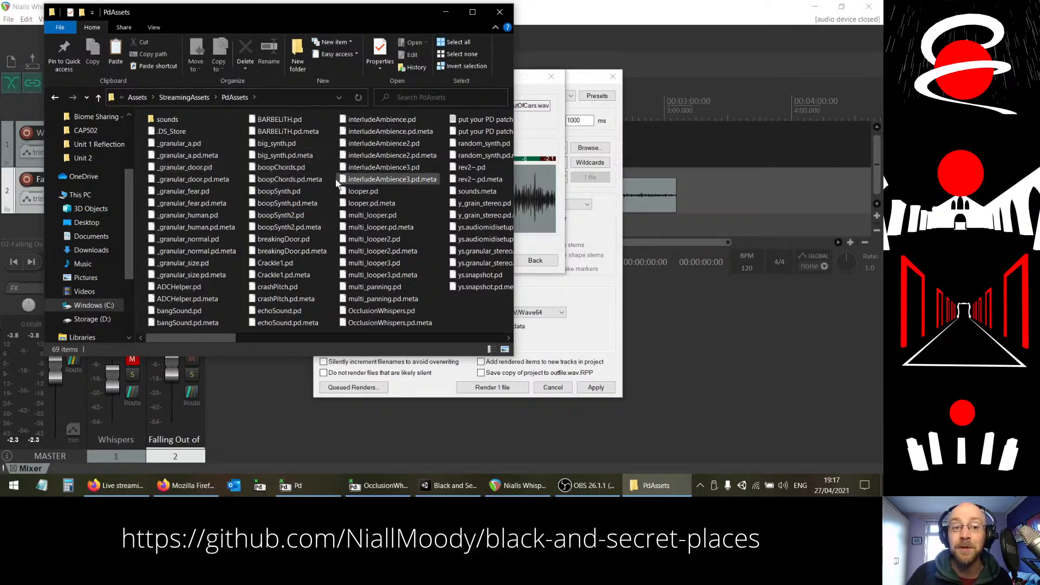
double_click(172, 118)
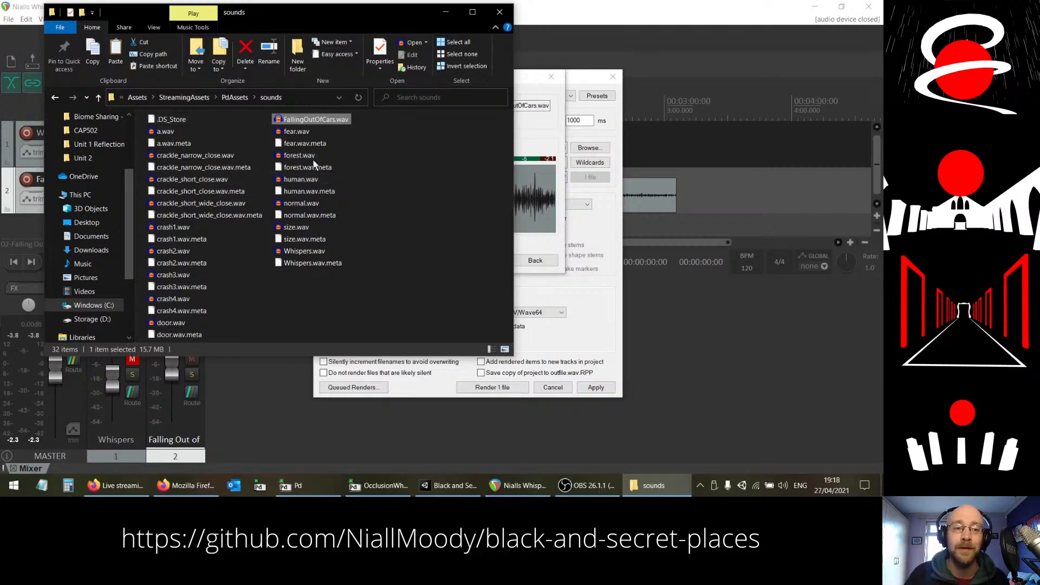
click(138, 97)
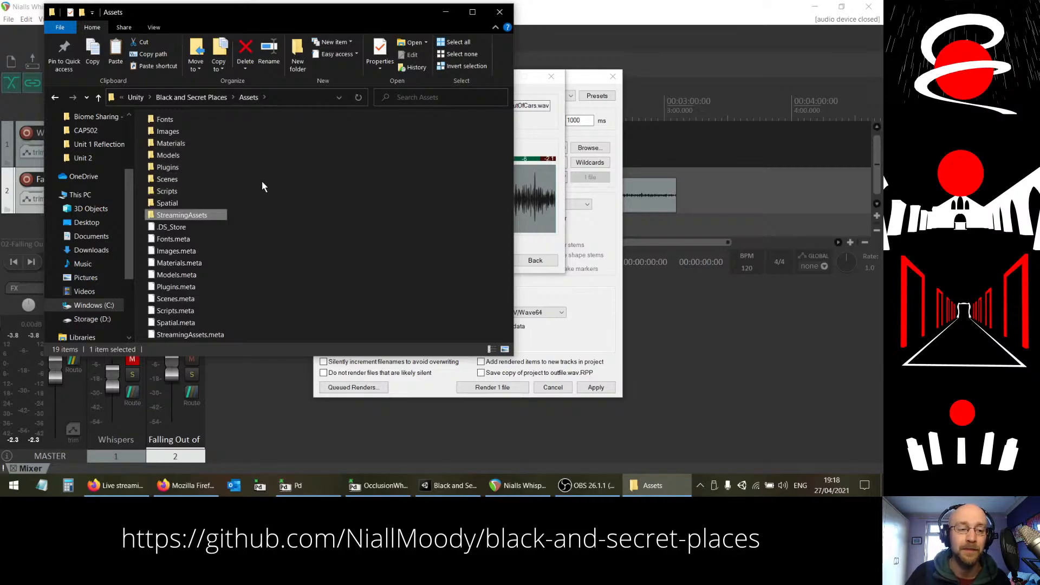
key(alt+Left)
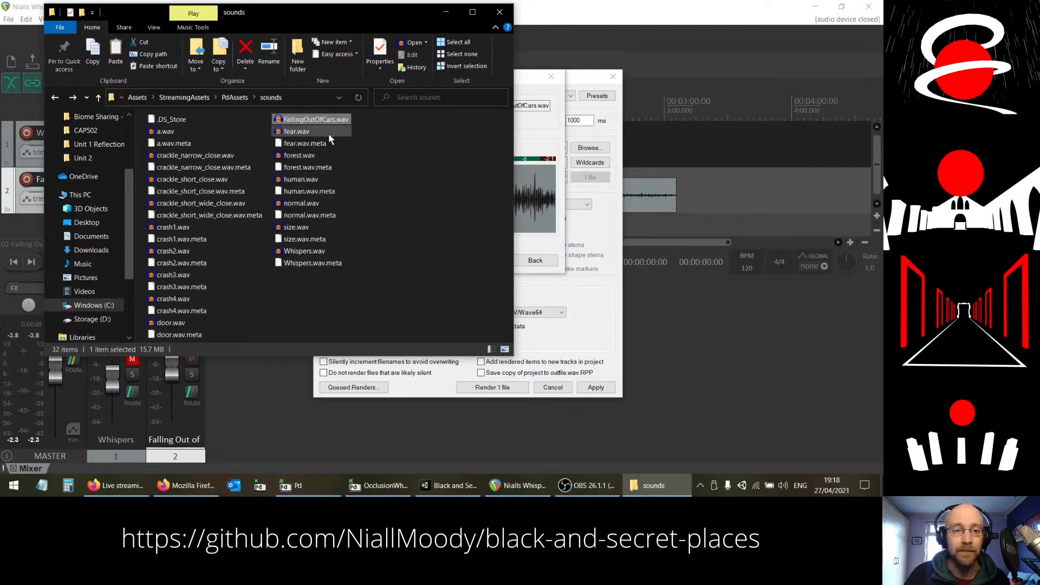
Step: Switch through Unity to the OcclusionWhispers.pd patch, make its read message load sounds/FallingOutOfCars.wav, and move the whisperArray graph clear of the message
click(439, 485)
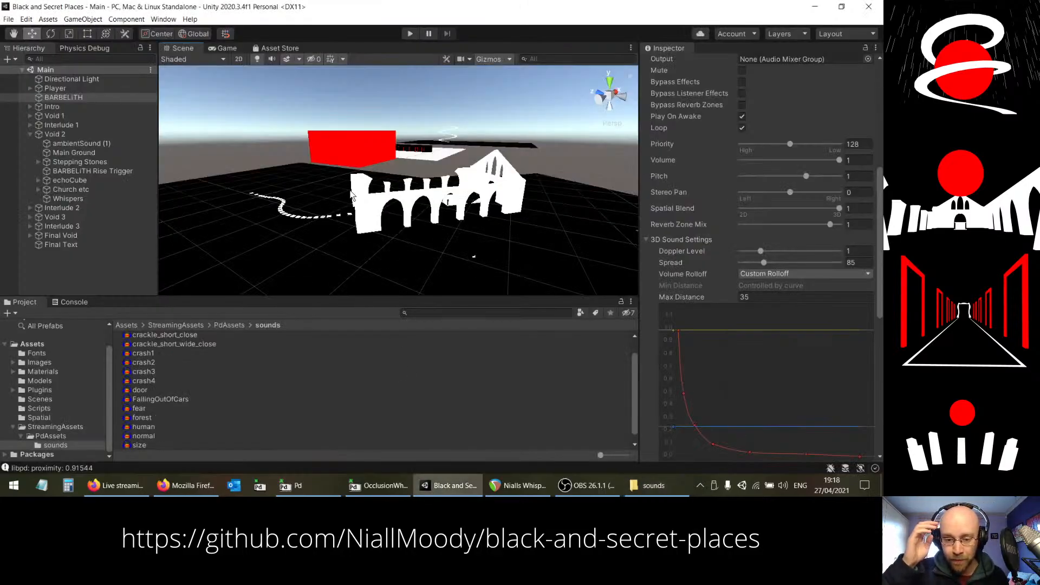
click(379, 485)
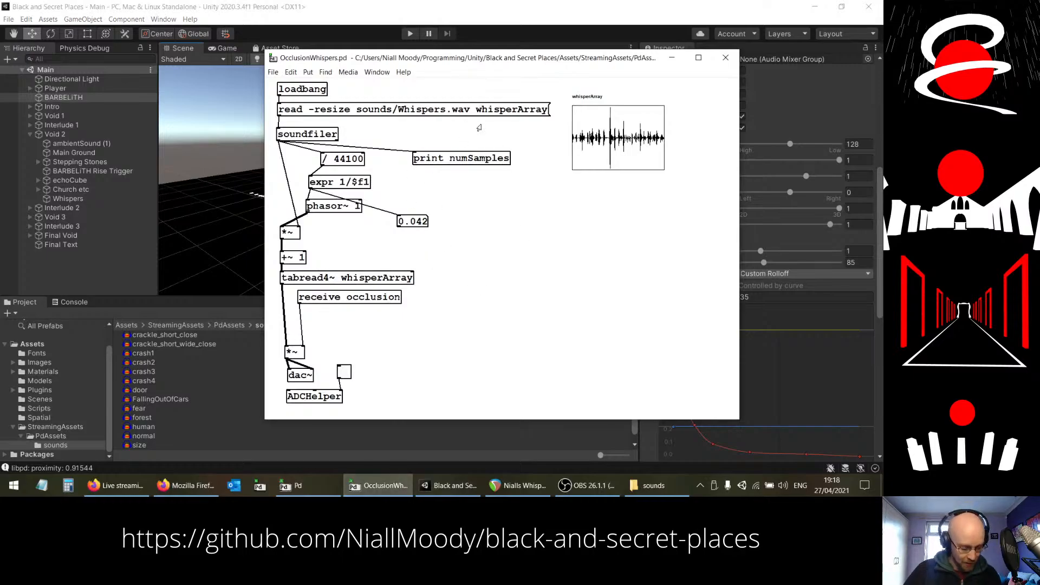
double_click(414, 113)
drag(398, 111, 444, 115)
text(FallingOutOfC)
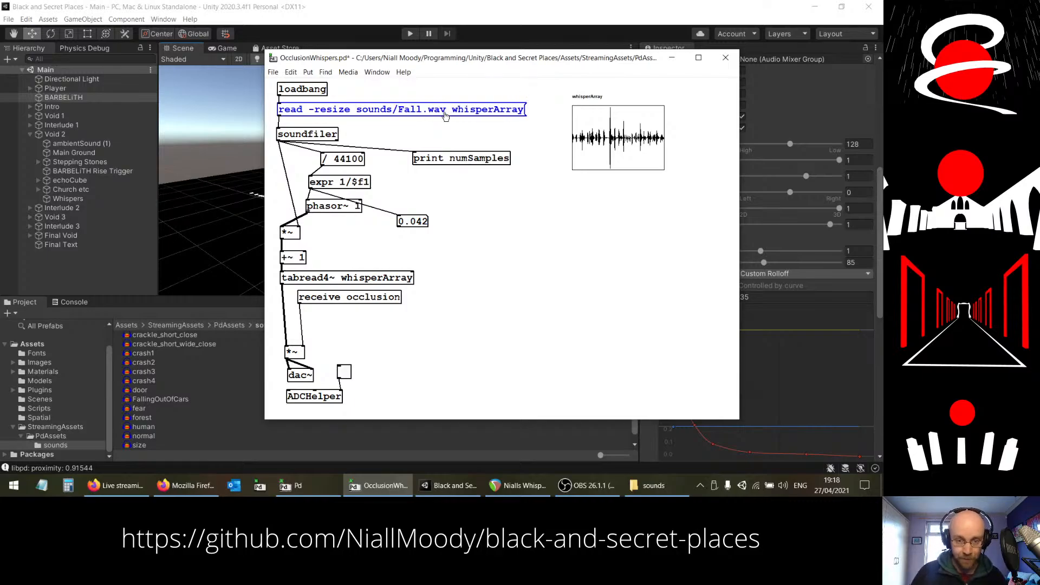
text(ars)
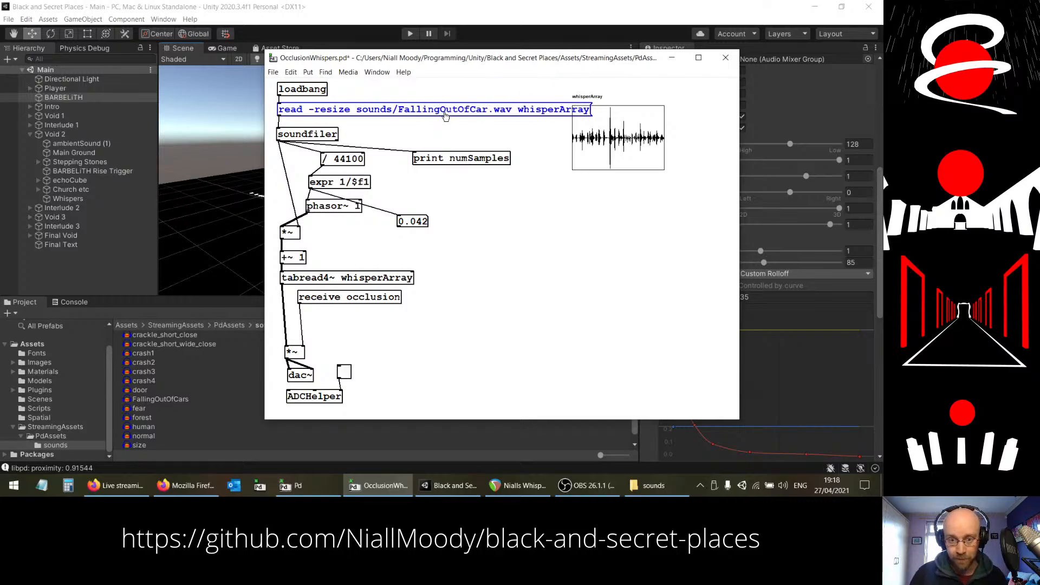
click(604, 214)
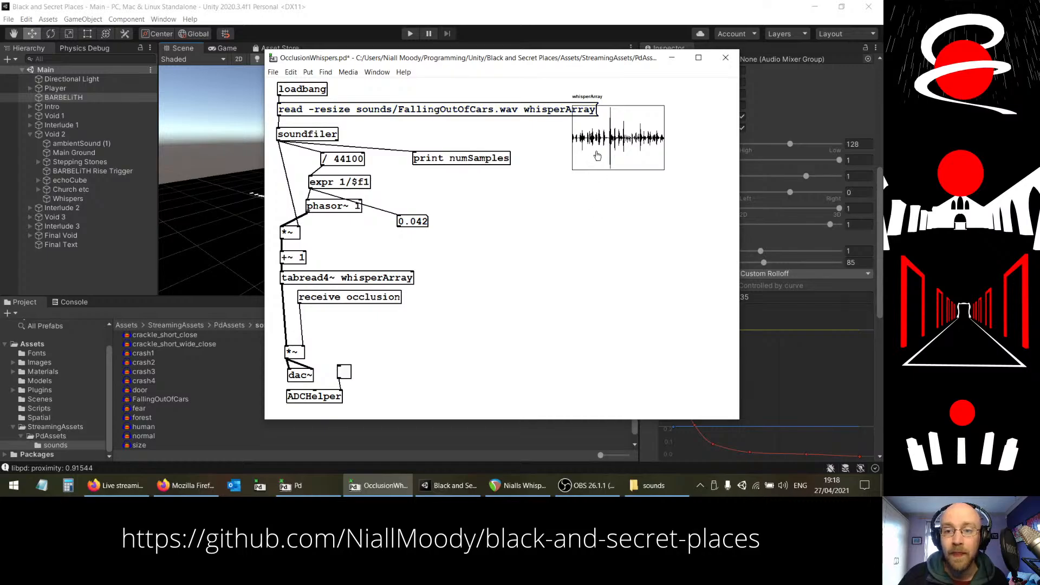
drag(587, 154, 592, 200)
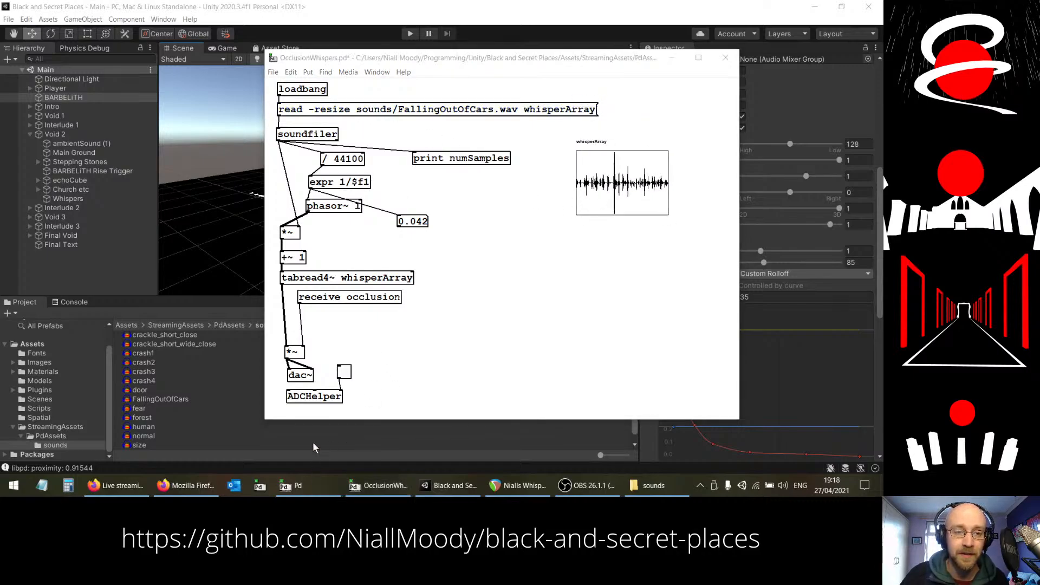
Step: Bring up the Pd log window and trigger the read message to load FallingOutOfCars.wav into whisperArray
click(291, 485)
click(496, 298)
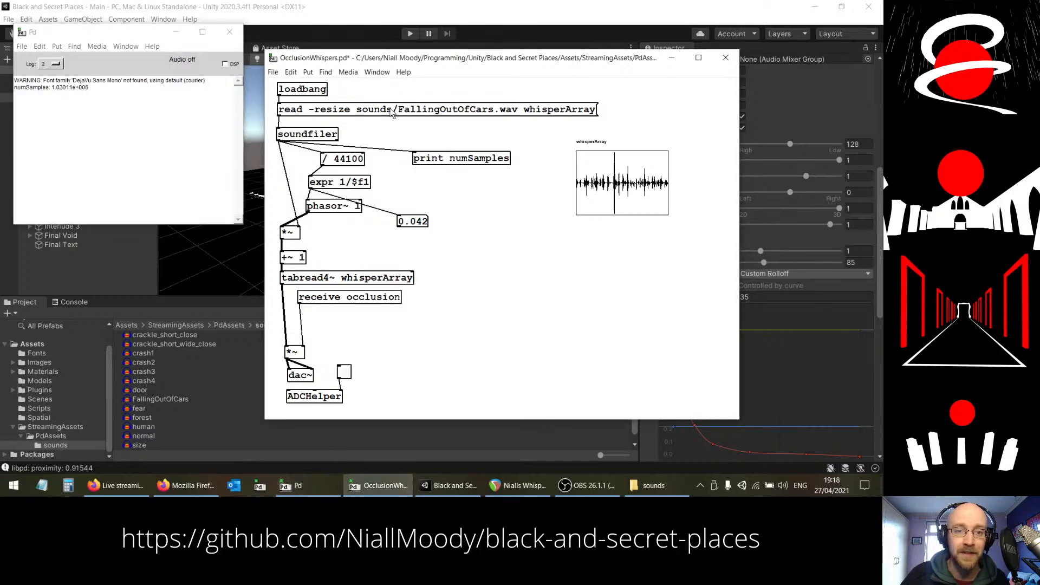
click(392, 110)
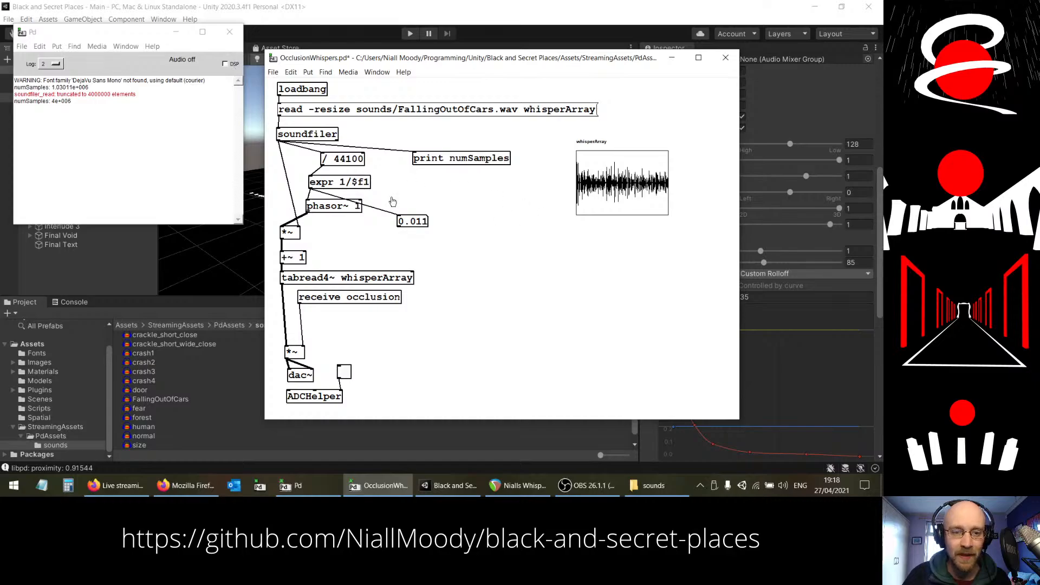
Step: Turn on DSP and add a number box connected to the right inlet of the *~ object above dac~
click(225, 64)
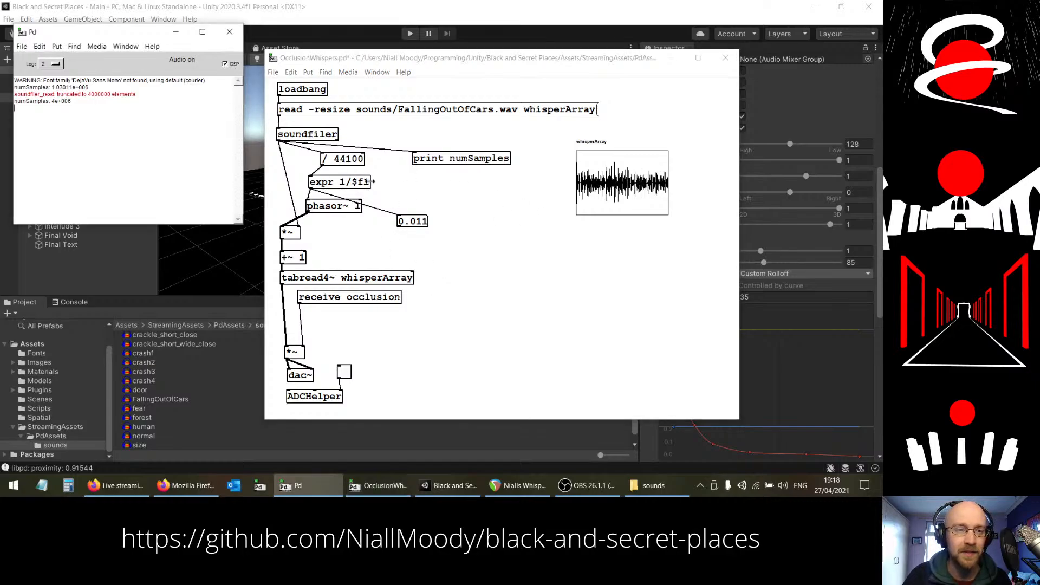
click(473, 332)
key(ctrl+3)
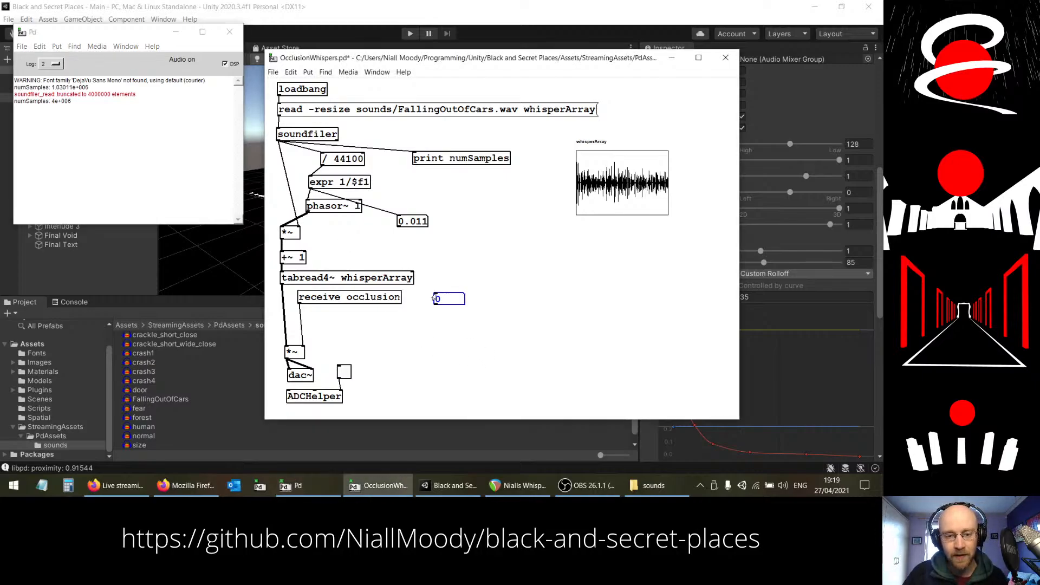
drag(438, 306, 303, 349)
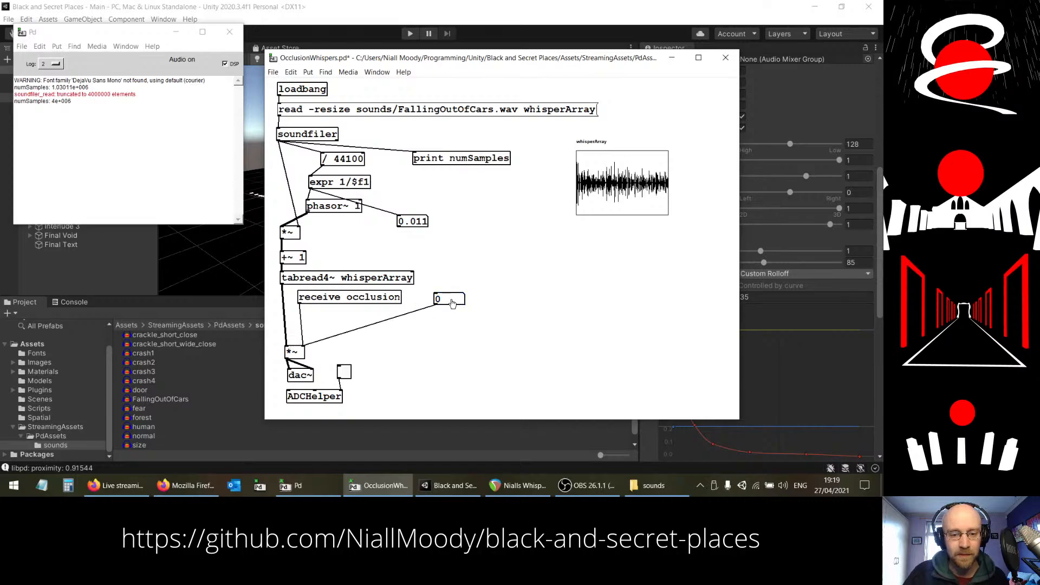
Step: Test the whisper playback by raising the new number box to 0.81, and reset it to 0
key(ctrl+e)
shift+drag(445, 298, 446, 261)
key(ctrl+e)
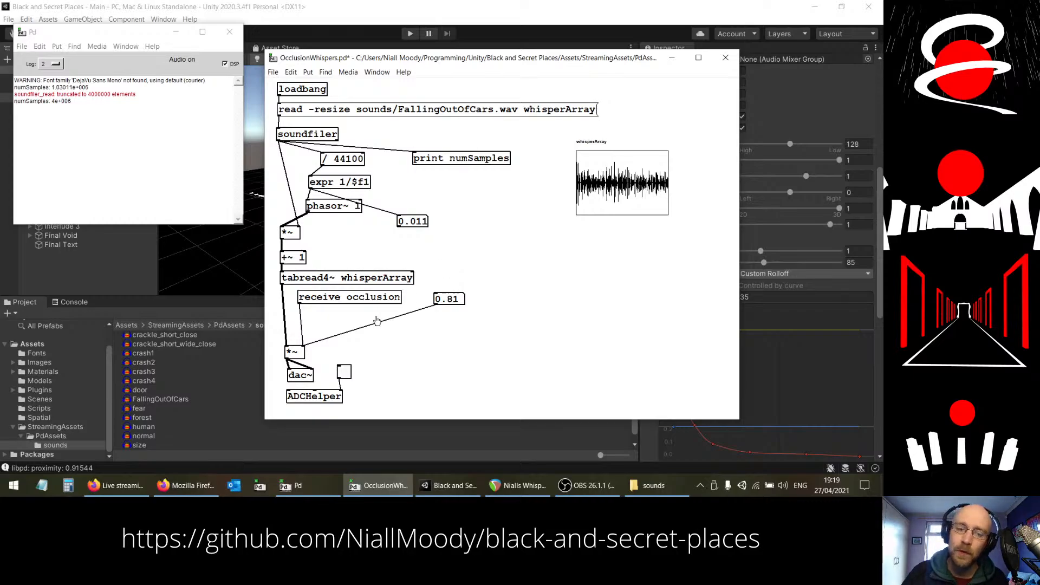
click(447, 304)
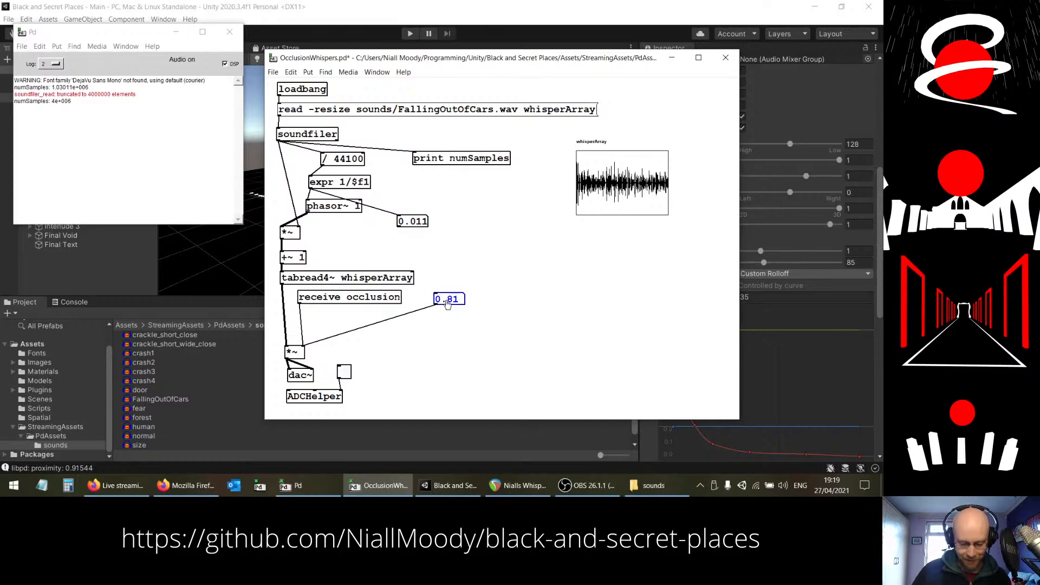
key(Return)
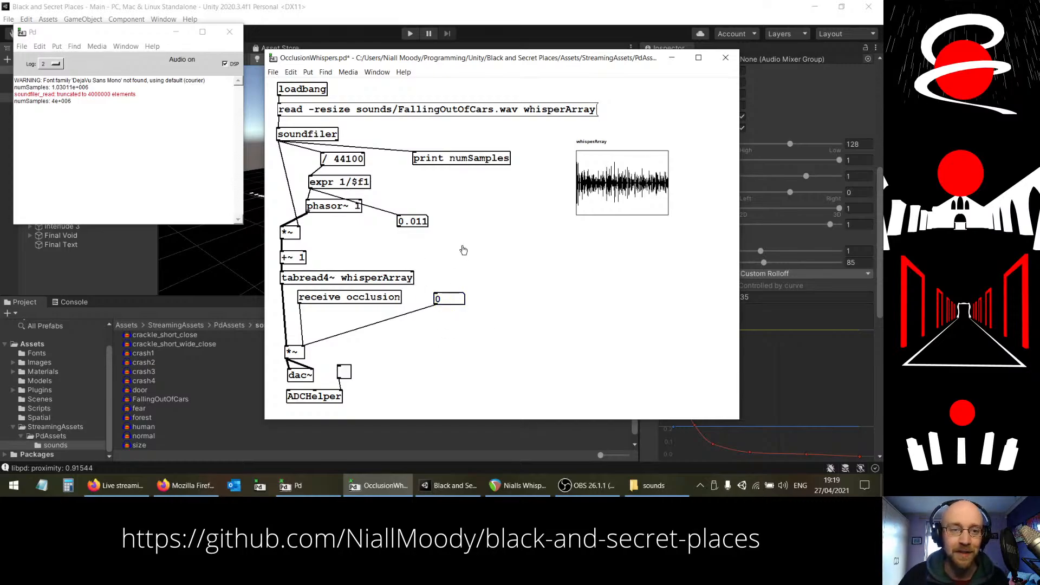
Step: With DSP off, set Pd's audio input to Input 1/2 (Komplete Audio 6) and output to Main Output (Komplete Audio 6), and turn DSP back on
click(224, 63)
click(97, 46)
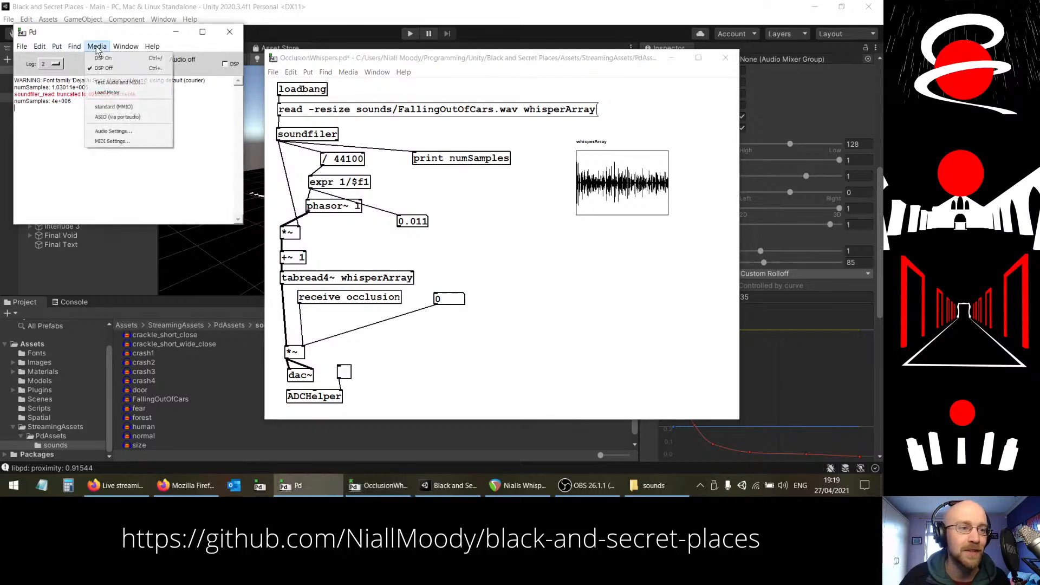
click(114, 134)
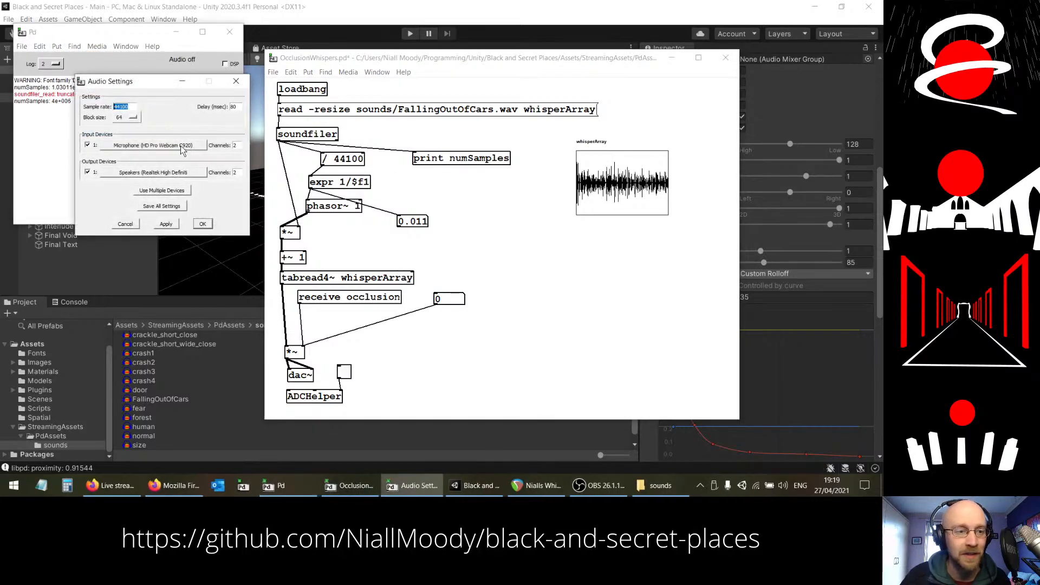
click(181, 145)
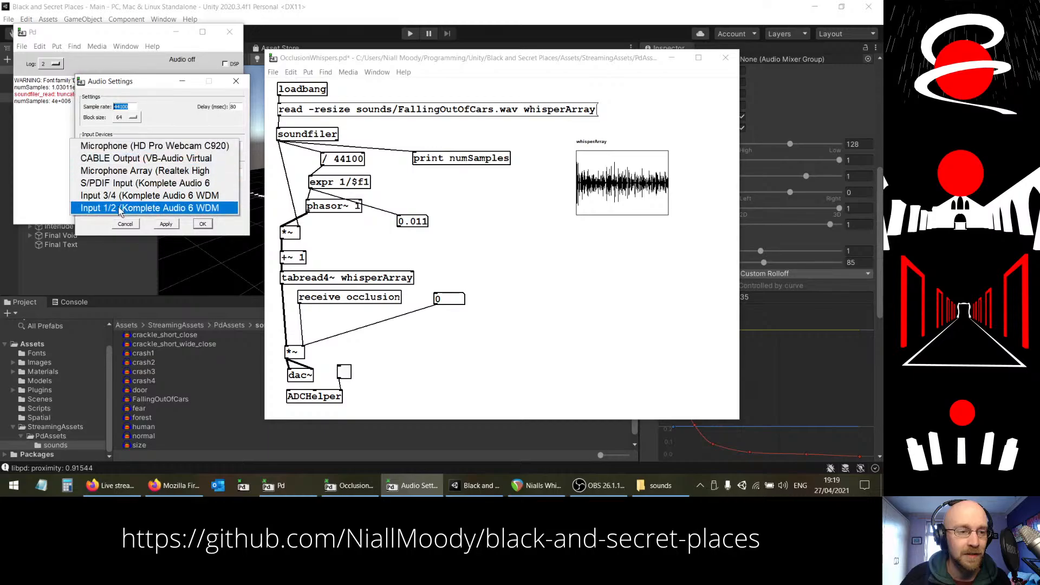
click(157, 215)
click(158, 171)
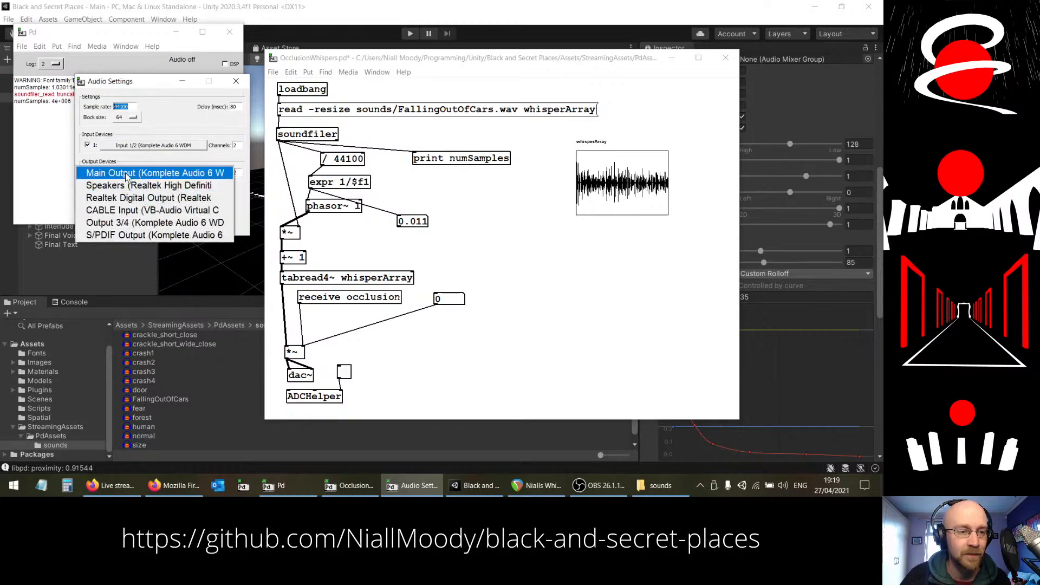
click(145, 172)
click(203, 223)
click(225, 64)
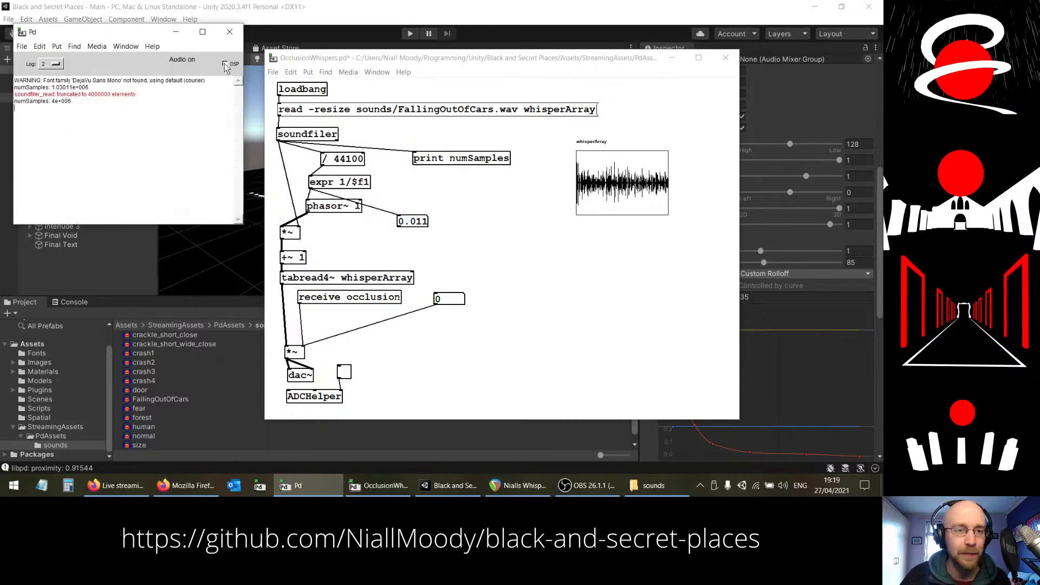
Step: Listen to the whispers with the number box raised to 0.61, reset it to 0, and turn DSP off
shift+drag(445, 299, 446, 273)
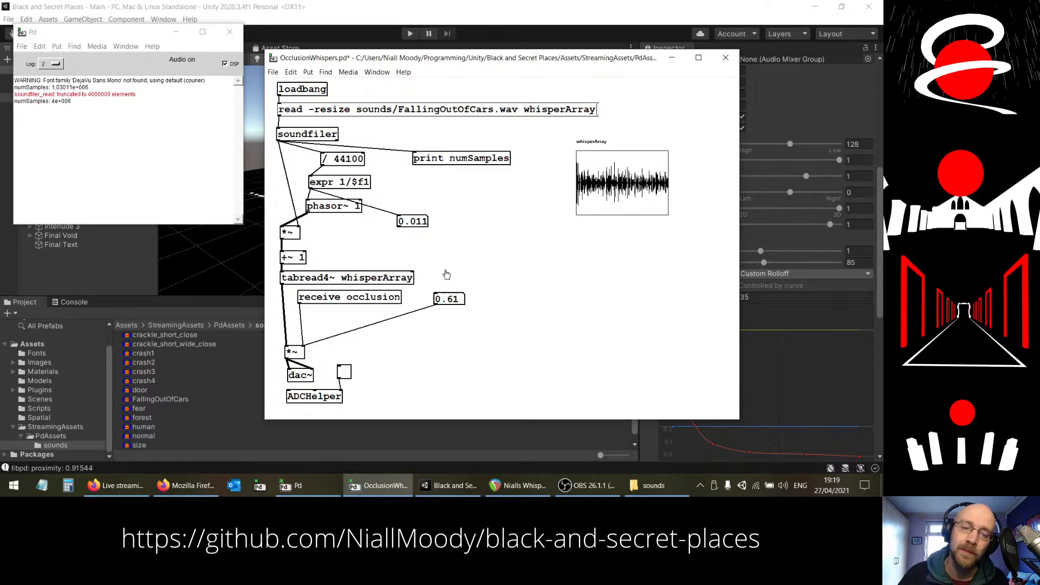
click(445, 301)
text(0)
key(Return)
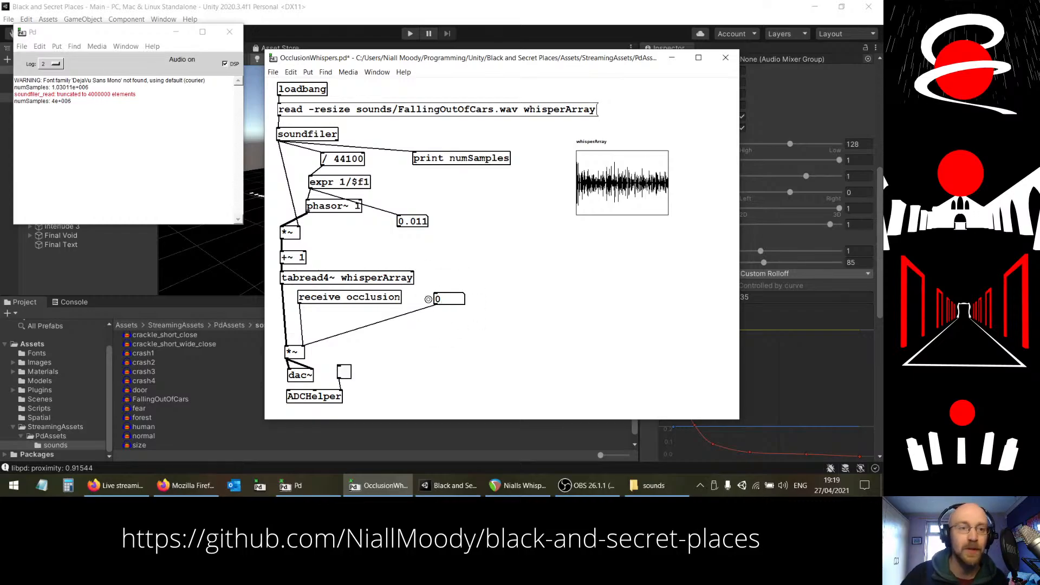
key(ctrl+r)
key(ctrl+period)
click(535, 232)
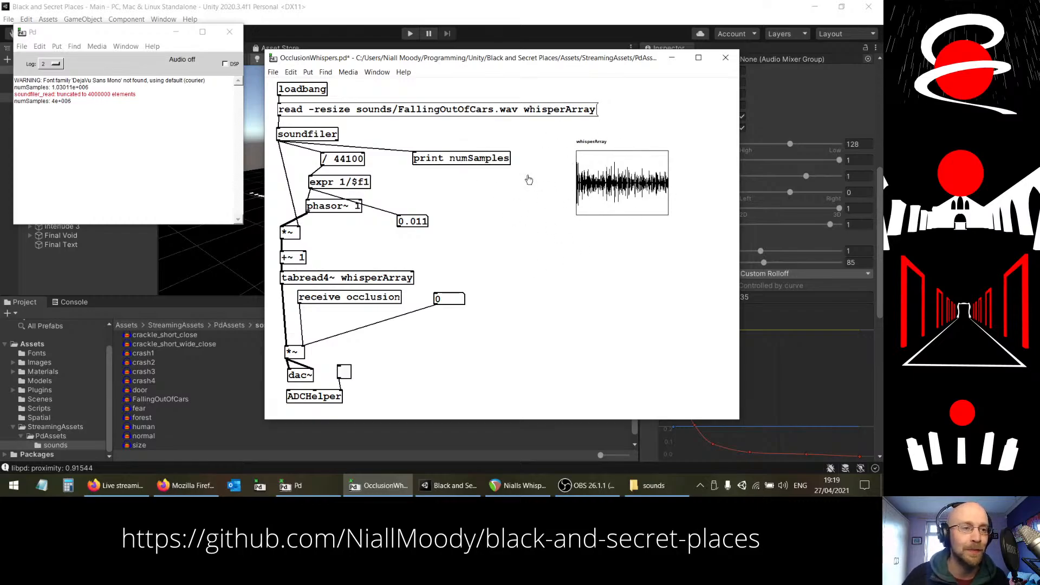
Step: Open the whisperArray graph's properties to check the array size, and close them without changing anything
right_click(594, 161)
click(603, 165)
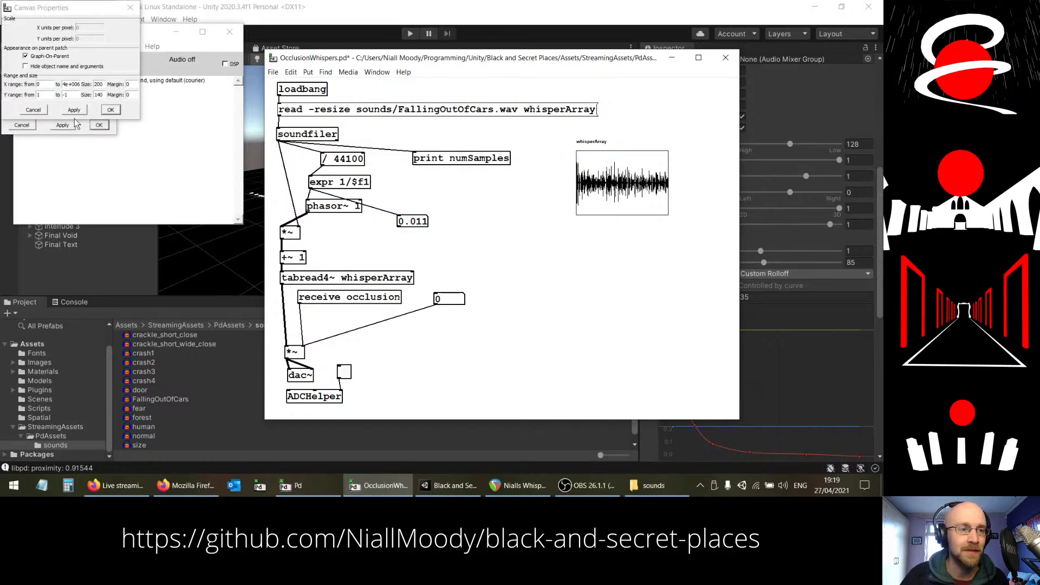
click(35, 111)
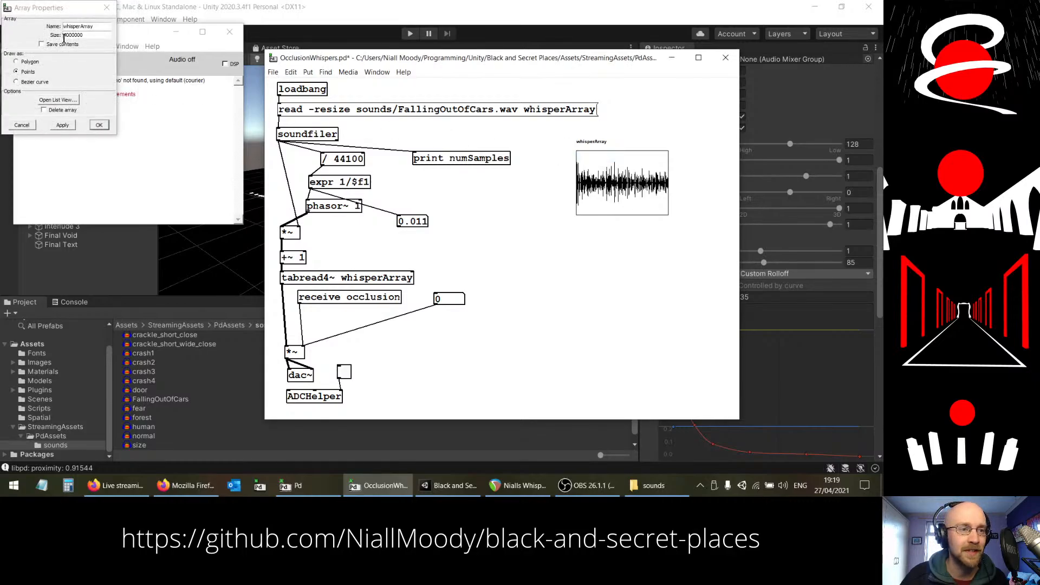
drag(84, 34, 66, 43)
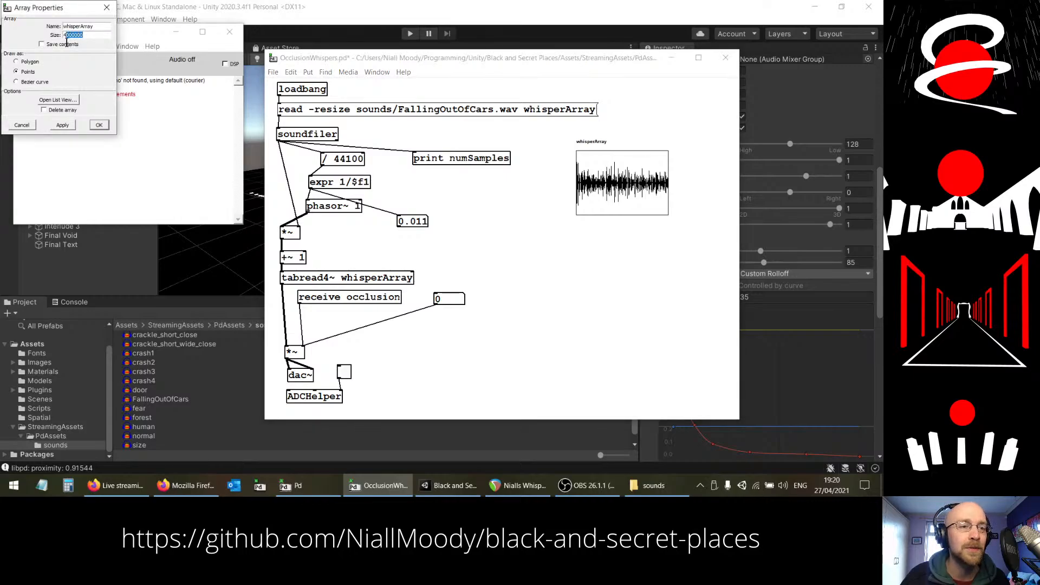
click(90, 35)
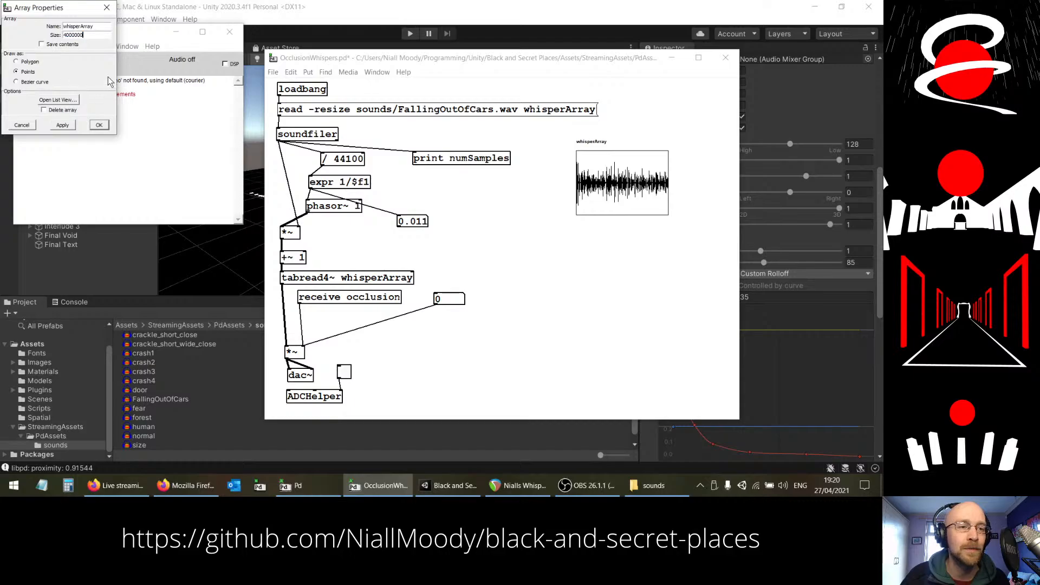
click(22, 126)
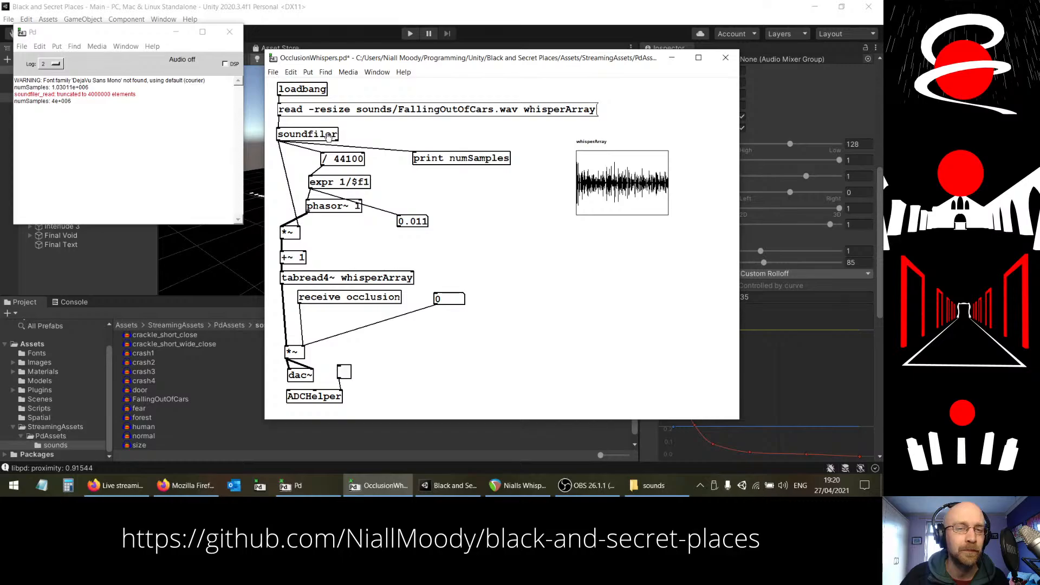
Step: Work out the array's playing time in Calculator by dividing 4000000 by 44100, and close Calculator
click(64, 491)
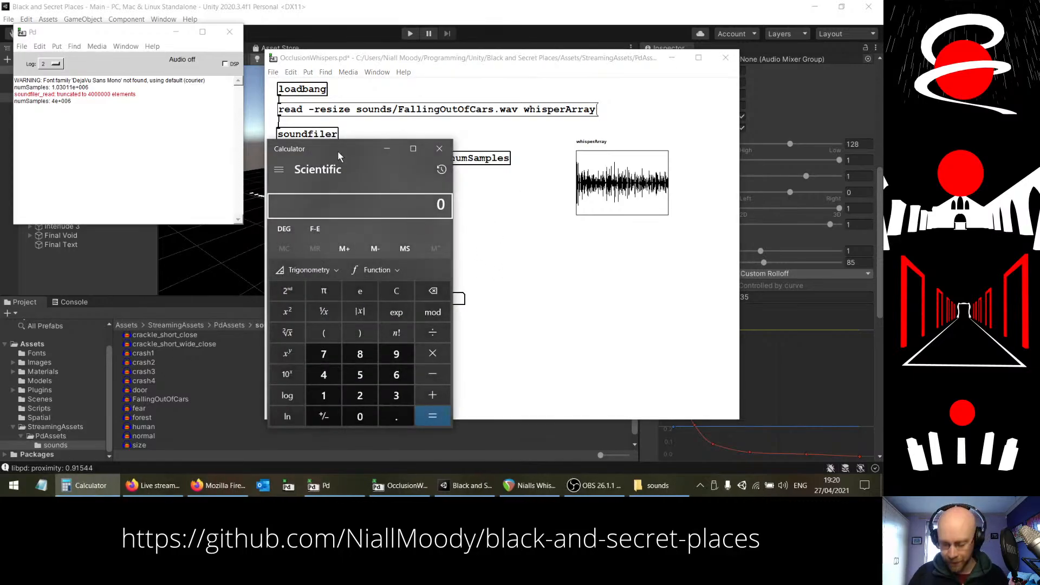
text(400000)
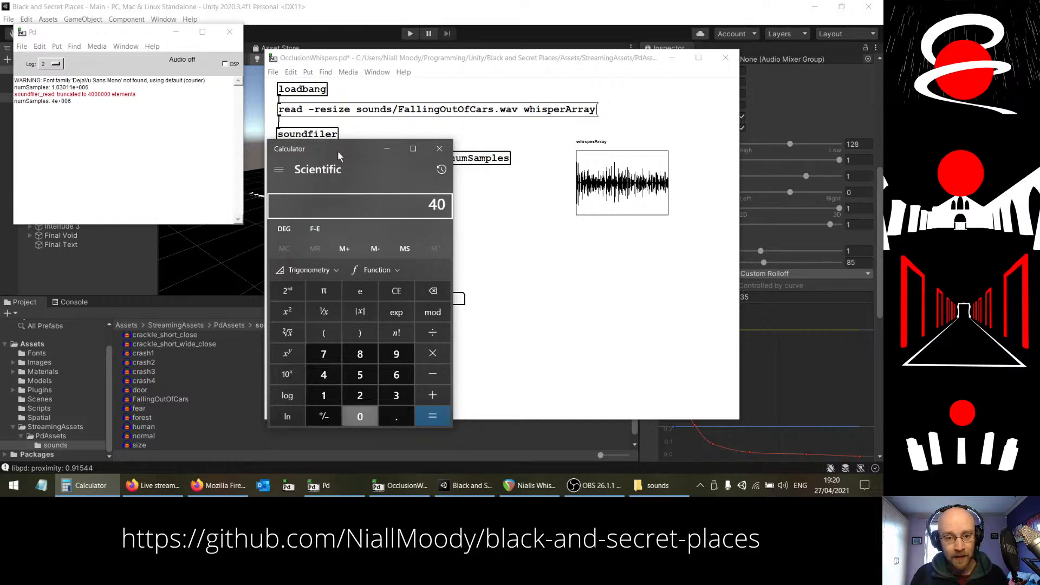
text(0)
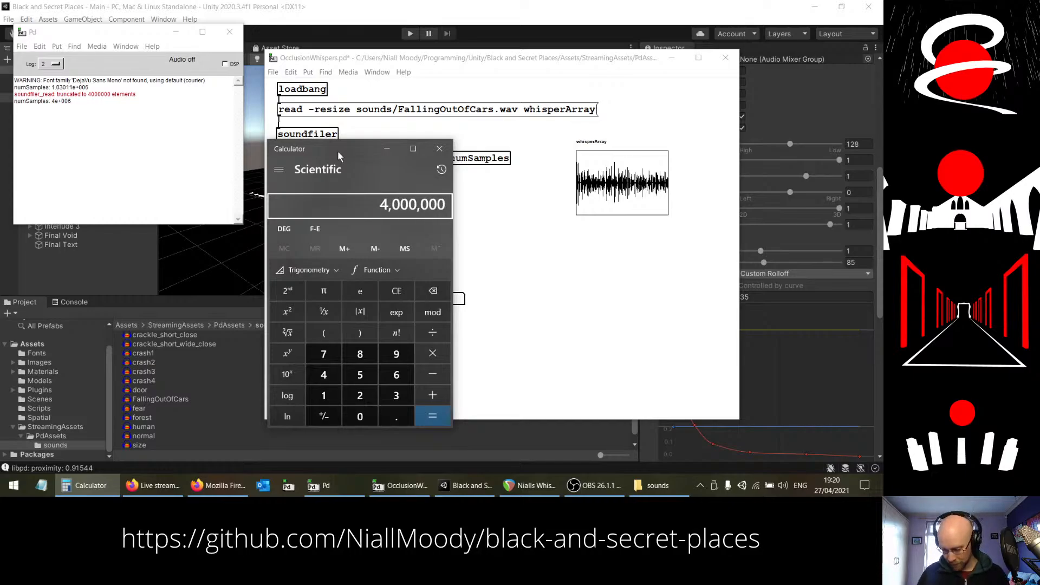
text(/44100)
key(Return)
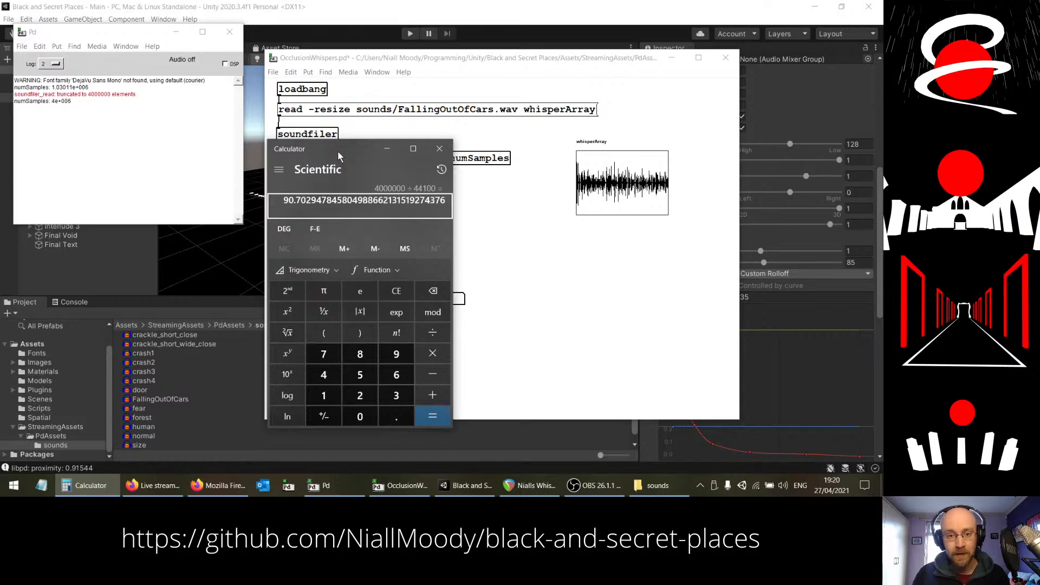
click(440, 151)
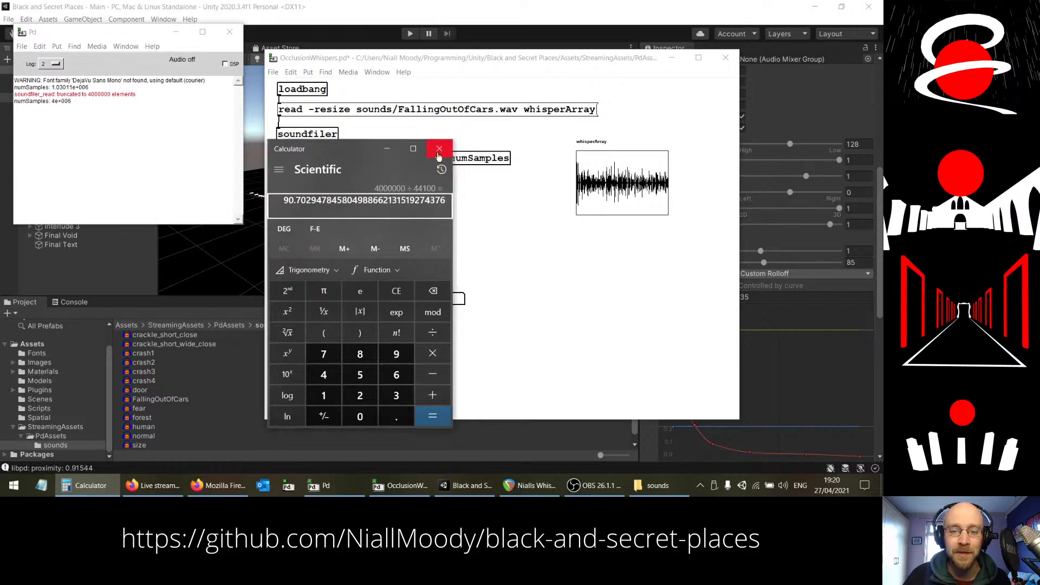
Step: Dismiss the finished render in REAPER, check where the Falling Out of Cars audio ends on the timeline, and return to the OcclusionWhispers patch
click(520, 486)
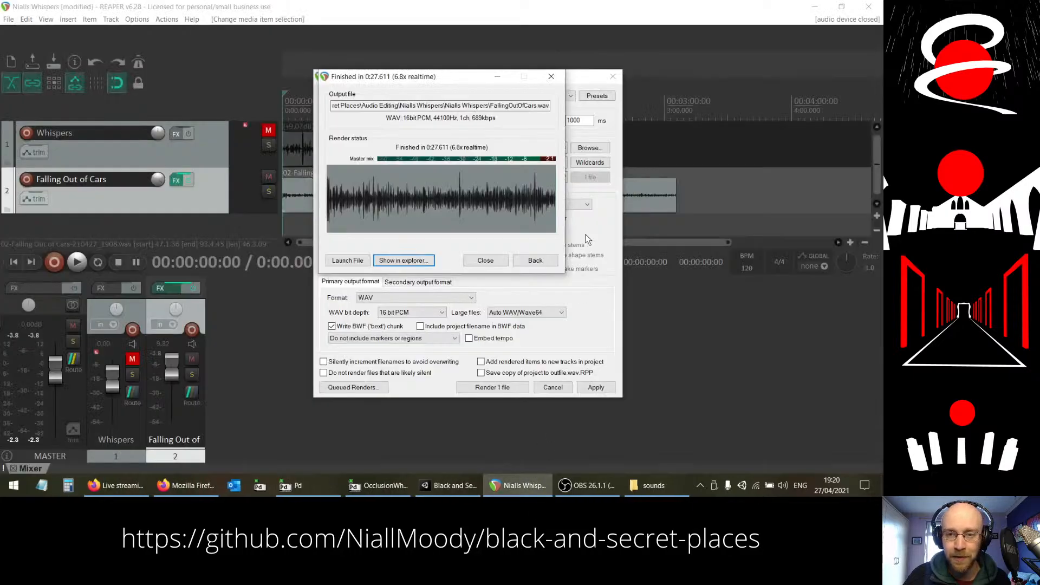
click(482, 262)
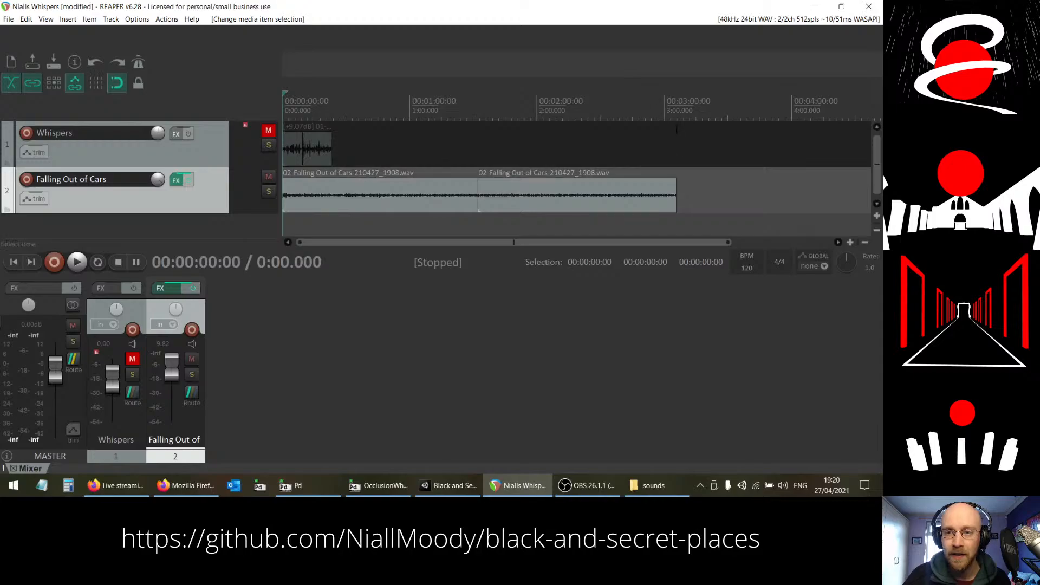
click(678, 138)
click(677, 143)
click(676, 143)
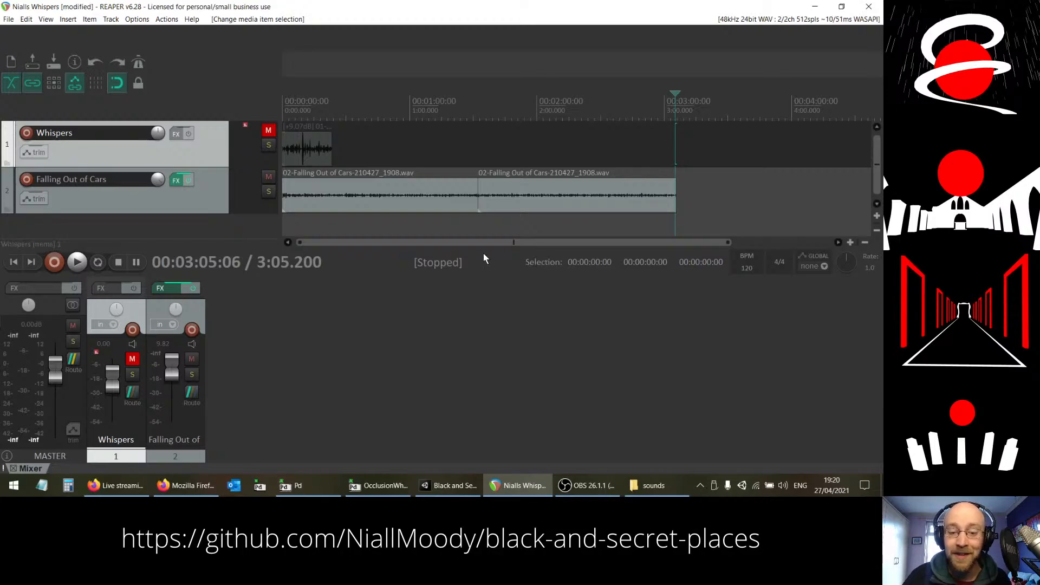
click(397, 483)
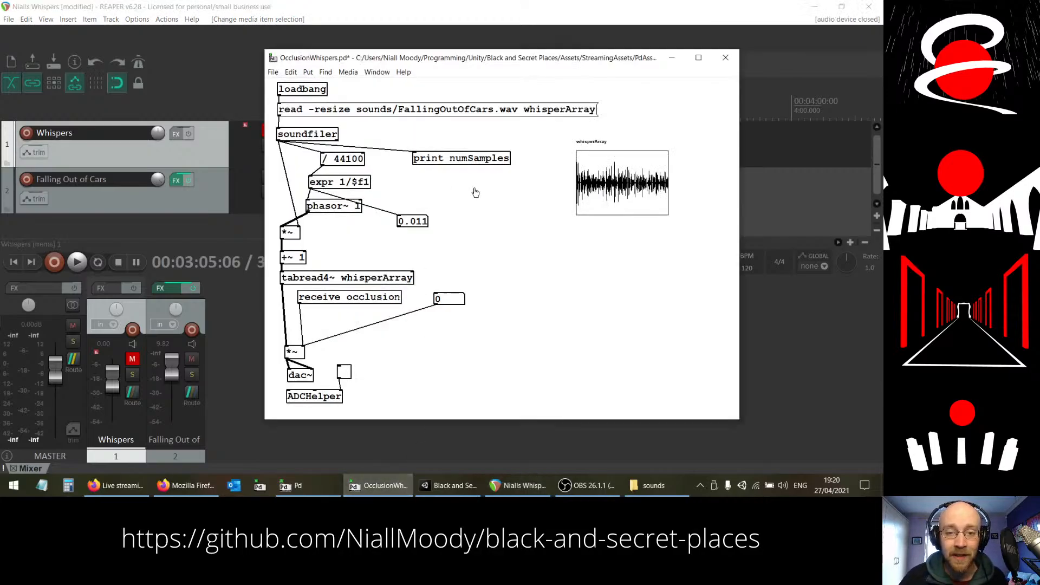
Step: Switch to Unity to start a play test, stop it, and save the OcclusionWhispers.pd patch in Pd
click(450, 485)
click(410, 34)
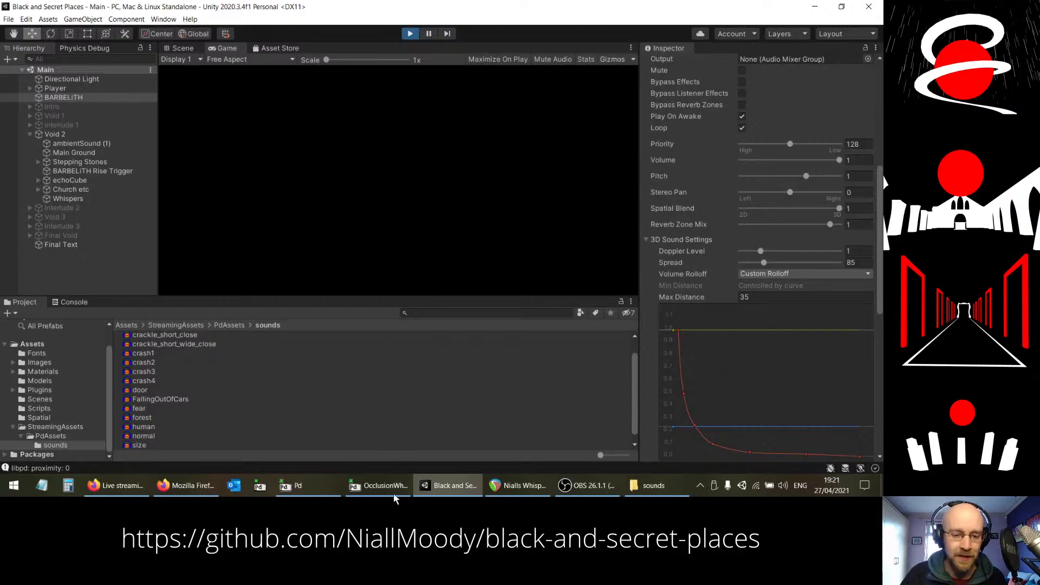
click(379, 486)
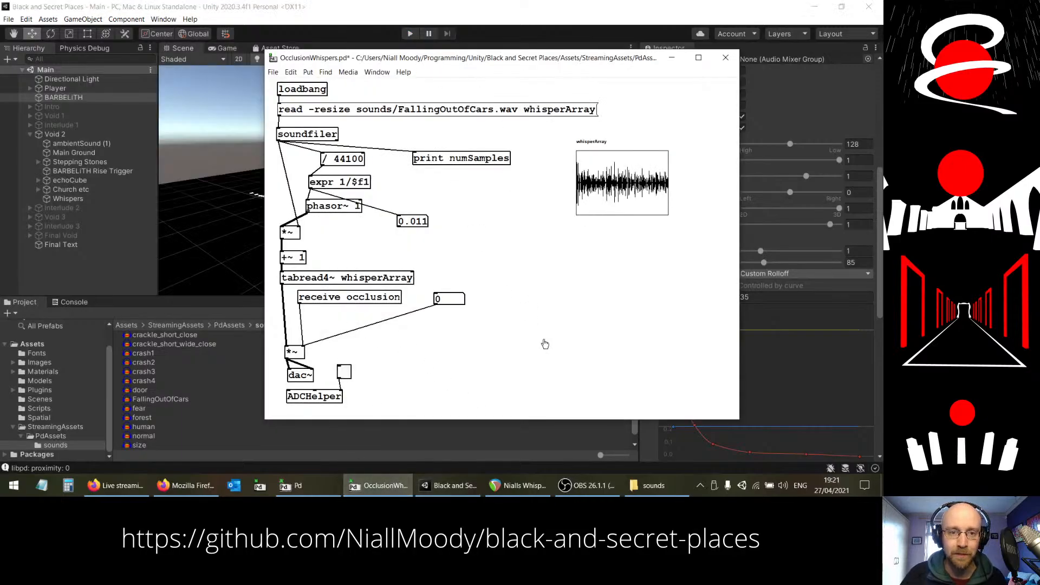
key(ctrl+s)
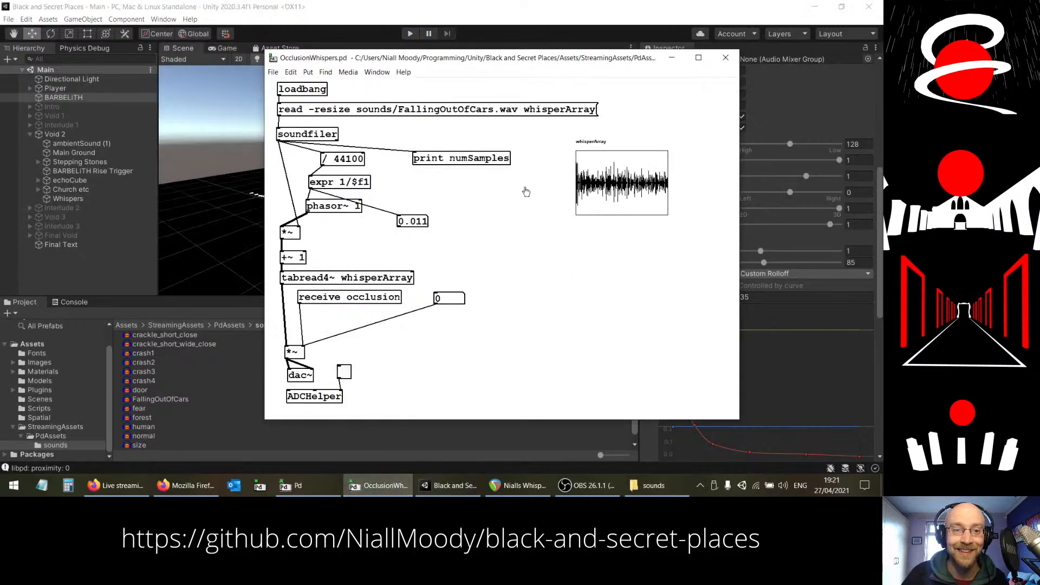
Step: Play-test the game in Unity with the saved whispers patch, and stop it
click(290, 13)
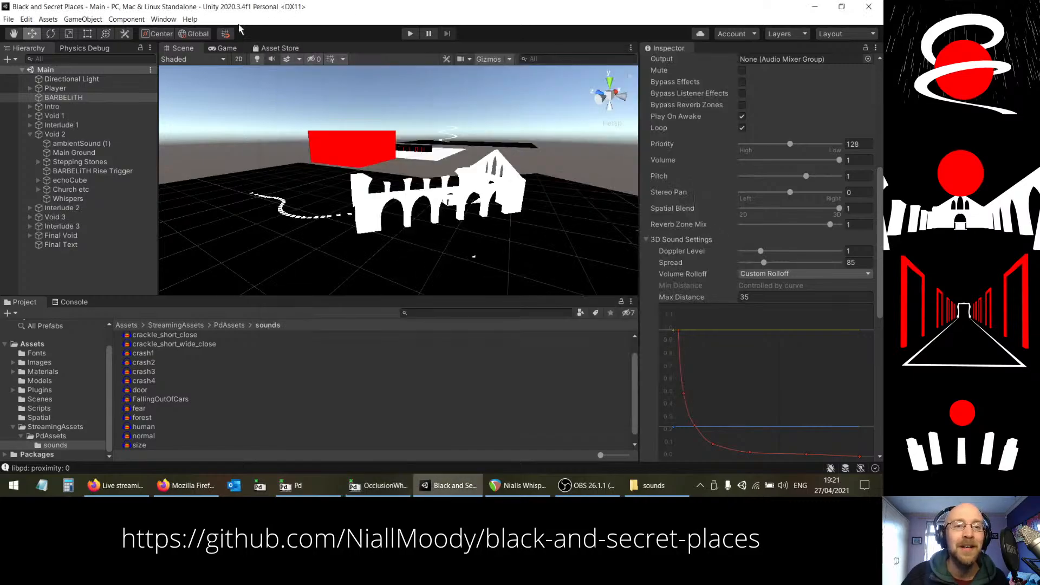
click(410, 33)
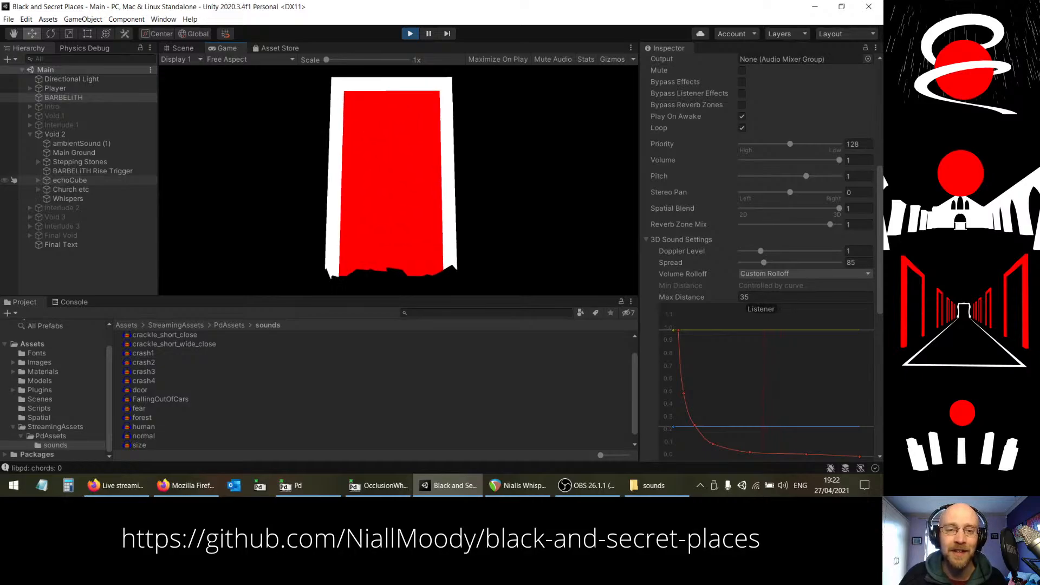
click(410, 33)
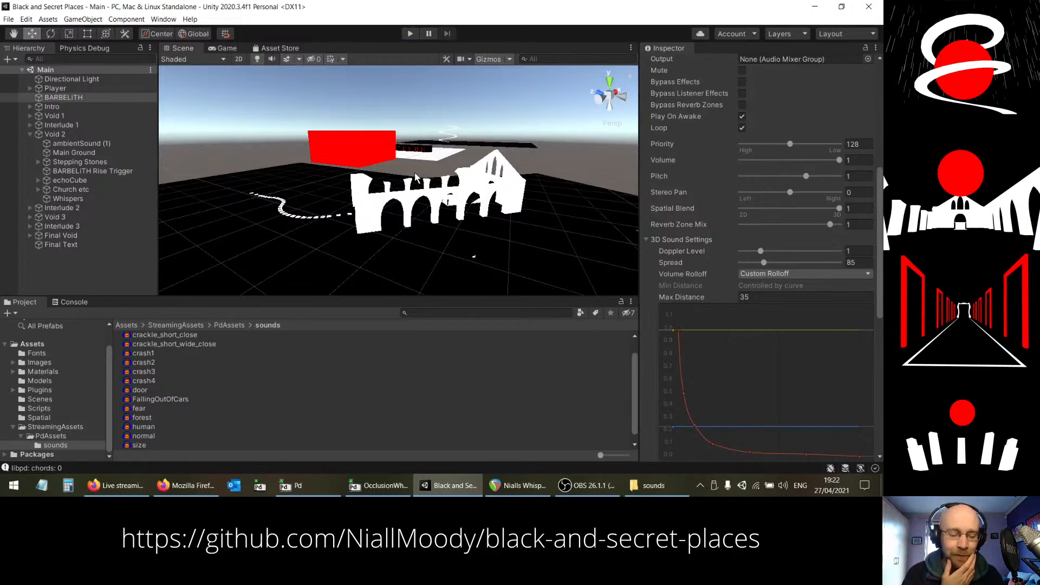
Step: Select the Whispers object near the church in the scene and examine its sound settings, Pd patch and surroundings
alt+drag(396, 165, 445, 196)
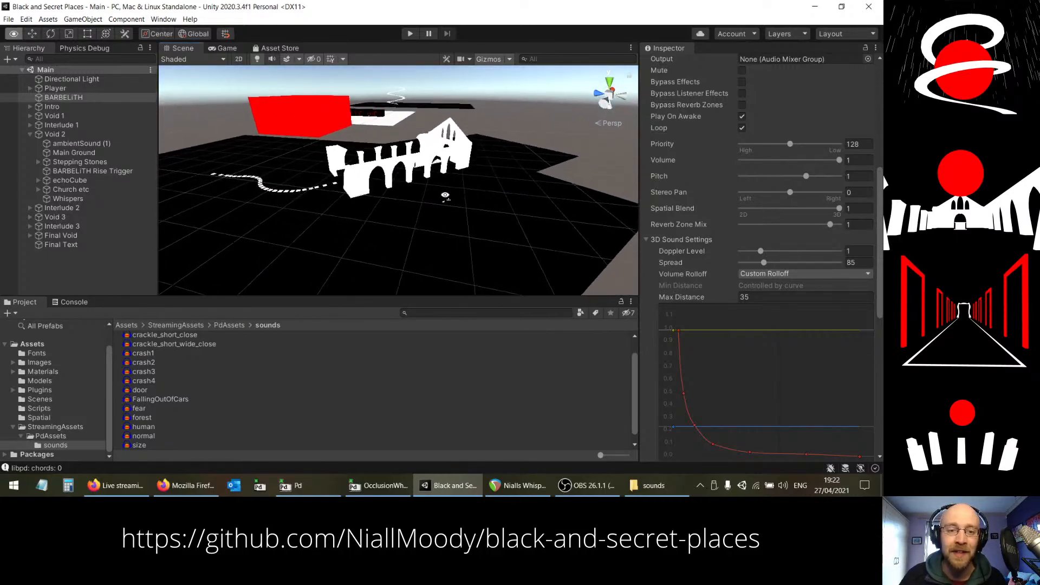
key(w)
right_drag(445, 196, 482, 202)
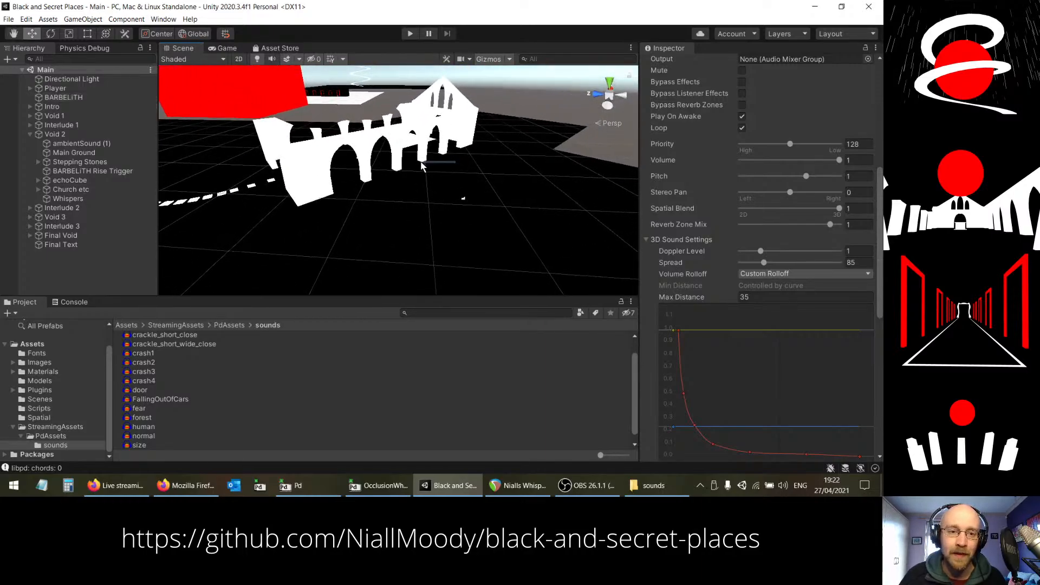
click(434, 211)
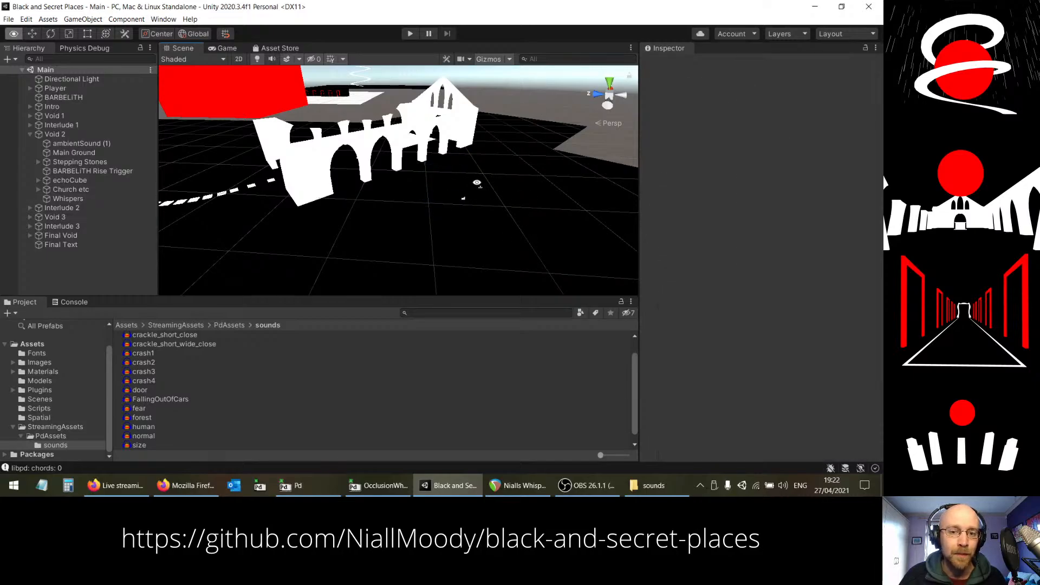
right_drag(477, 183, 408, 221)
click(408, 222)
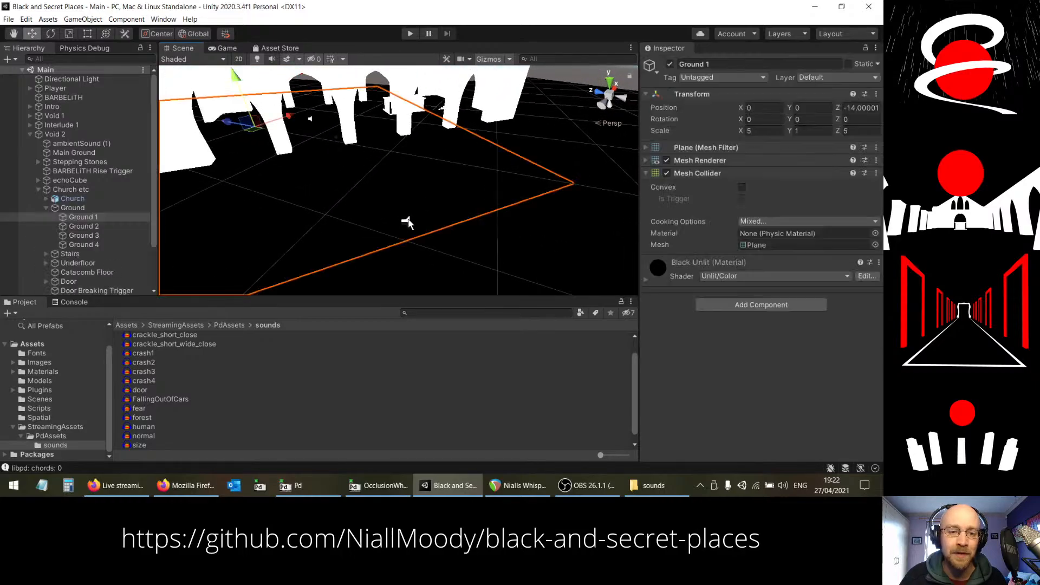
click(407, 222)
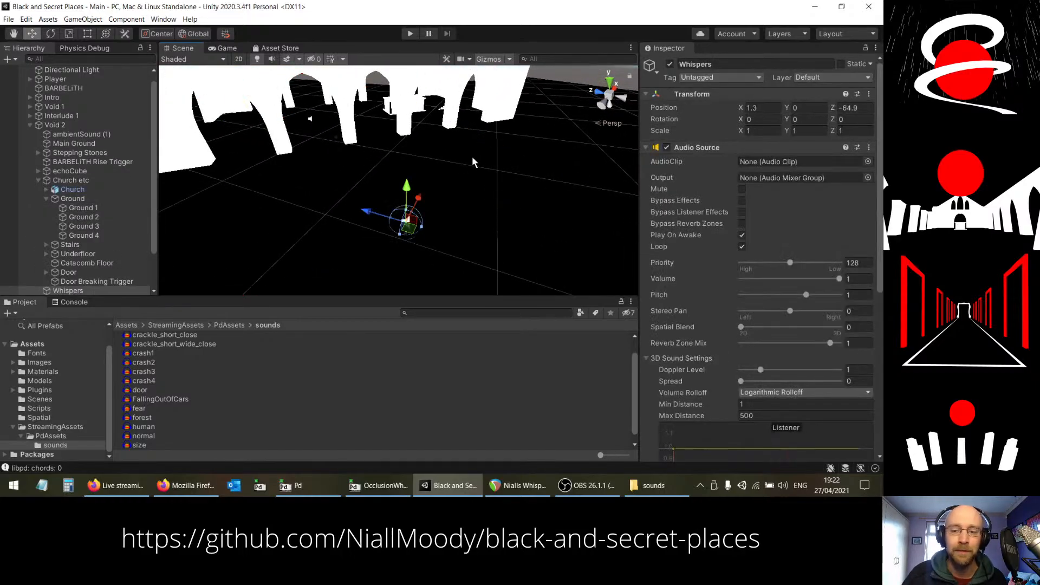
scroll(784, 203, down, 8)
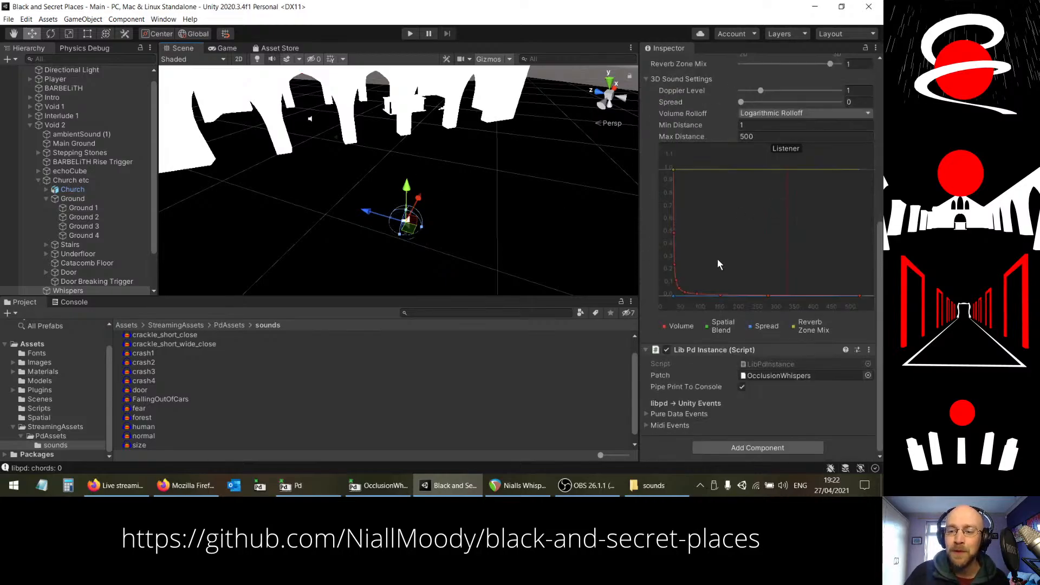
right_drag(459, 204, 423, 198)
right_drag(462, 156, 725, 95)
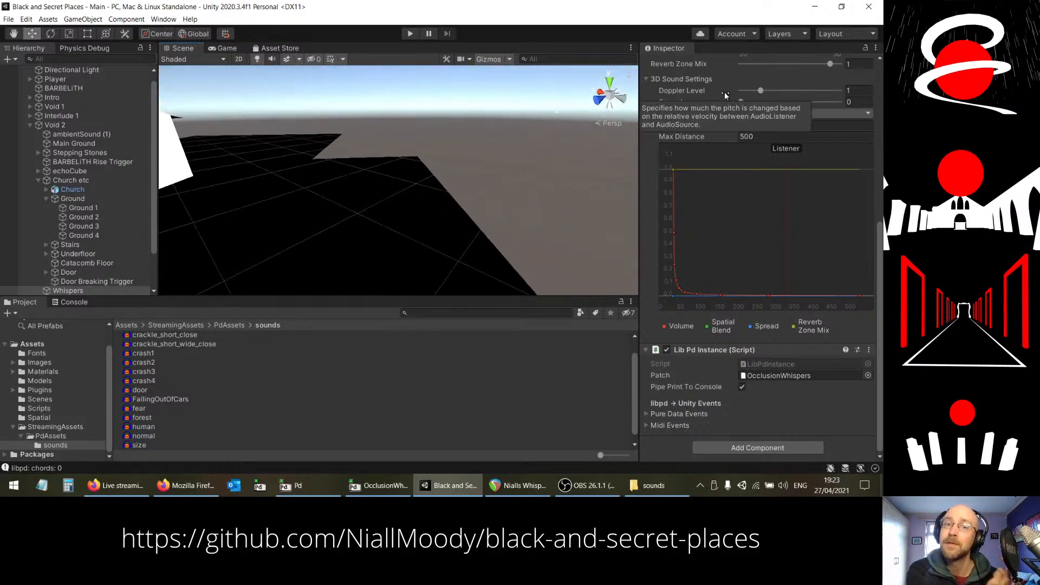
right_drag(427, 153, 157, 138)
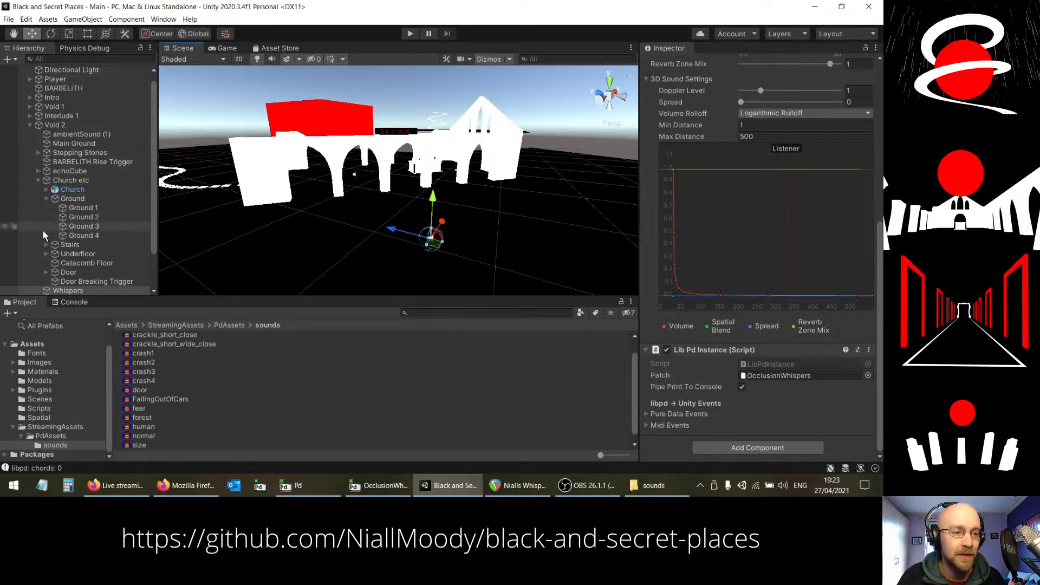
Step: Collapse the Church etc group and make Whispers a child of BARBELiTH
click(38, 180)
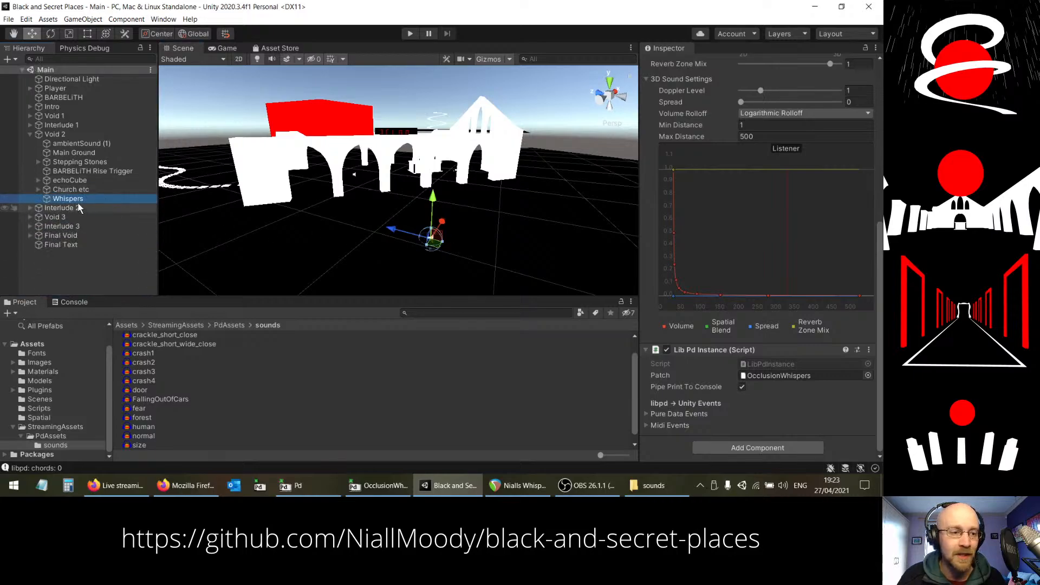
drag(74, 202, 79, 99)
mouse_move(463, 195)
right_down()
mouse_move(430, 193)
mouse_move(463, 203)
right_up()
Step: Set the Whispers object's position to X 0, Y 0, Z 0 and view it at its new place in the scene
scroll(780, 248, up, 5)
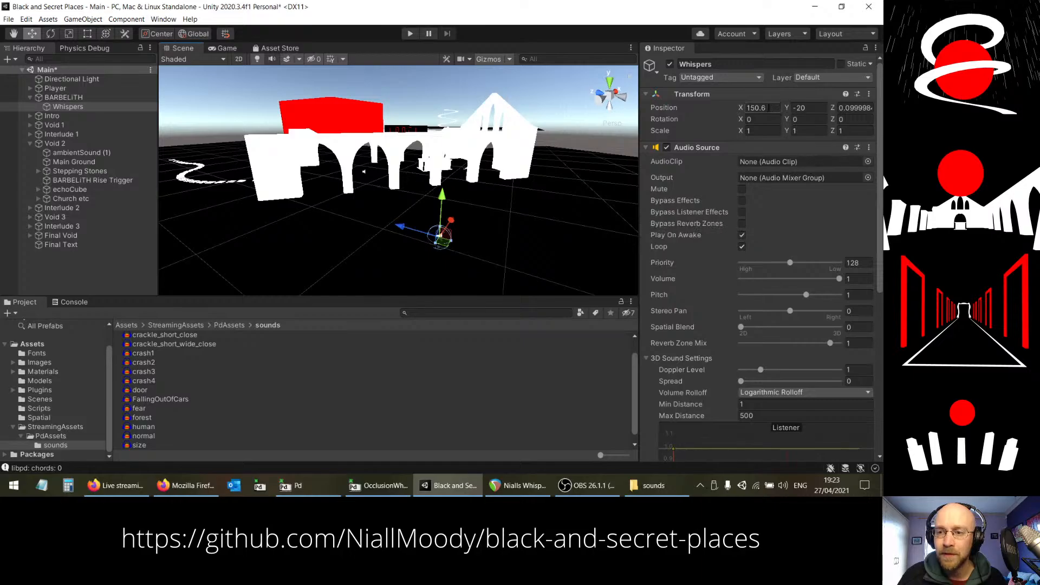
key(Tab)
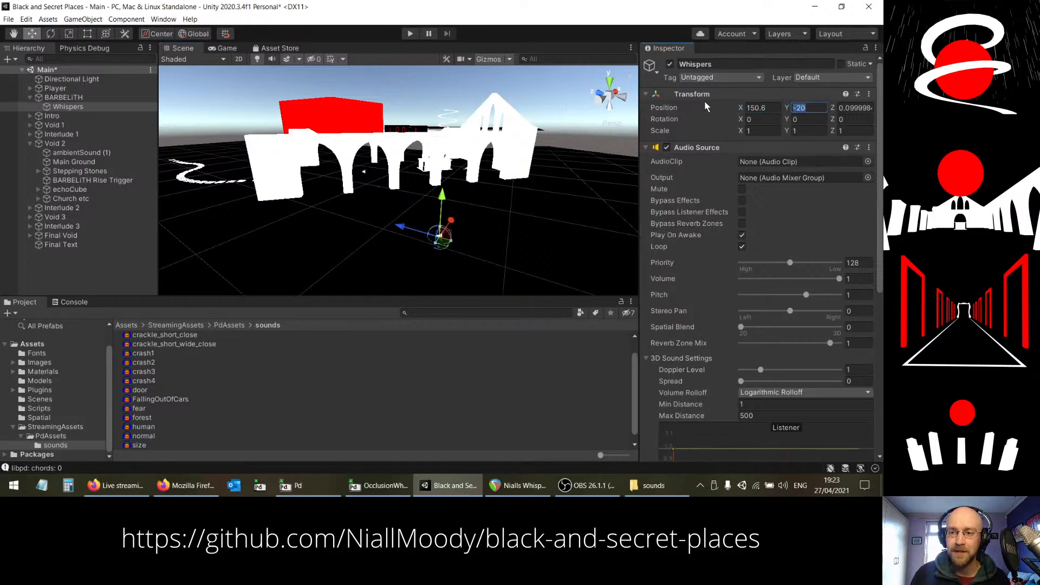
click(759, 107)
text(0)
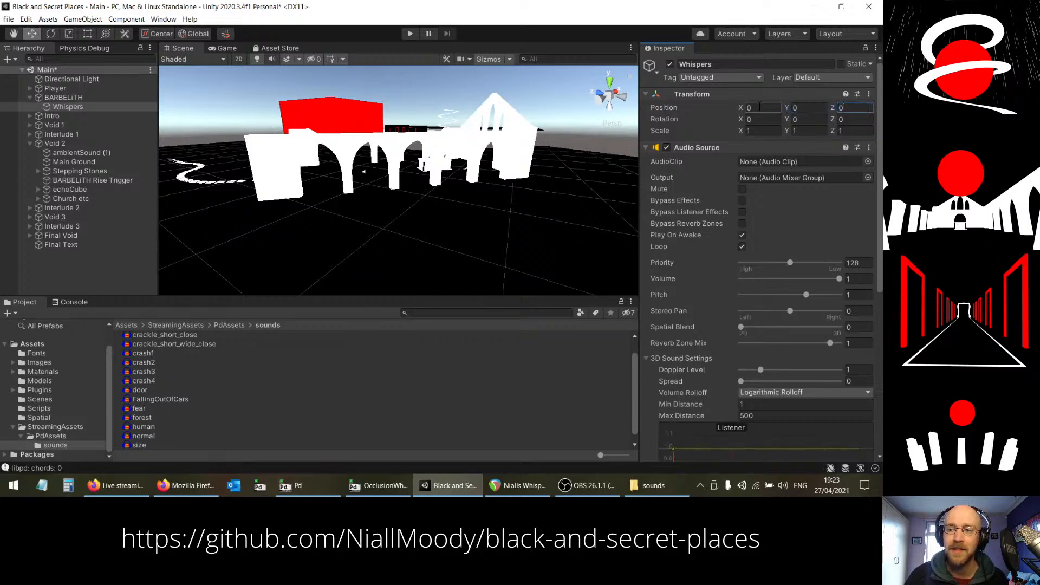
alt+drag(498, 204, 303, 137)
right_drag(303, 138, 304, 137)
key(d)
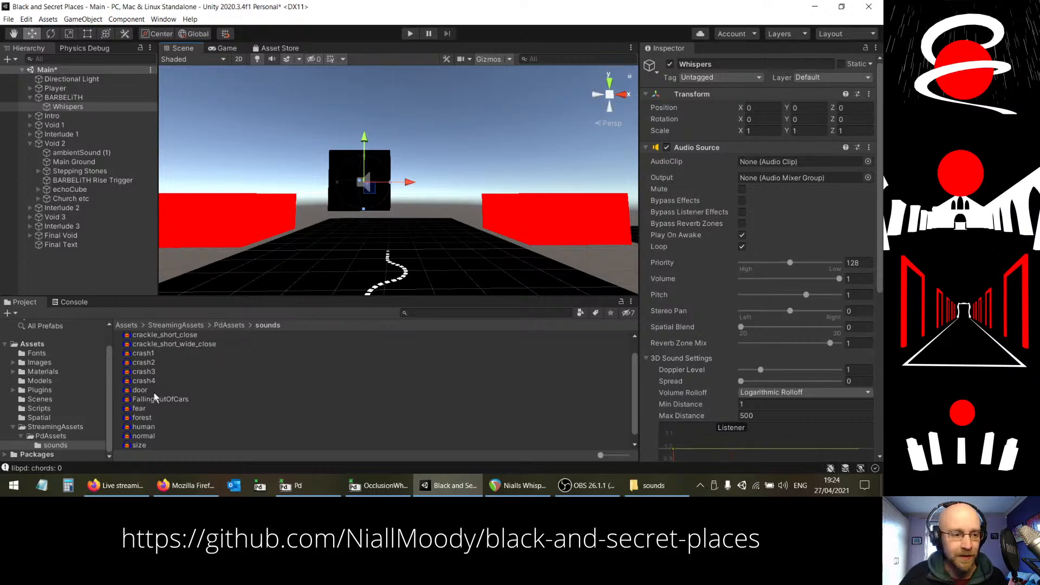
Step: Look through the Assets, StreamingAssets, PdAssets and sounds folders for the spatialiser audio clip
scroll(208, 396, up, 3)
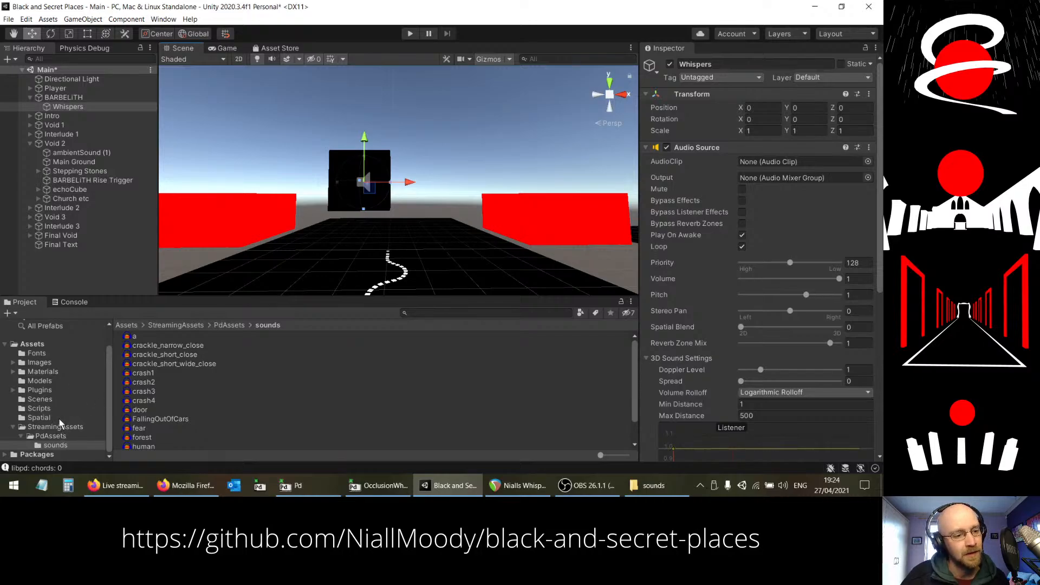
click(33, 345)
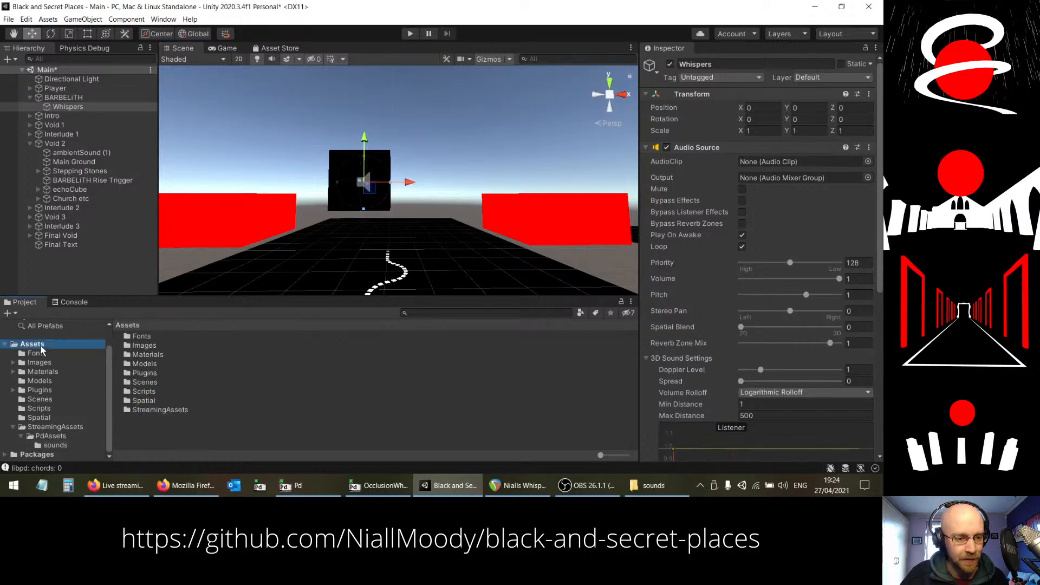
click(132, 410)
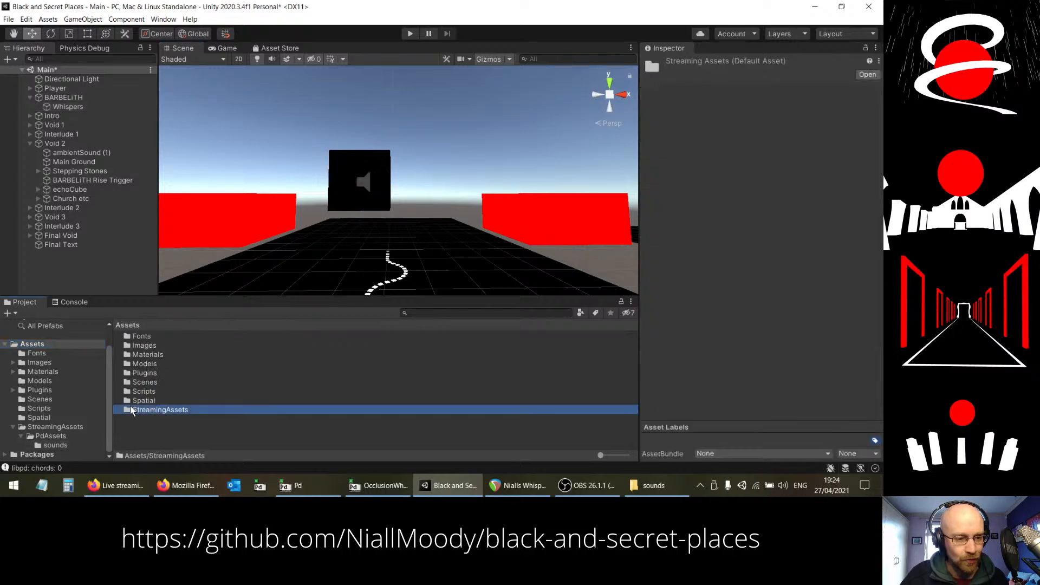
click(47, 427)
click(49, 436)
scroll(267, 400, down, 5)
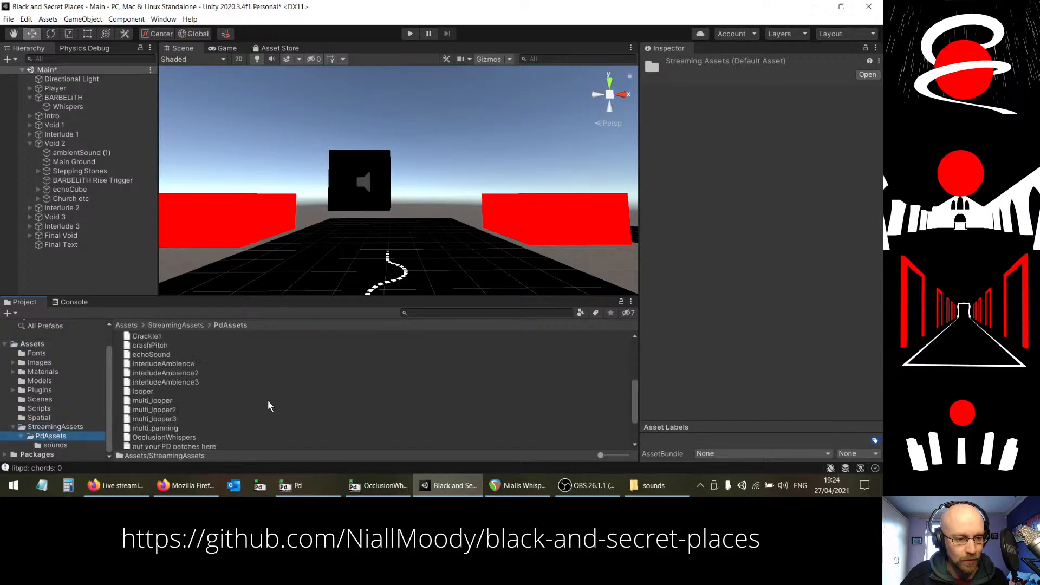
scroll(267, 403, up, 8)
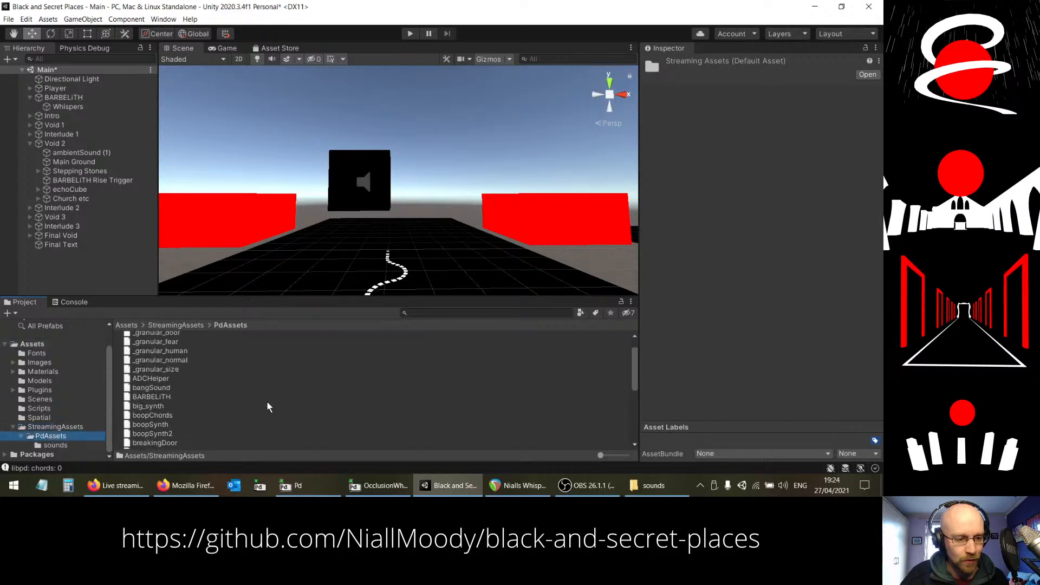
click(56, 446)
scroll(228, 392, down, 5)
scroll(228, 387, up, 2)
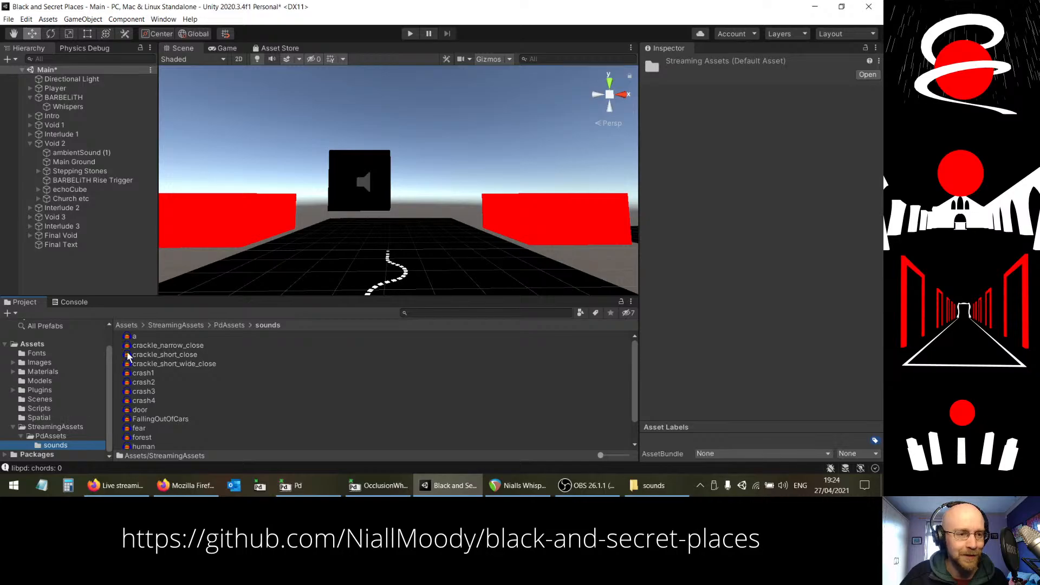
Step: Locate the audio clip used by BARBELiTH's Audio Source in the project and open its Spatial folder
click(63, 97)
scroll(726, 199, down, 10)
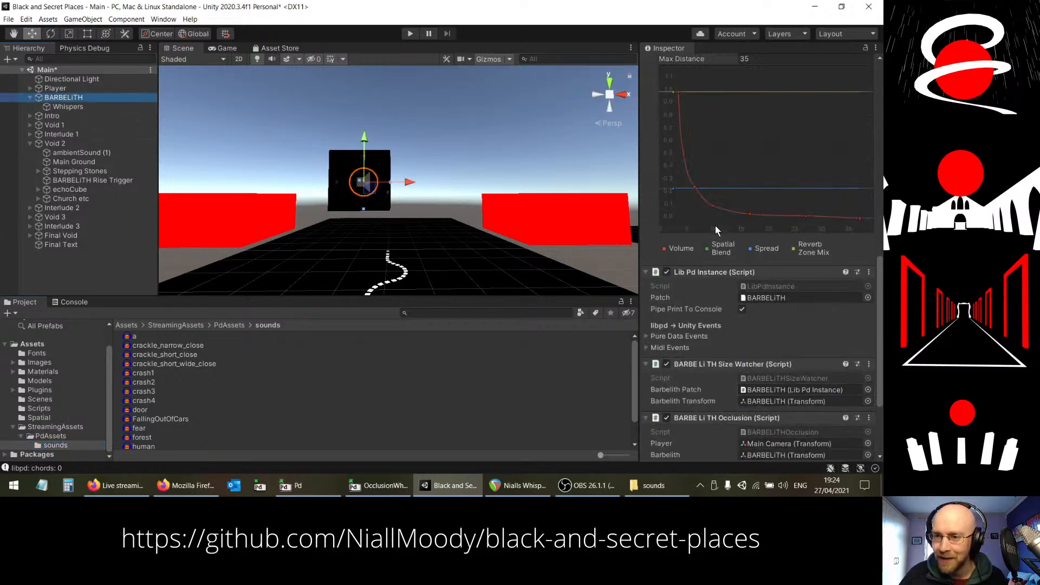
scroll(715, 225, up, 7)
click(772, 219)
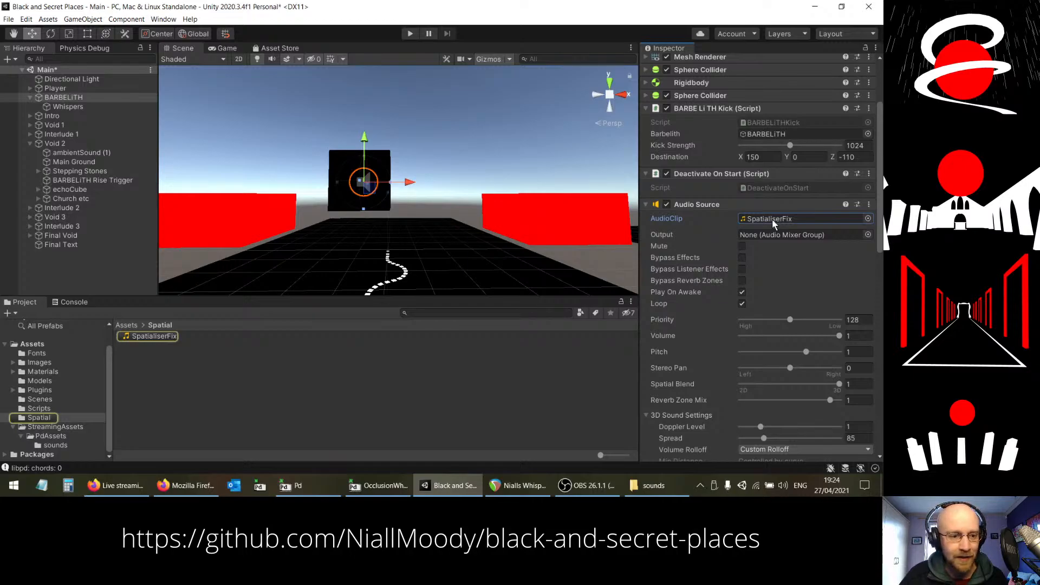
click(37, 420)
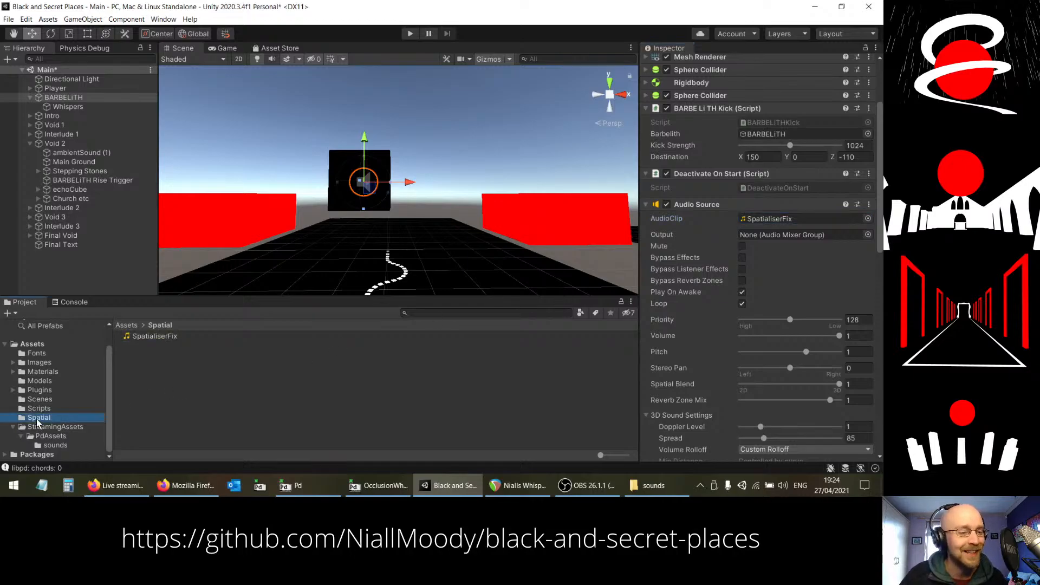
Step: Assign the SpatialiserFix clip as the AudioClip of the Whispers object's Audio Source
click(70, 107)
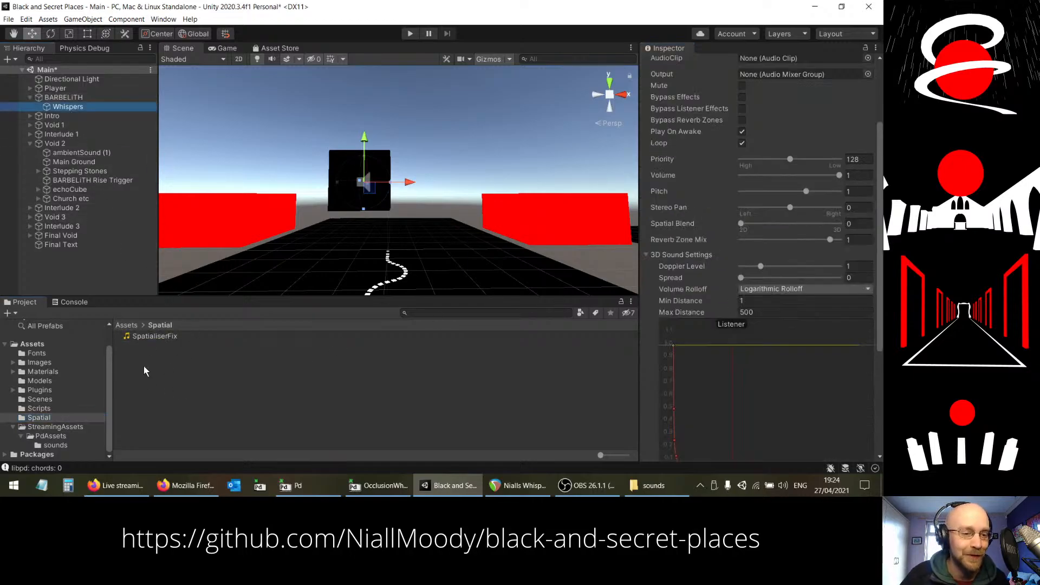
scroll(820, 257, up, 4)
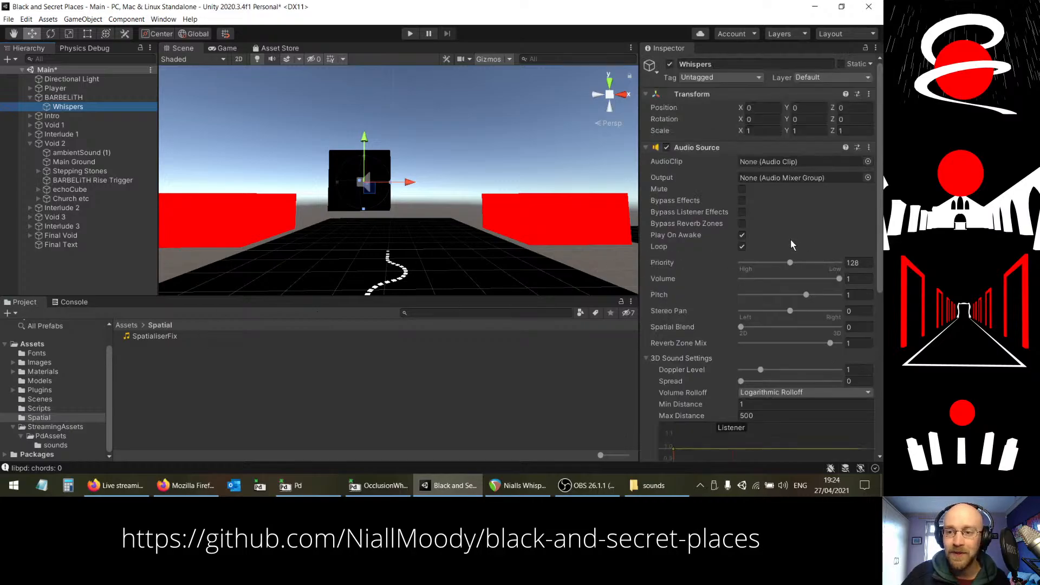
drag(155, 336, 754, 169)
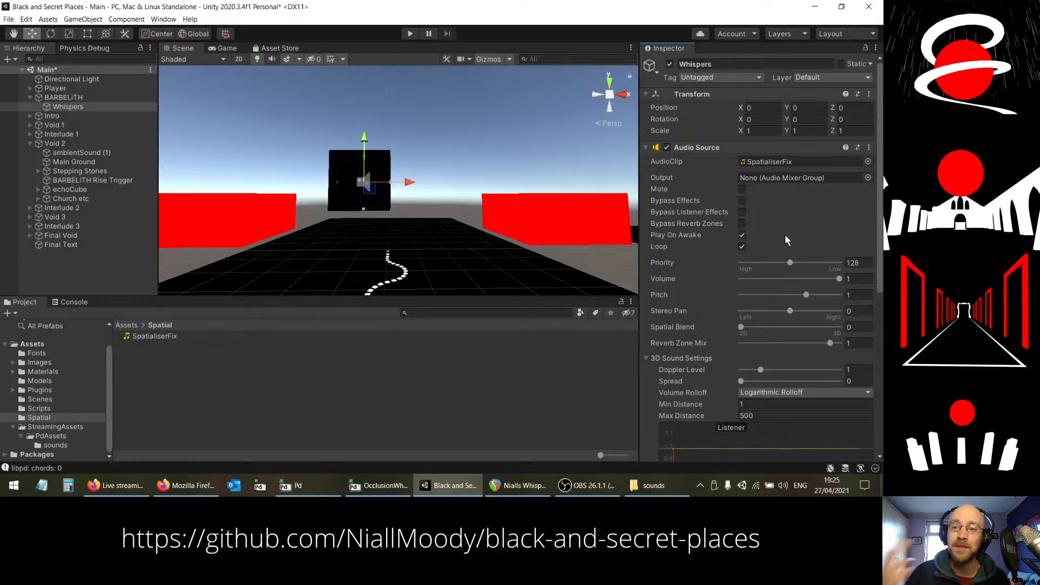
Step: Review the Whispers audio and Lib Pd Instance components, and set the Audio Source's Spatial Blend to 1 (fully 3D)
scroll(721, 241, down, 5)
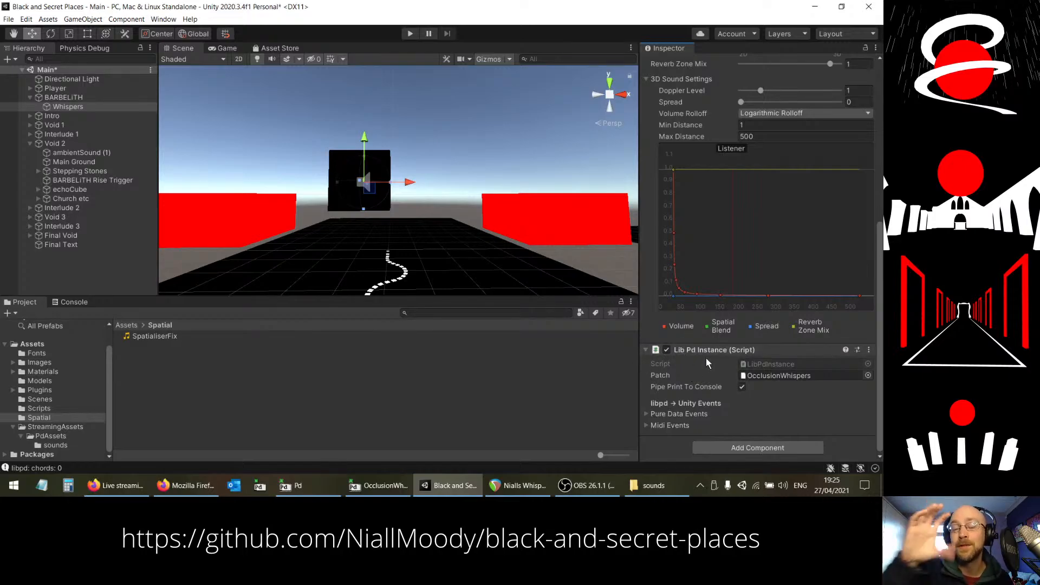
scroll(706, 360, up, 4)
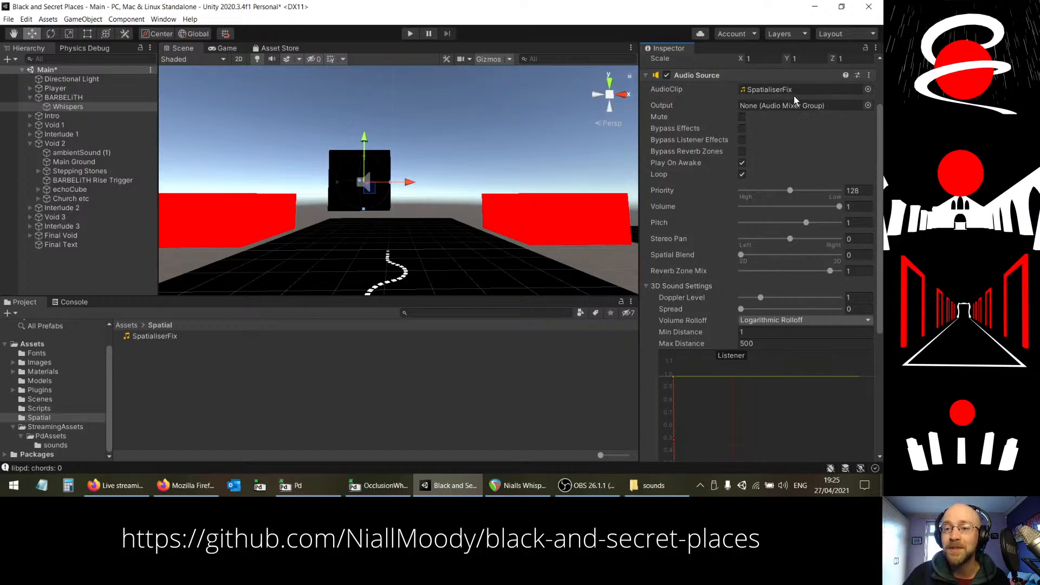
scroll(728, 206, down, 7)
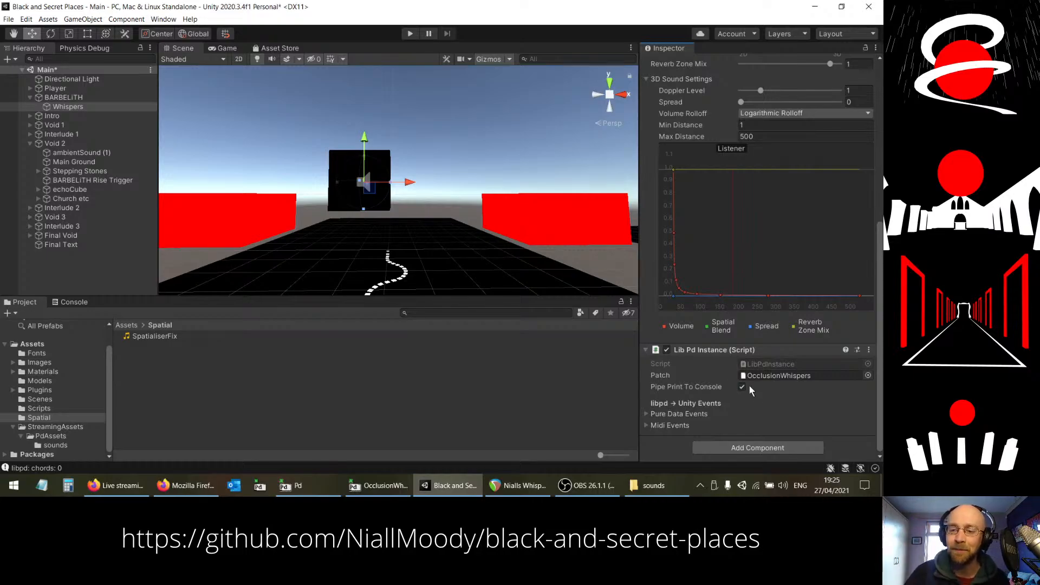
scroll(716, 371, up, 10)
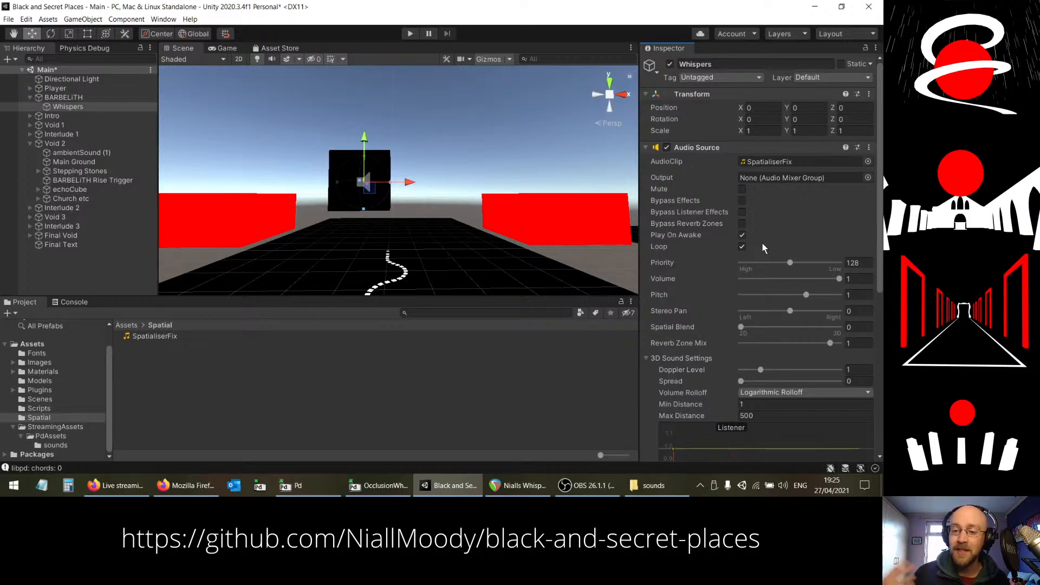
drag(741, 327, 839, 327)
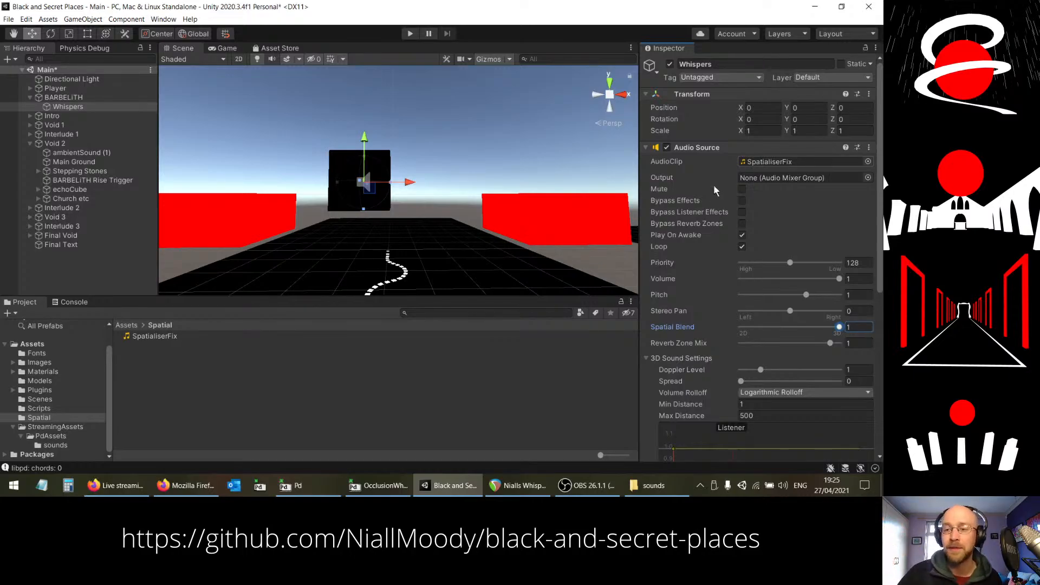
Step: Switch to the OcclusionWhispers patch in Pd, open and enlarge its ADCHelper abstraction to examine it, and return to Unity
scroll(693, 287, down, 5)
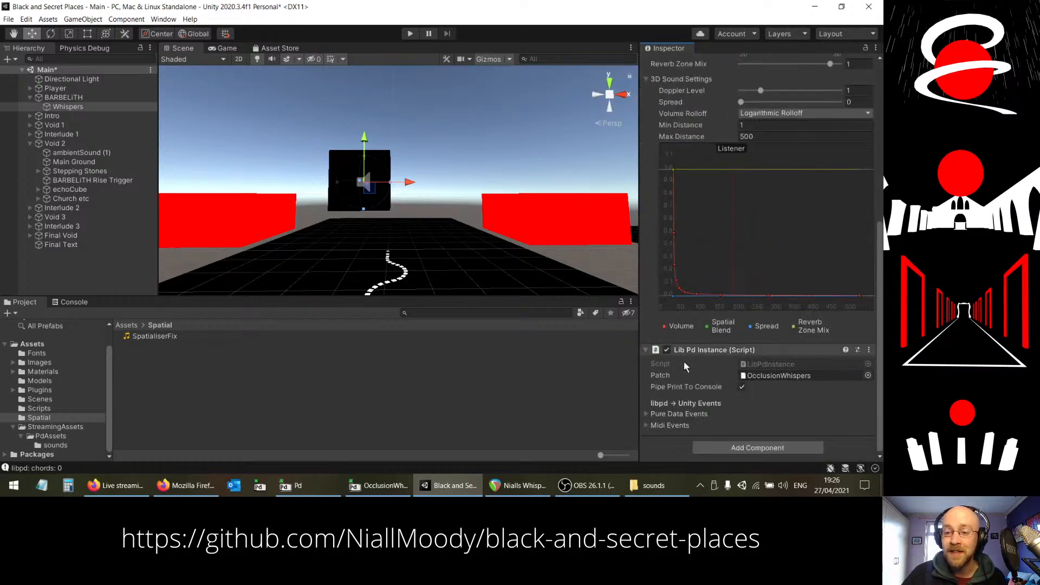
click(380, 483)
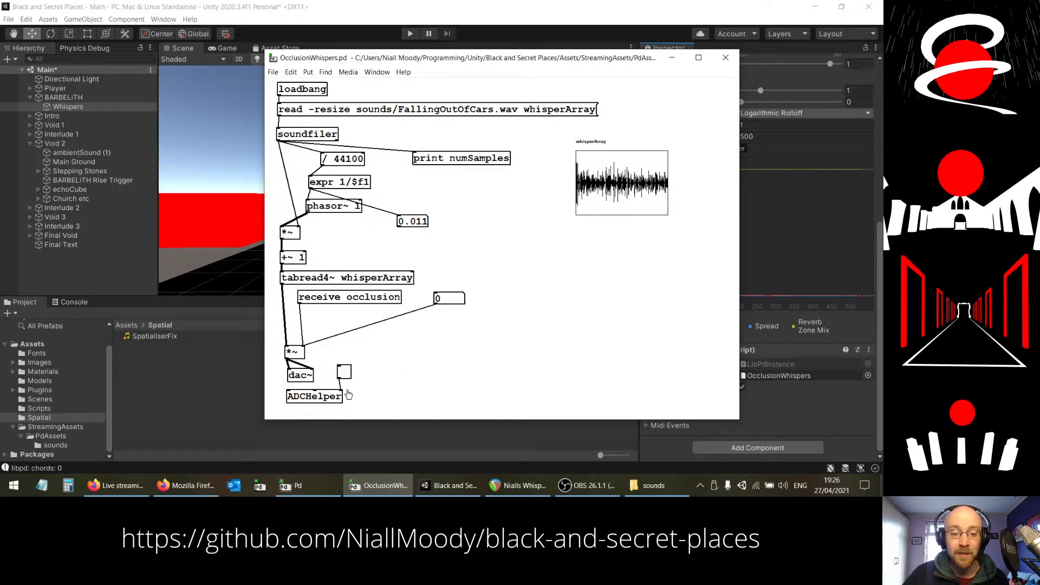
click(314, 398)
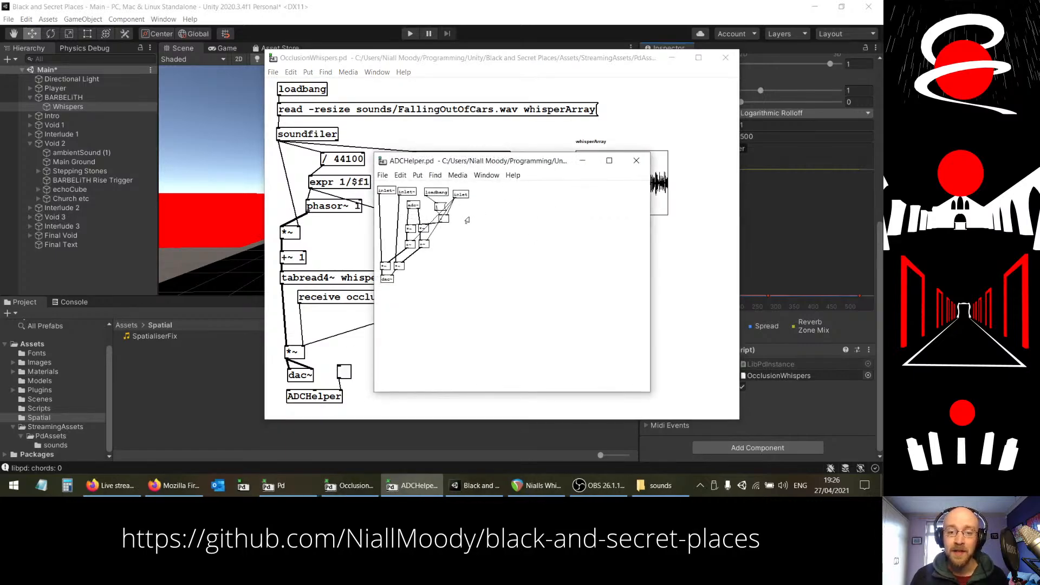
key(ctrl+plus)
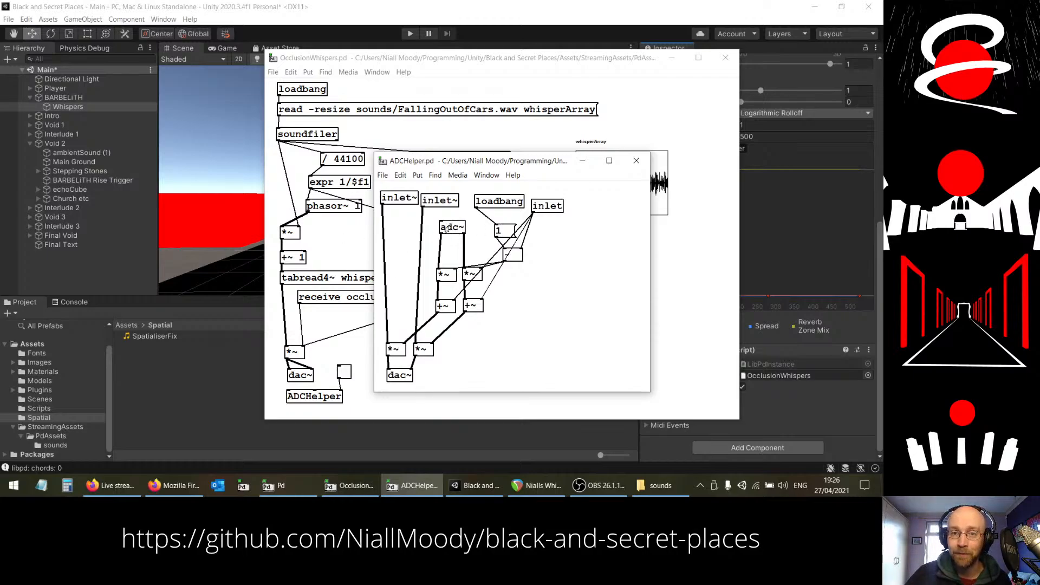
click(612, 3)
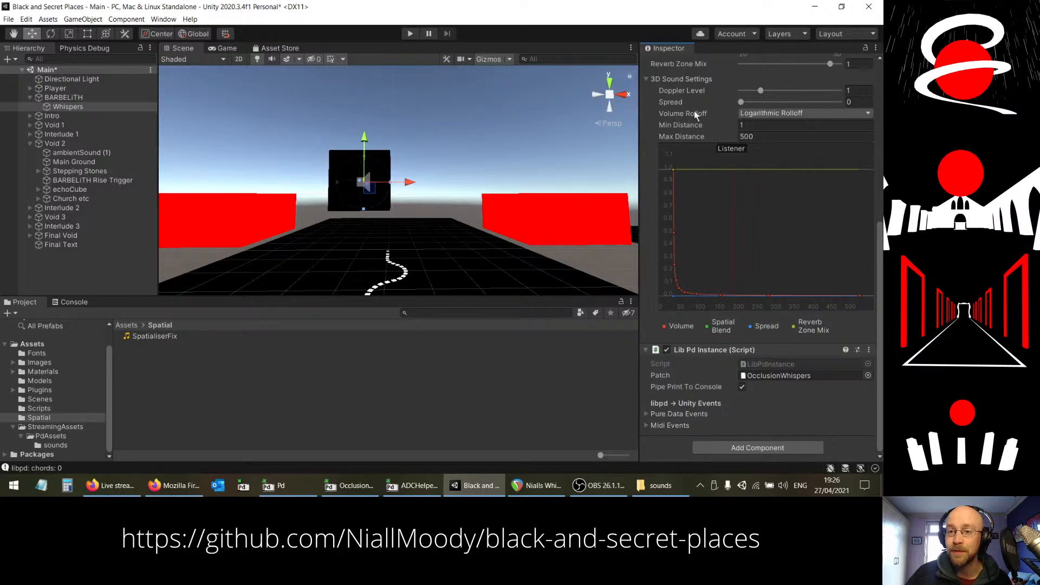
Step: Switch to Pd, close ADCHelper, replace dac~ in OcclusionWhispers with connections from *~ to both ADCHelper signal inlets, and save the patch
click(350, 485)
click(412, 485)
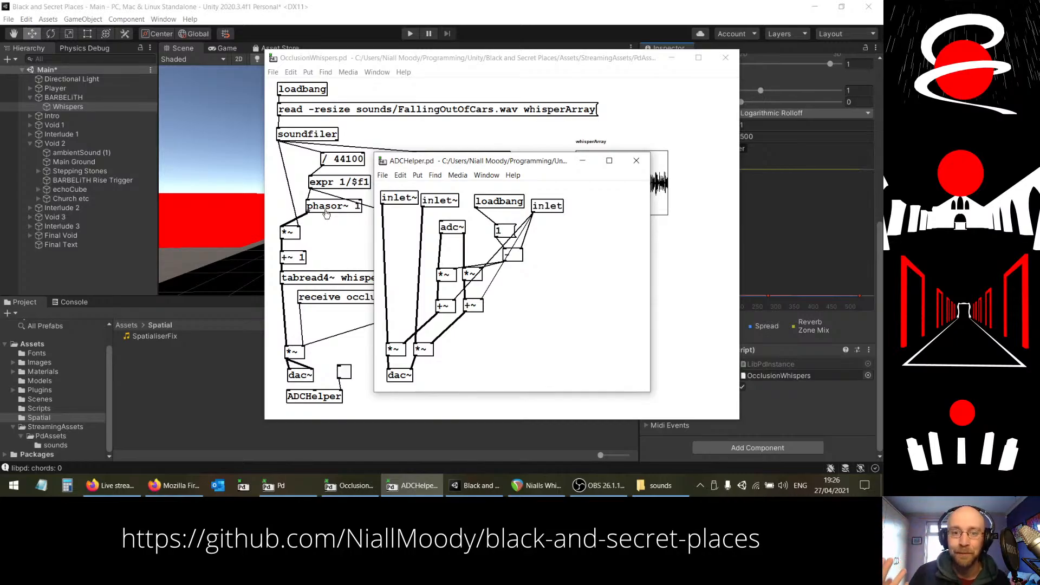
click(636, 160)
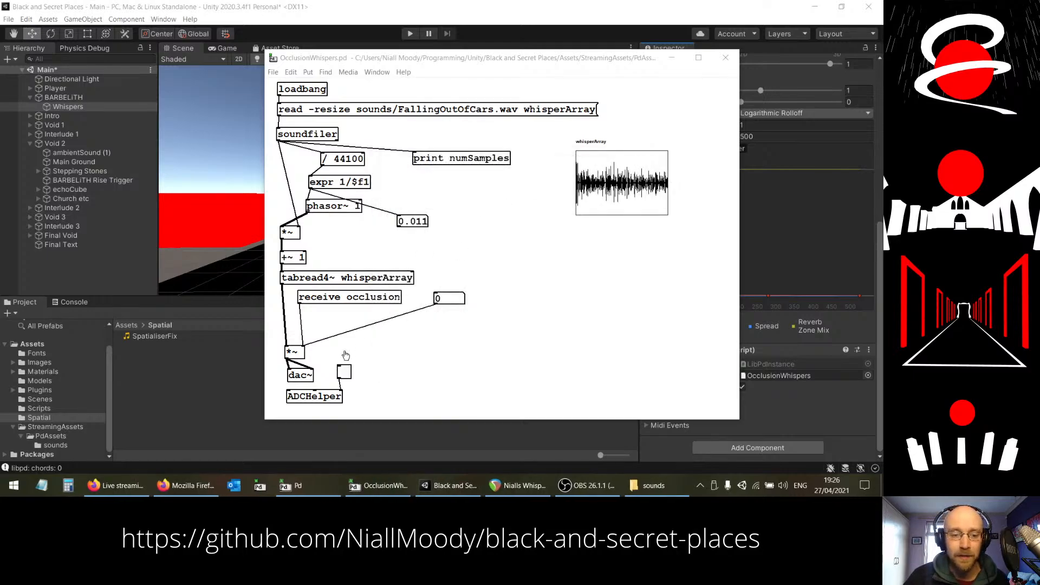
drag(319, 360, 290, 395)
key(Delete)
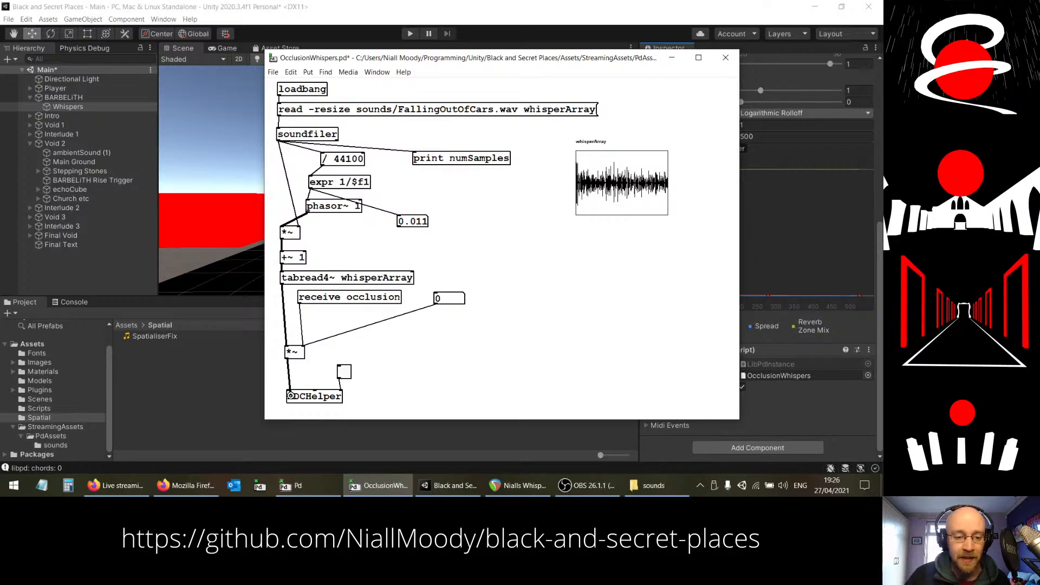
drag(287, 358, 316, 395)
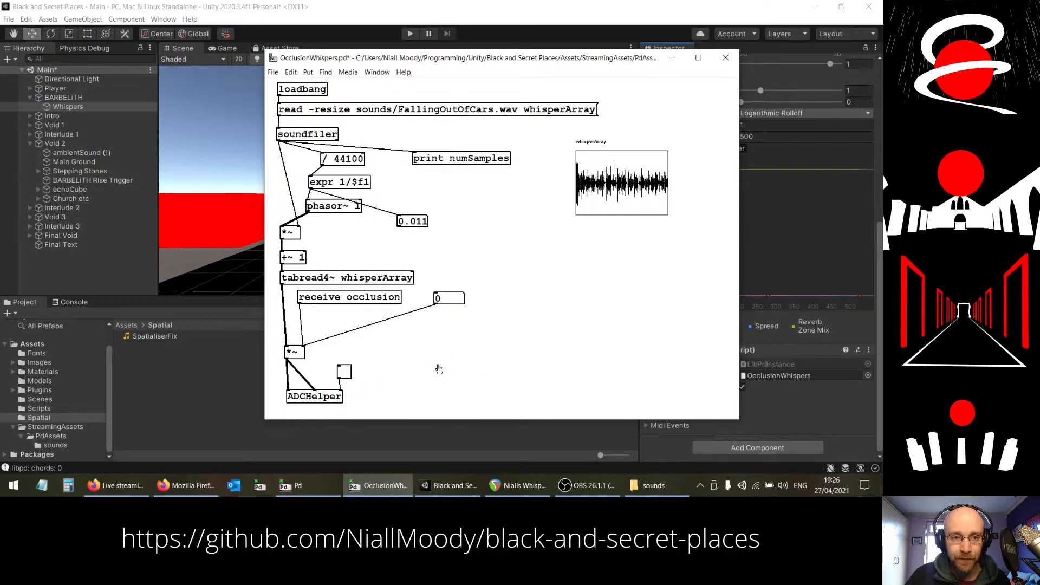
key(ctrl+s)
Step: Delete the number box feeding *~ in the OcclusionWhispers patch, save it, and switch back to Unity
drag(486, 273, 452, 334)
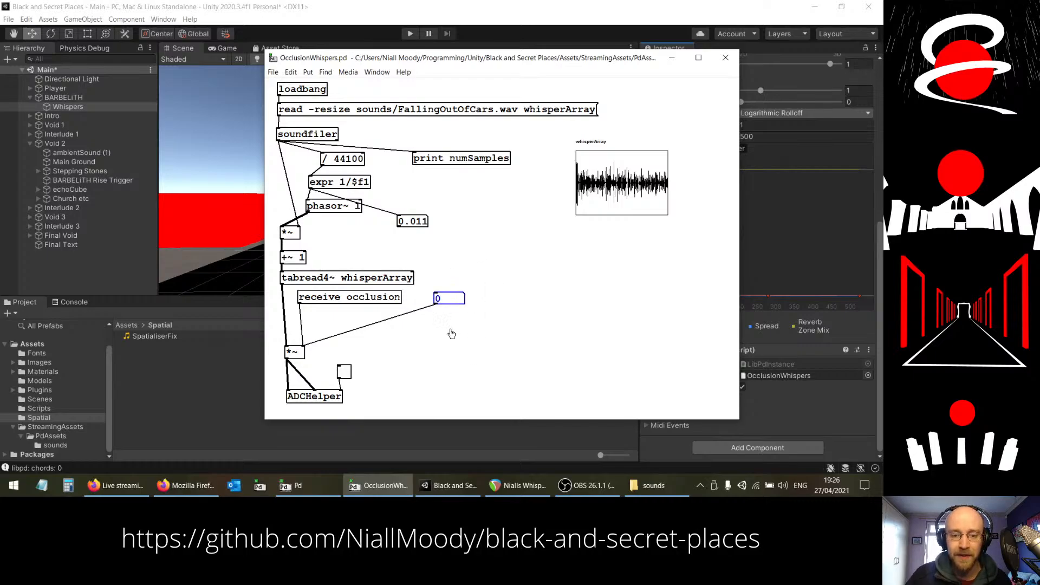
key(Delete)
key(ctrl+s)
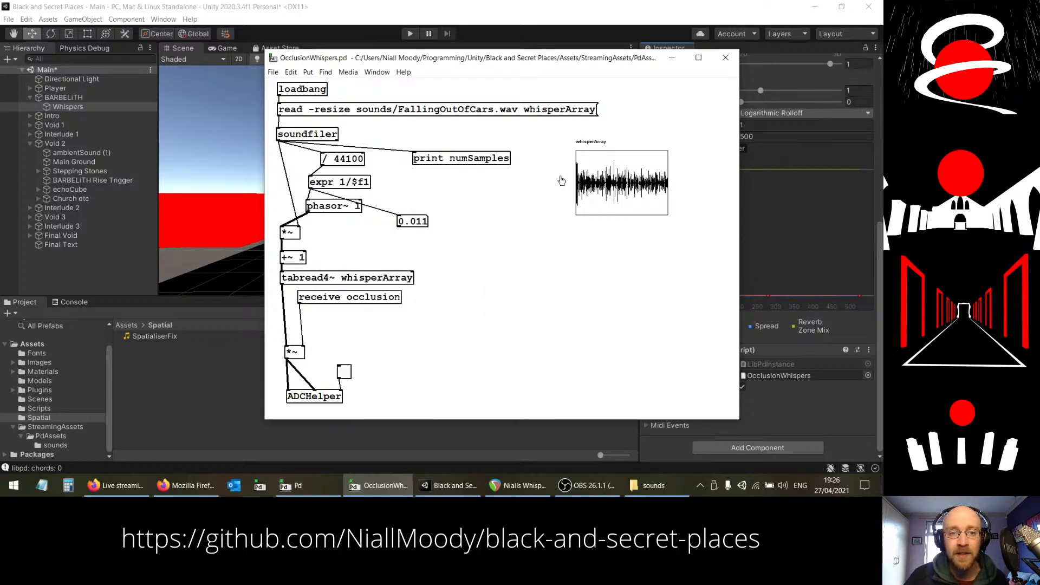
click(528, 20)
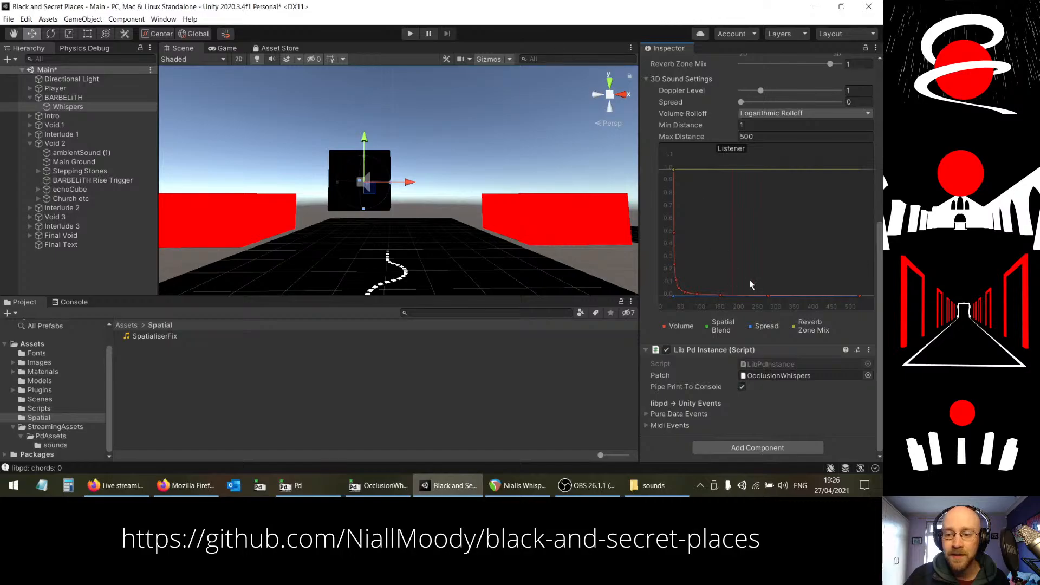
Step: Compare the 3D Sound Settings of the Whispers Audio Source with those of BARBELiTH, including rolloff, spread and max distance
scroll(749, 278, up, 5)
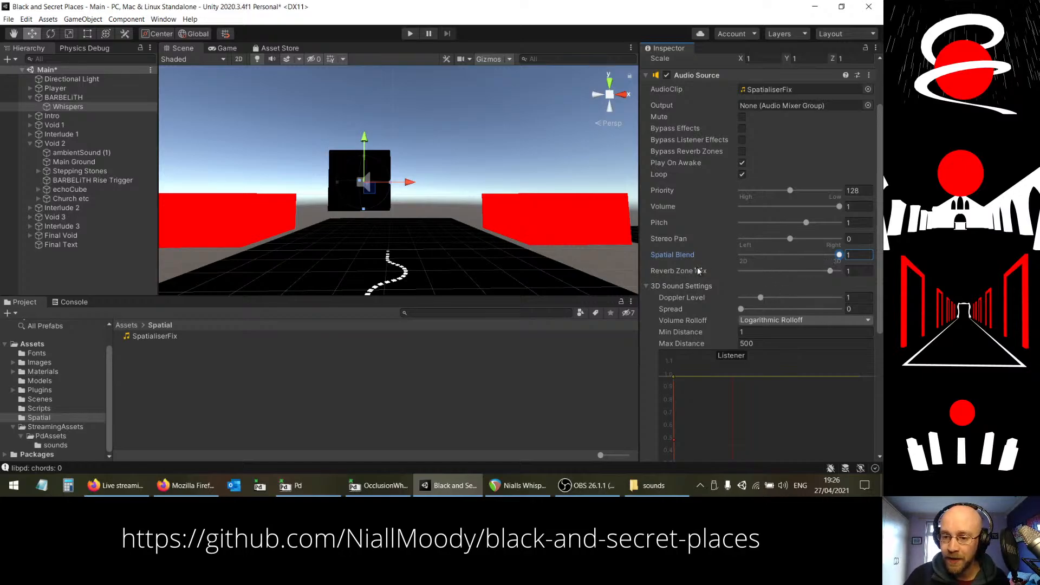
scroll(699, 272, down, 5)
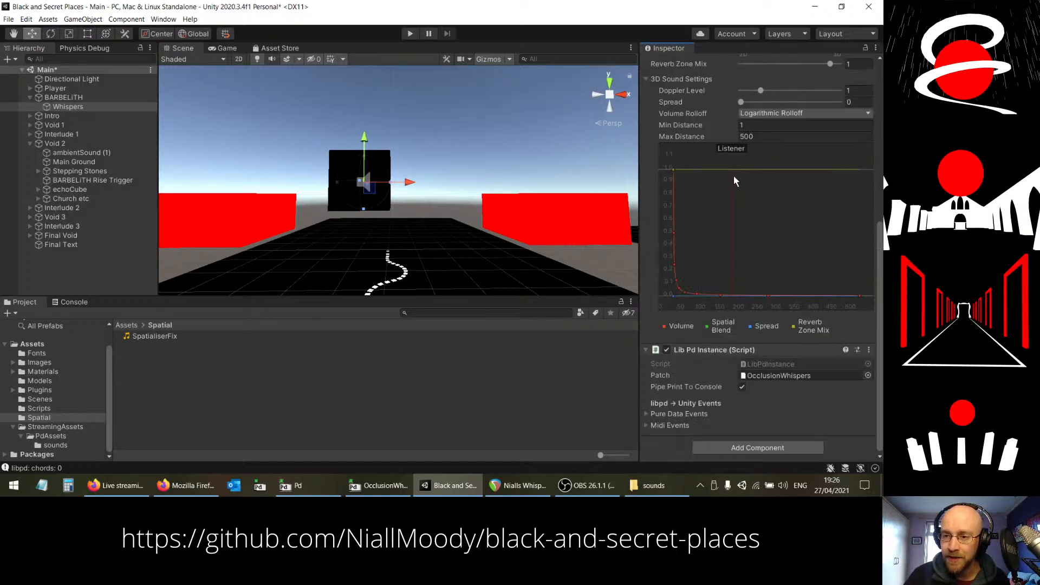
scroll(734, 181, up, 3)
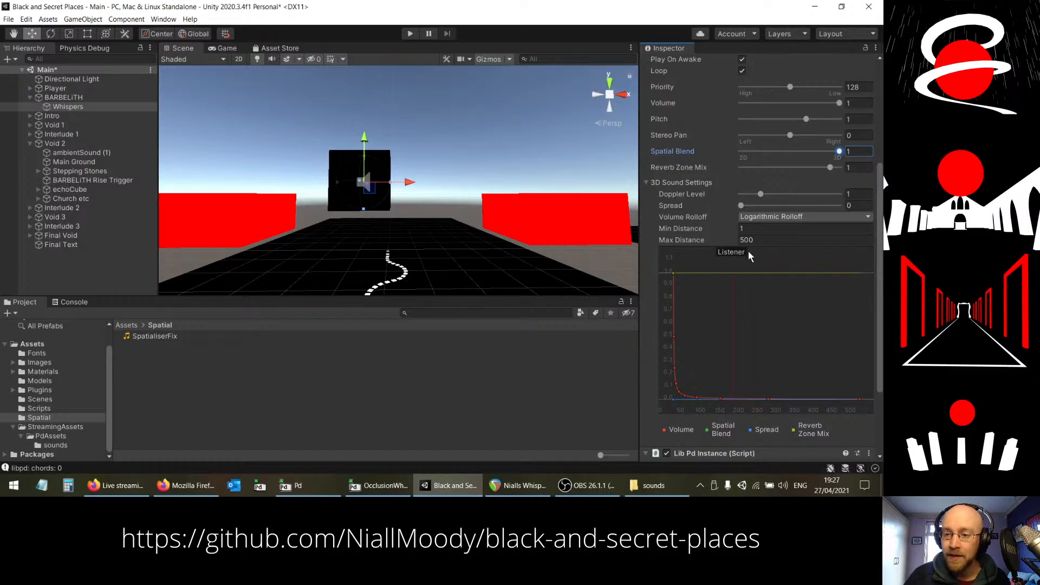
click(63, 97)
scroll(711, 185, down, 5)
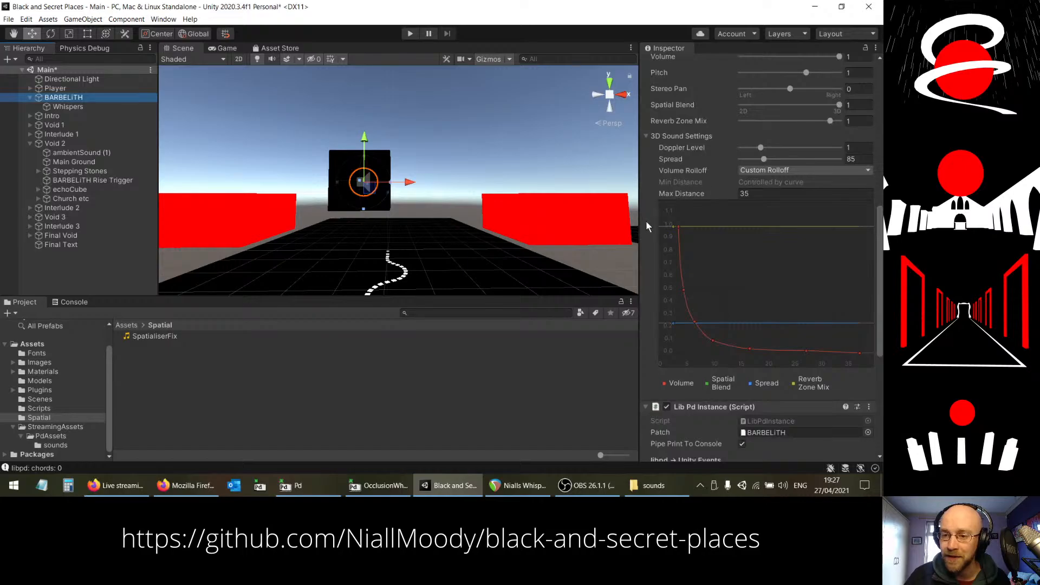
click(757, 193)
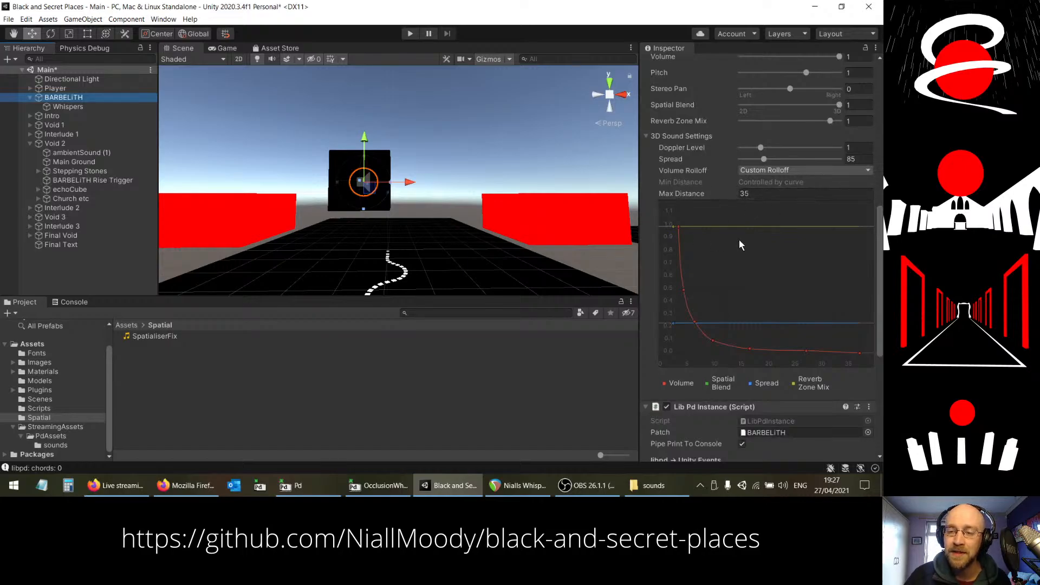
scroll(748, 251, up, 3)
scroll(775, 309, down, 3)
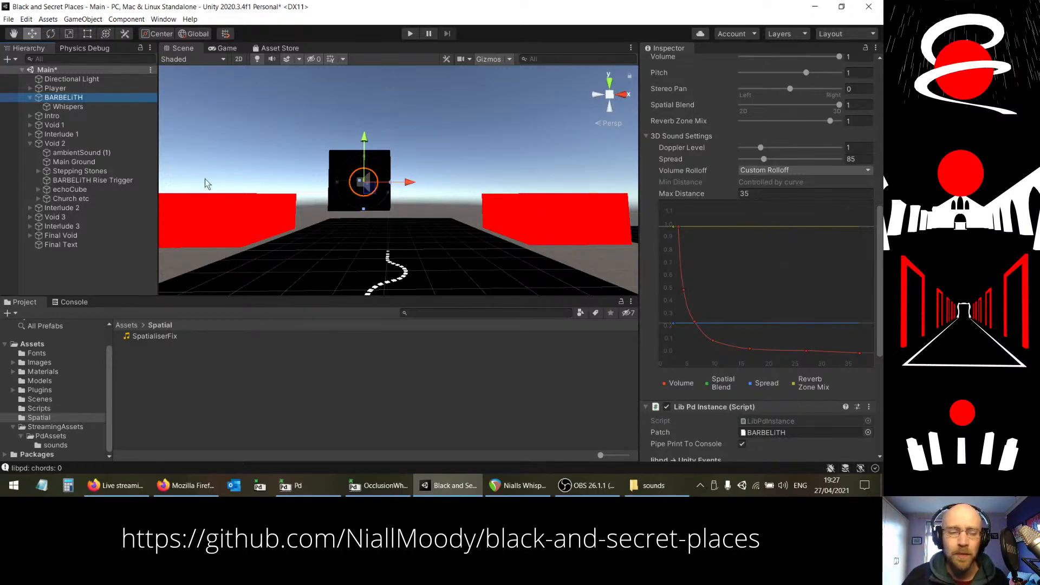
Step: Set the Whispers Audio Source's Max Distance to 50 and lower the end point of its volume rolloff curve to zero
click(76, 107)
click(726, 134)
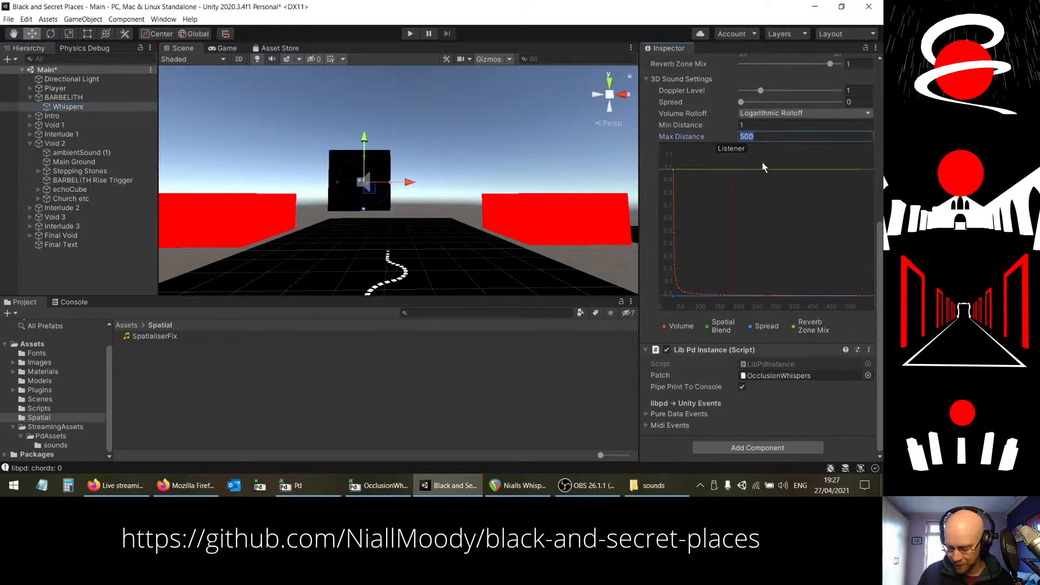
text(50)
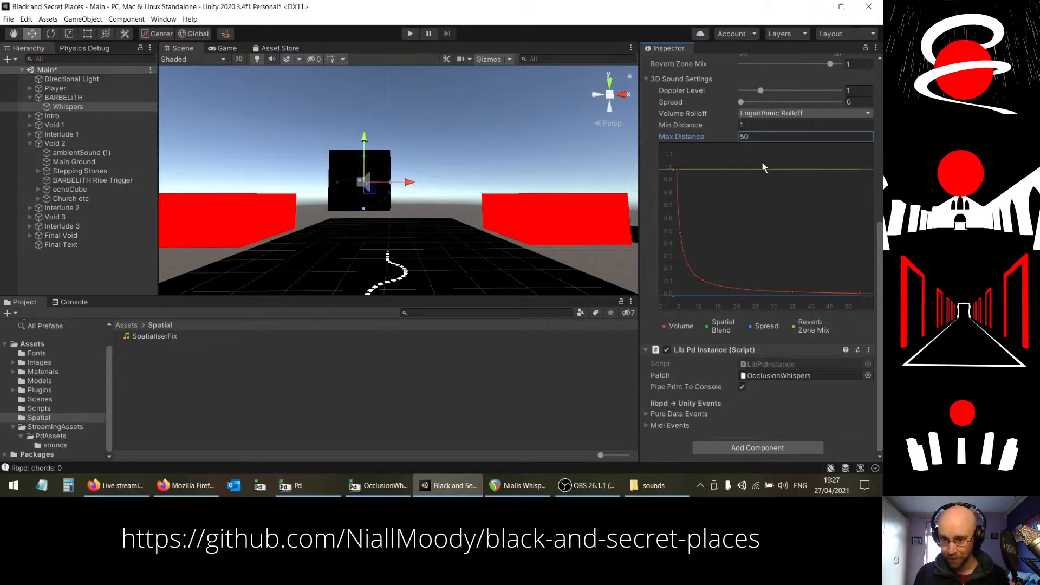
click(860, 293)
drag(861, 296, 861, 295)
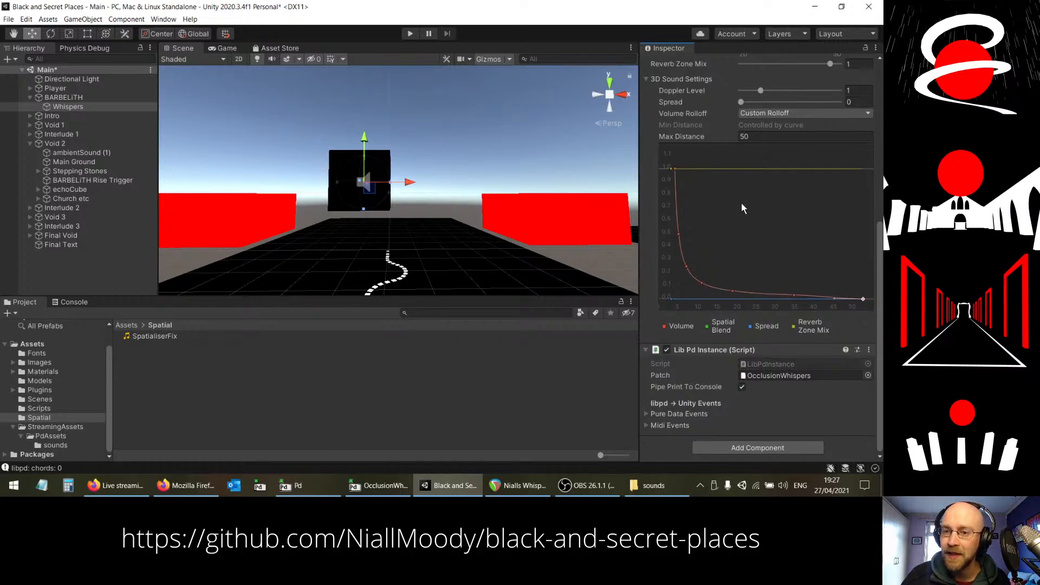
Step: Check BARBELiTH's Spread setting for reference and set the Spread of the Whispers Audio Source to 117
click(68, 98)
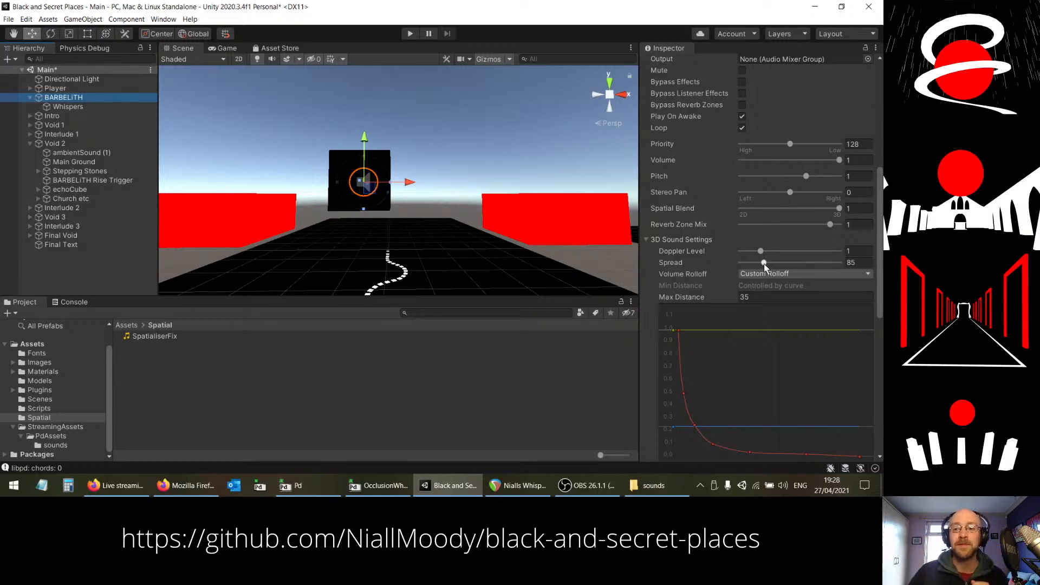
click(74, 107)
scroll(781, 223, down, 5)
scroll(731, 149, up, 3)
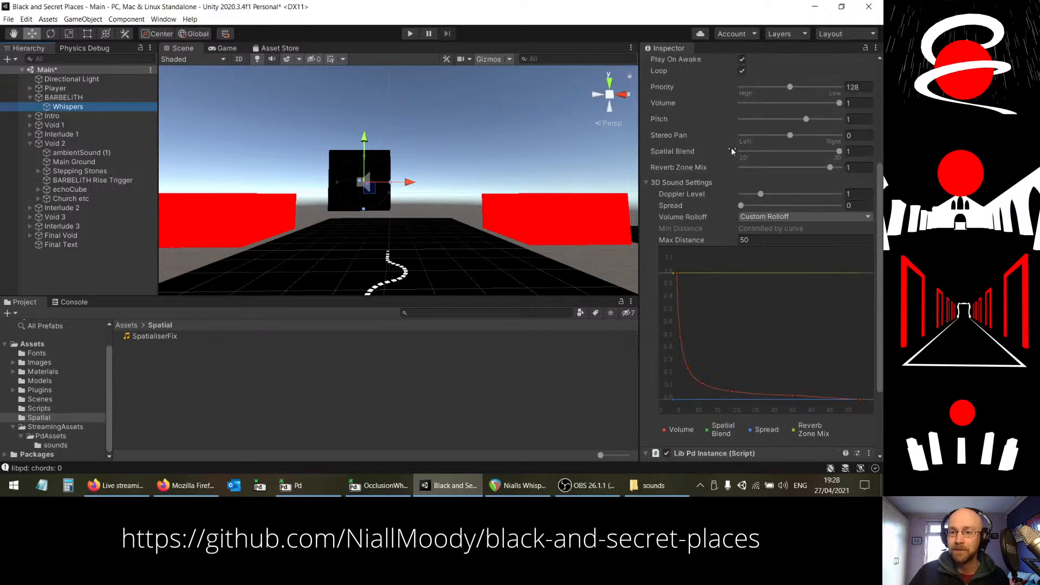
scroll(742, 206, up, 3)
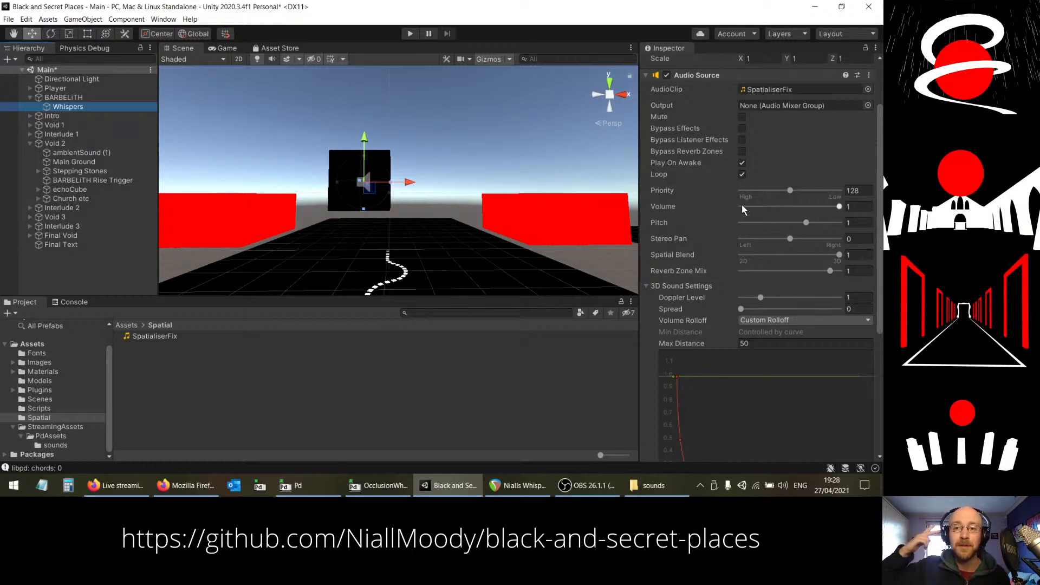
drag(741, 309, 765, 308)
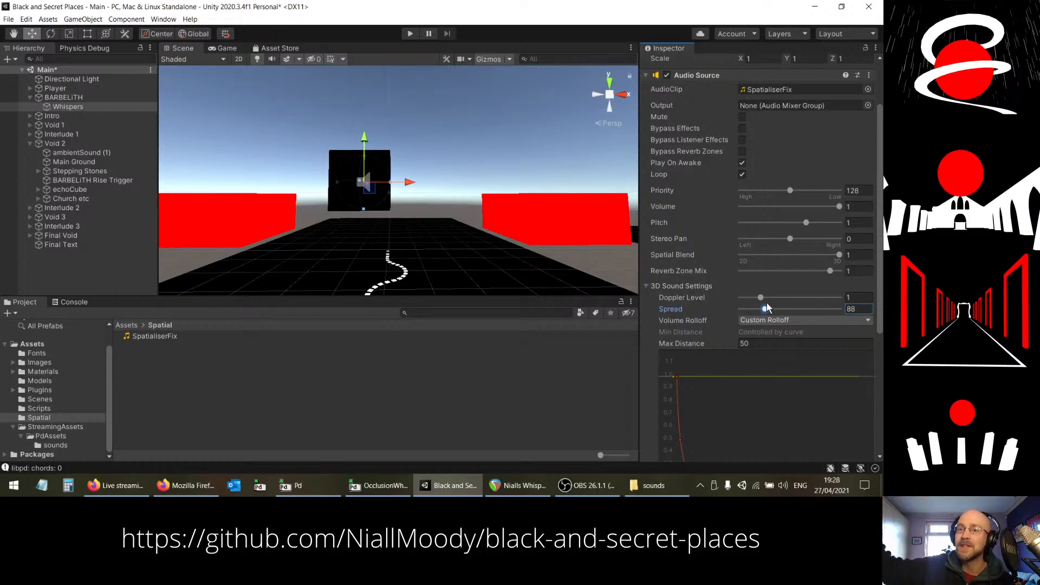
drag(767, 304, 772, 309)
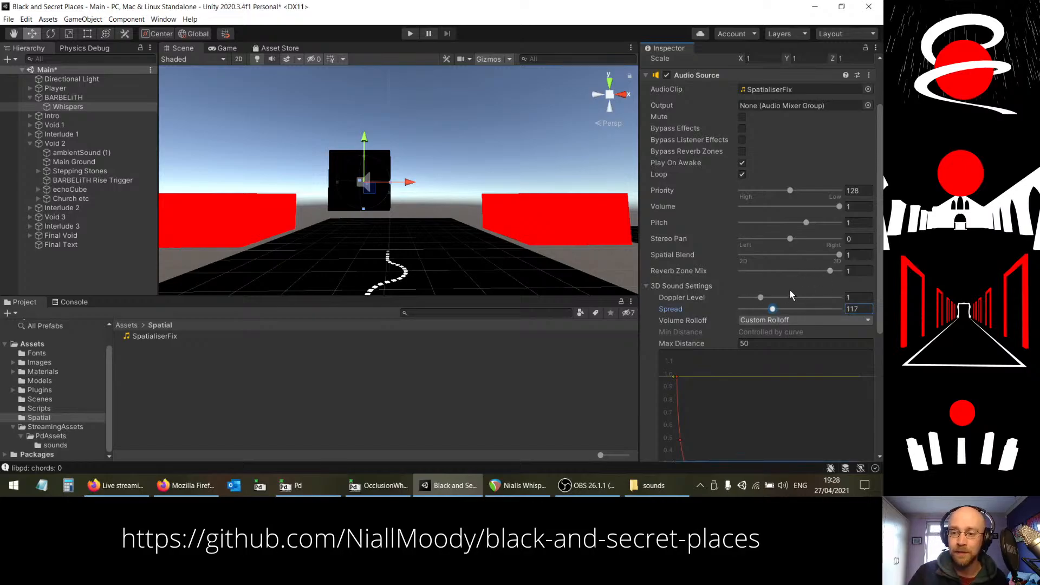
scroll(788, 292, down, 4)
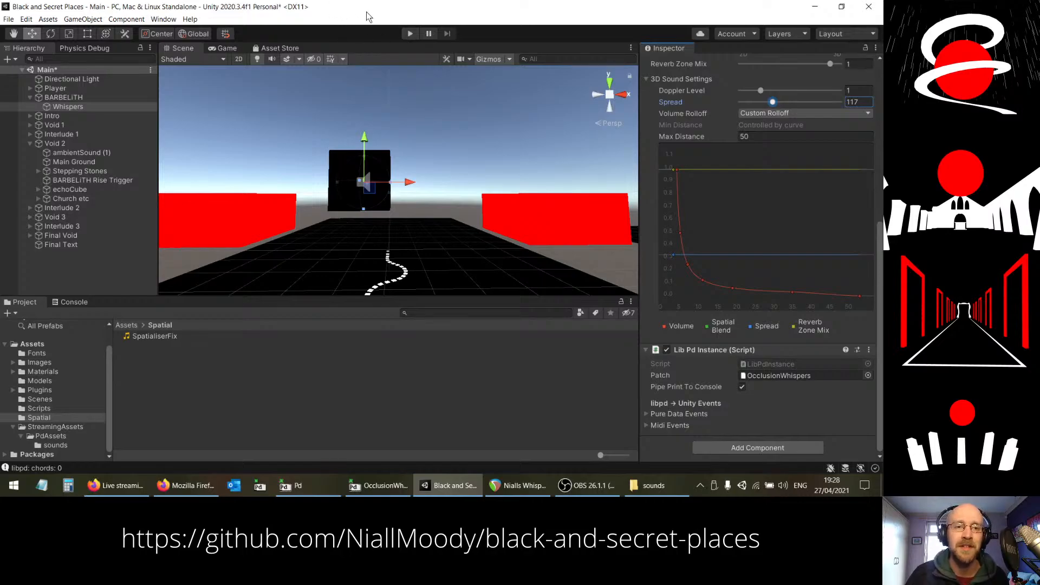
Step: Save the scene, play-test the spatialised whispers by walking along the stepping stones to the church and around BARBELiTH, and stop the game
key(ctrl+s)
click(410, 34)
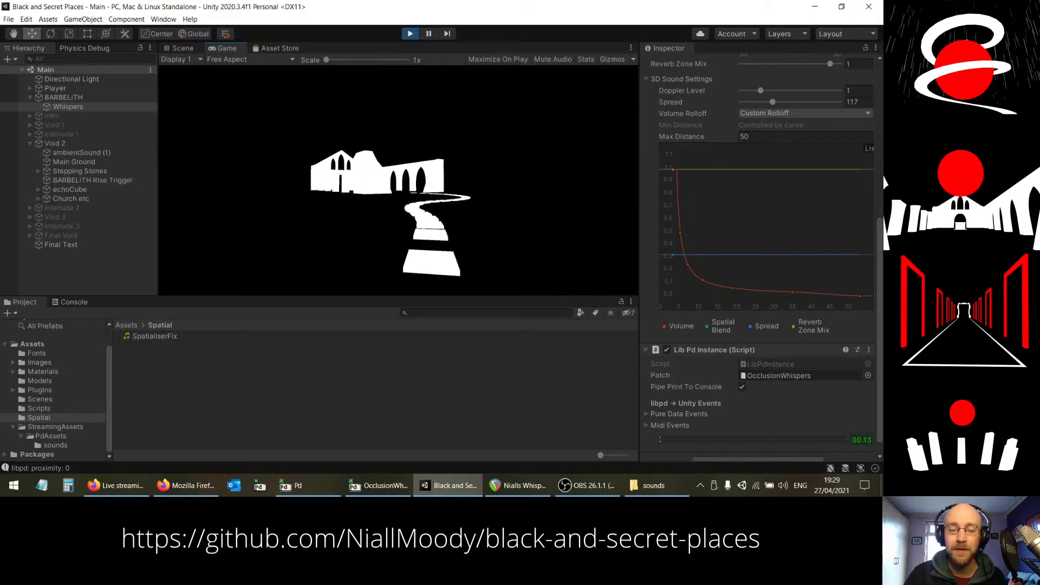
key(w)
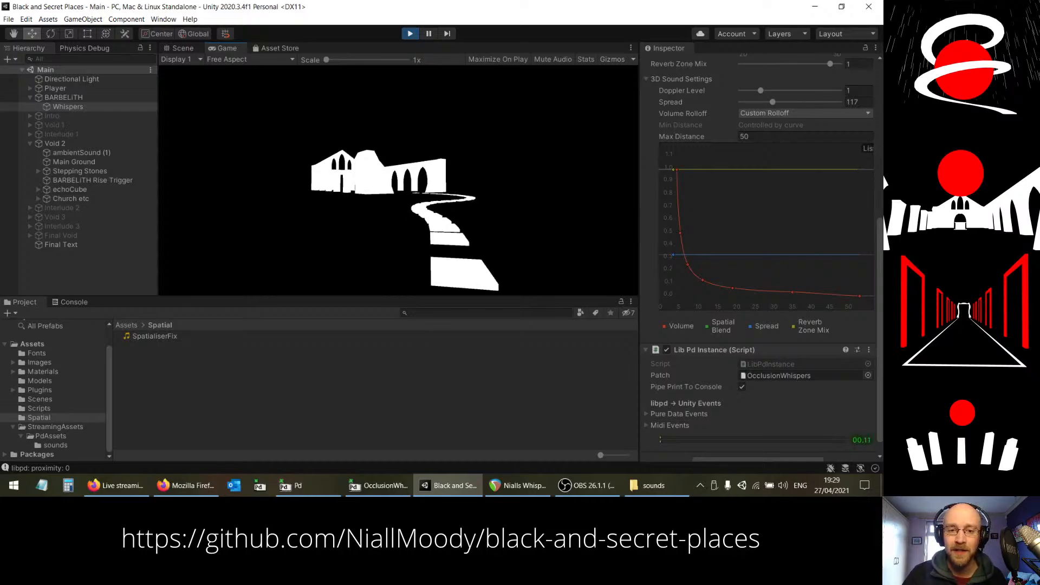
key(w)
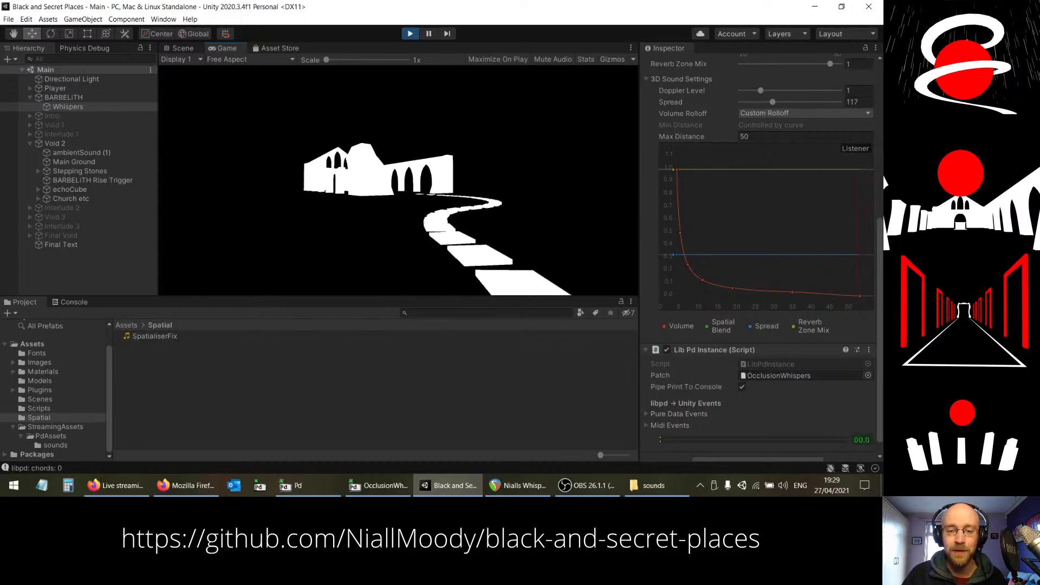
key(w)
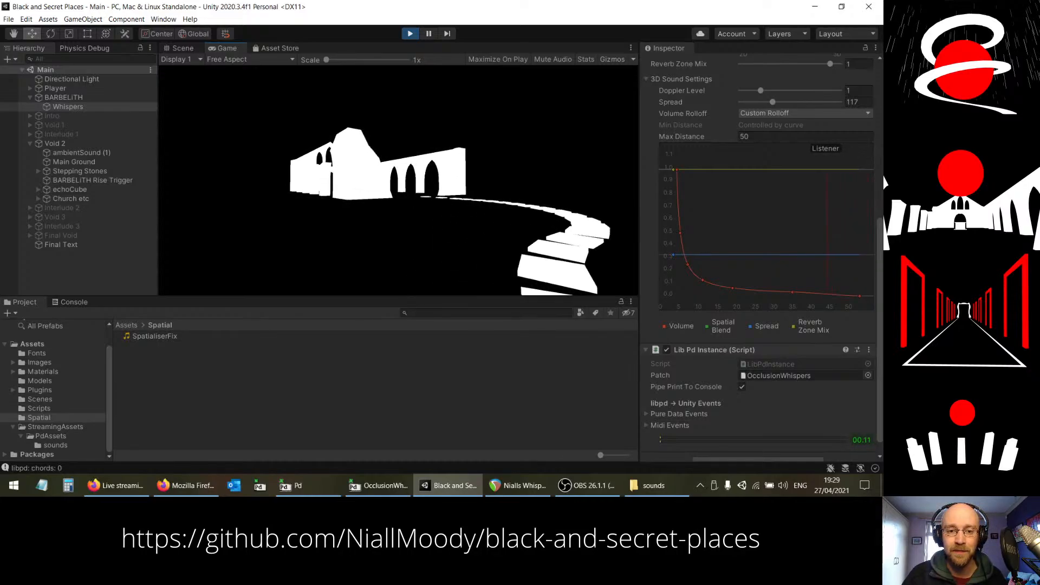
key(w)
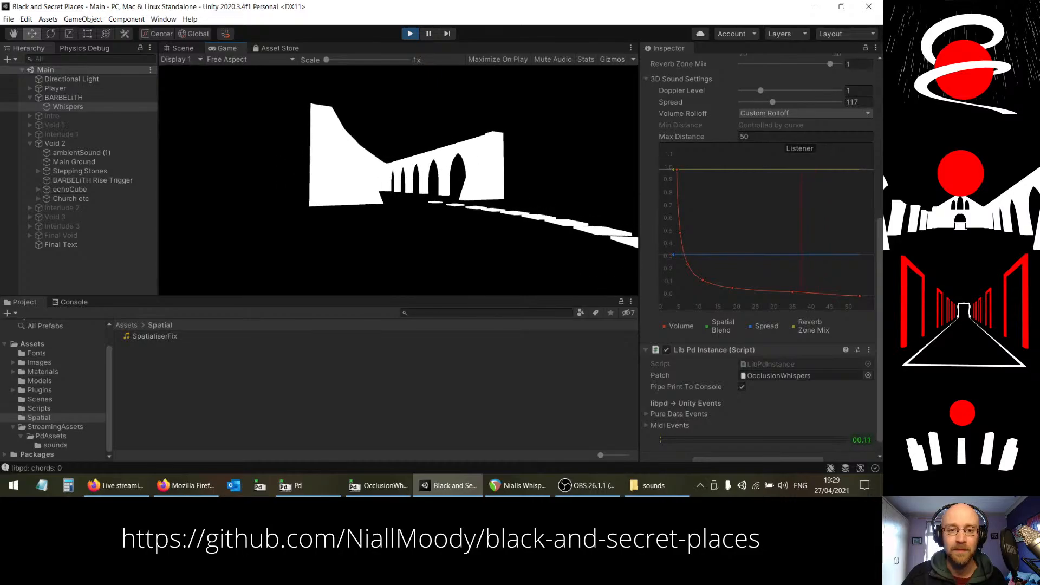
key(w)
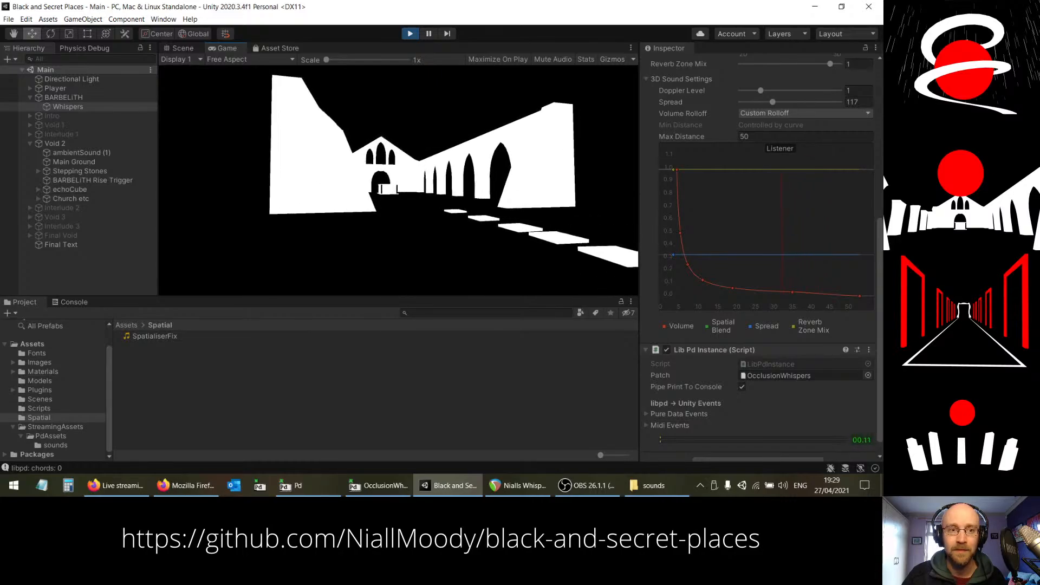
key(w)
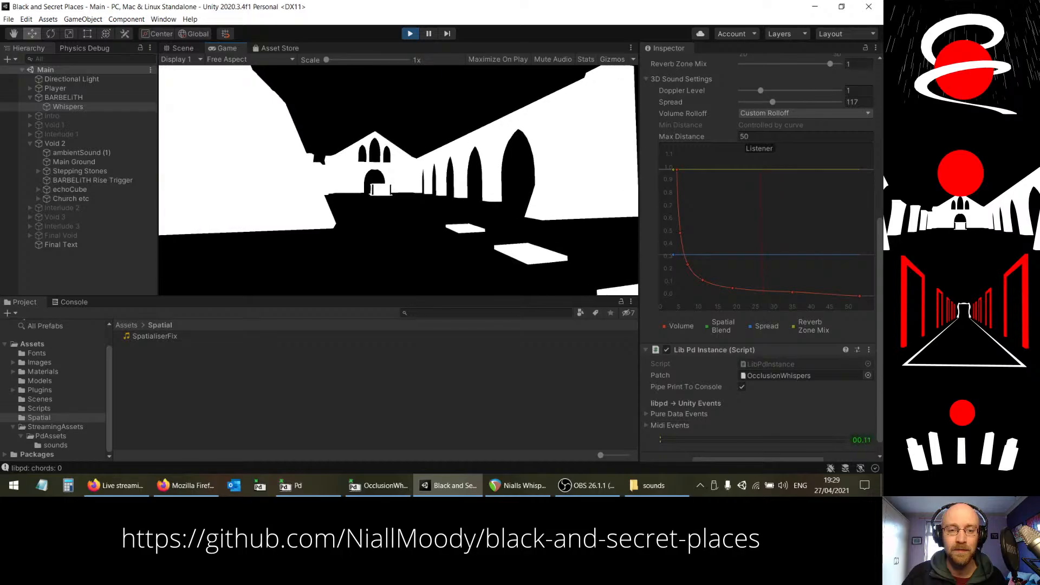
key(w)
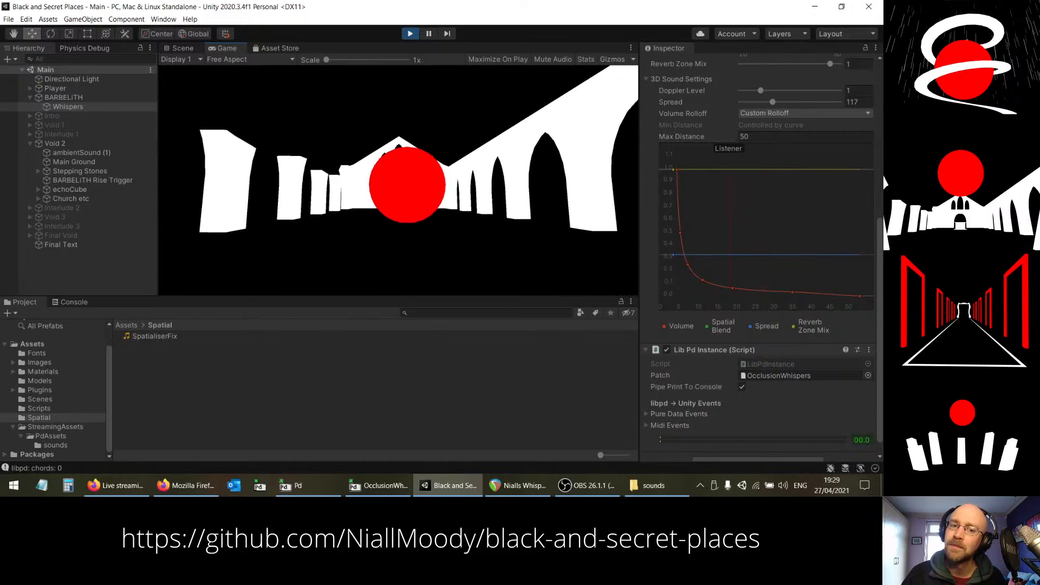
key(w)
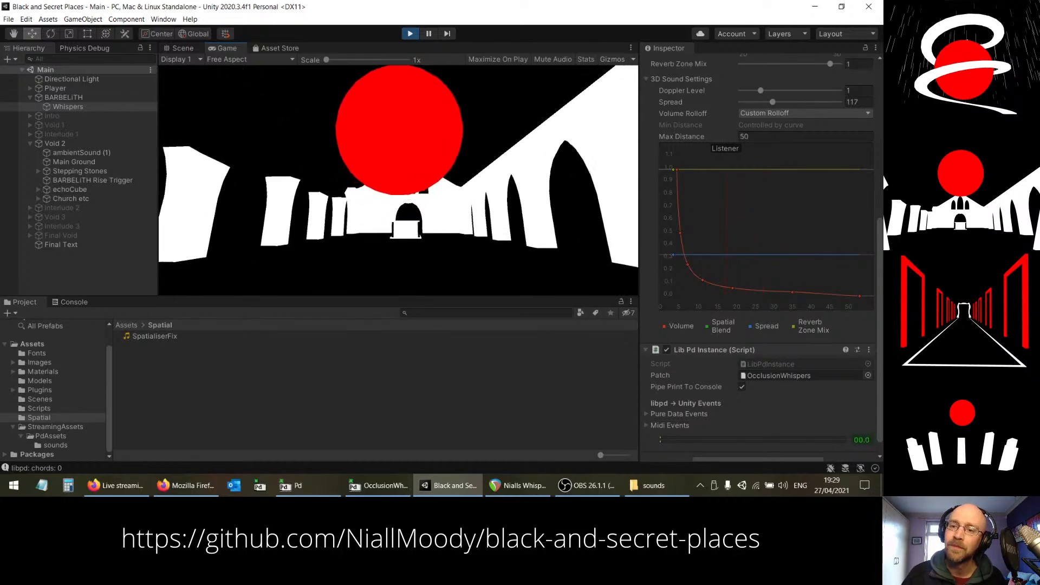
key(w)
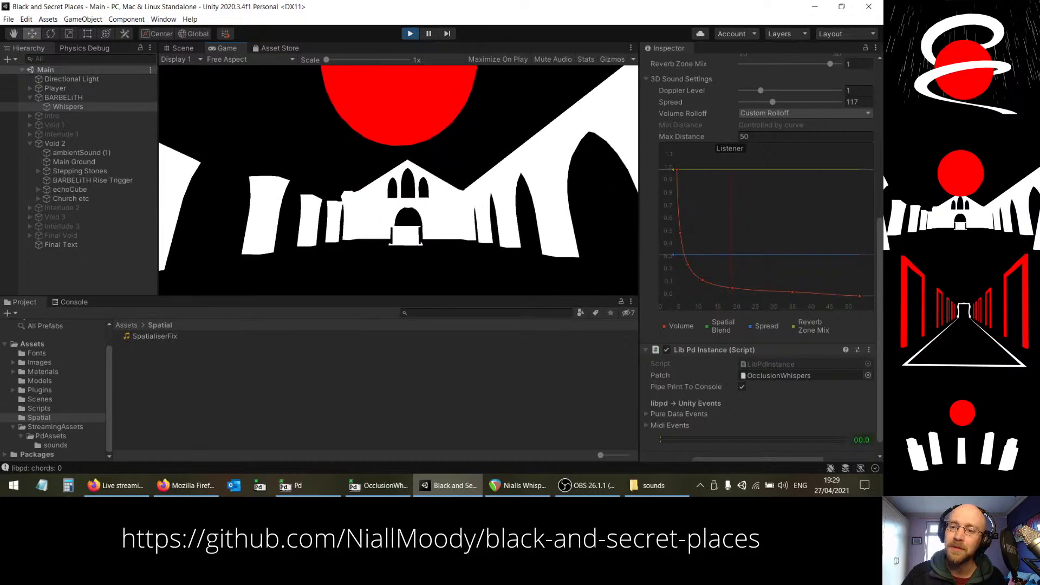
key(s)
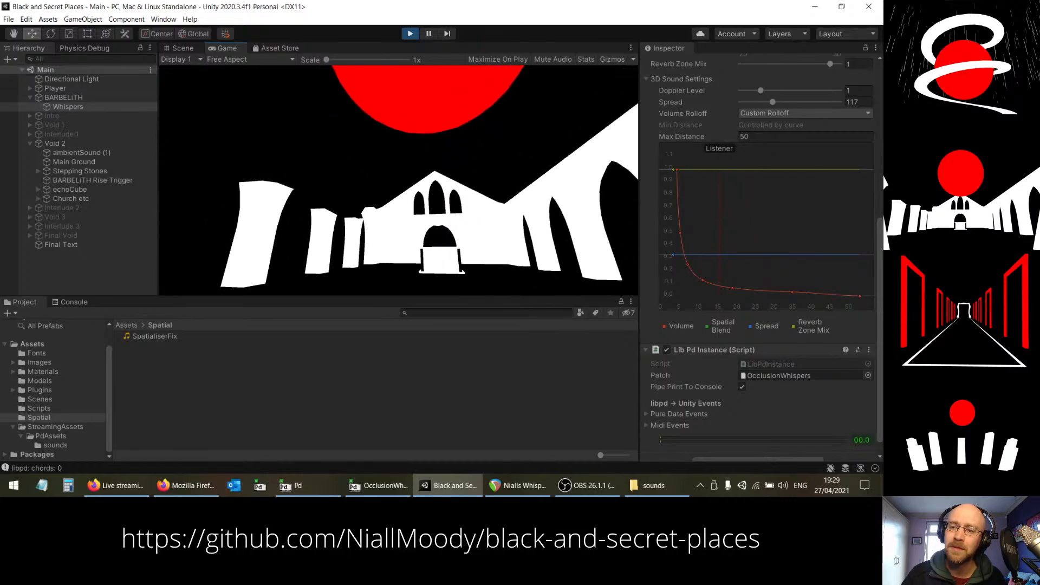
key(s)
key(a)
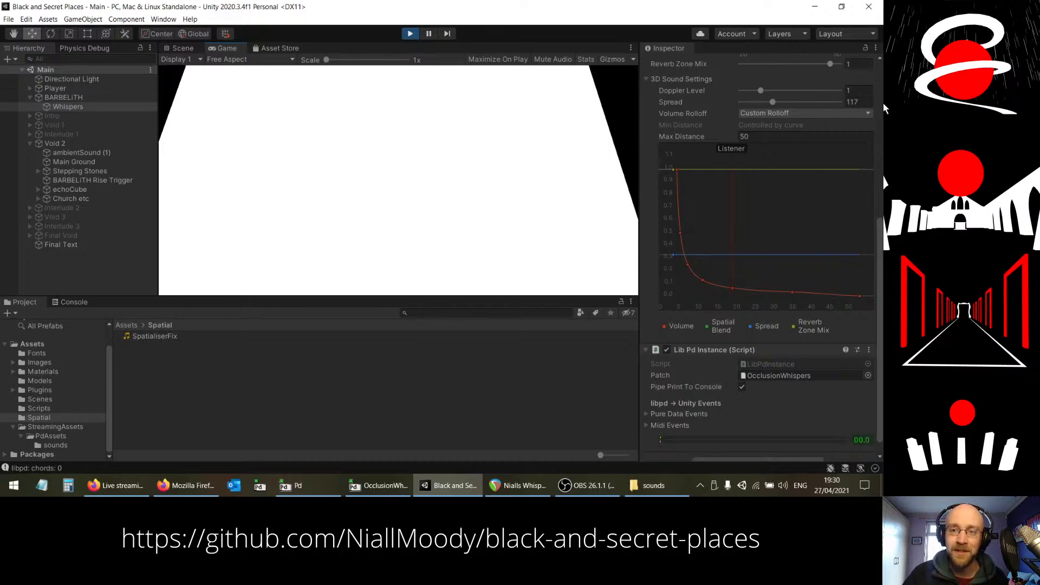
click(410, 36)
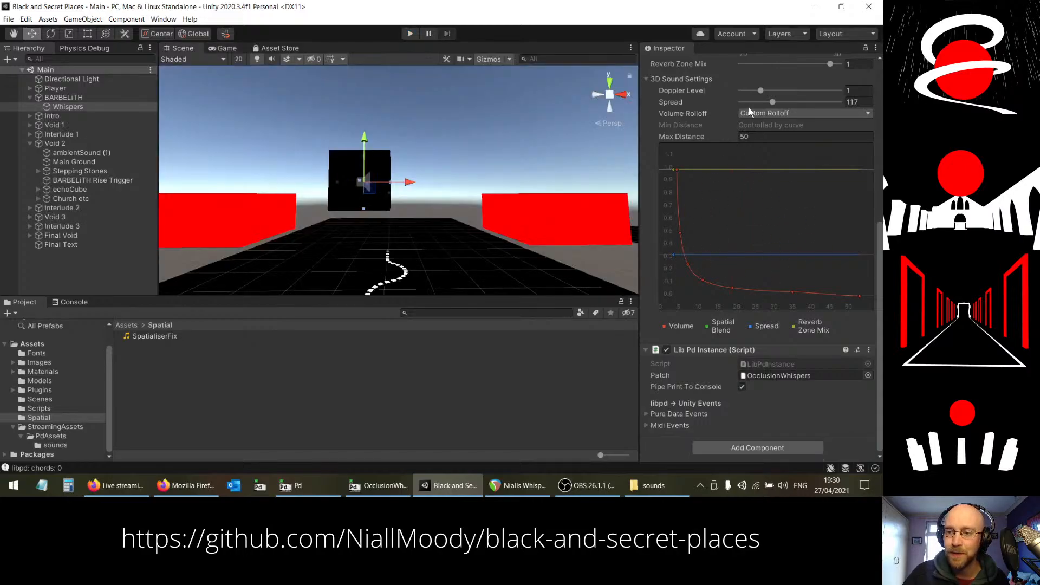
Step: Switch the Whispers Volume Rolloff to Linear, add a key at about 32.5, 0.76 on its curve and flatten the end point's tangent
click(749, 112)
click(761, 135)
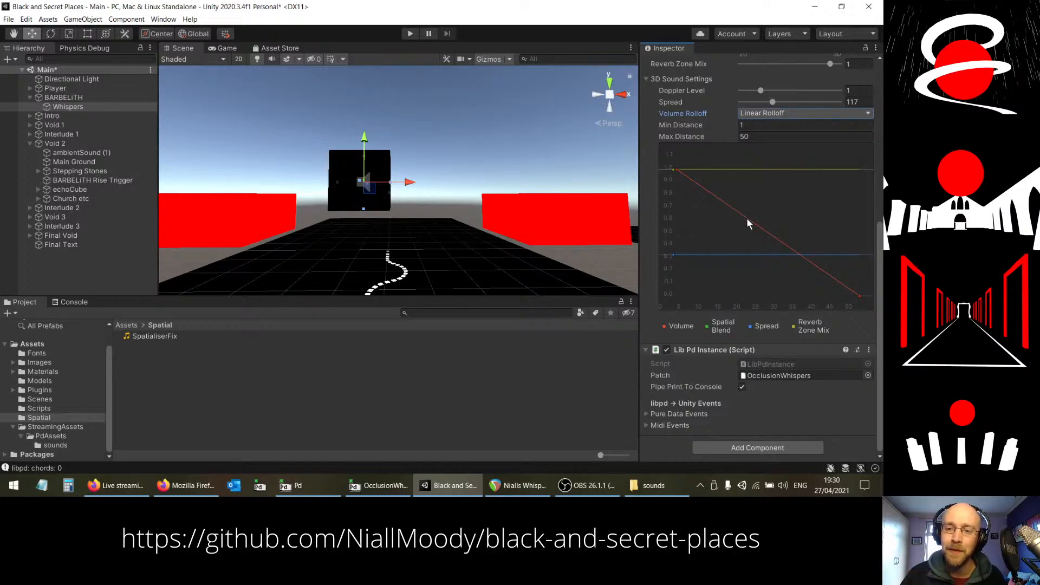
double_click(749, 219)
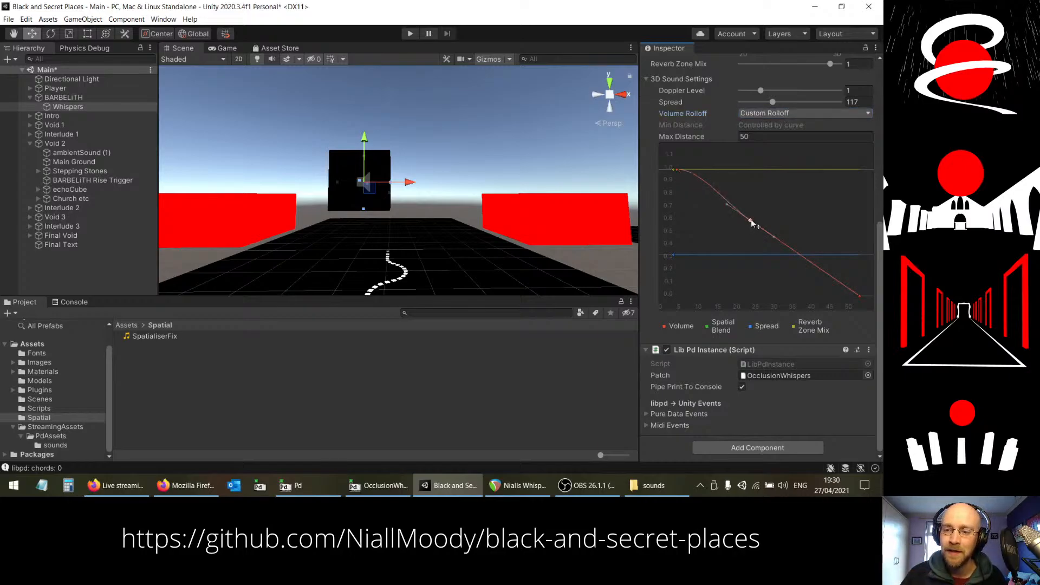
drag(750, 219, 794, 202)
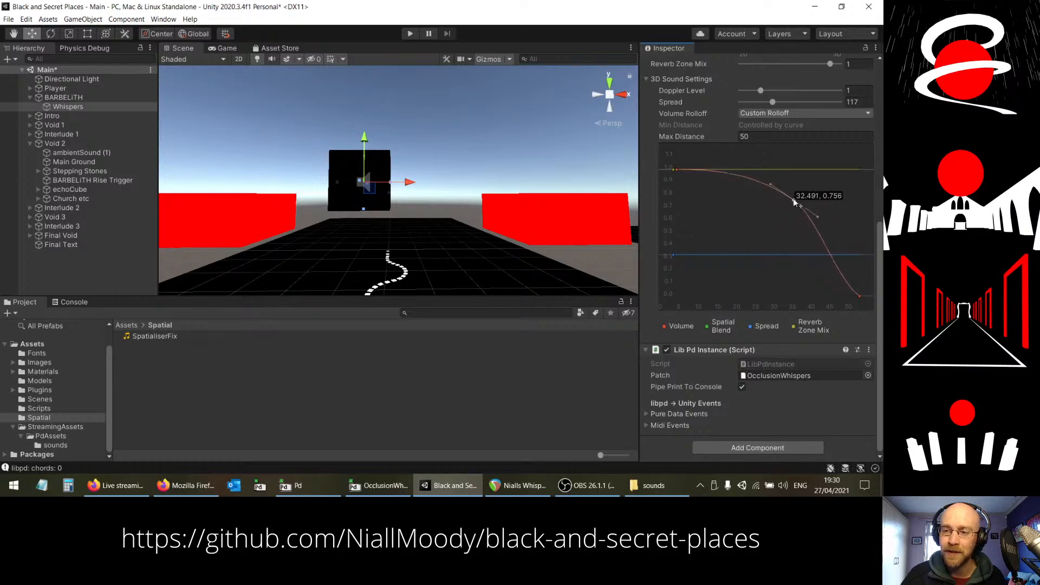
click(859, 296)
drag(834, 279, 825, 294)
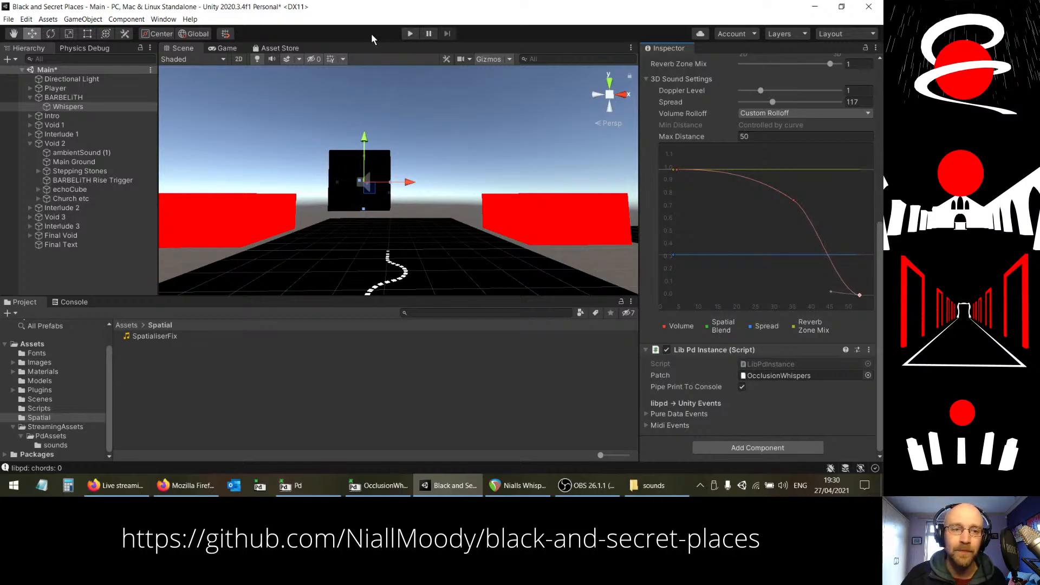
Step: Play-test the reshaped whispers rolloff by walking along the stepping stones to the church, and stop the game
click(408, 36)
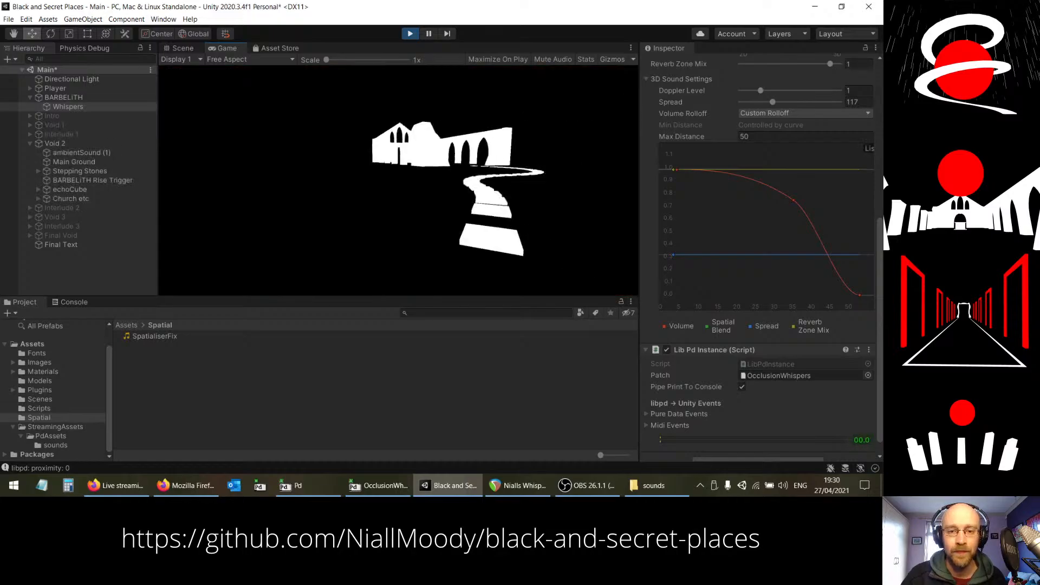
key(w)
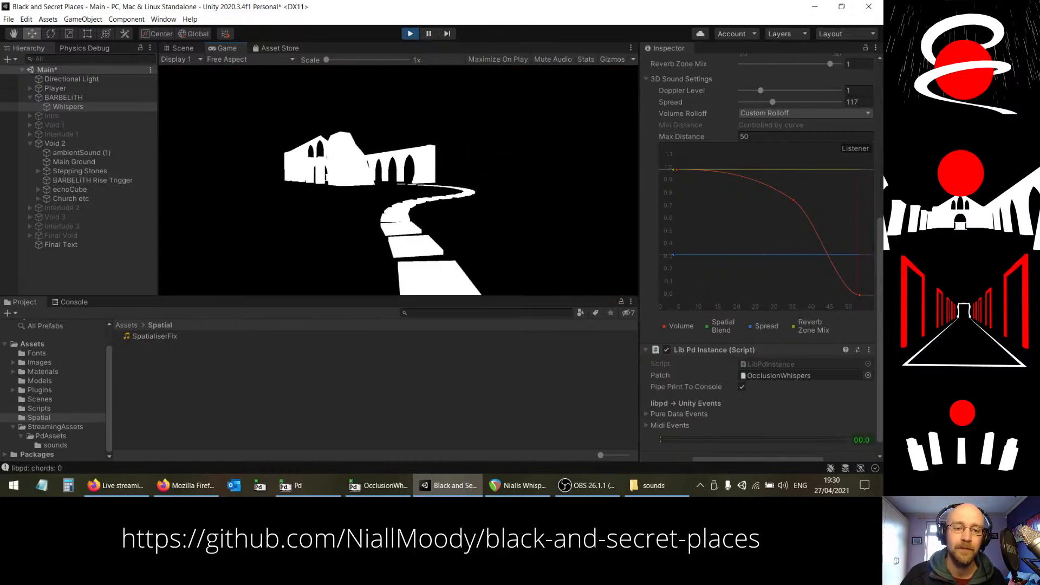
key(w)
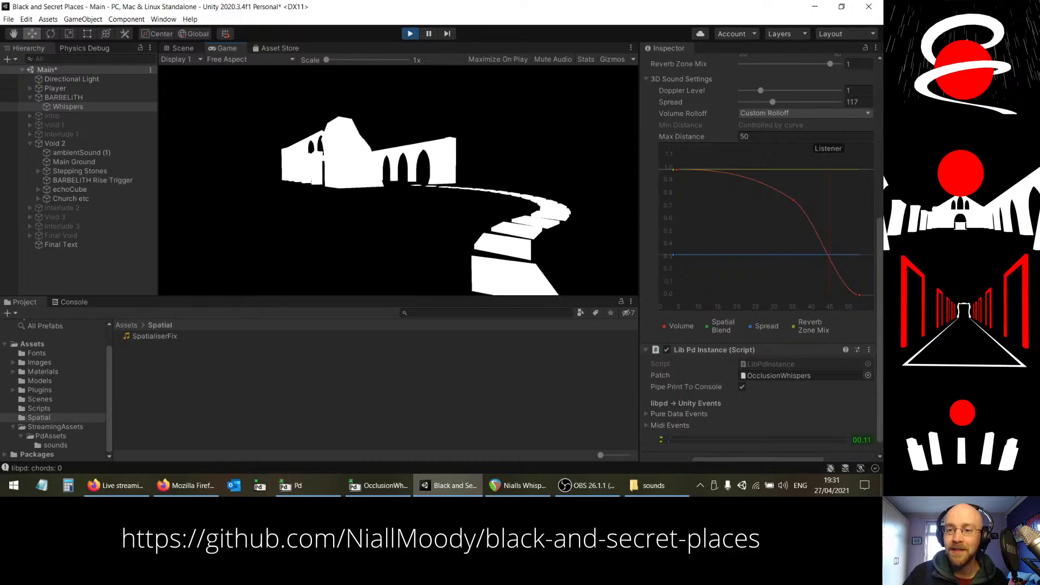
key(w)
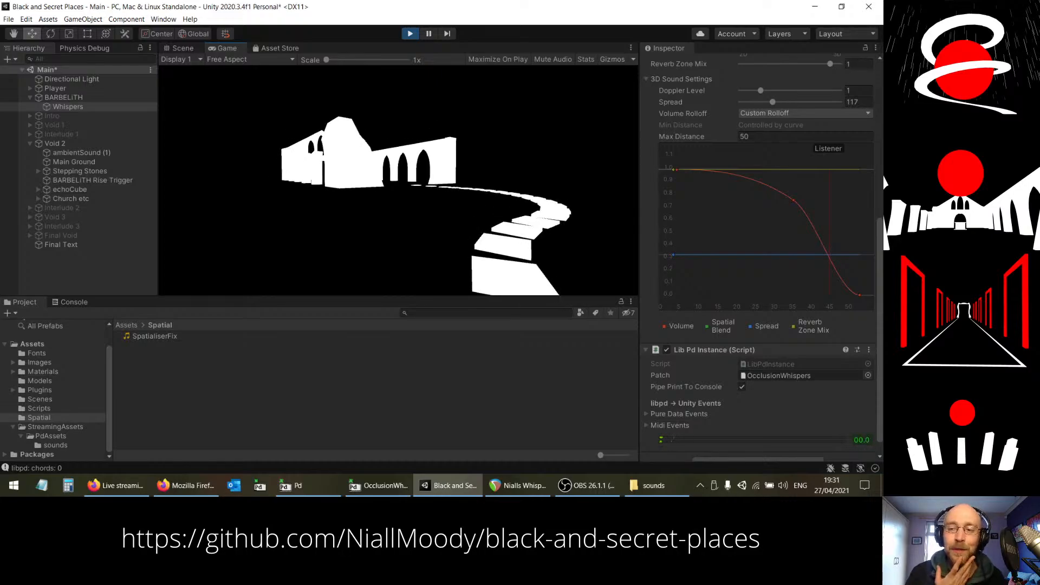
key(w)
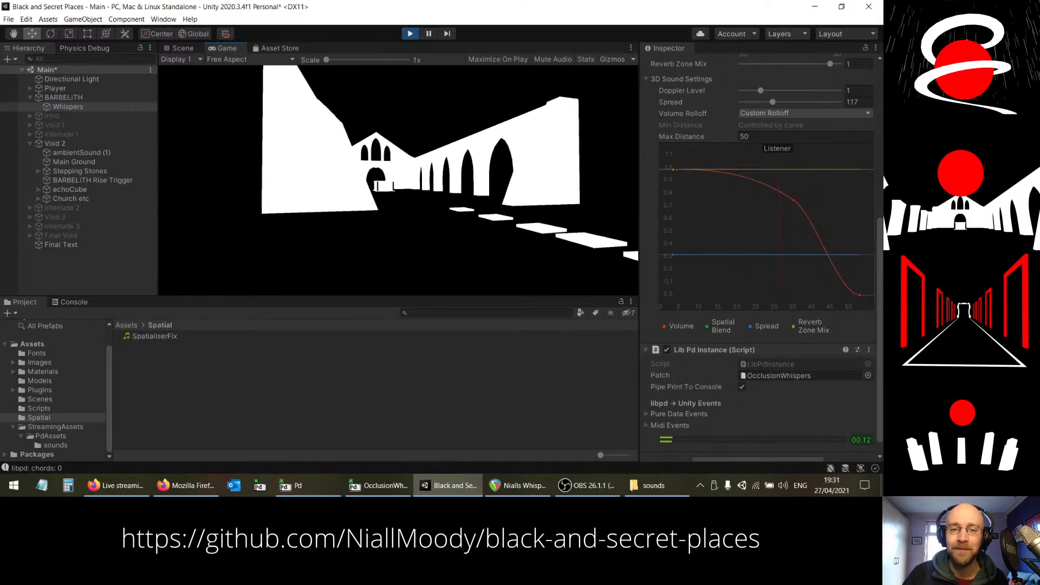
key(Escape)
click(411, 34)
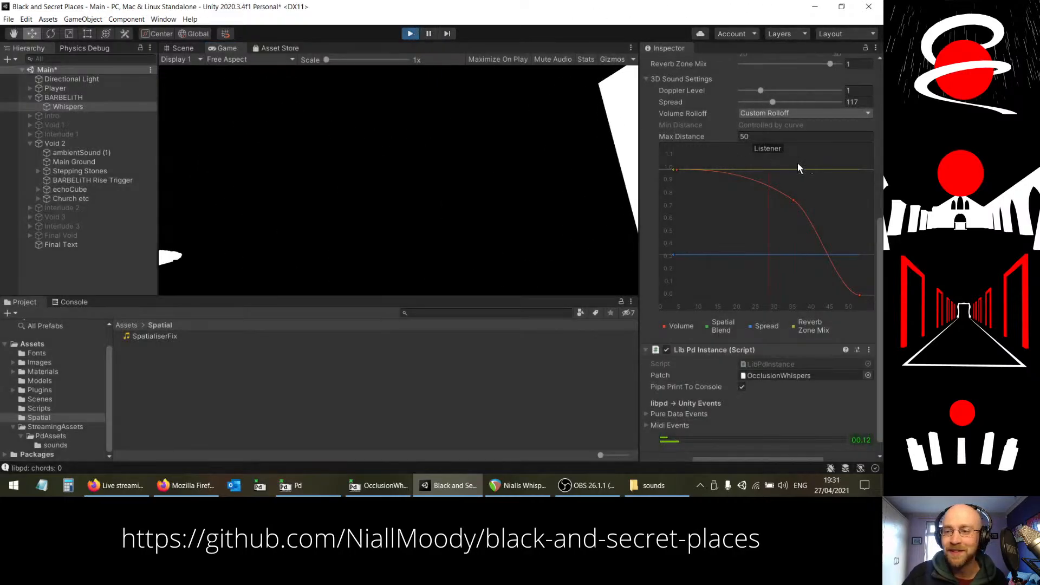
Step: Pull the middle key of the Whispers volume rolloff curve down to about half volume and check BARBELiTH's Audio Source for reference
double_click(792, 199)
drag(792, 200, 726, 235)
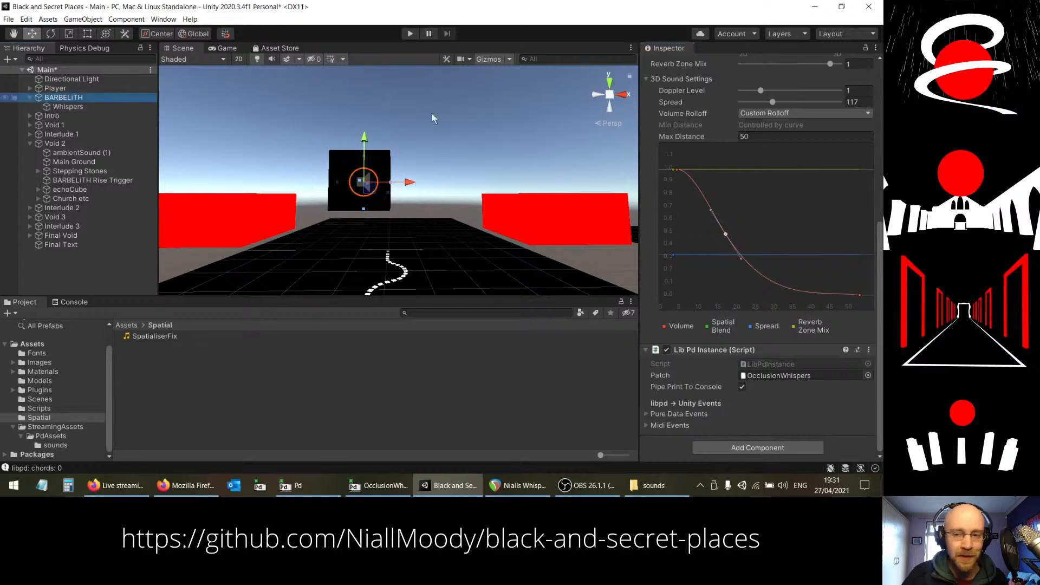
scroll(755, 184, up, 5)
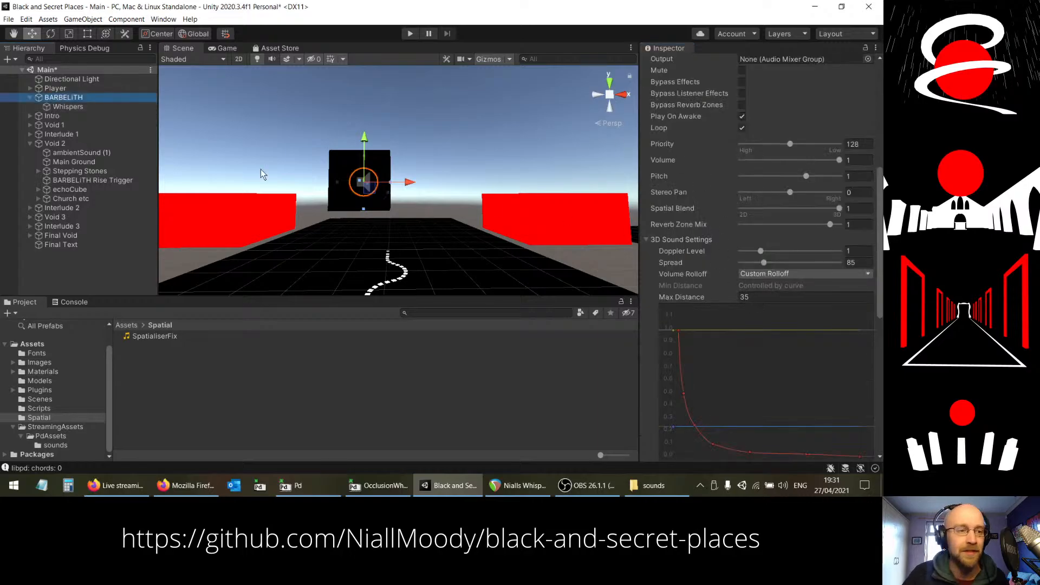
click(68, 108)
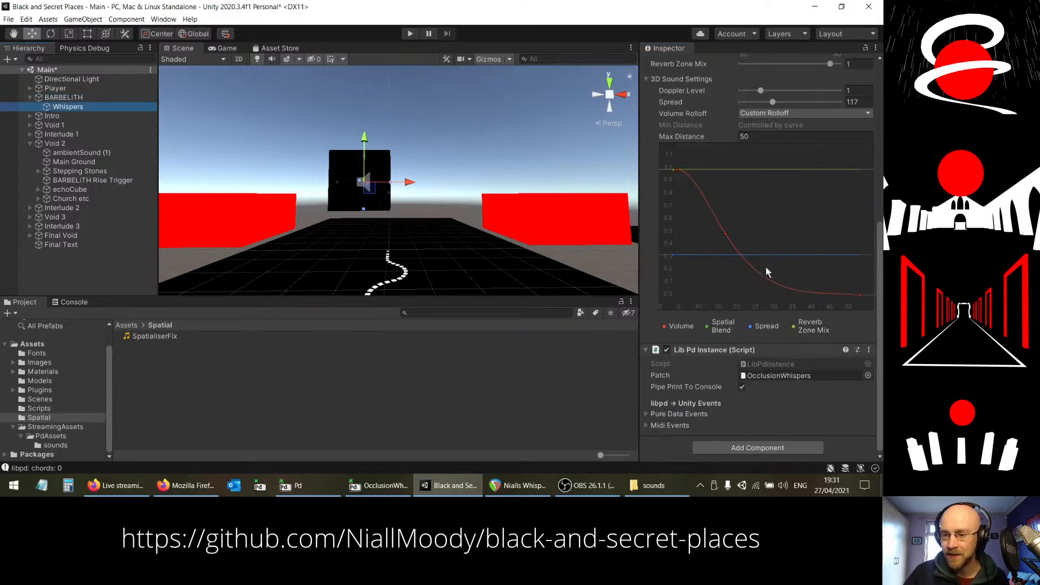
Step: Nudge the middle key of the Whispers volume rolloff curve slightly farther out and adjust the tangents of it and the end key
drag(726, 234, 730, 237)
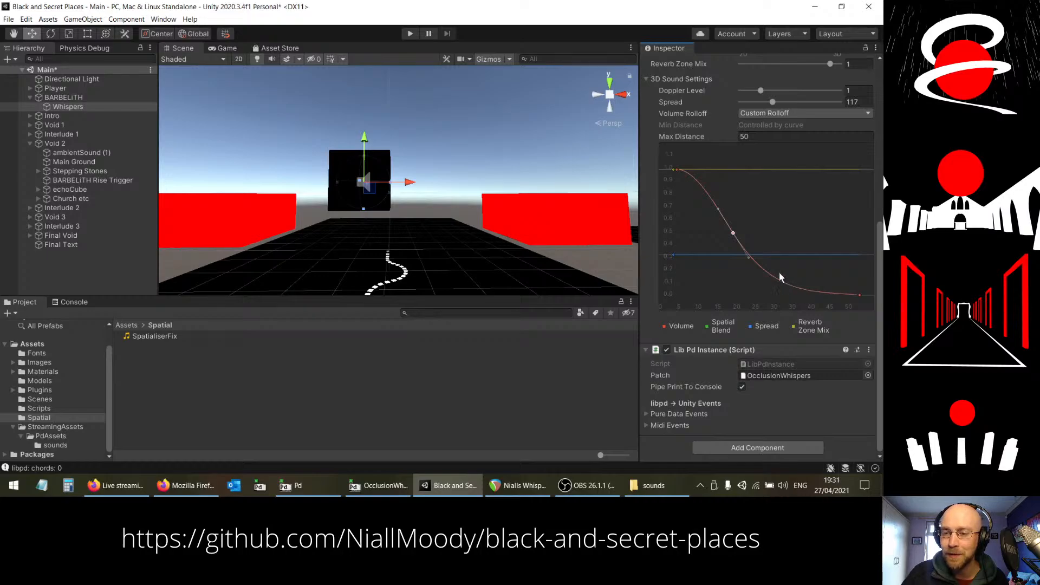
drag(720, 209, 721, 209)
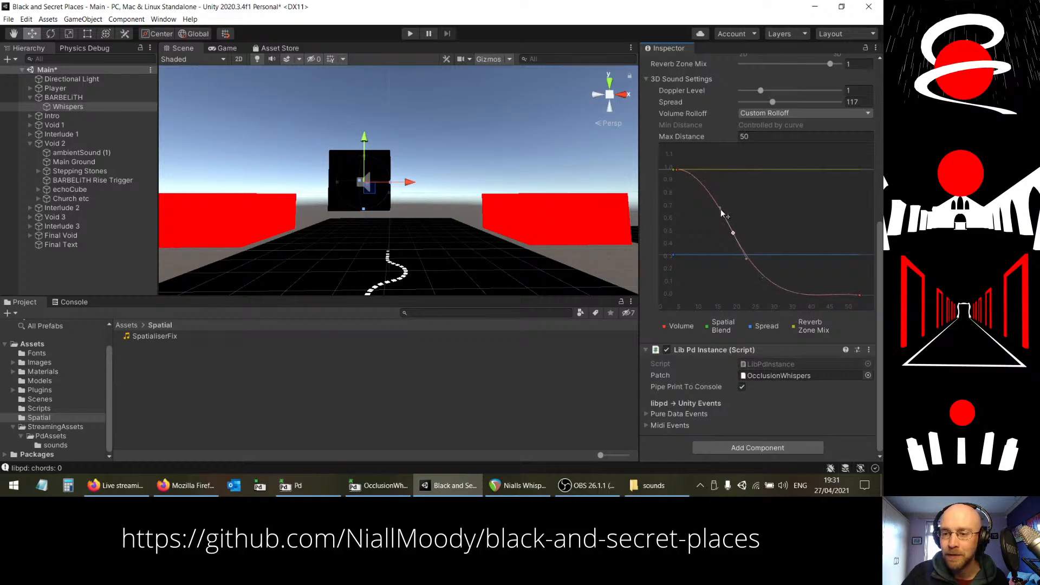
click(860, 294)
mouse_move(832, 294)
mouse_down()
mouse_move(819, 306)
mouse_move(815, 288)
mouse_up()
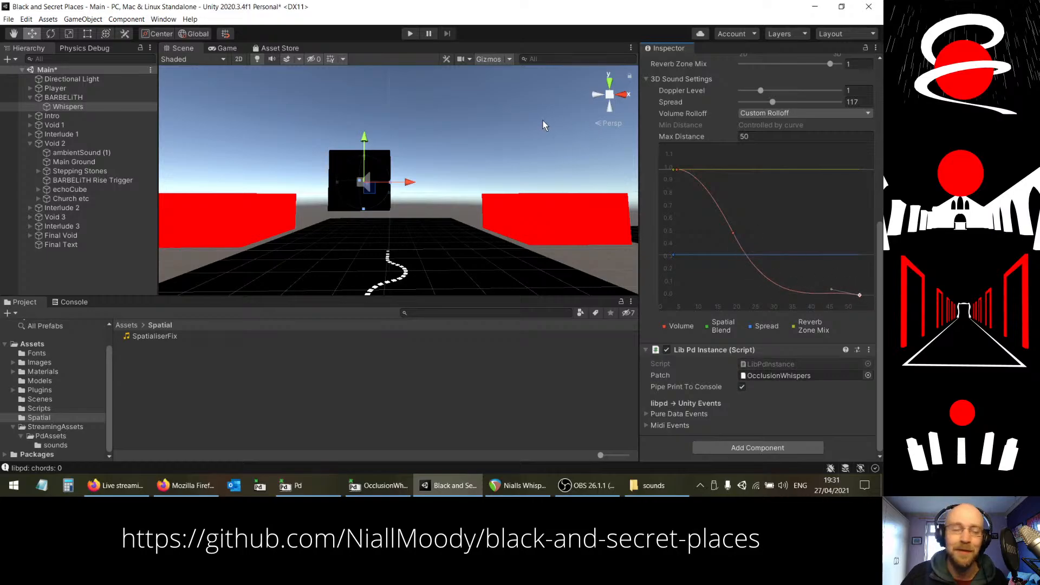
Step: Play-test the adjusted rolloff by walking along the stepping stones into the church ruins until BARBELiTH rises, and approach it
click(410, 34)
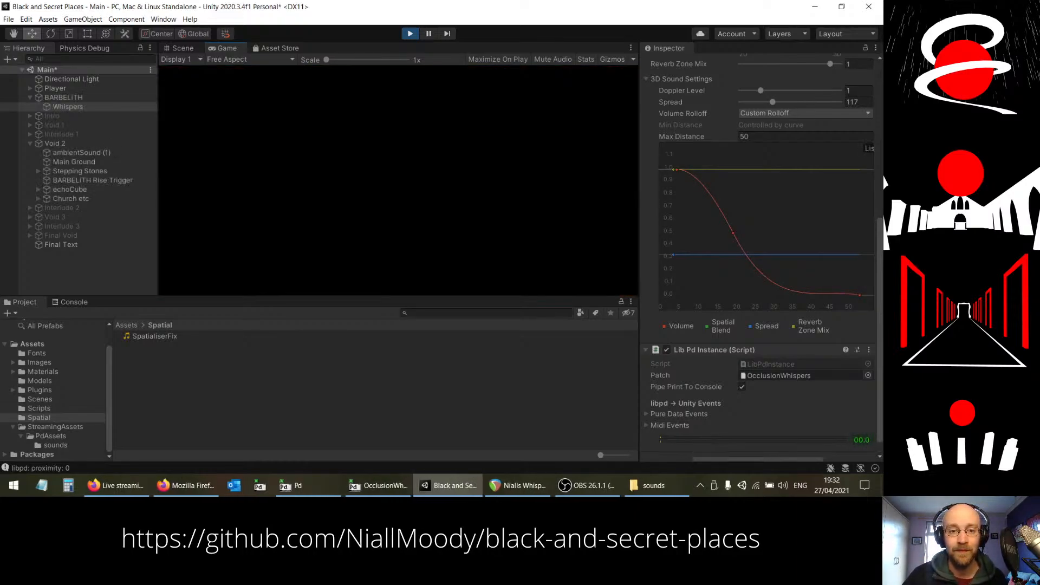
key(w)
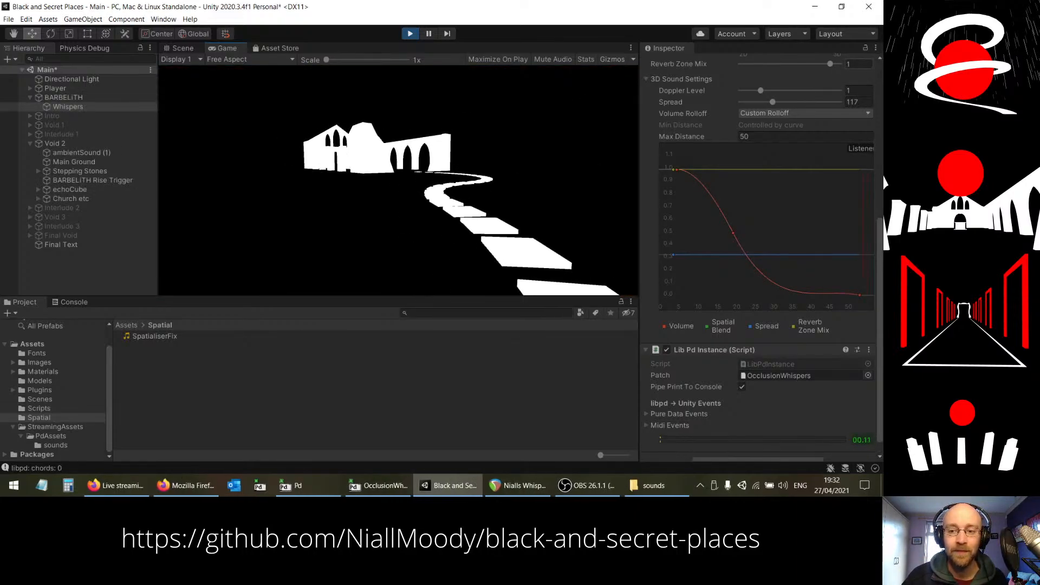
key(w)
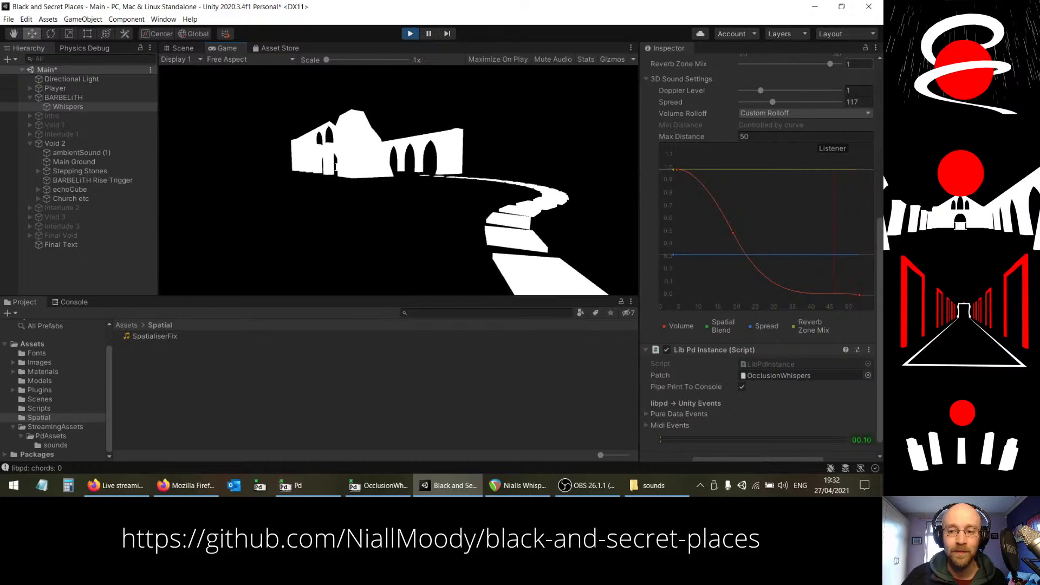
key(w)
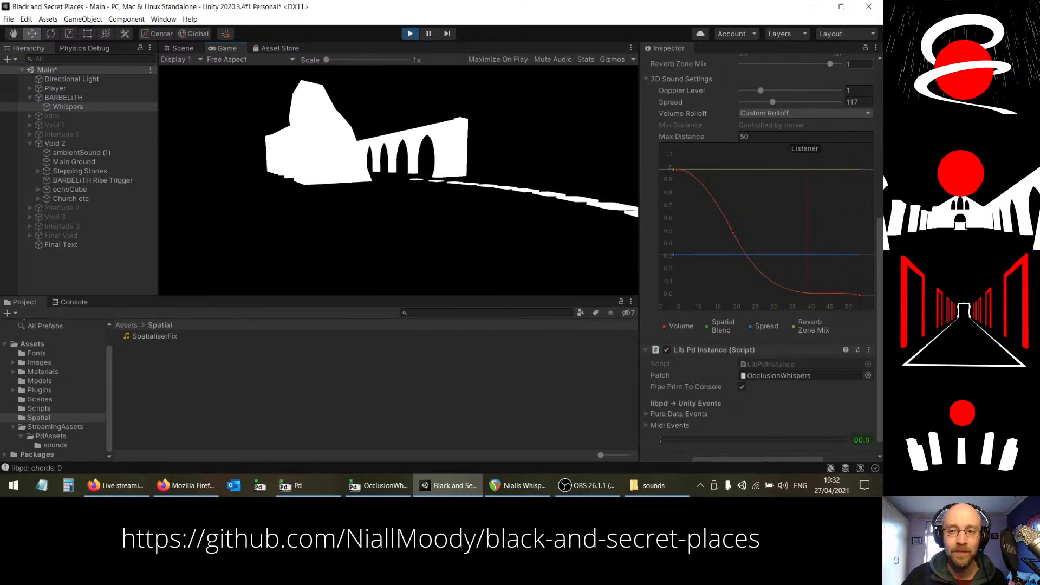
key(w)
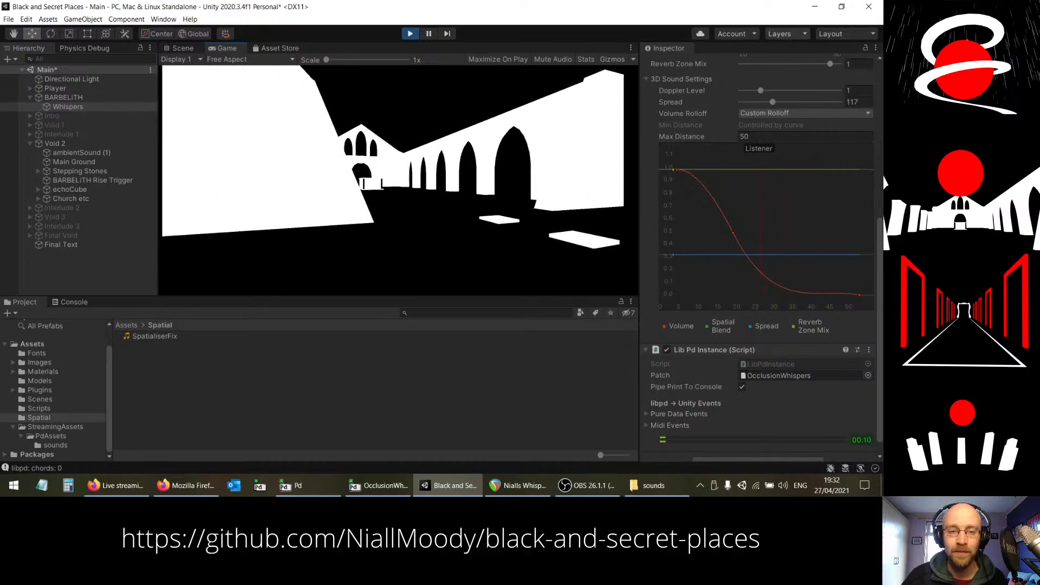
key(w)
key(w)
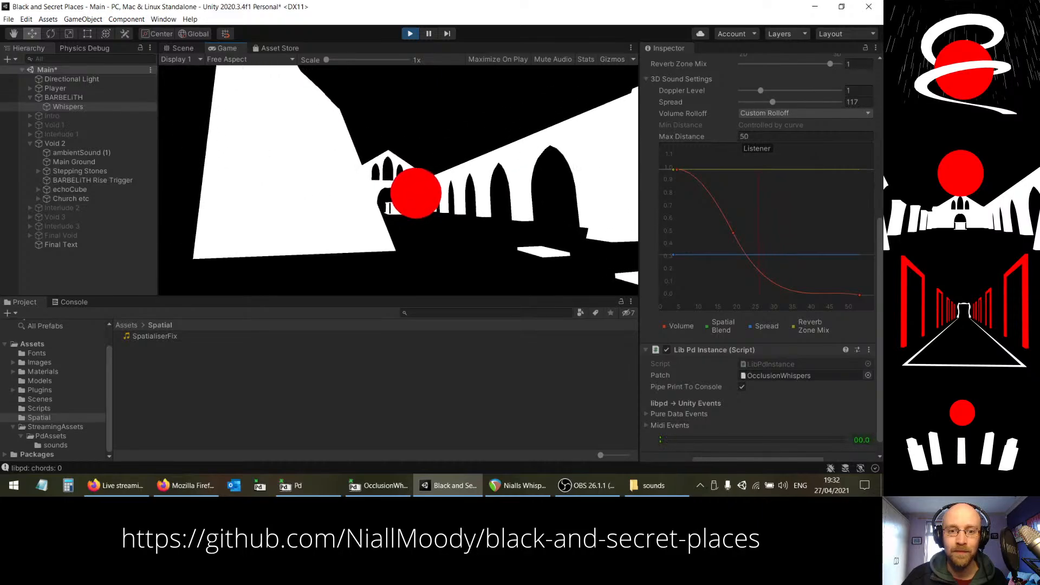
key(w)
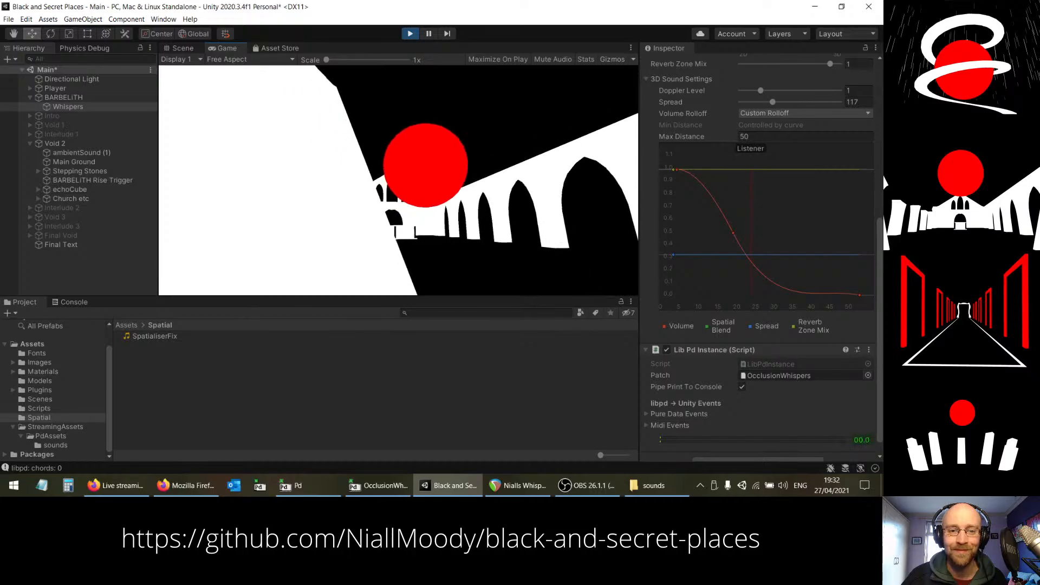
key(w)
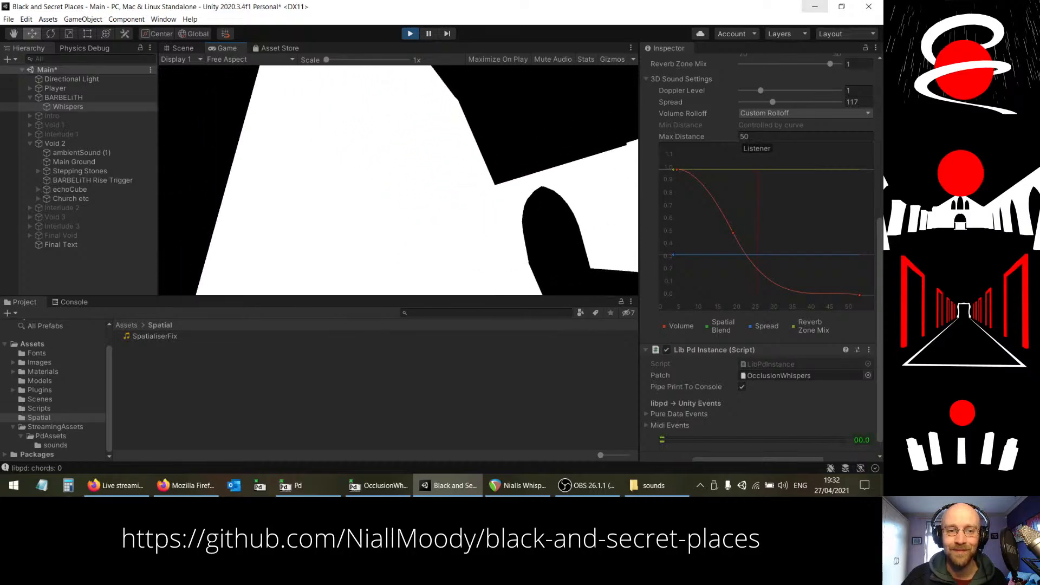
key(w)
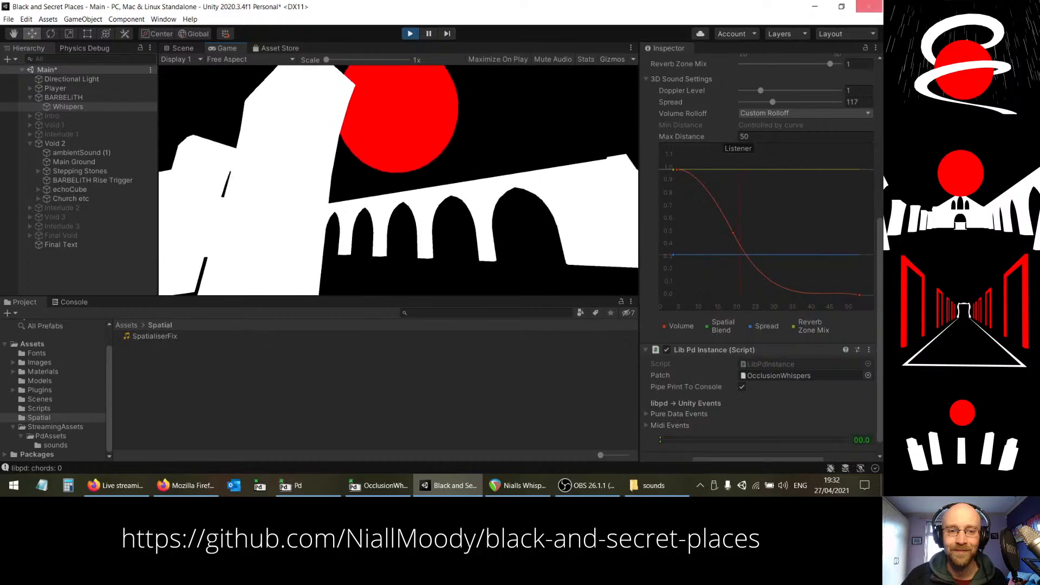
key(w)
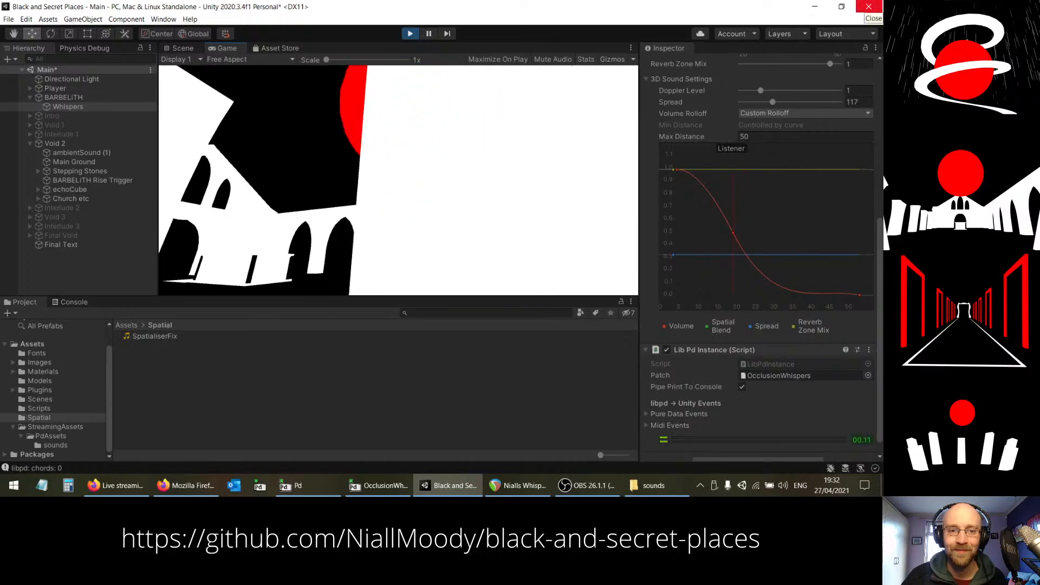
Step: Walk around behind the church walls and away from BARBELiTH to hear how the whispers fade with distance
key(s)
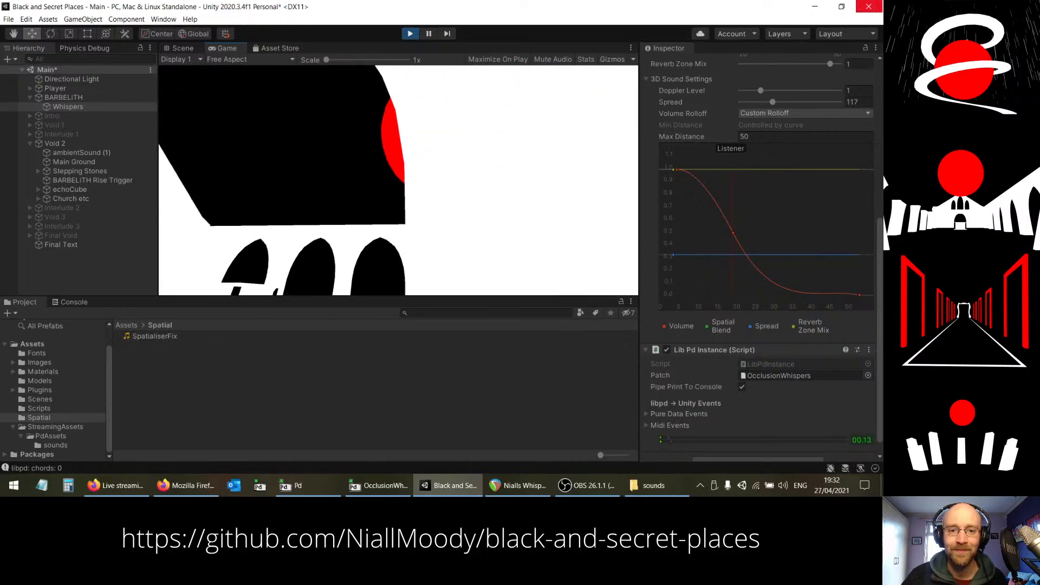
key(w)
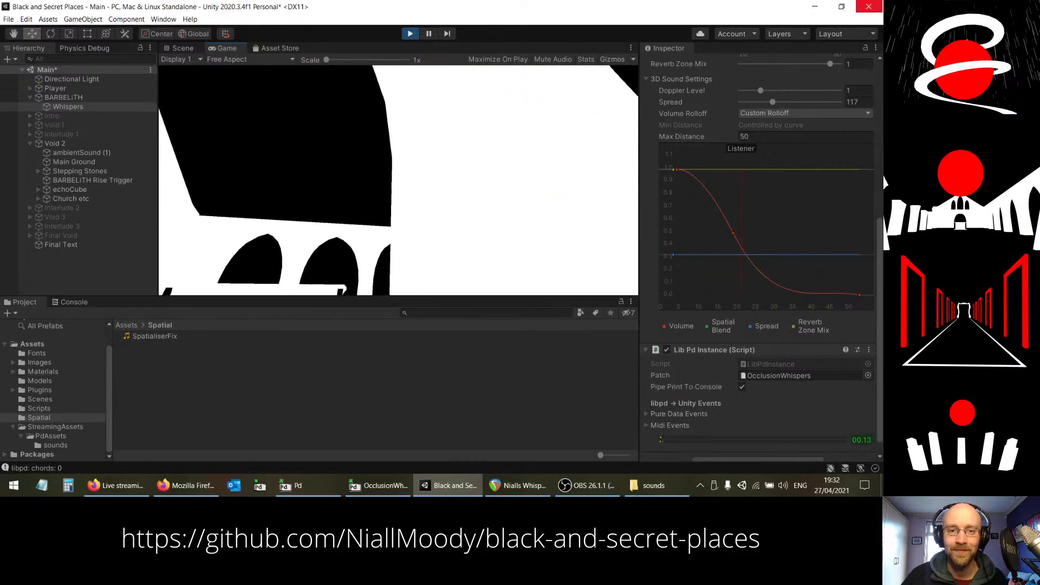
key(a)
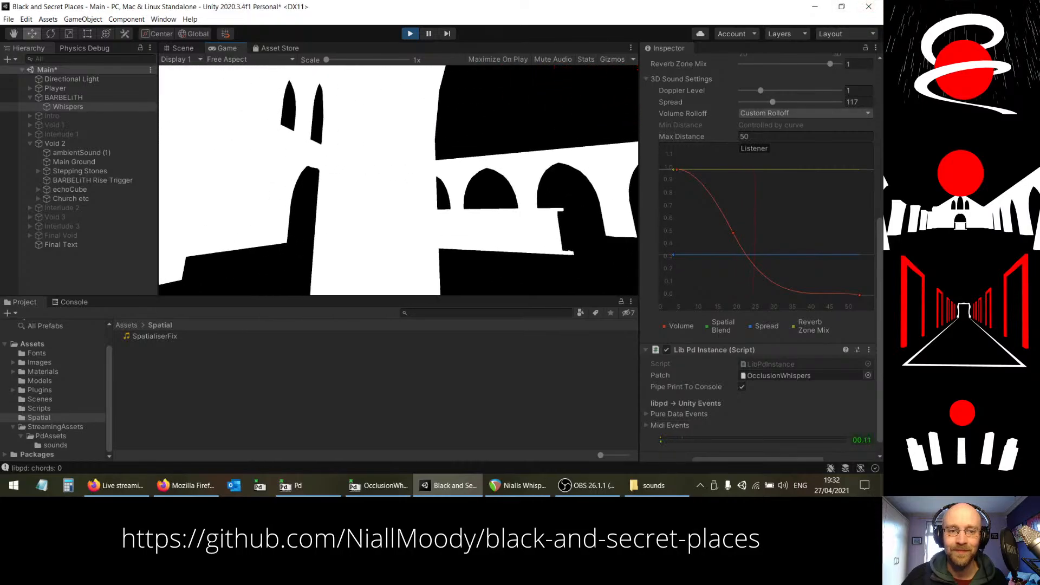
key(a)
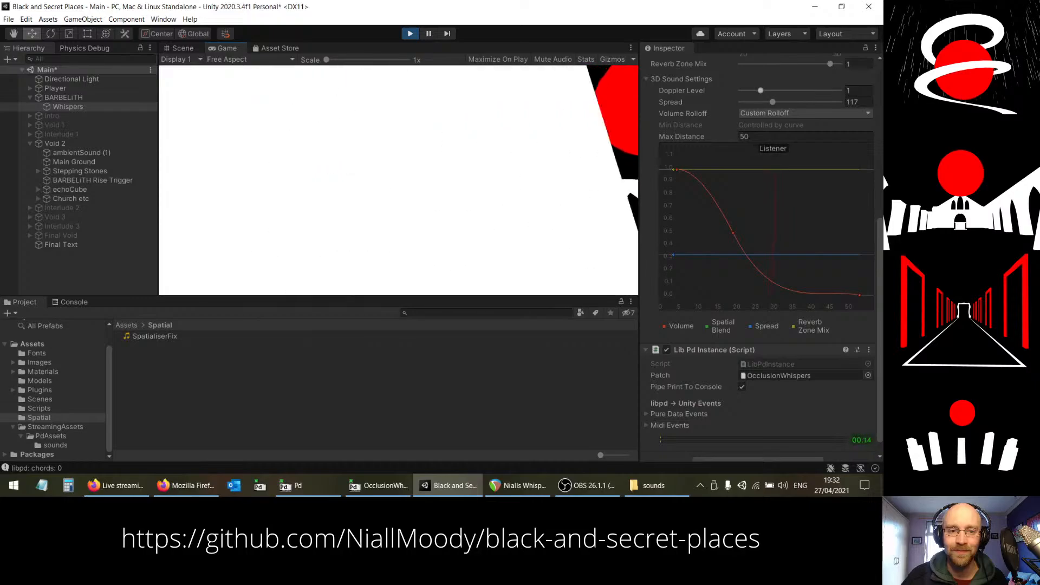
key(a)
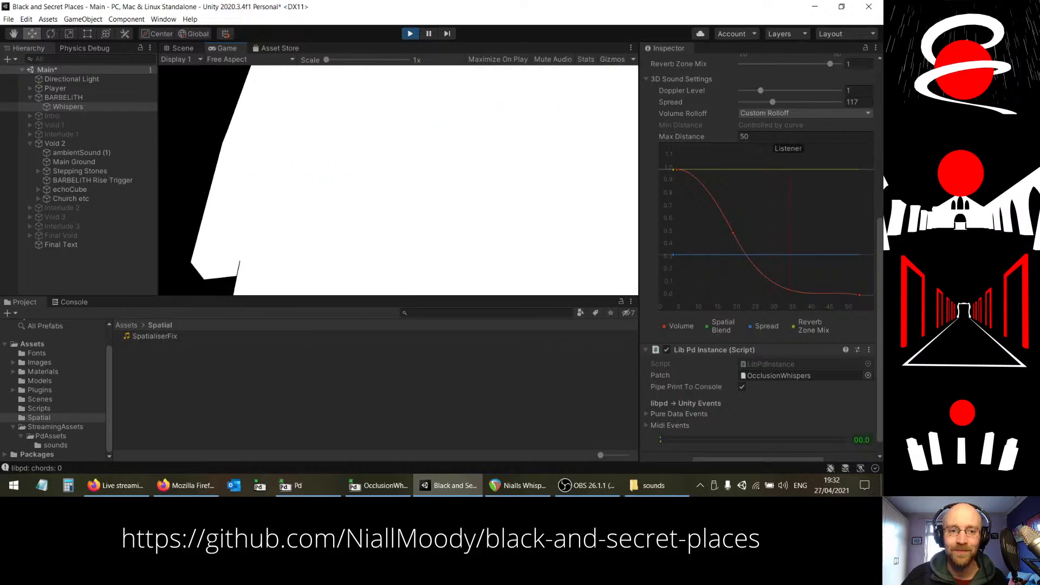
key(a)
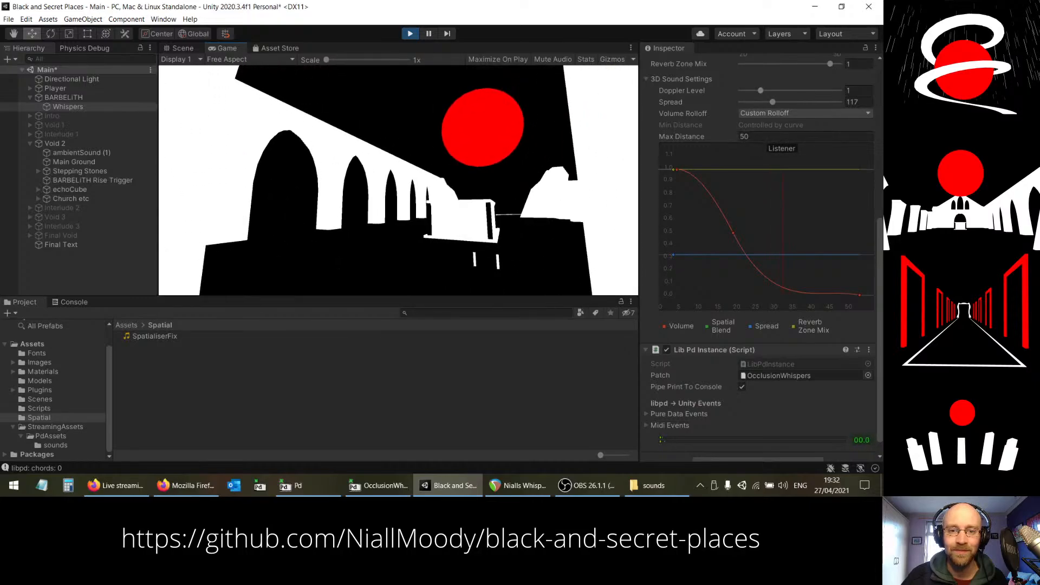
key(d)
key(a)
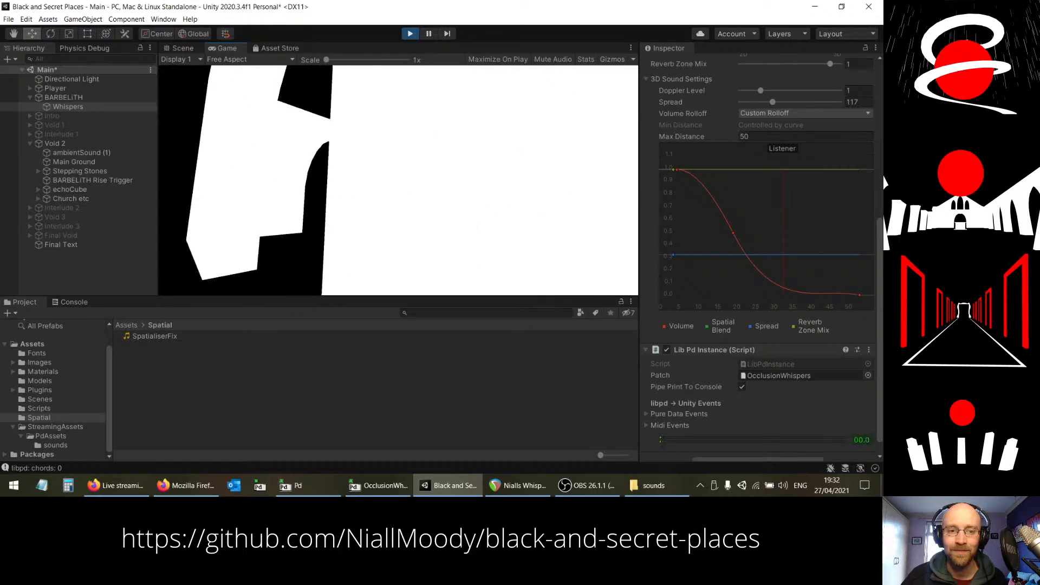
key(a)
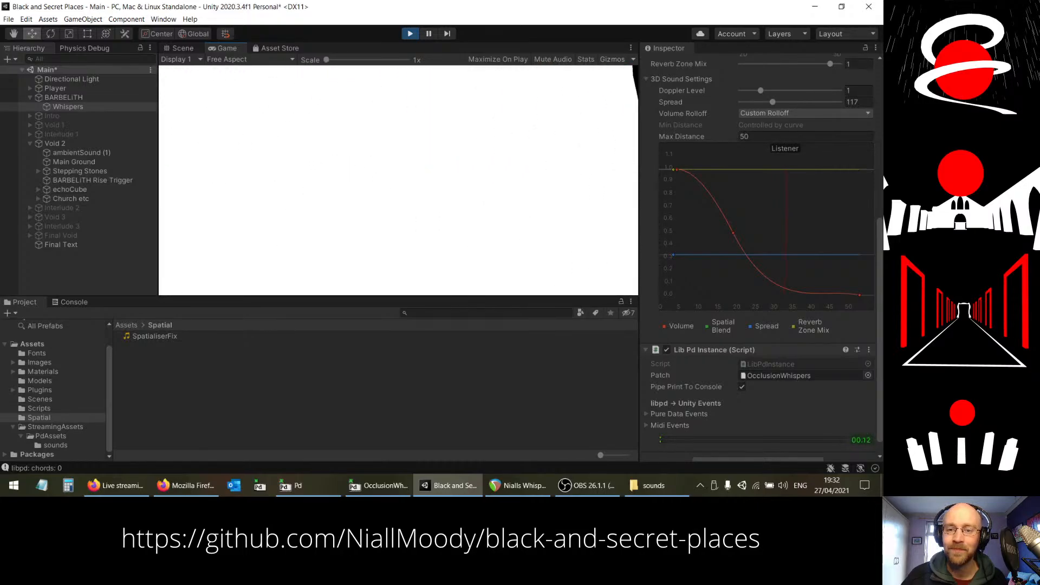
key(a)
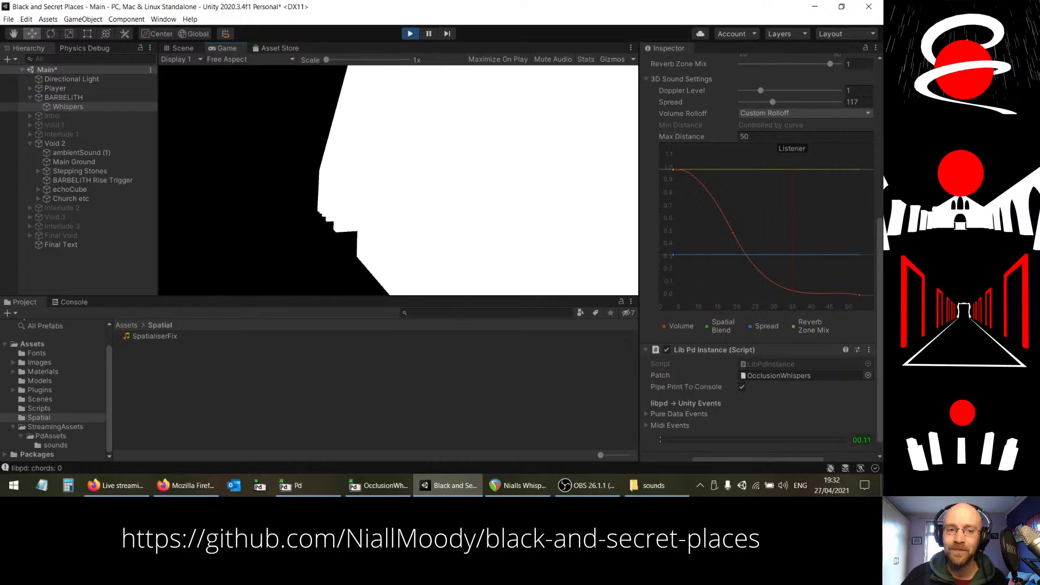
Step: Walk back in between the church arches towards BARBELiTH to hear the whispers grow louder
key(w)
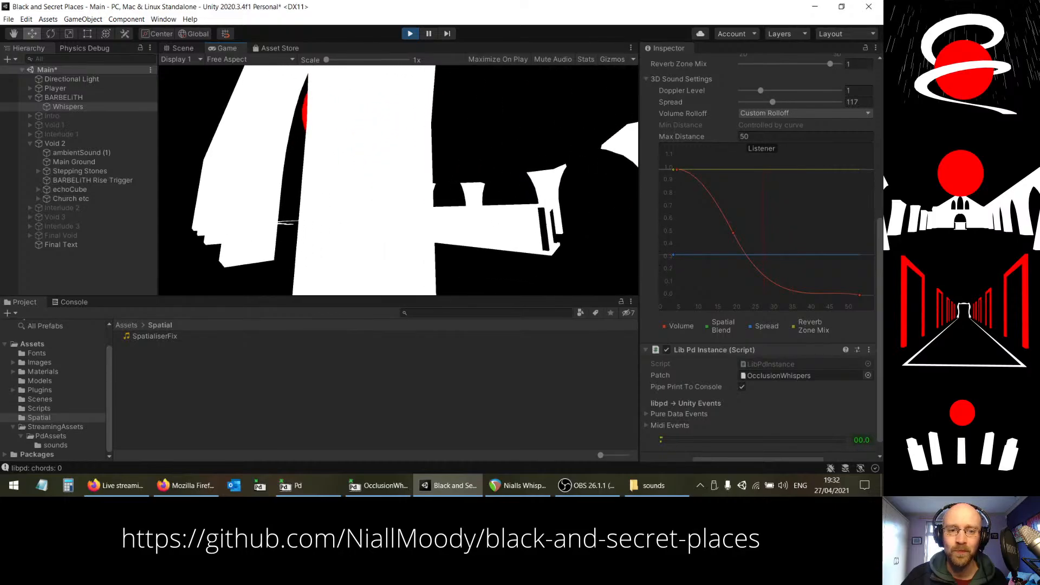
key(w)
key(d)
key(a)
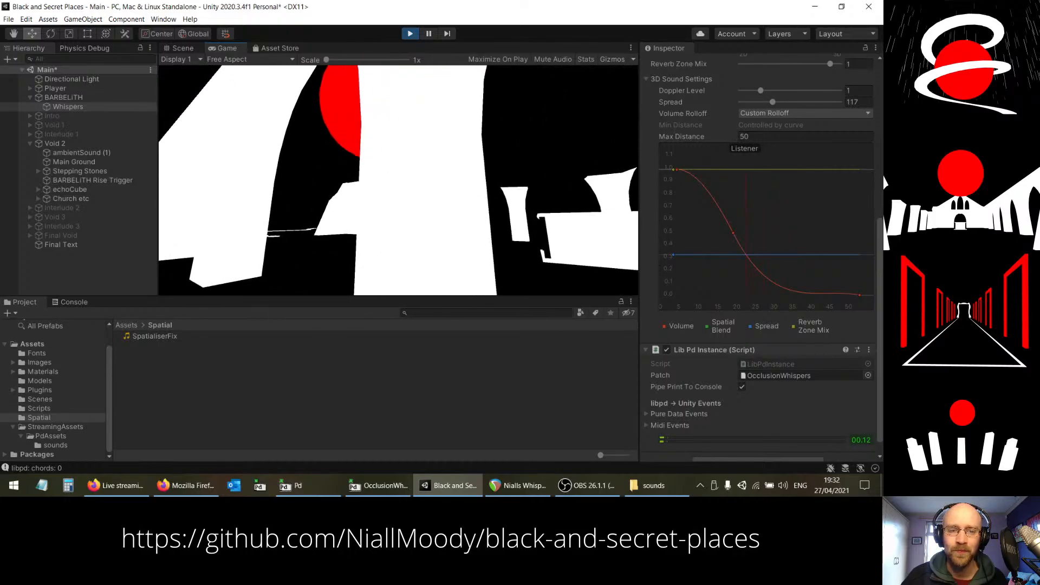
key(d)
key(w)
key(a)
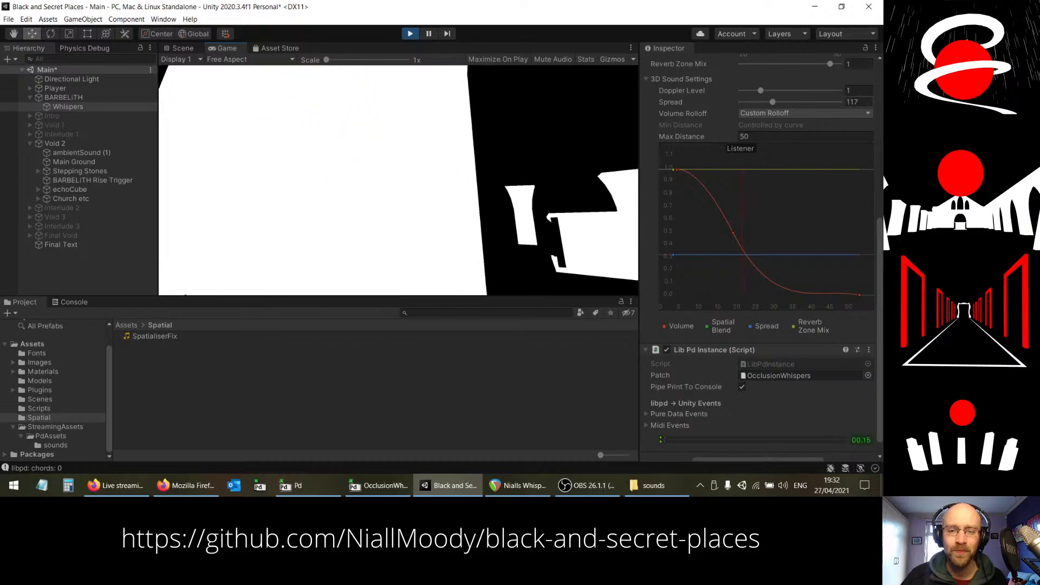
key(w)
key(a)
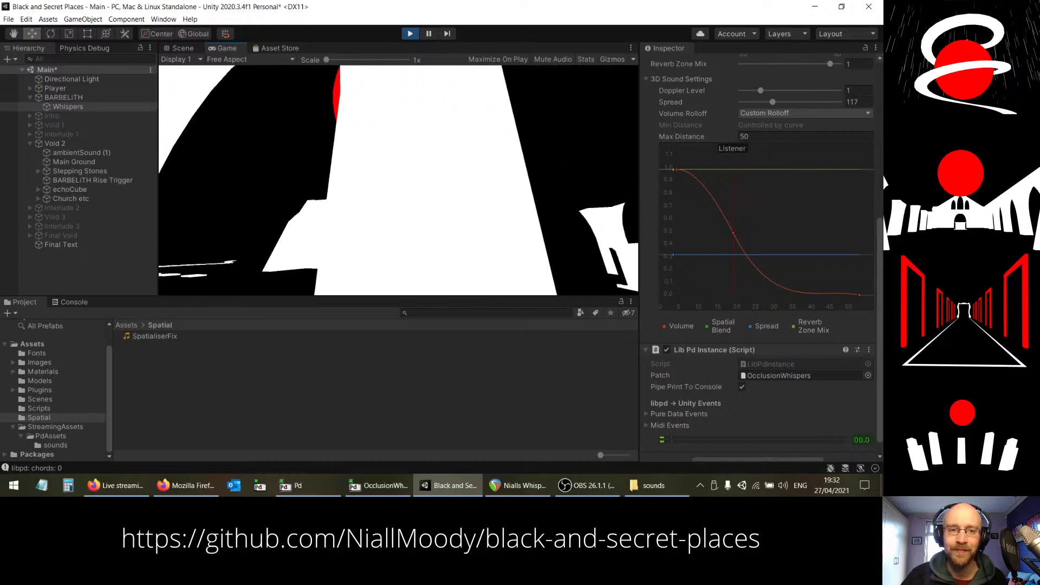
key(a)
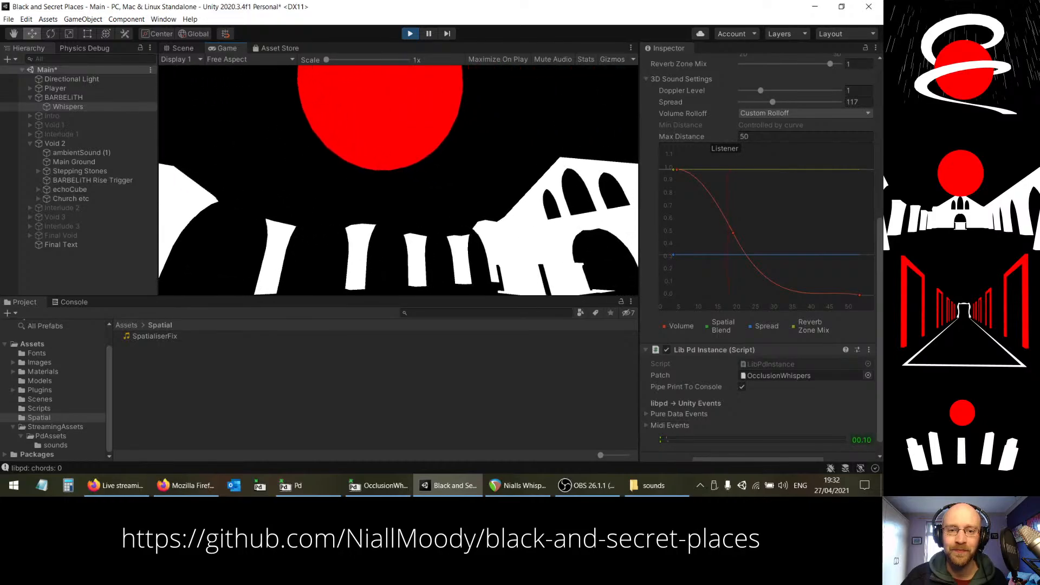
Step: Pass behind the church pillars close to BARBELiTH and listen to the whispers around the walls
key(w)
key(d)
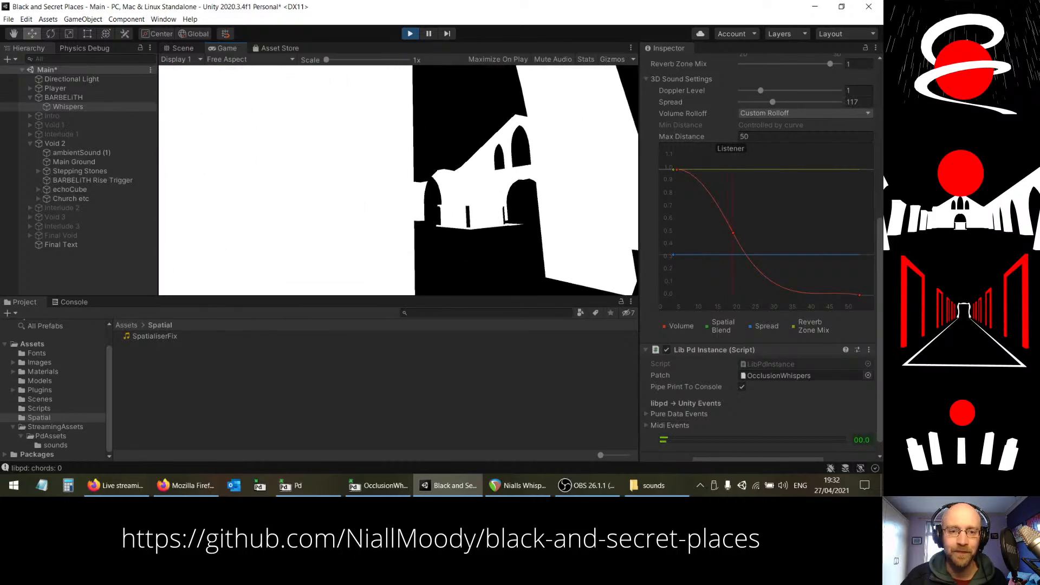
key(w)
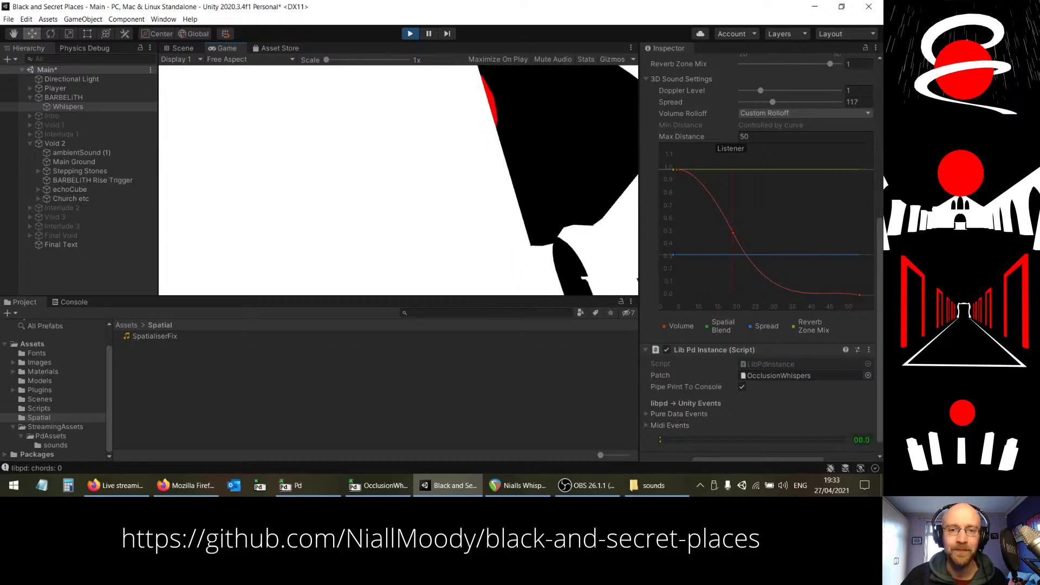
key(w)
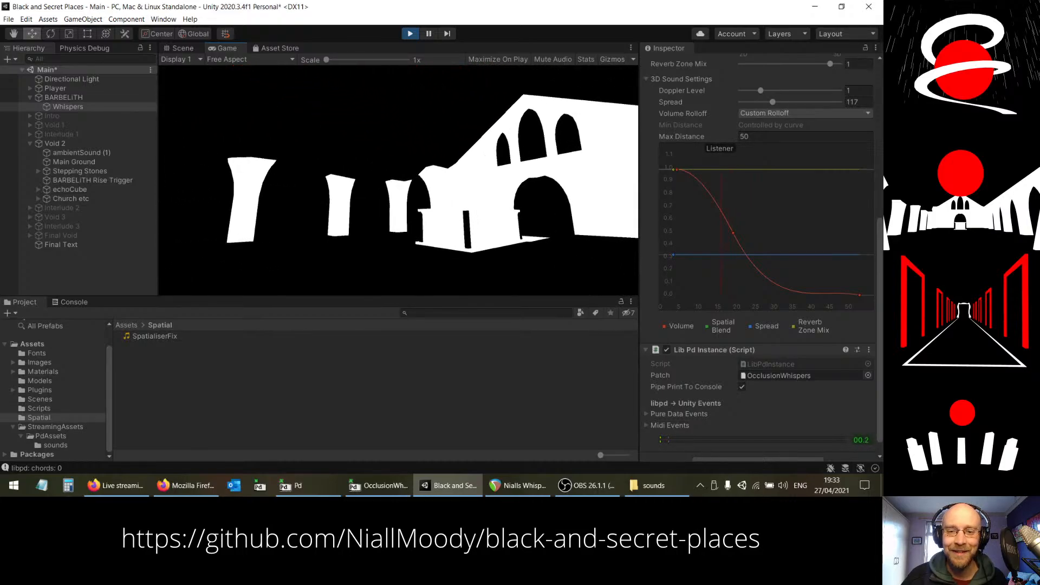
key(w)
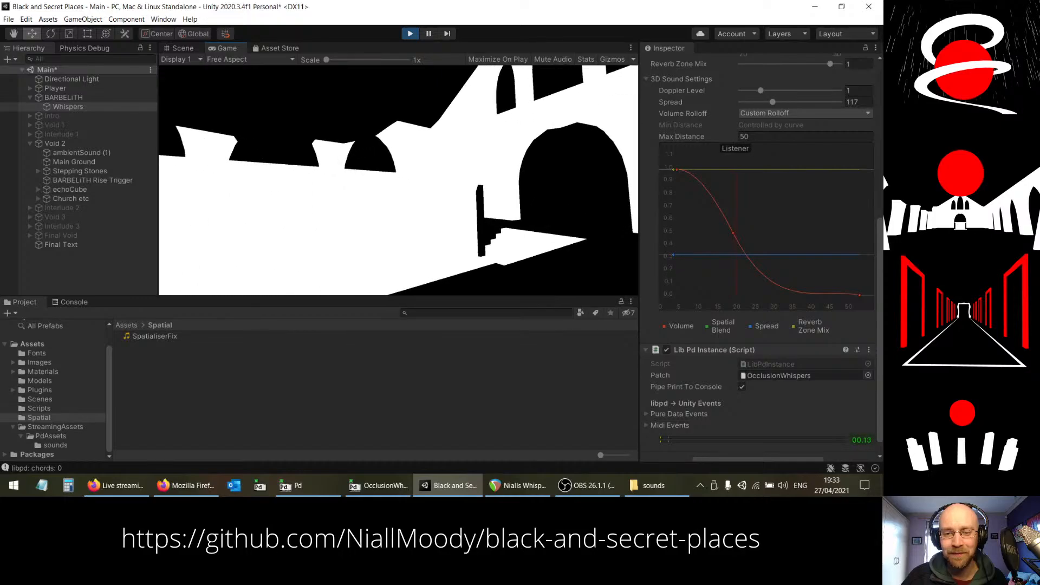
Step: Walk up to the white-framed doorway with the red branches while listening to the whispers, and stop the game
key(w)
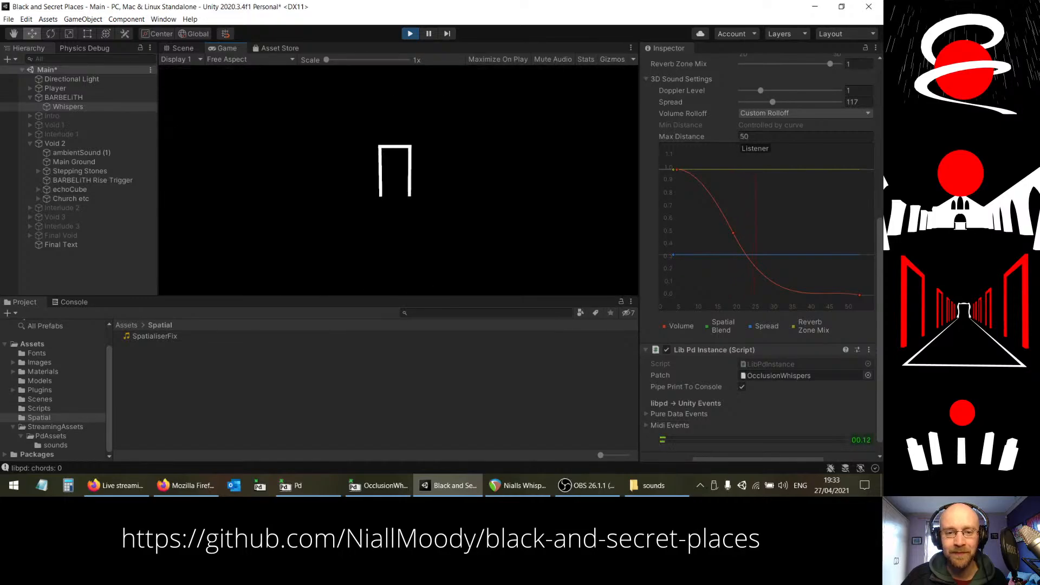
key(w)
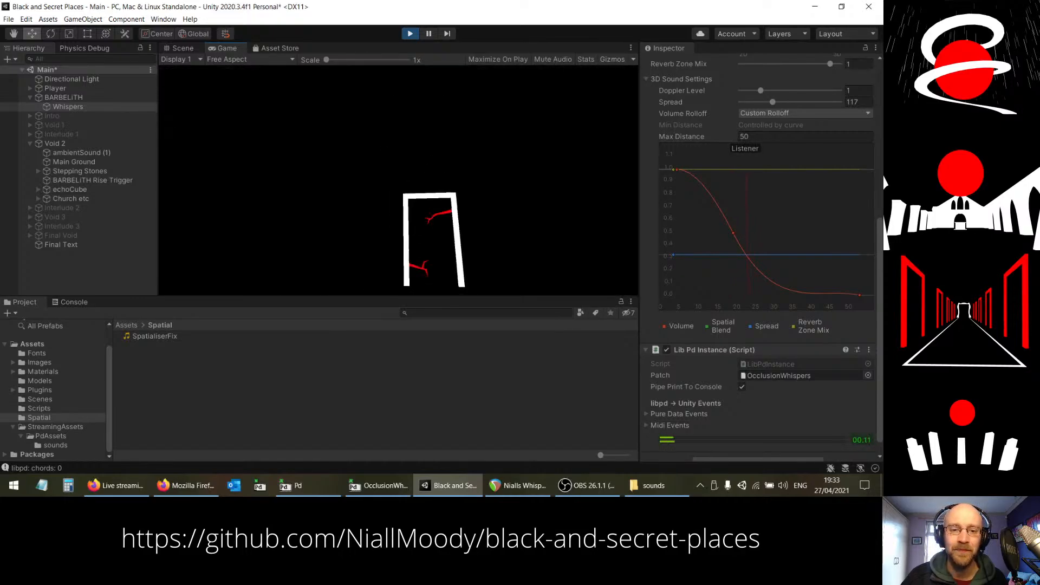
key(w)
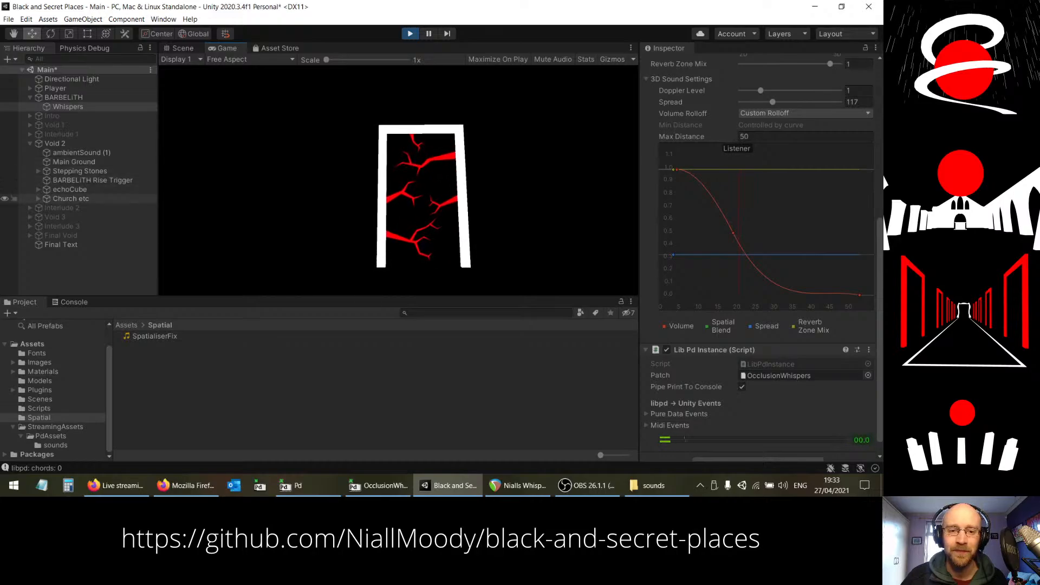
key(w)
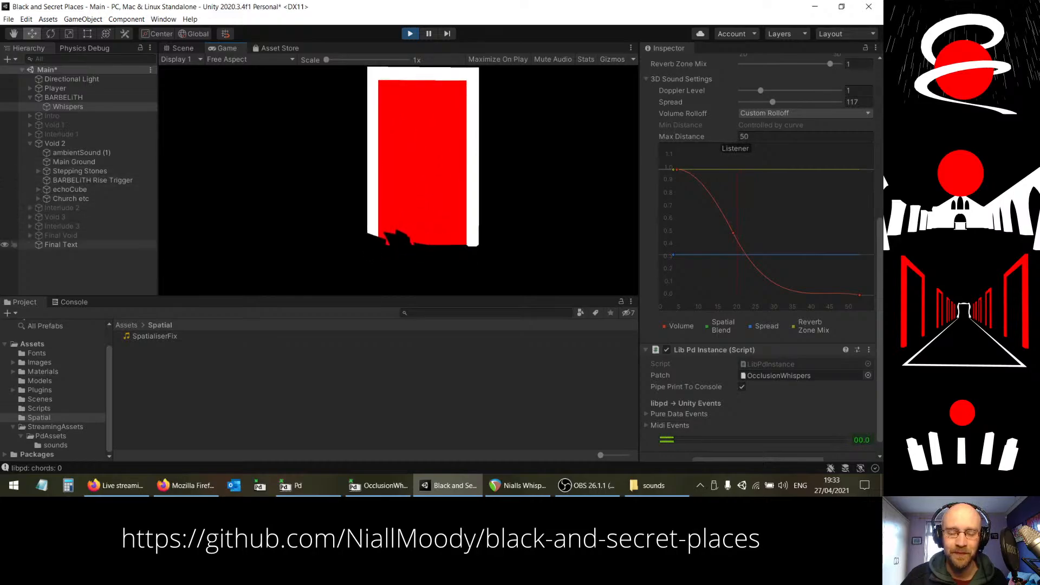
key(s)
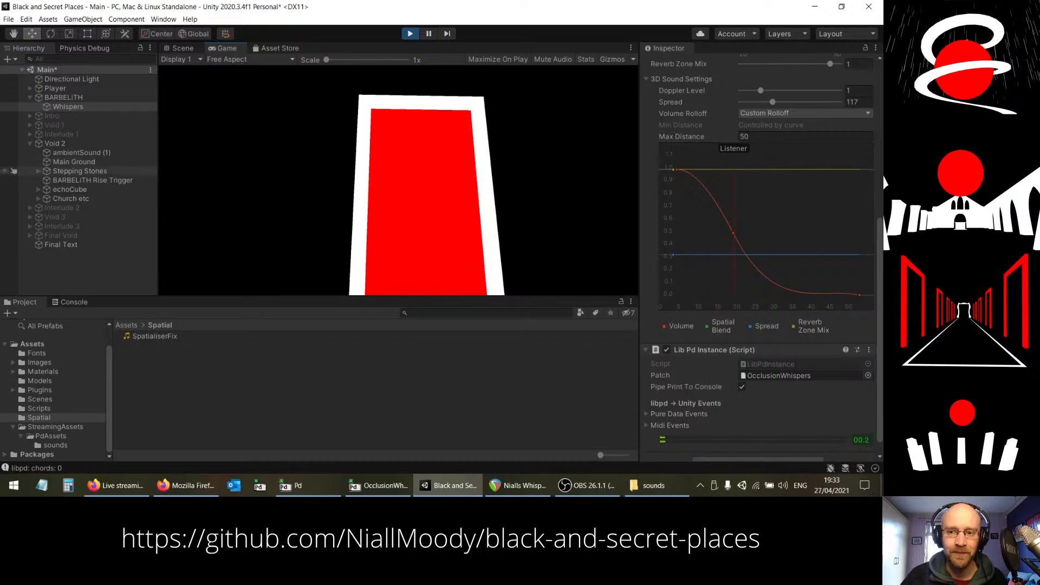
key(w)
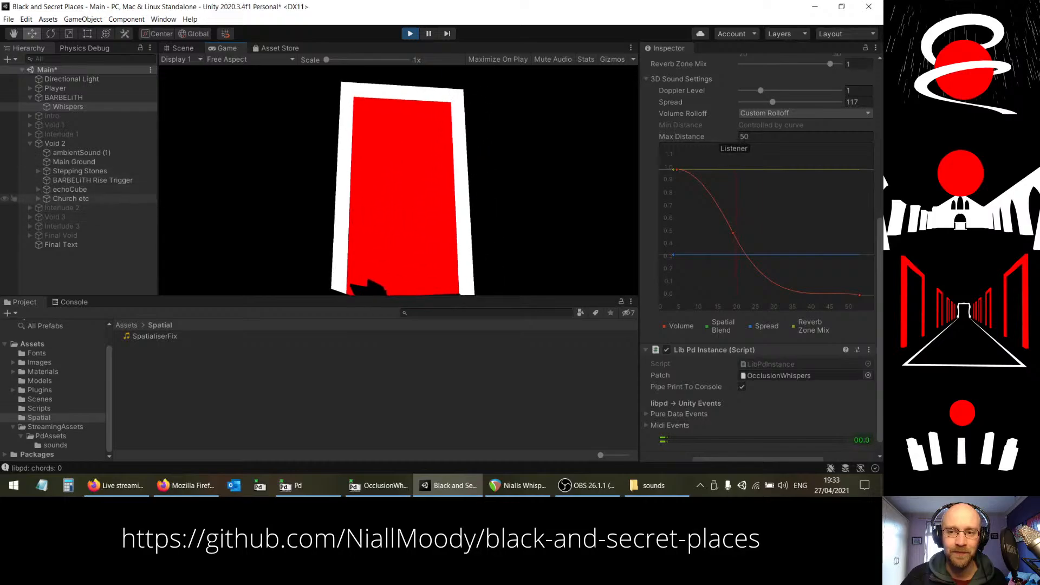
key(w)
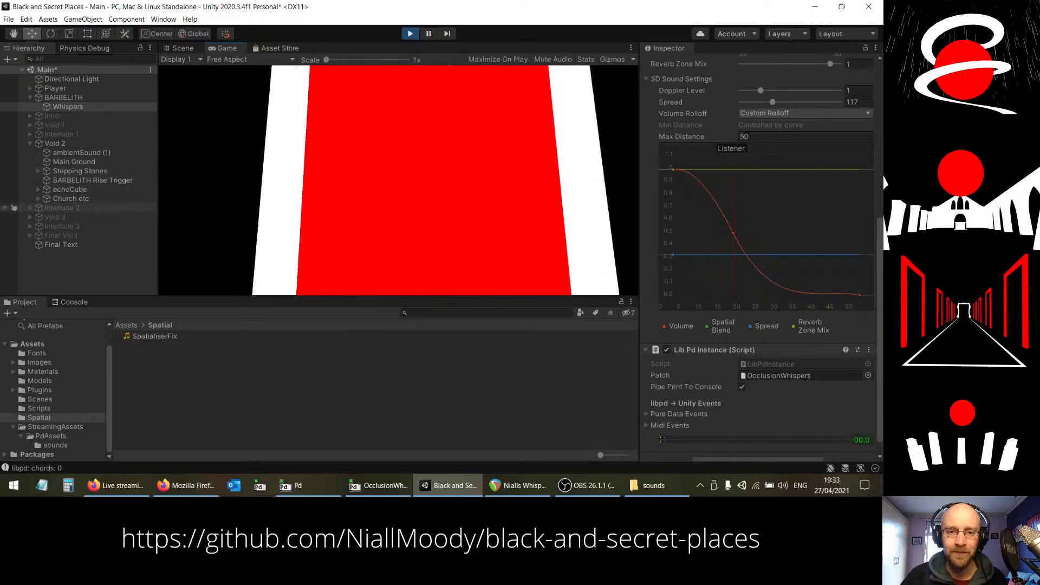
click(418, 34)
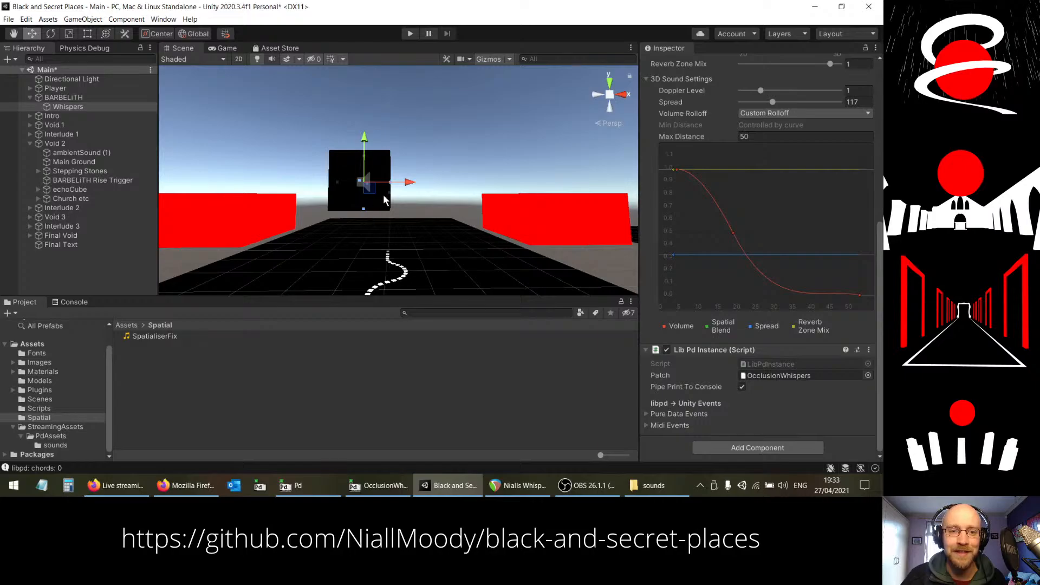
Step: Examine the church's walls and arches in the scene, and the Whispers source's position relative to the voids
alt+drag(384, 200, 644, 205)
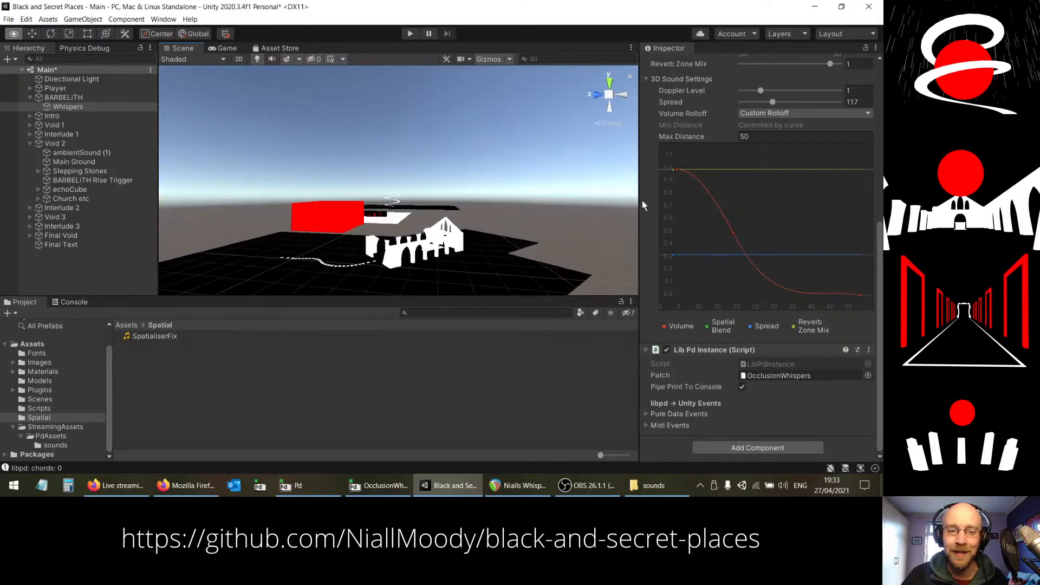
right_drag(642, 200, 543, 299)
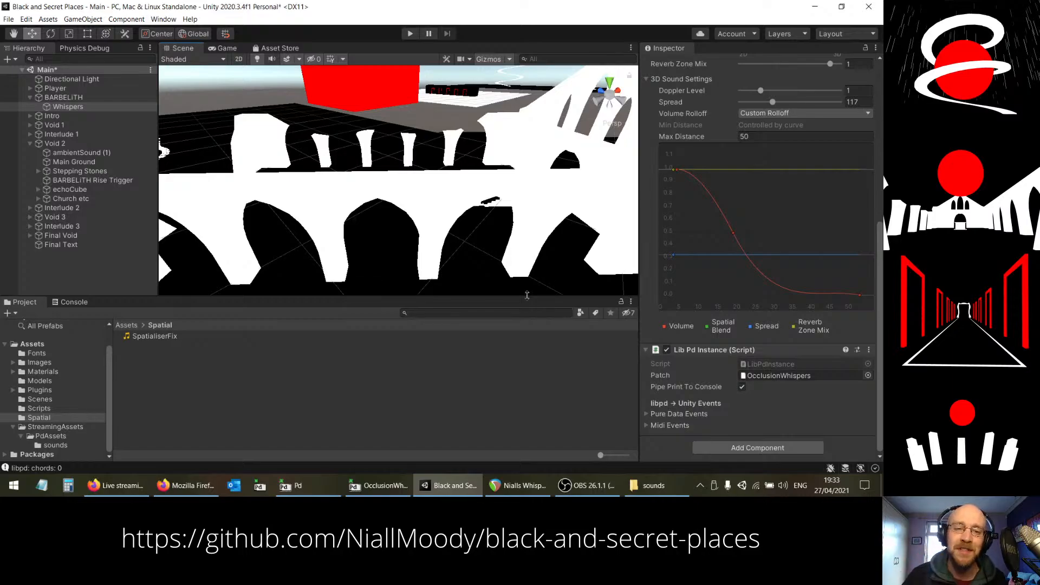
alt+drag(398, 189, 623, 195)
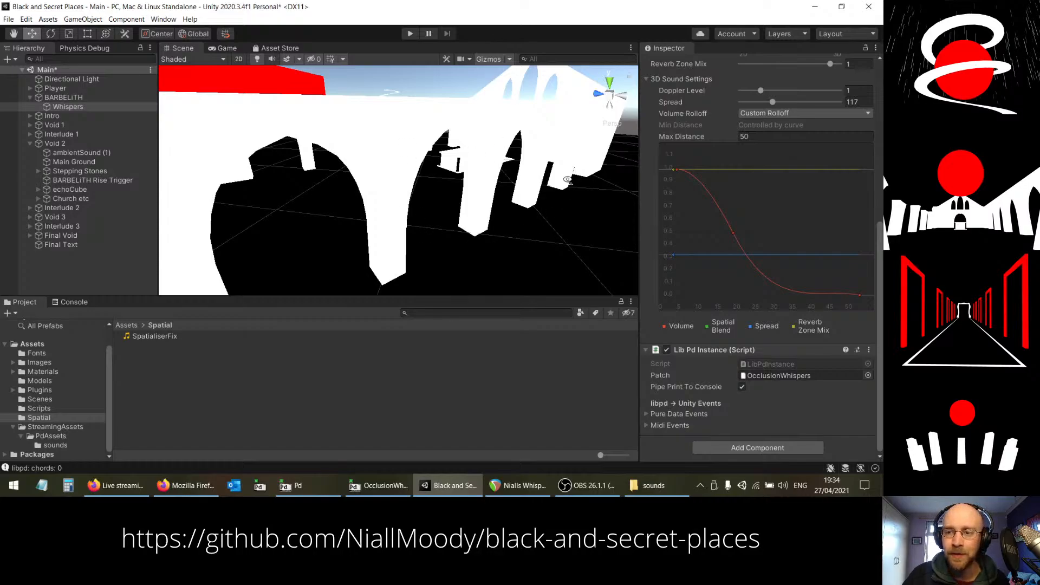
right_drag(568, 179, 143, 124)
key(a)
right_drag(144, 126, 221, 167)
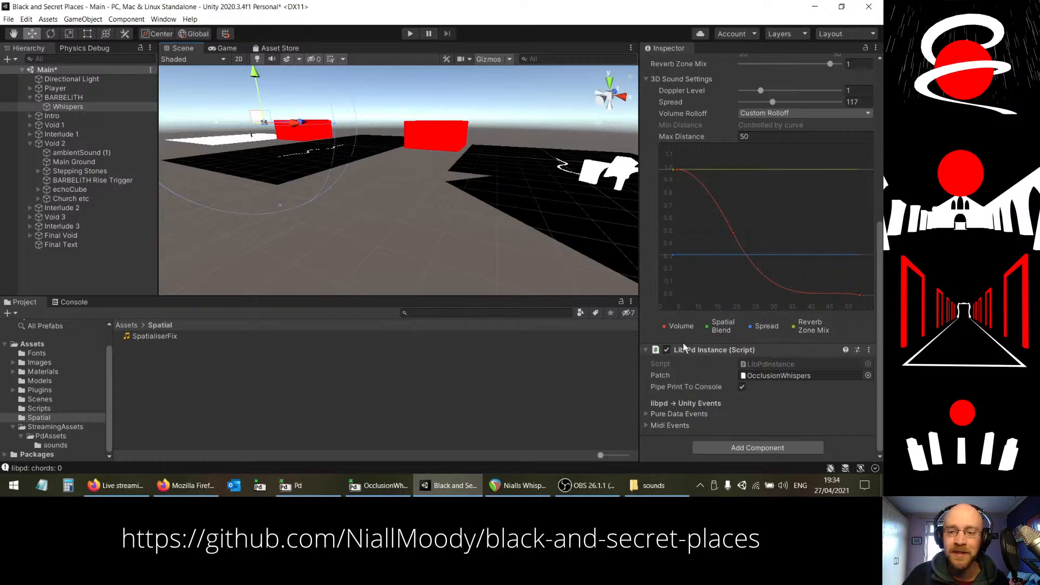
right_drag(425, 216, 374, 91)
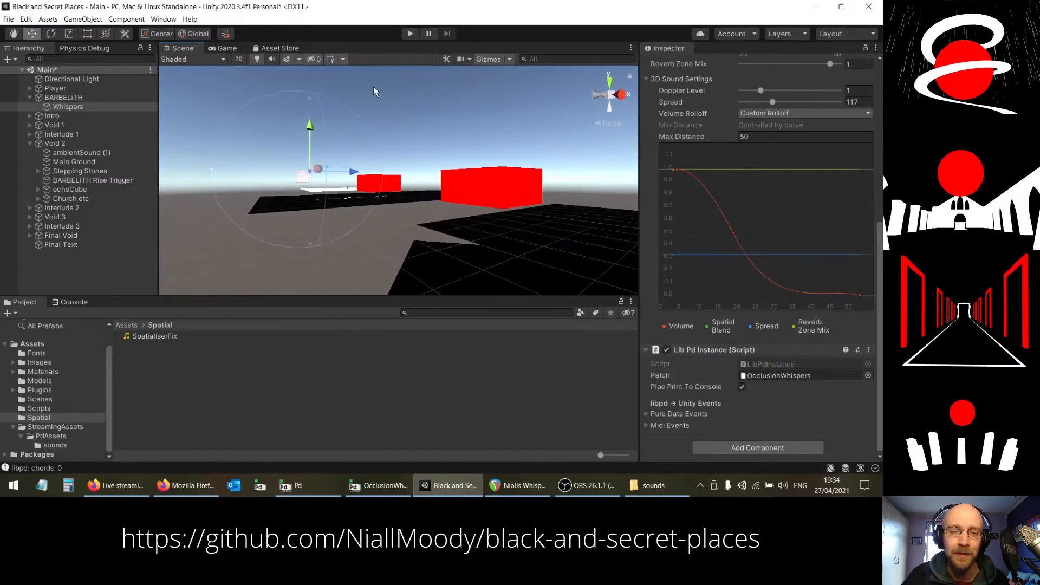
Step: Start the game and walk through the human-sized door into the first void
click(410, 33)
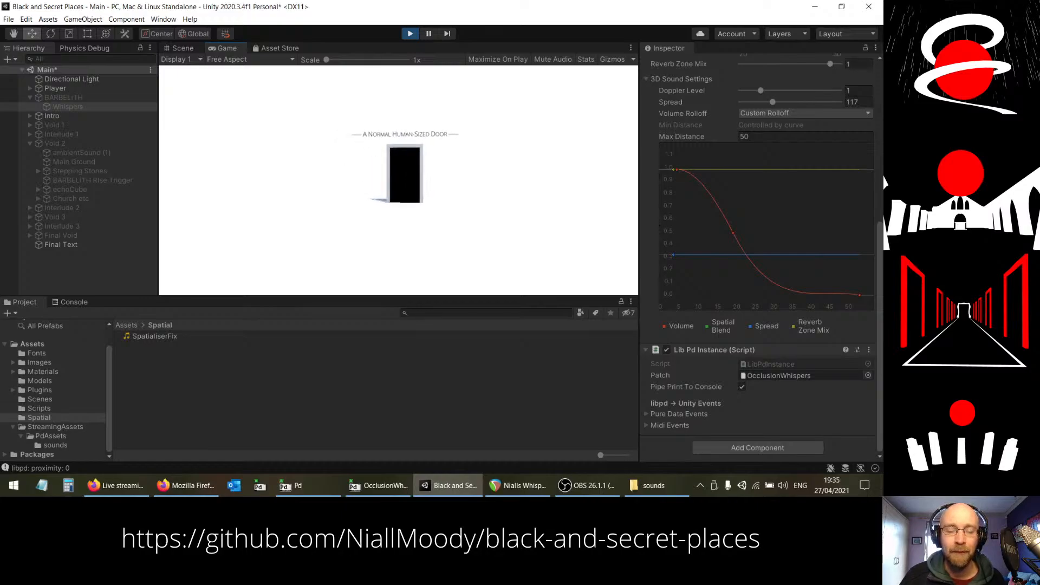
key(w)
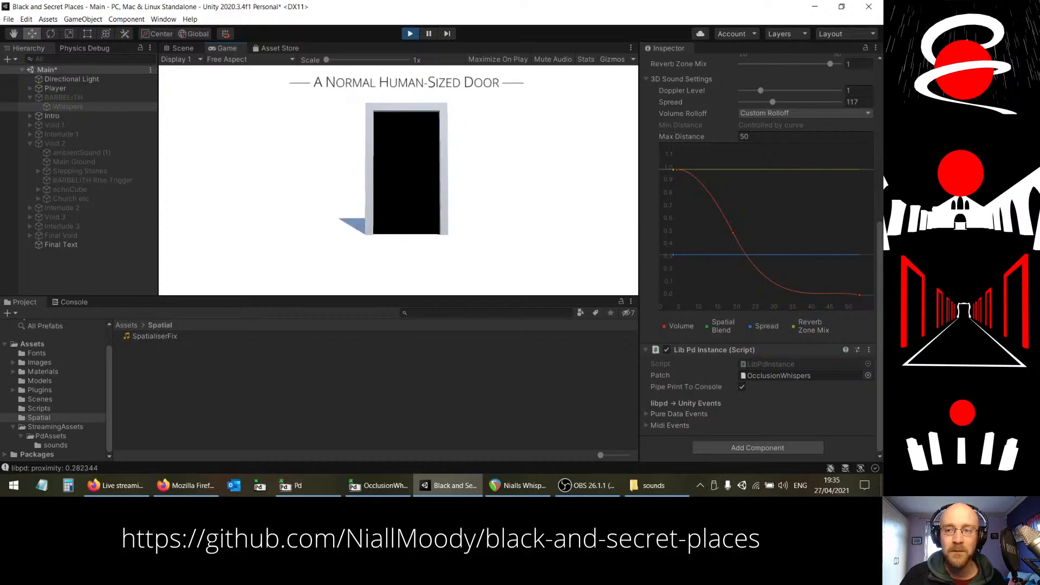
key(w)
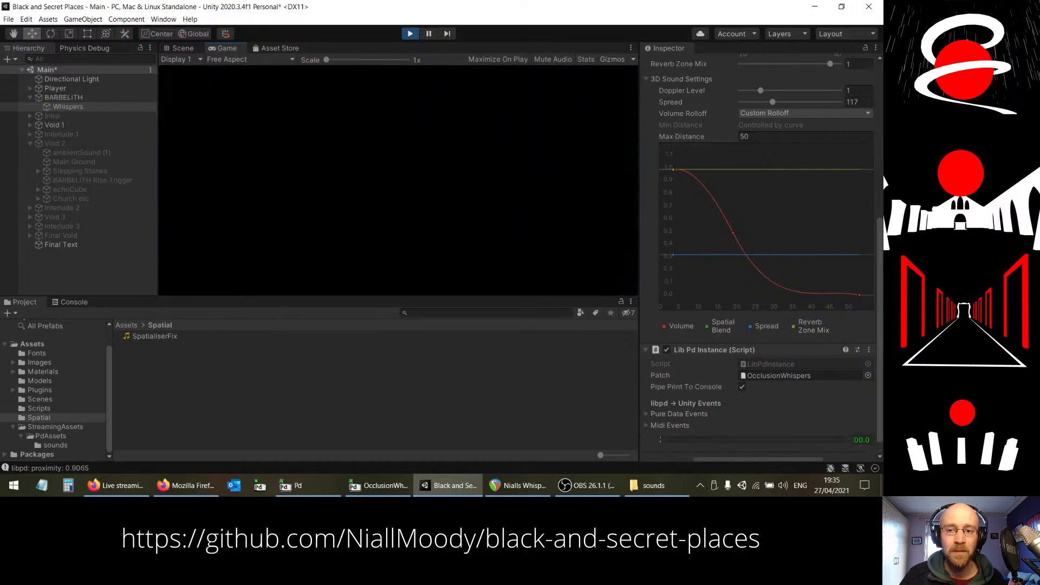
key(w)
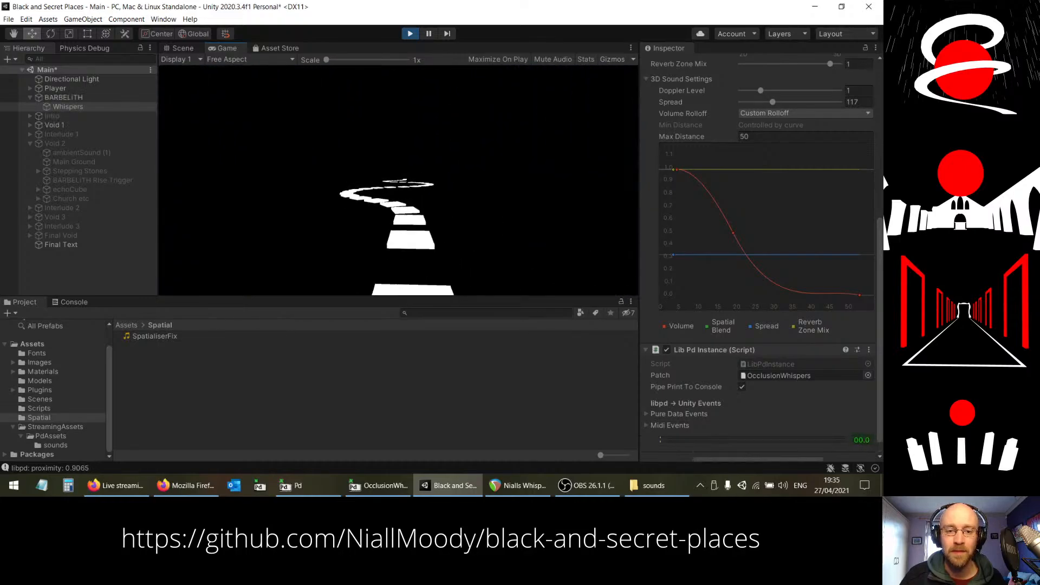
Step: Follow the winding stepping stones through Void 1 to BARBELiTH while listening to the whispers
key(w)
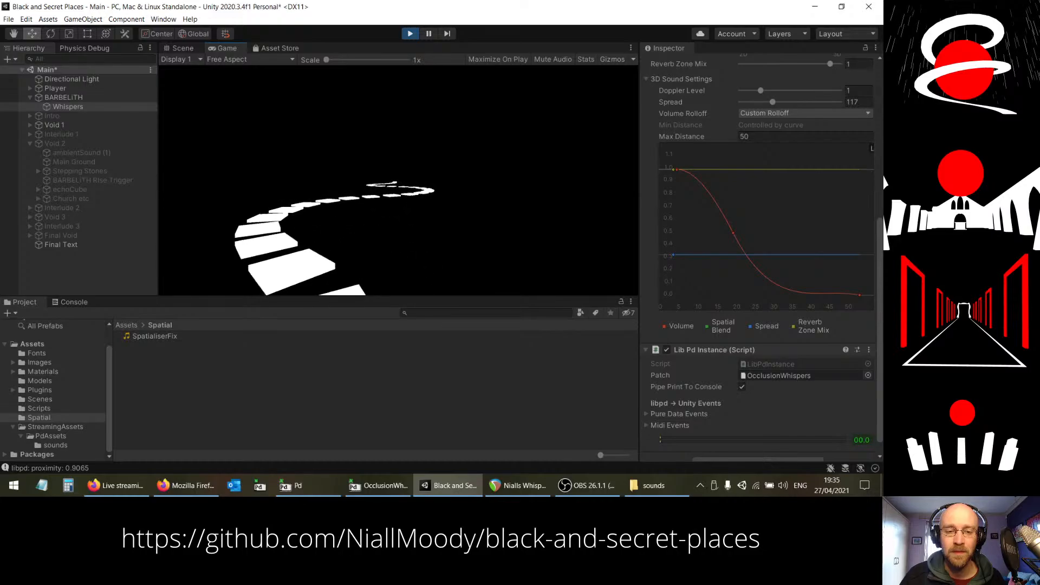
key(w)
key(w)
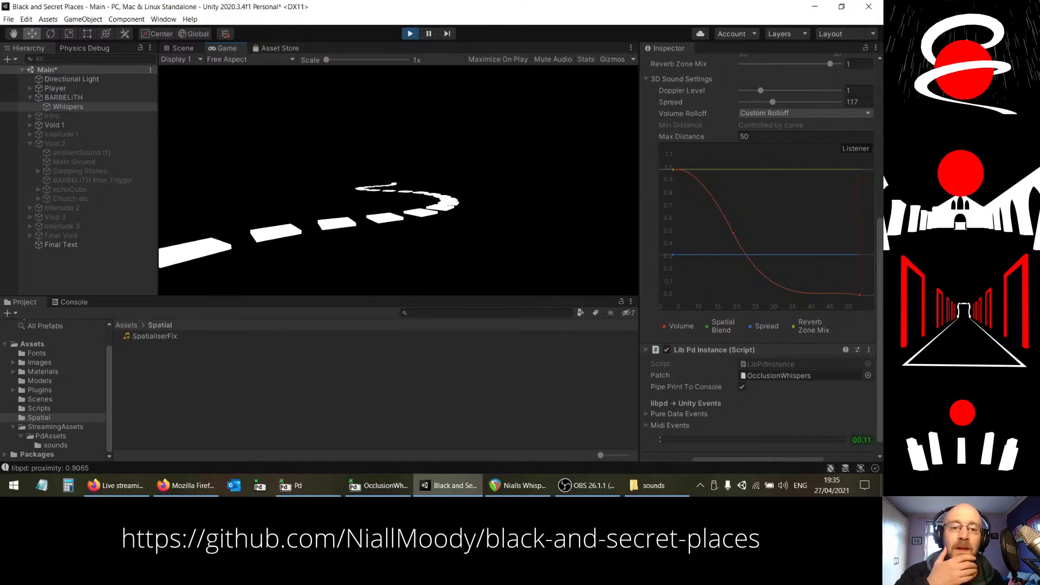
key(w)
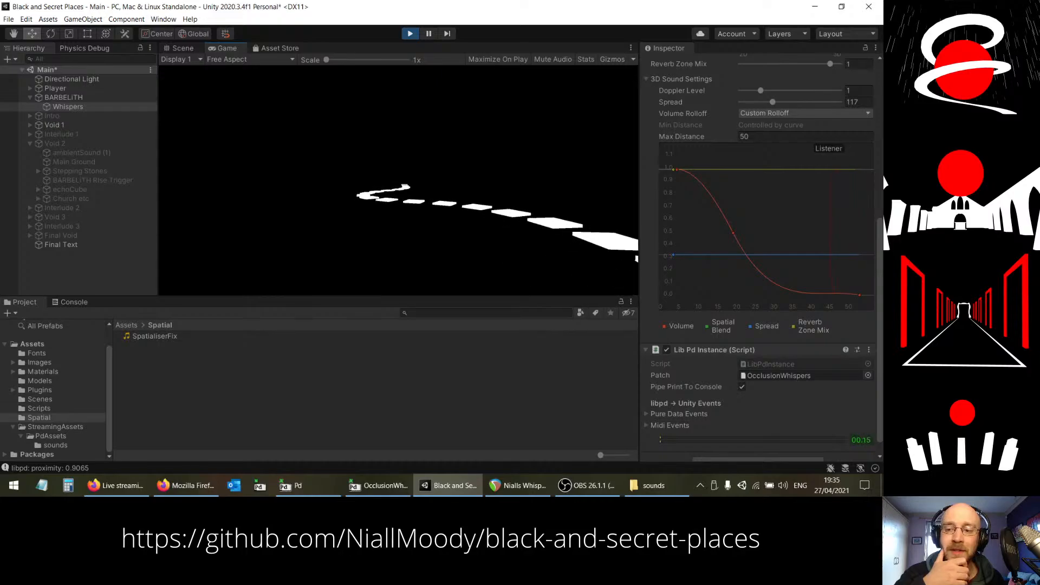
key(w)
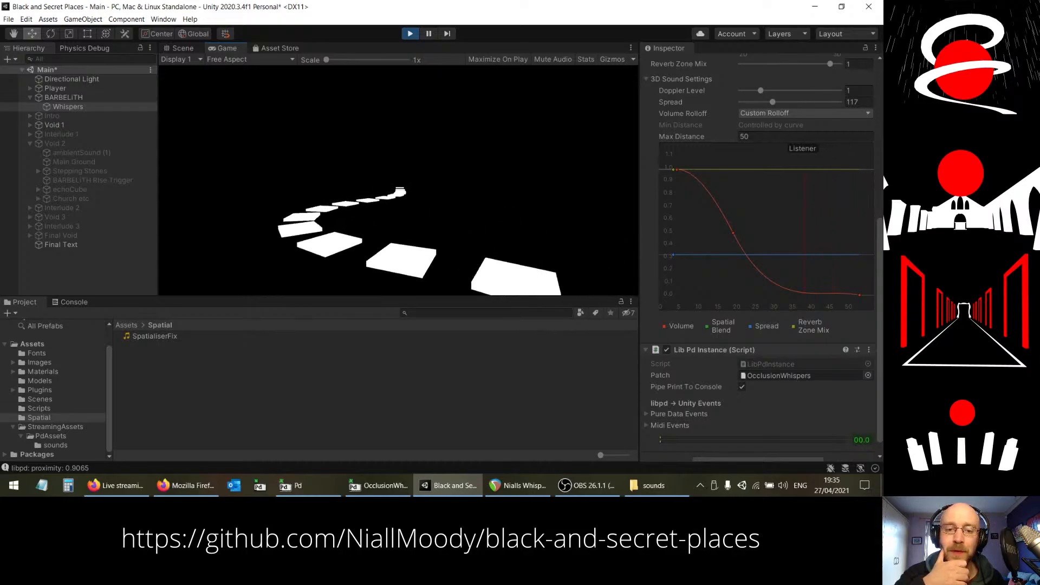
key(w)
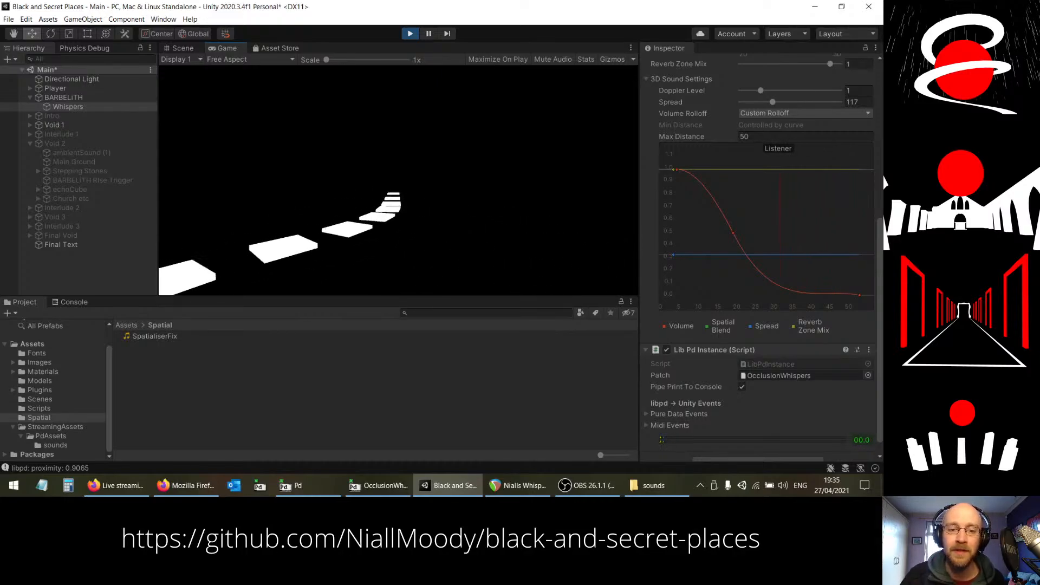
key(w)
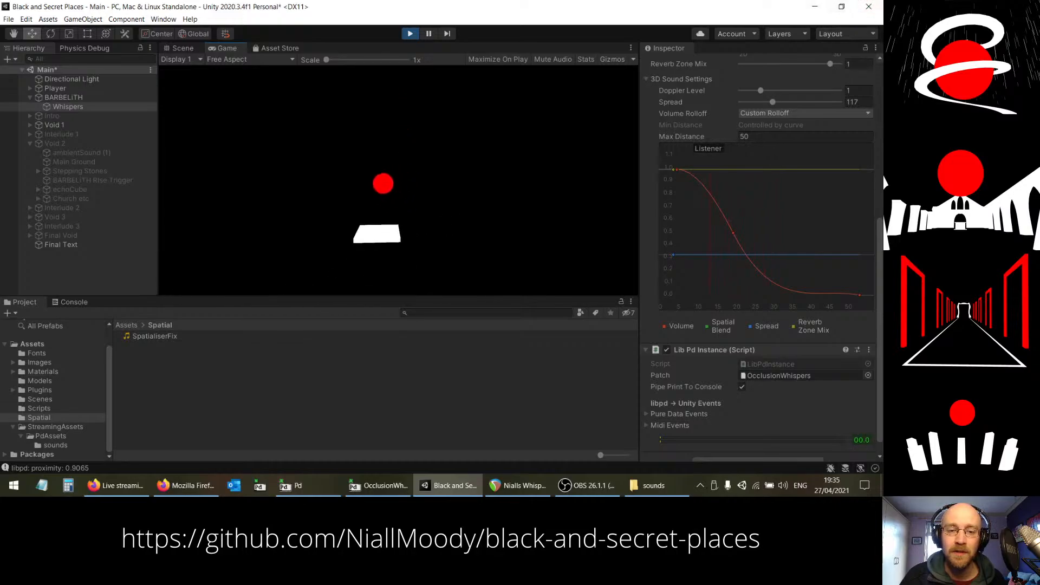
key(w)
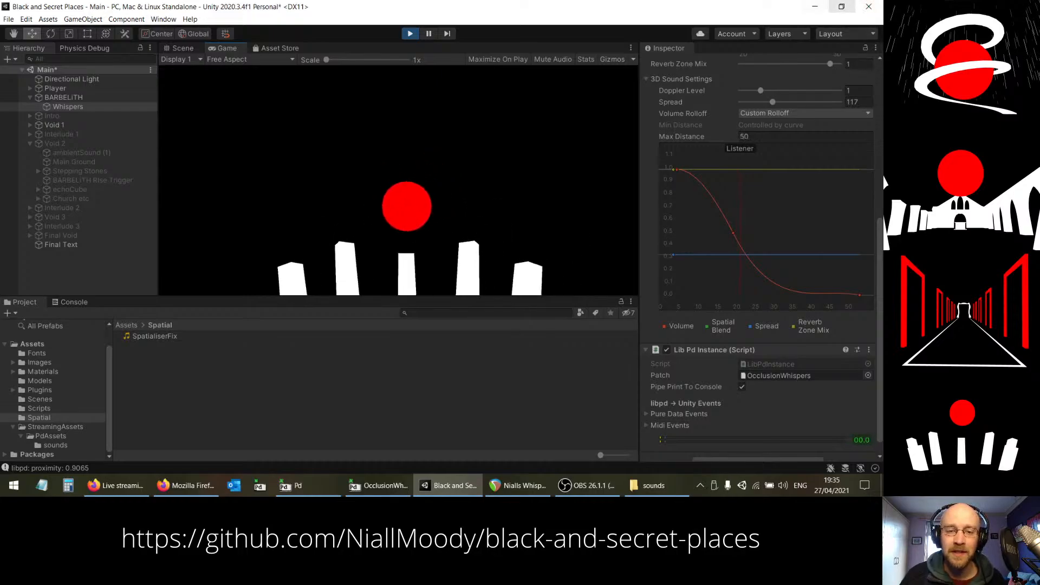
Step: Move around inside the stone ring beneath BARBELiTH to hear how the whispers shift between the stones
key(w)
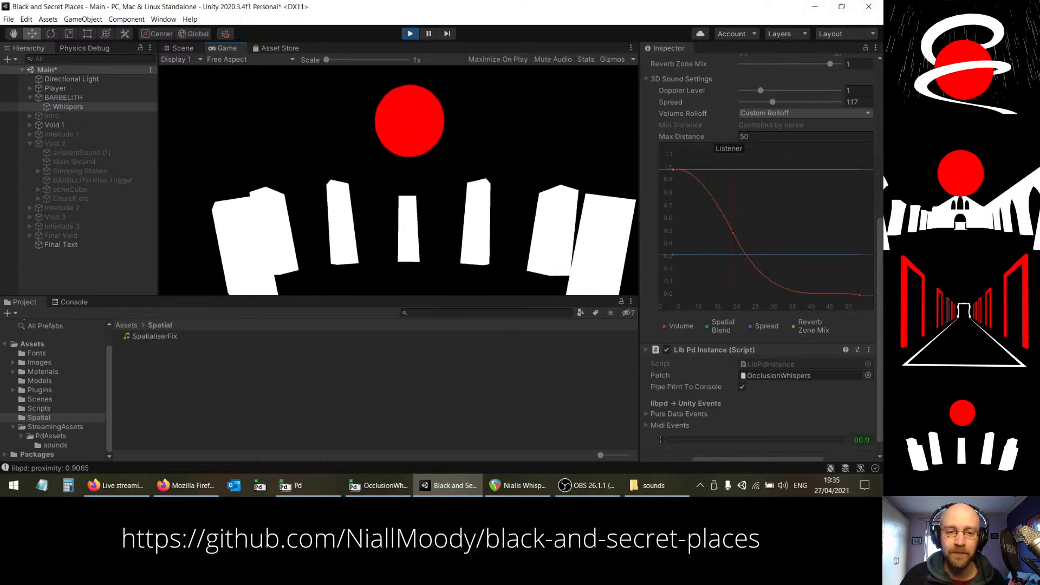
key(a)
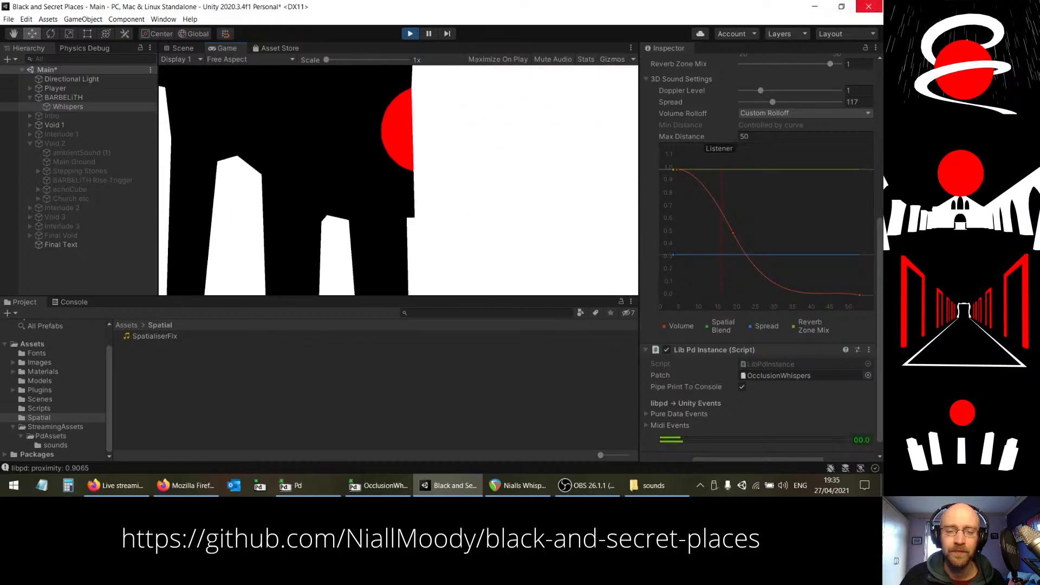
key(d)
key(s)
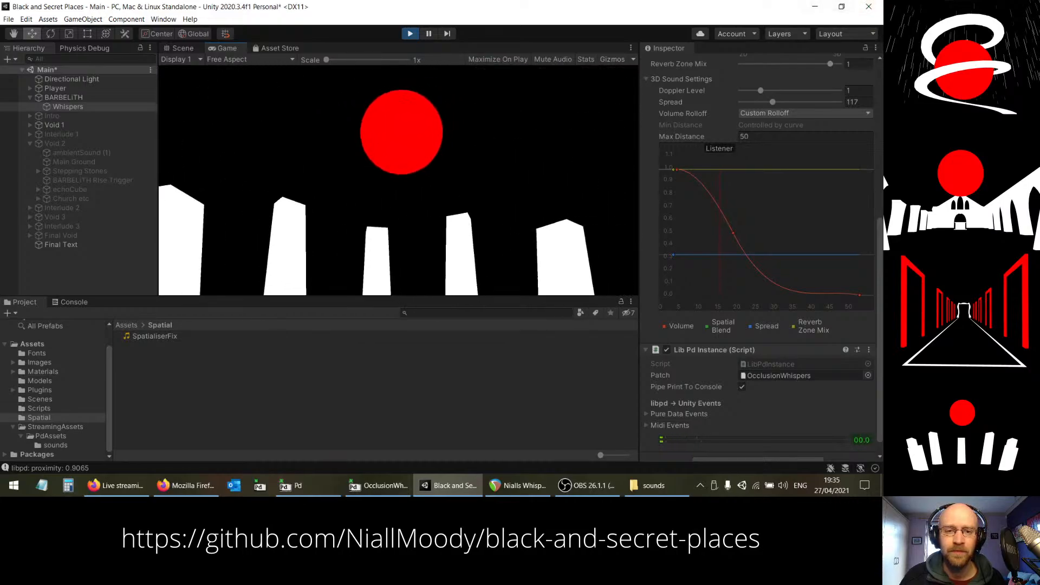
key(w)
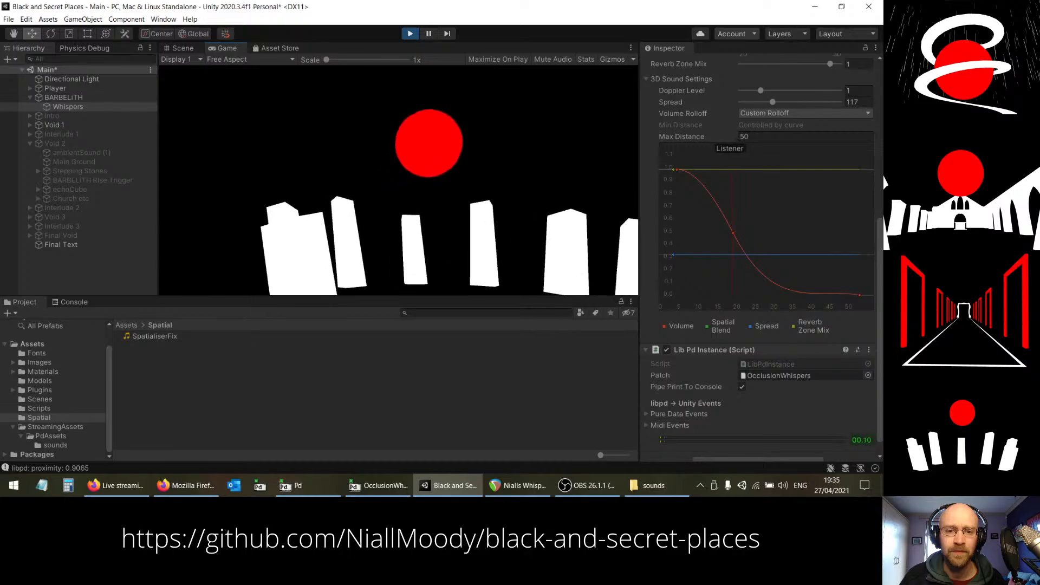
key(a)
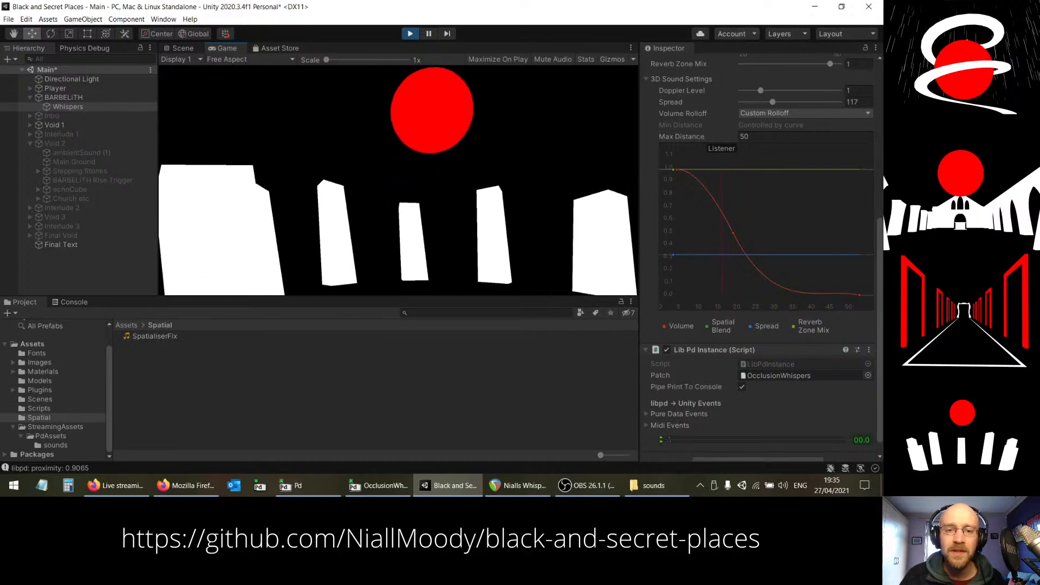
key(d)
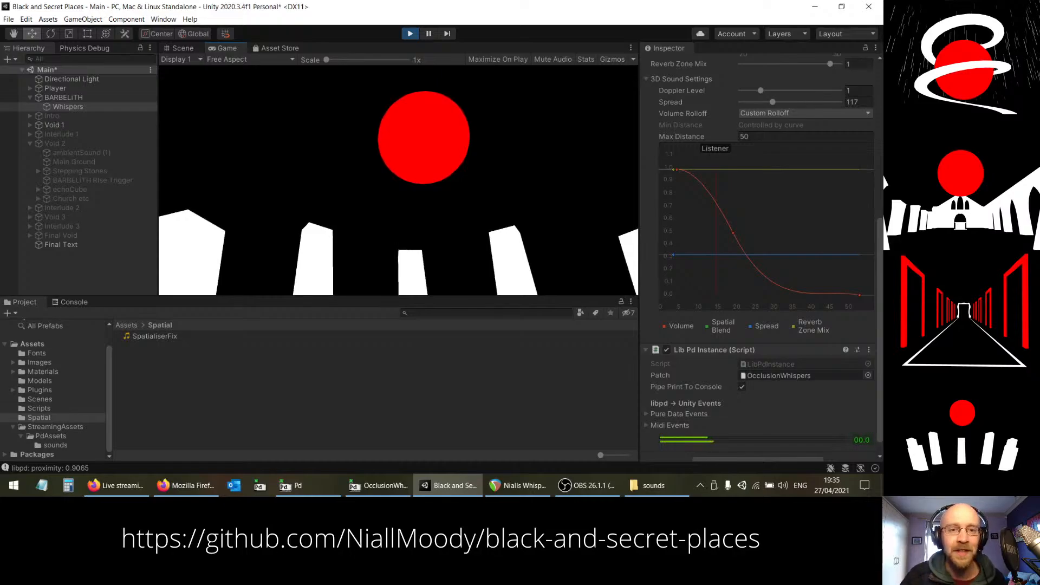
Step: Inspect the stone ring in the scene, activate the Door object under Void 1's Stone Ring, and return to the running game
key(Escape)
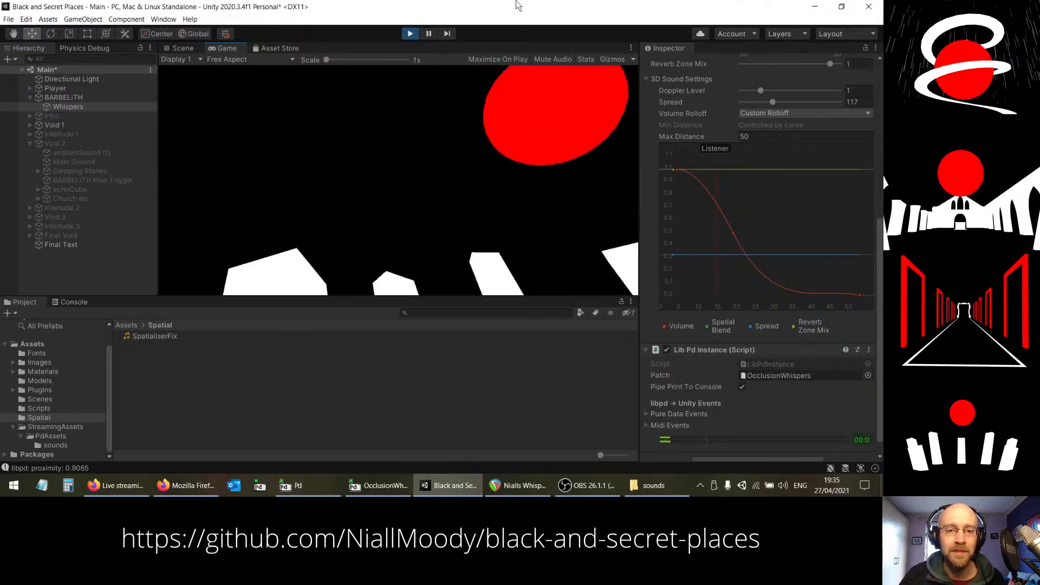
click(184, 49)
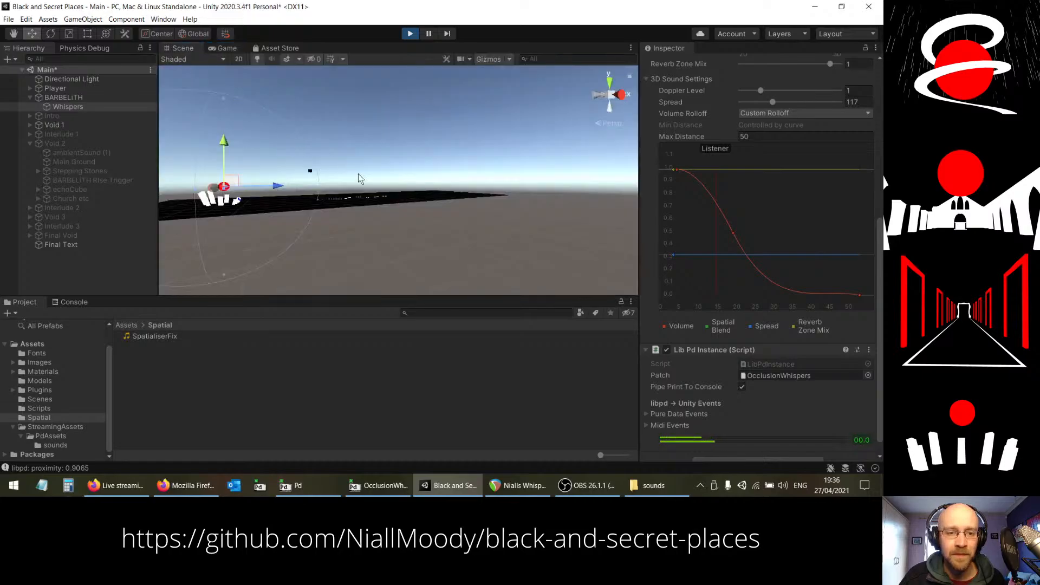
right_drag(359, 179, 385, 215)
key(w)
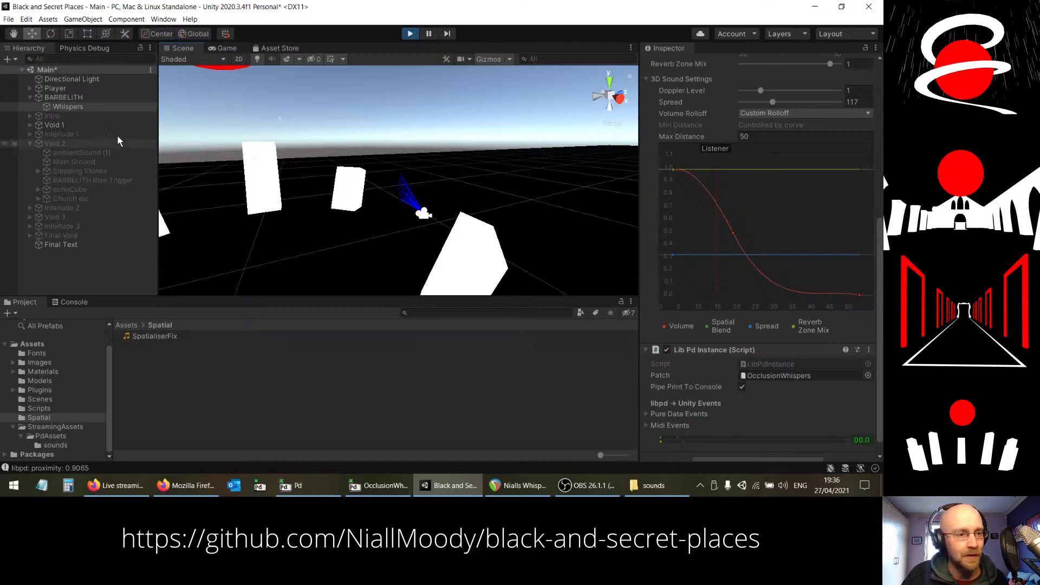
click(29, 125)
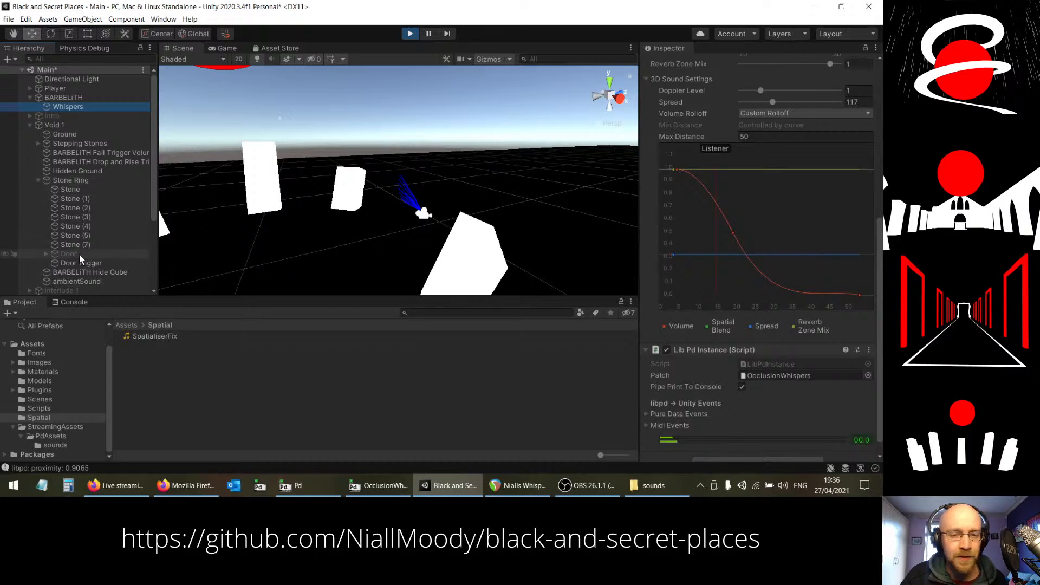
scroll(689, 215, up, 9)
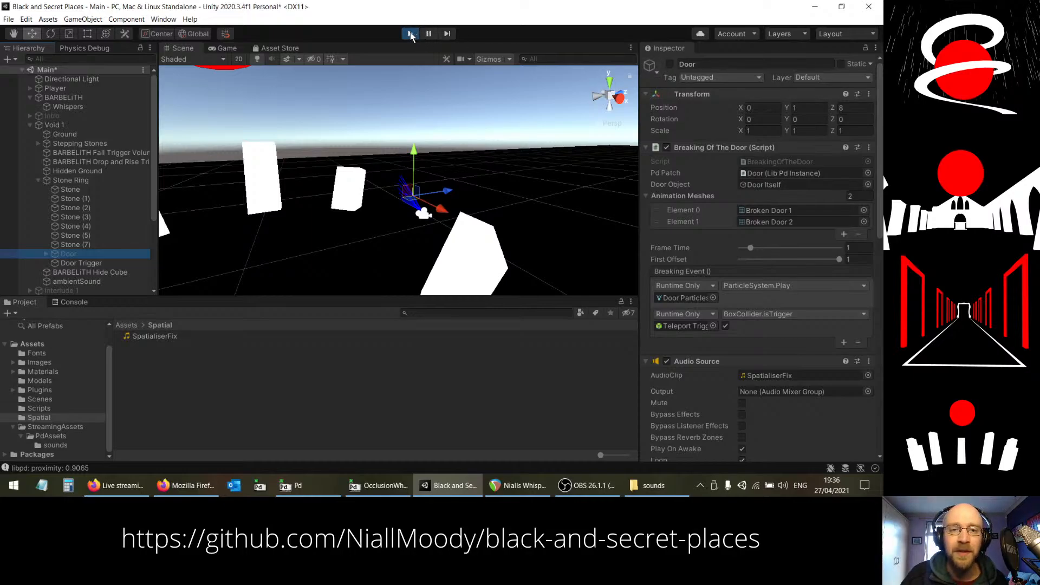
click(220, 46)
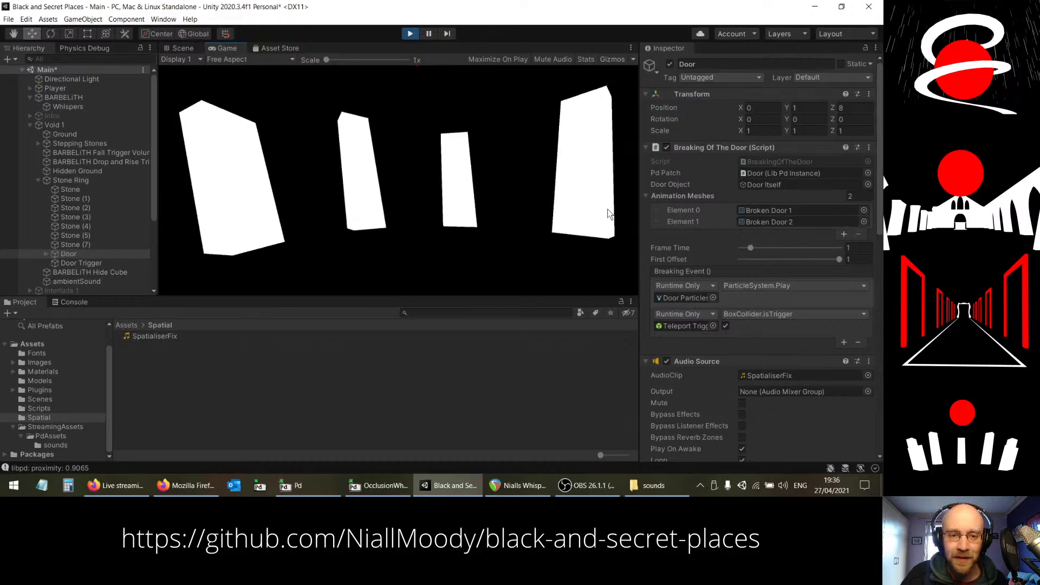
Step: Walk through the broken red door and cross the red interlude into the church void
key(w)
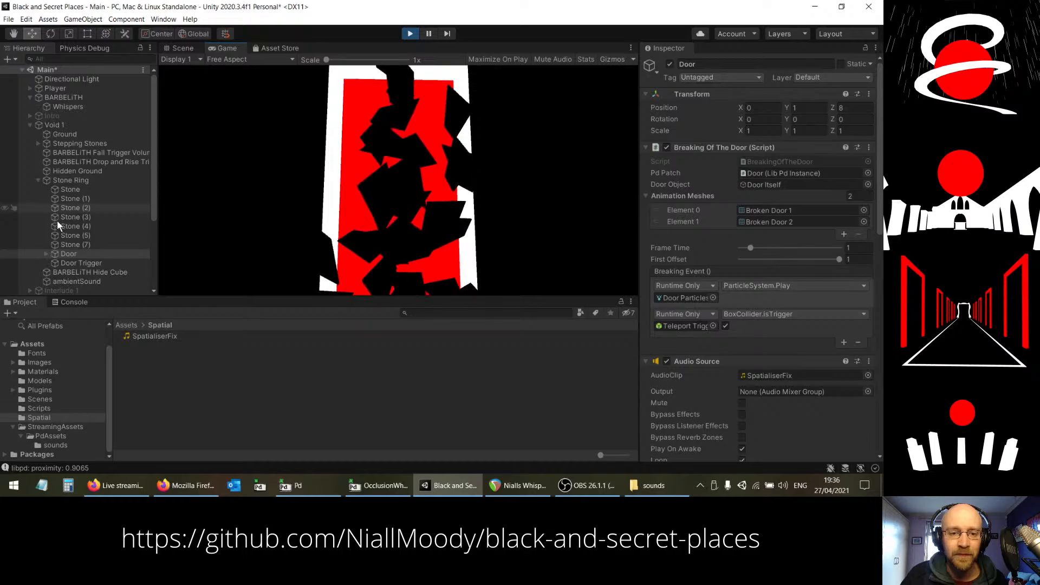
key(w)
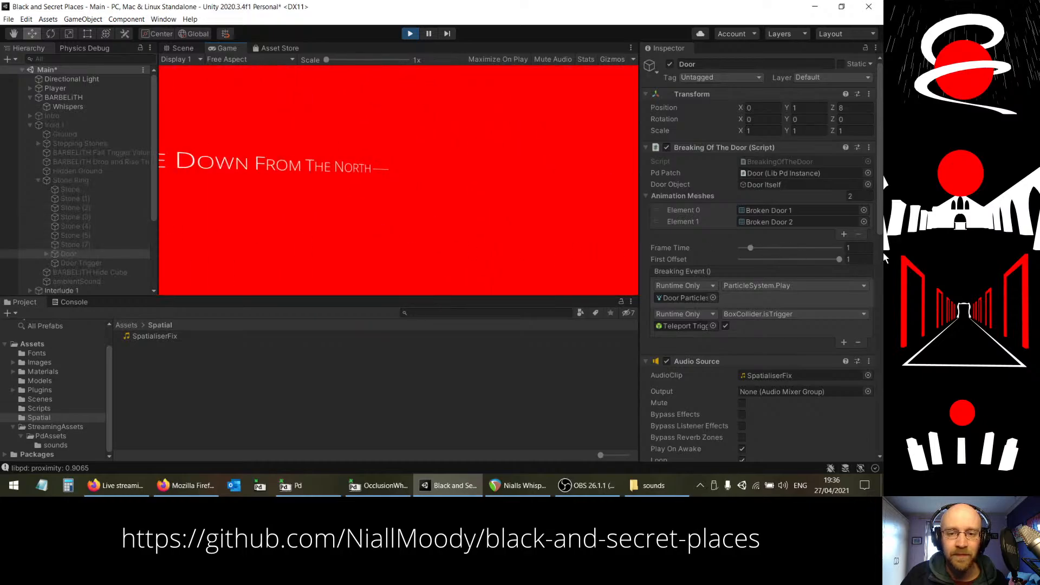
key(w)
key(w)
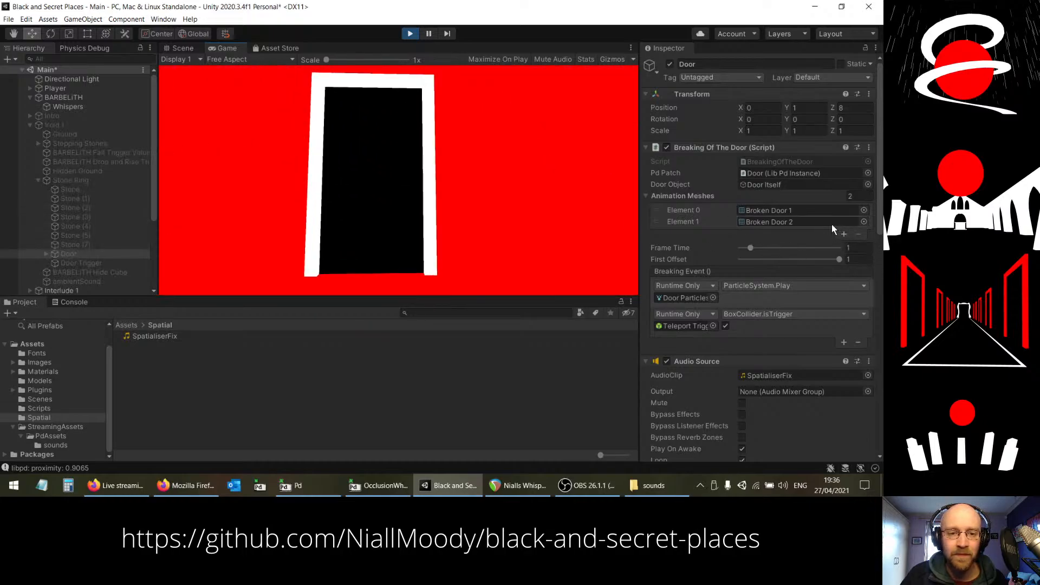
key(w)
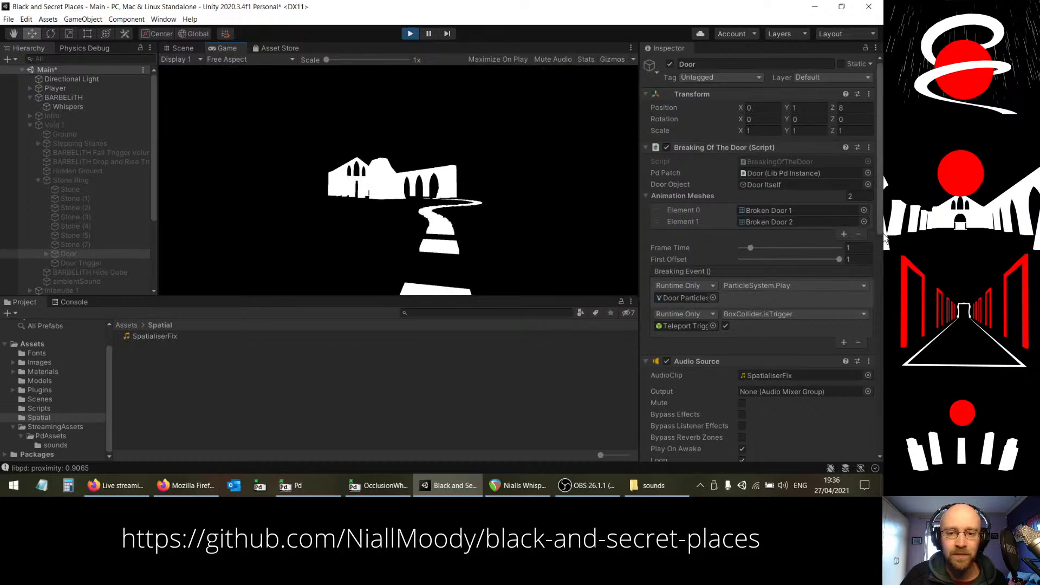
Step: Follow the winding stepping stones to the ruined church and enter the nave where BARBELiTH rises from the ground
key(w)
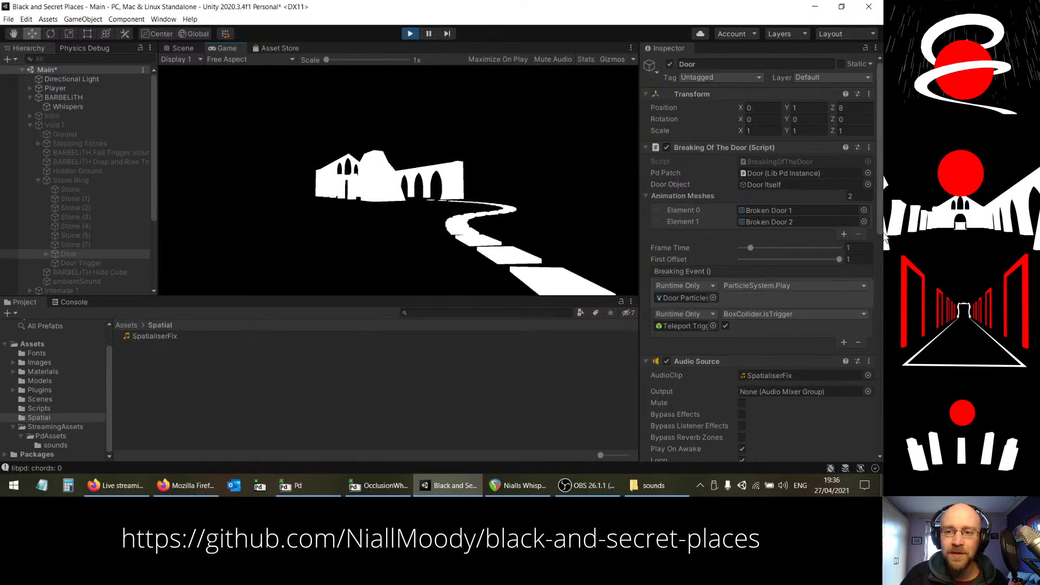
key(w)
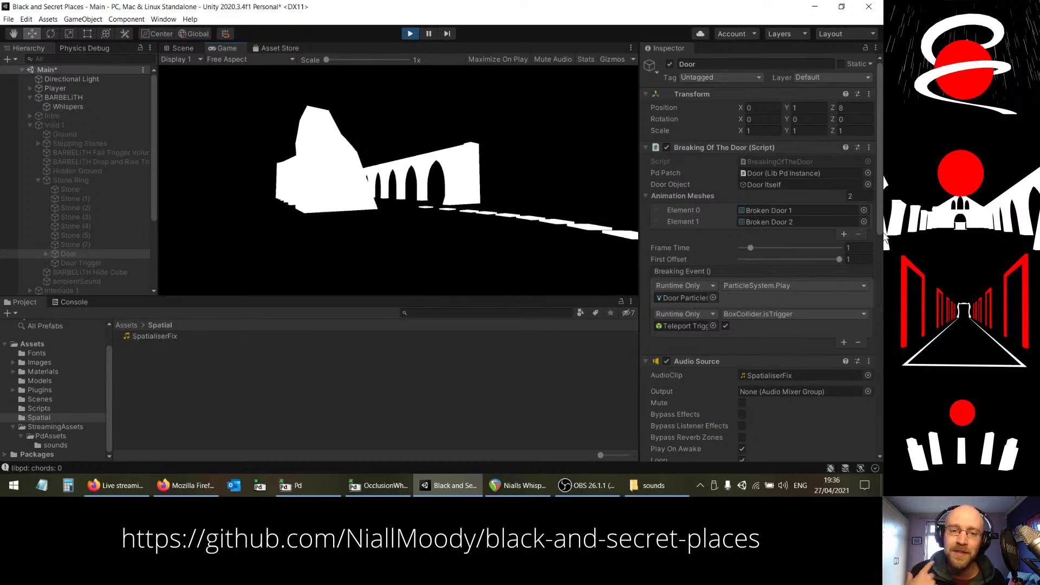
key(w)
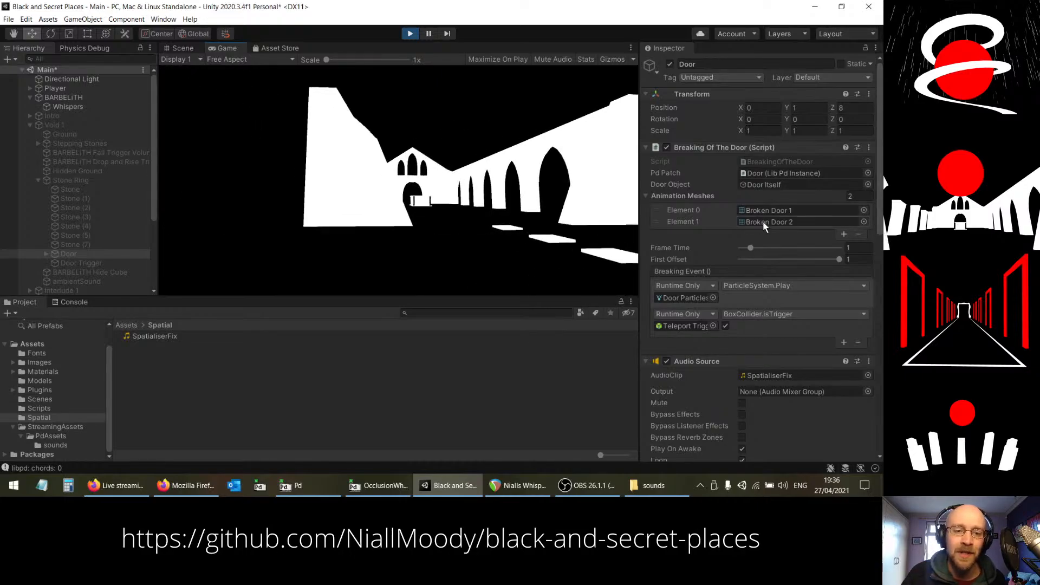
key(w)
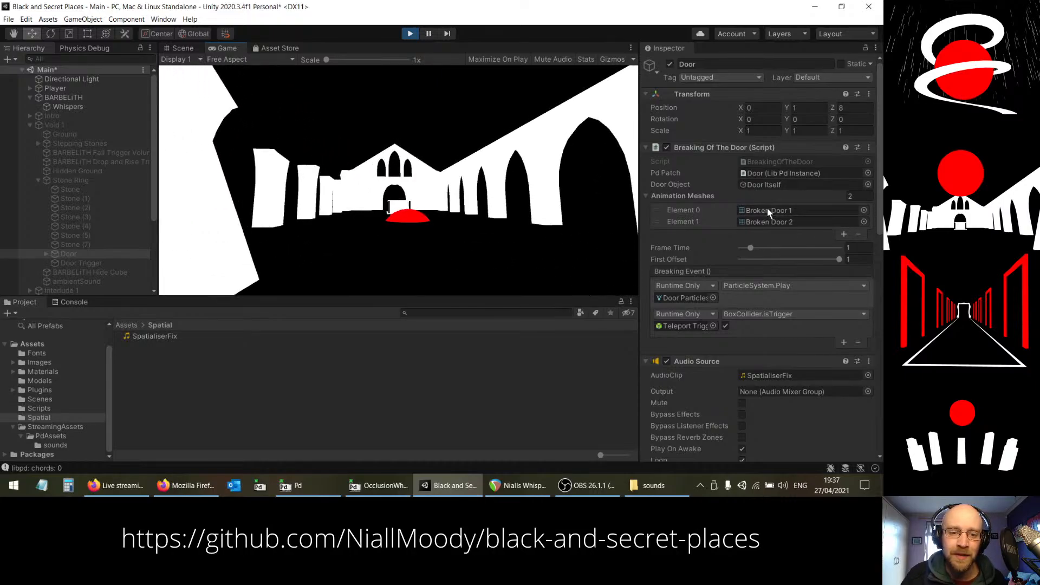
key(w)
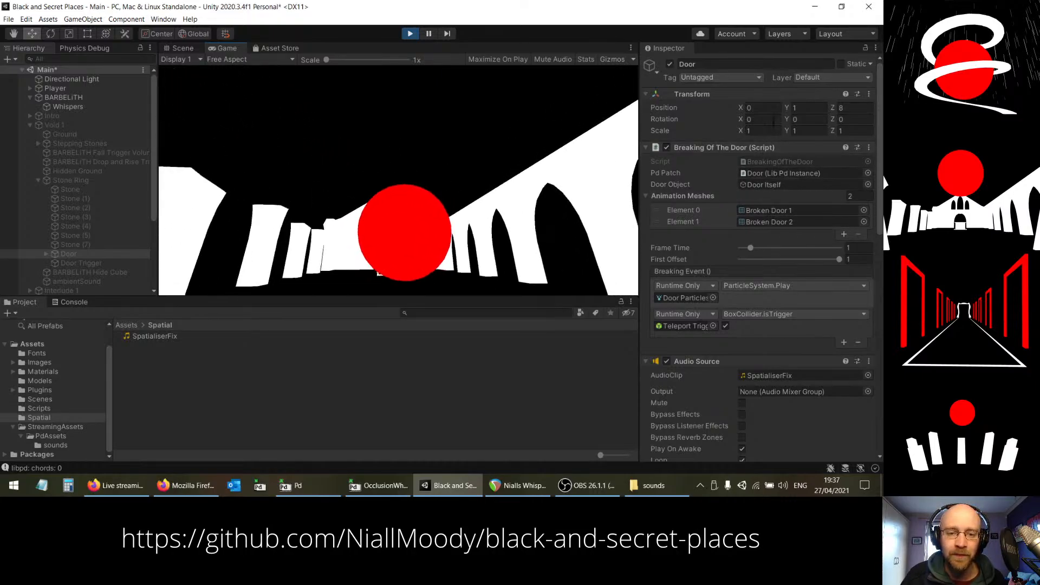
Step: Walk beneath BARBELiTH and along the church nave to the staircase beside the arches, listening to the whispers
key(w)
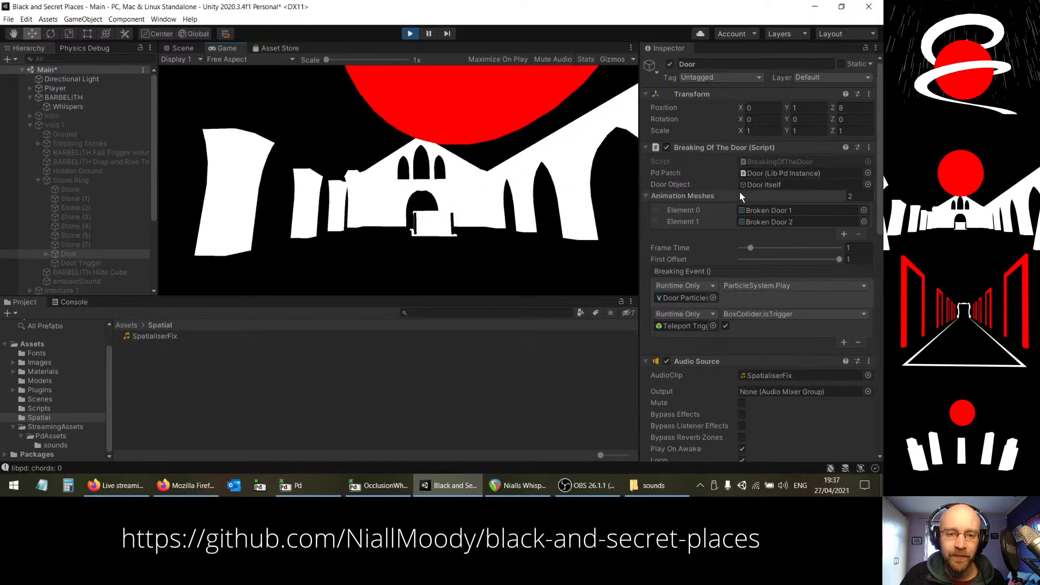
key(w)
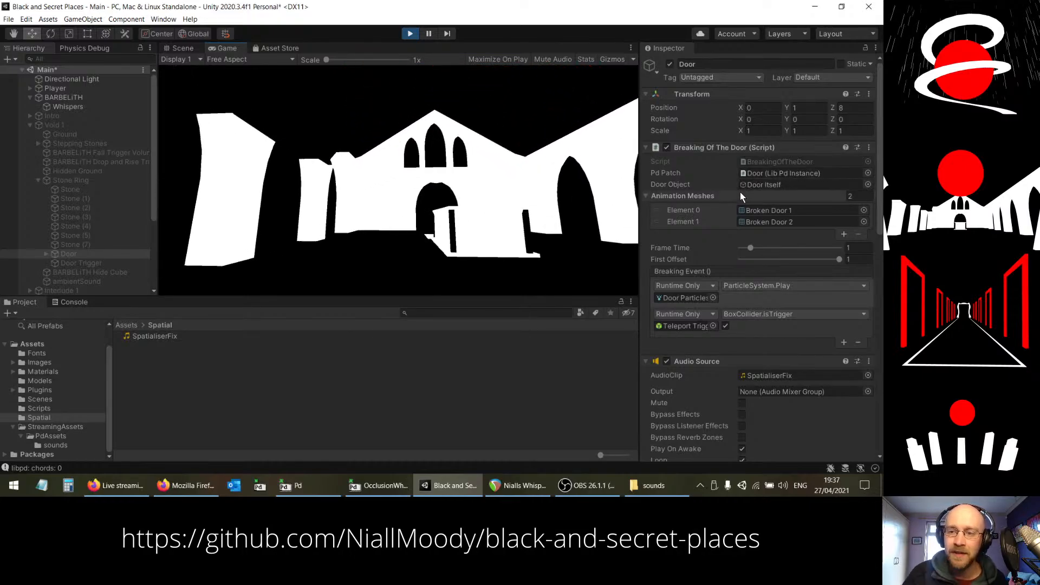
key(w)
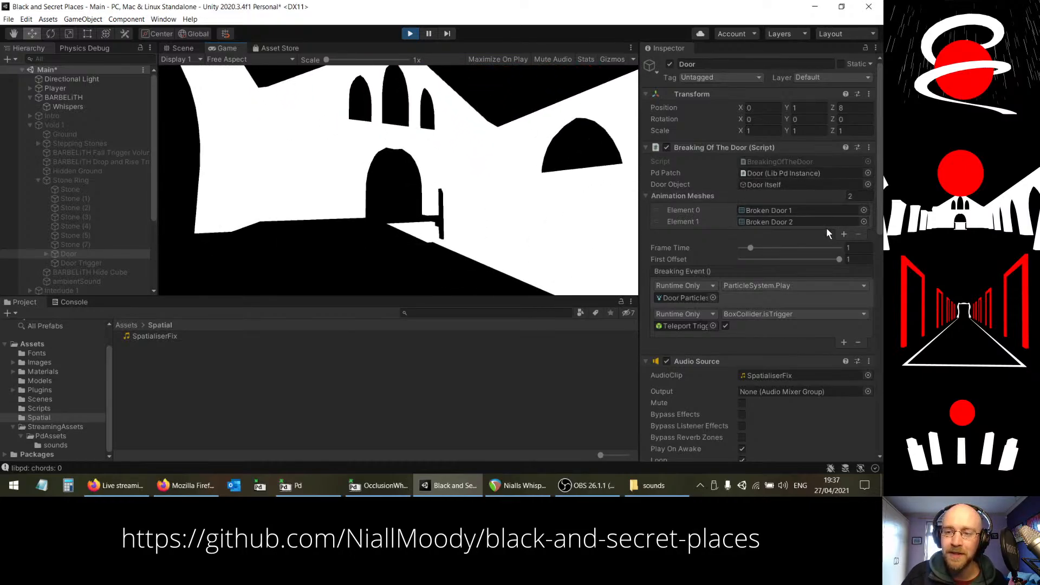
key(w)
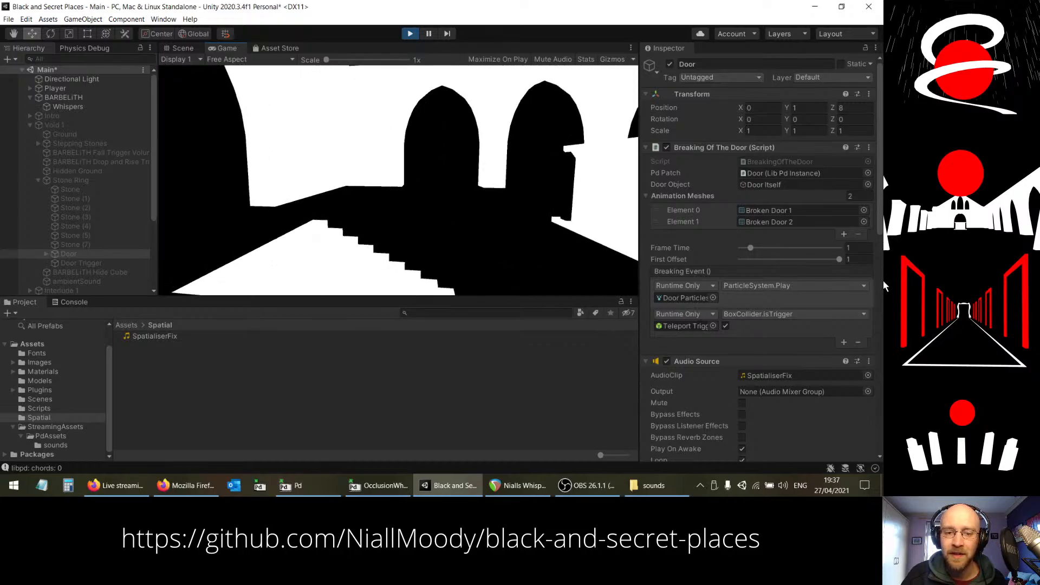
Step: Descend the church stairs, pass through the shattered red door and cross the red interlude to its black doorway
key(w)
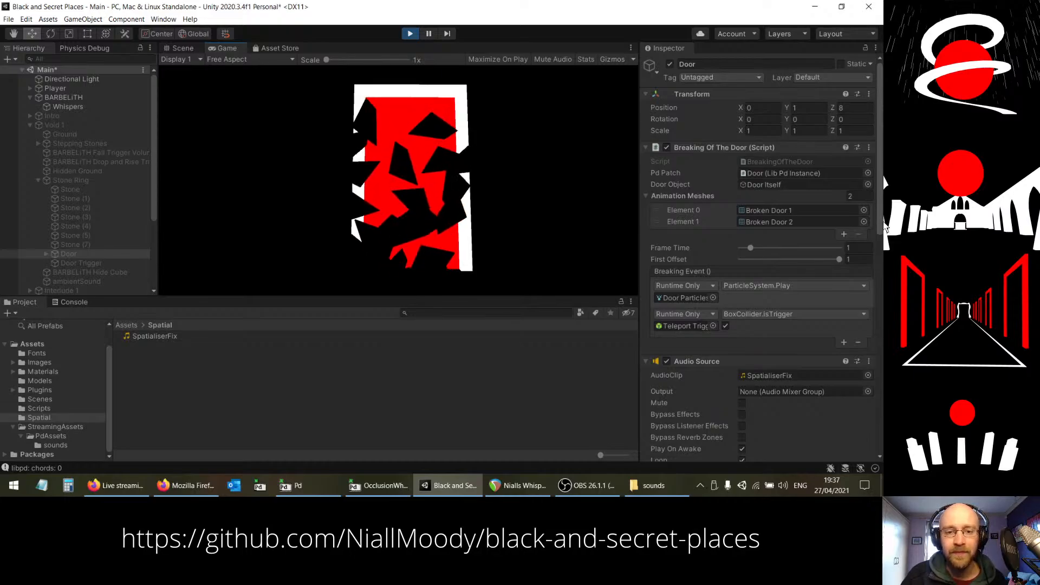
key(w)
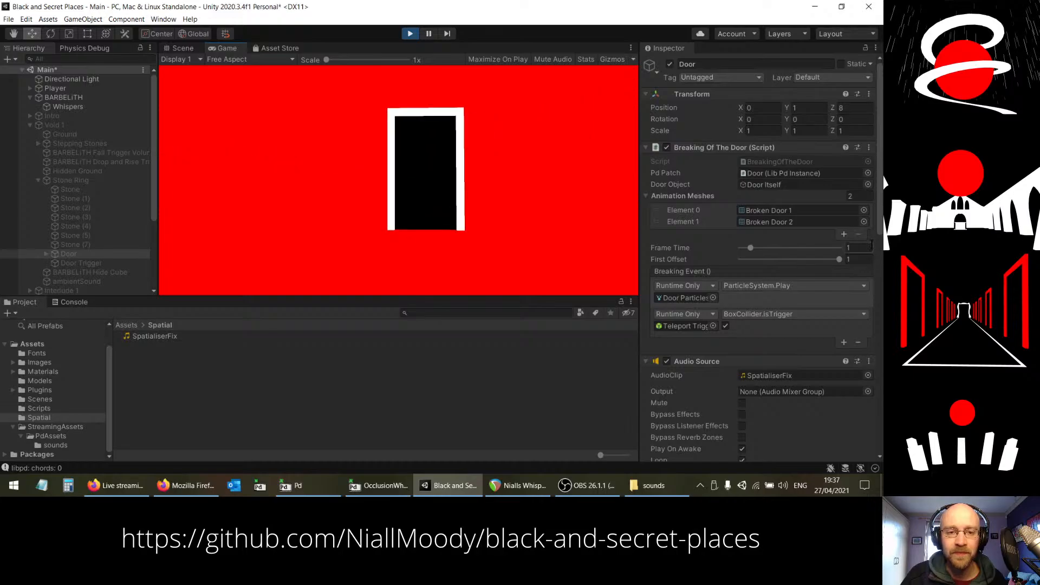
key(w)
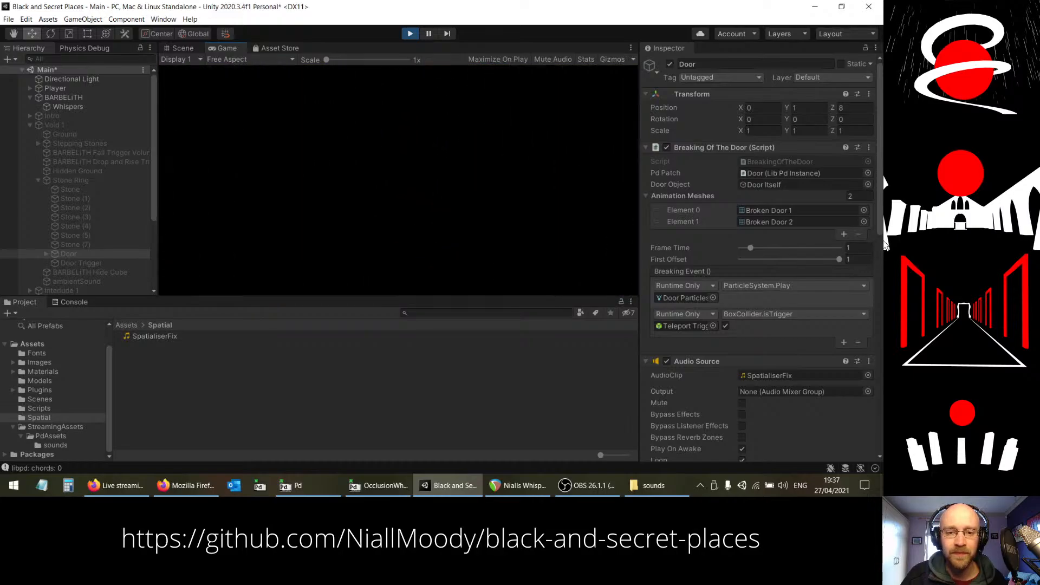
Step: Walk down the corridor of red door frames towards the ornate white frame as the doors crack and shatter
key(w)
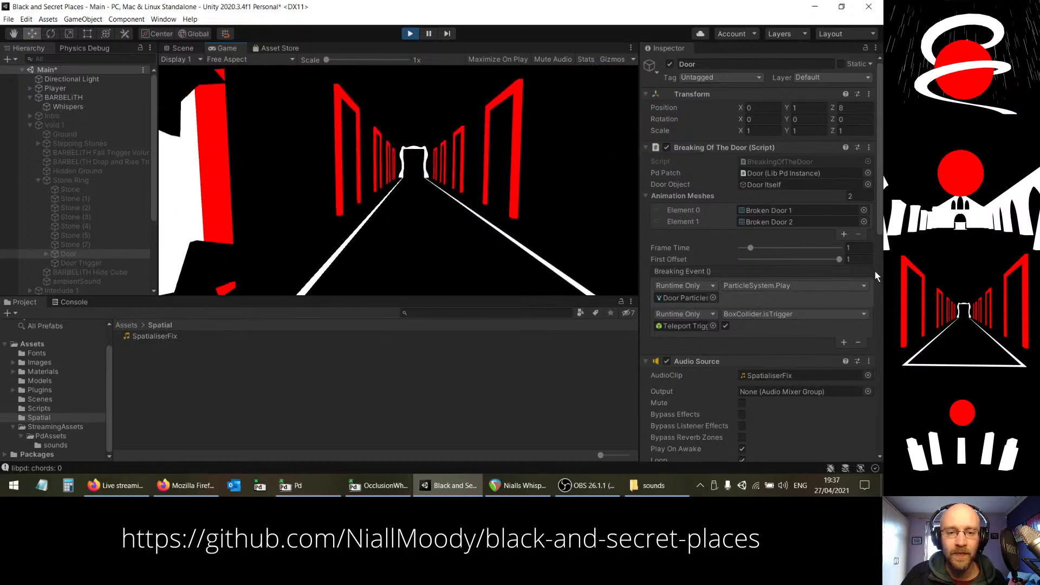
key(w)
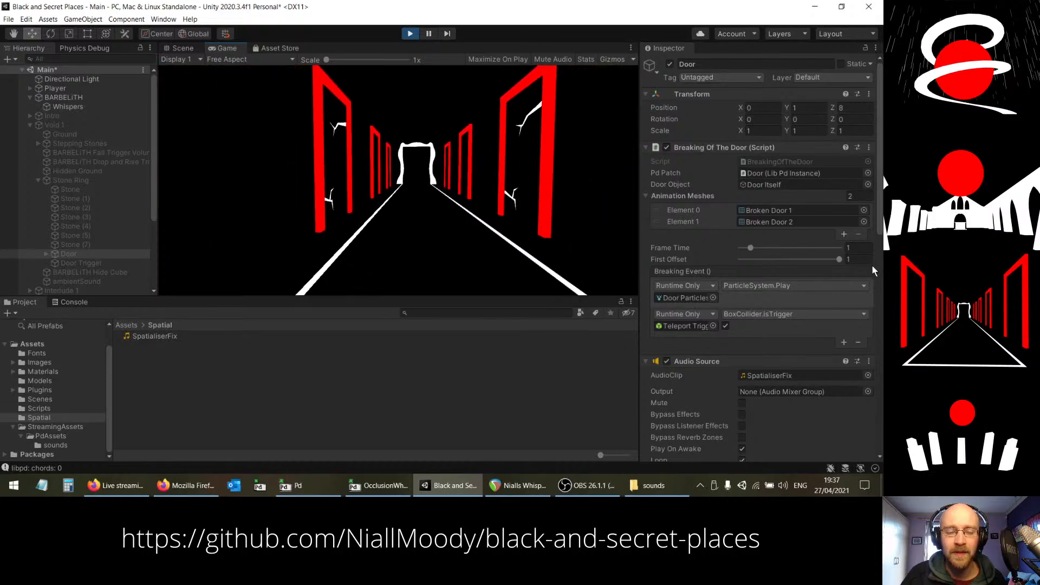
key(w)
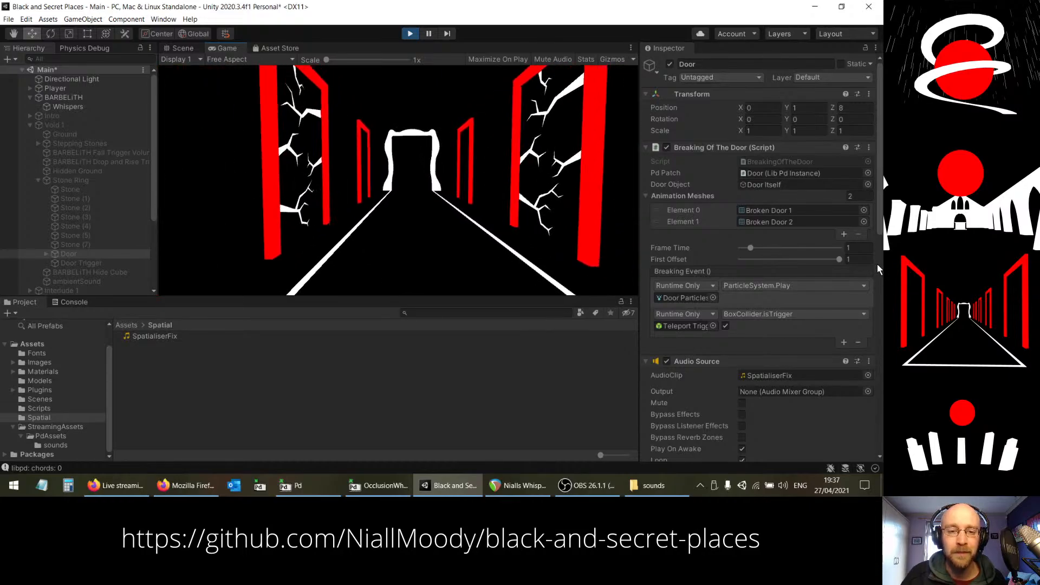
key(w)
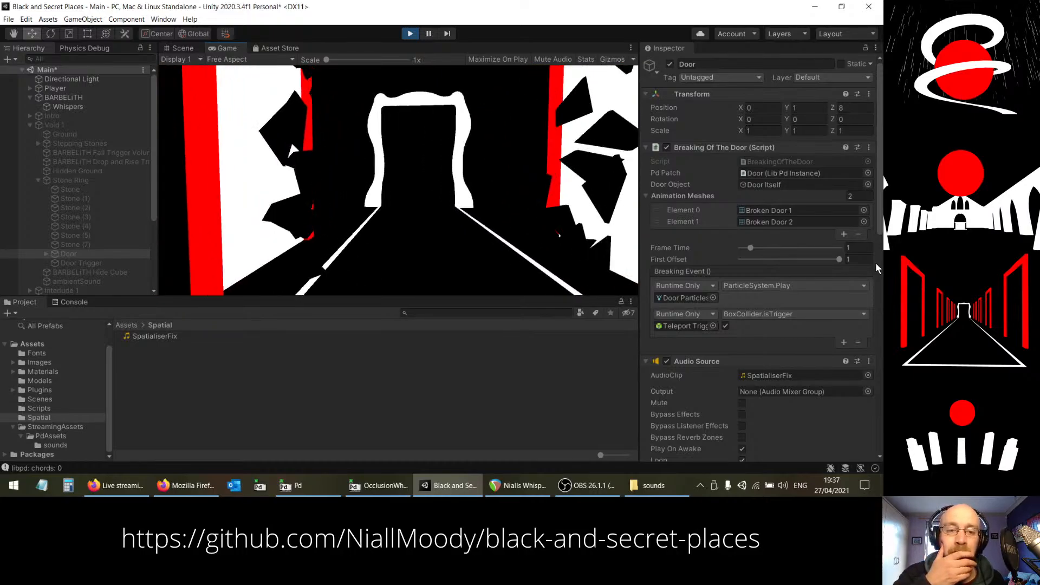
Step: Playtest the scene by walking through the broken door and up to the red BARBELiTH sphere, and stop play mode
key(w)
key(s)
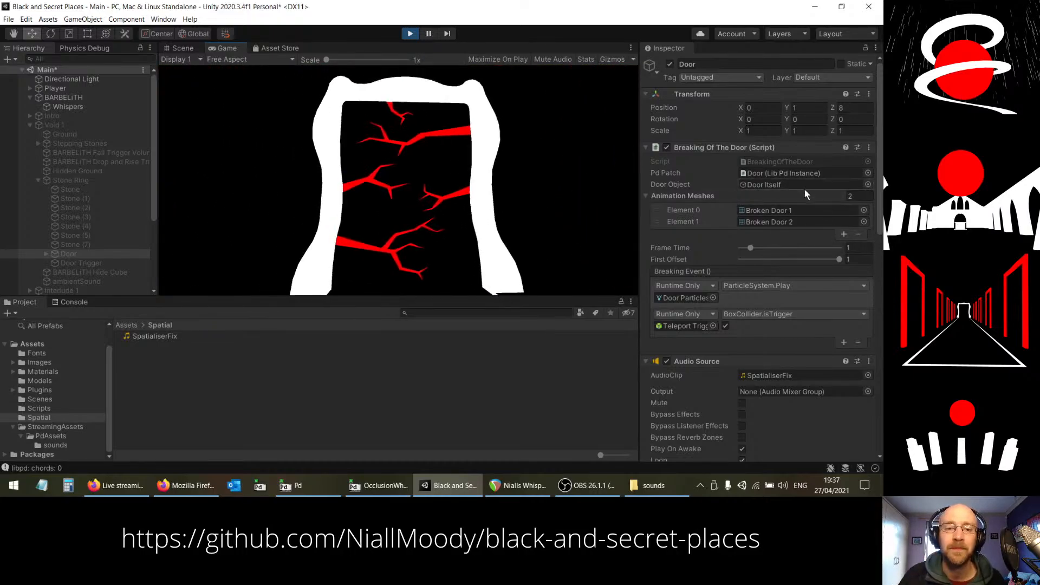
key(w)
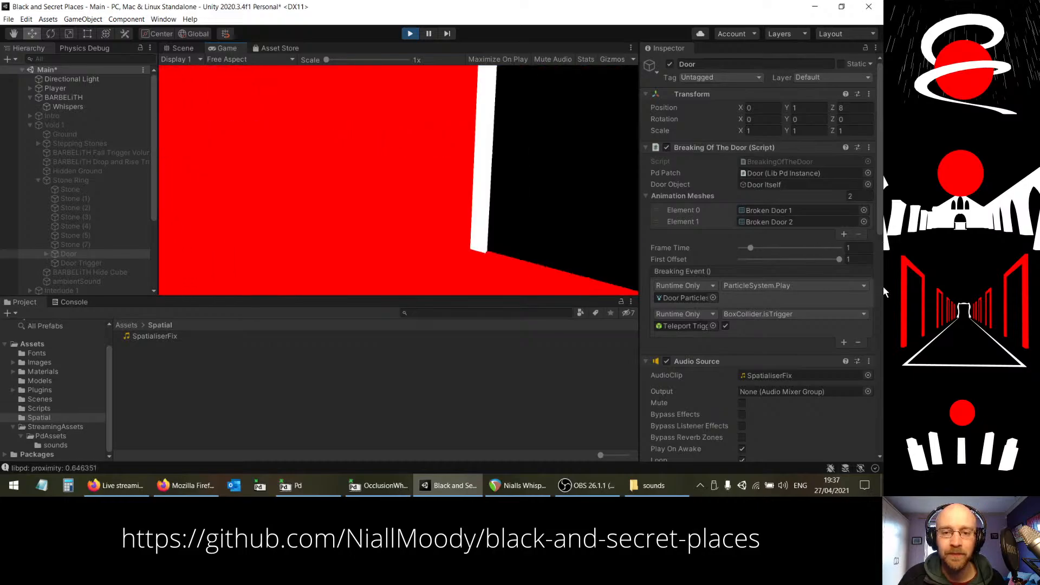
key(w)
key(w)
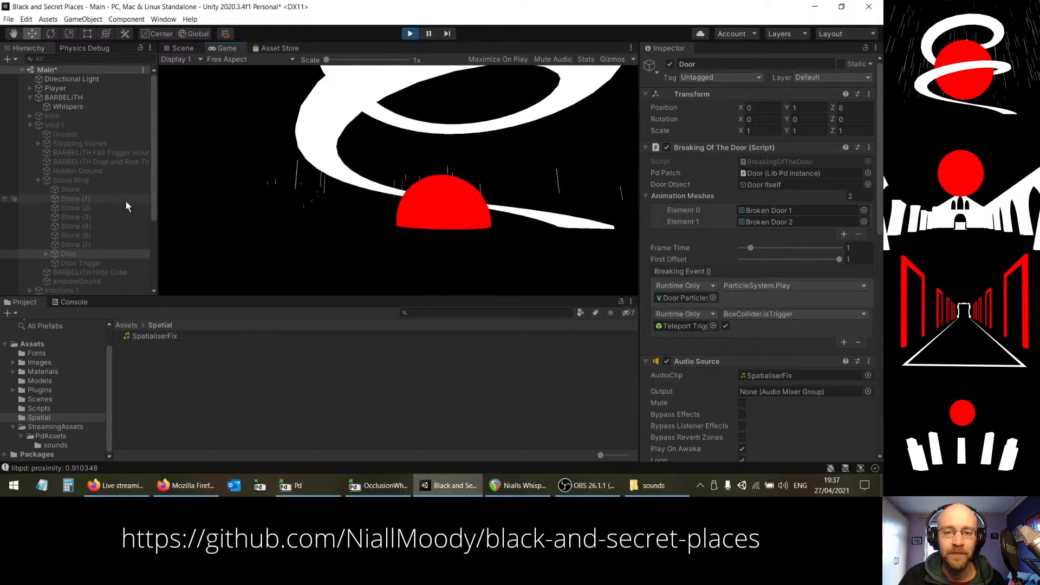
key(w)
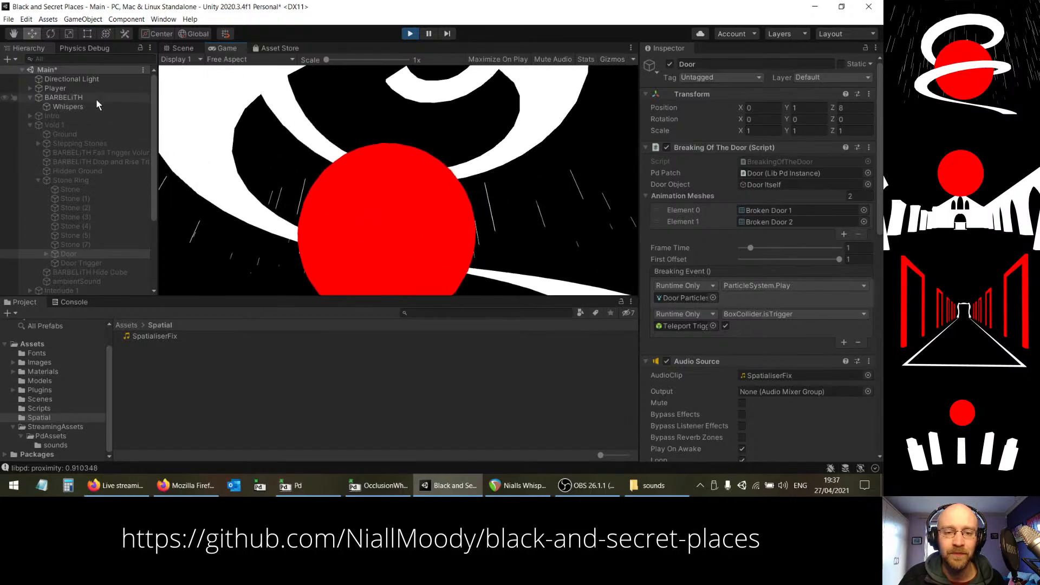
key(w)
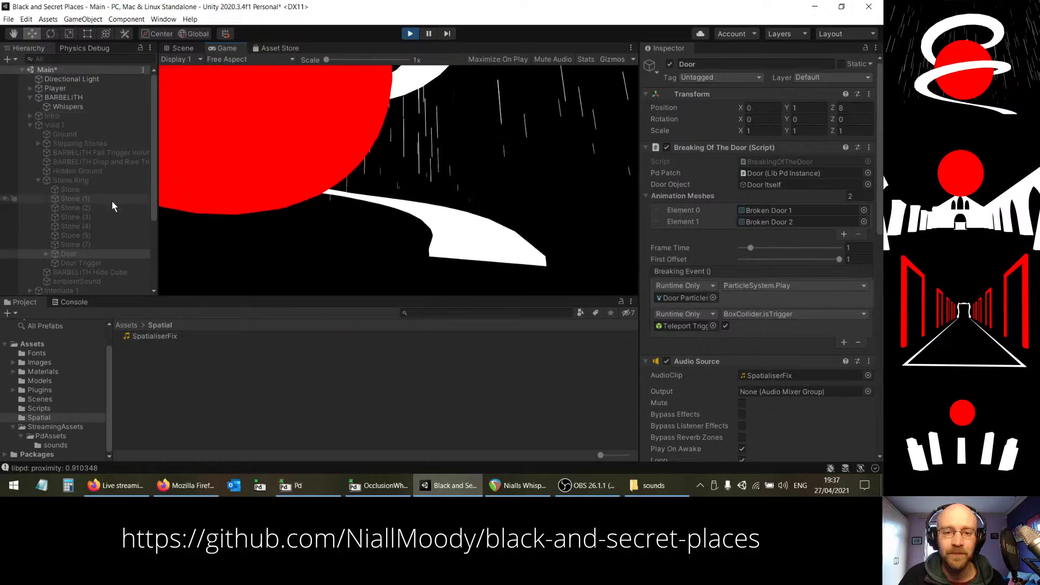
key(w)
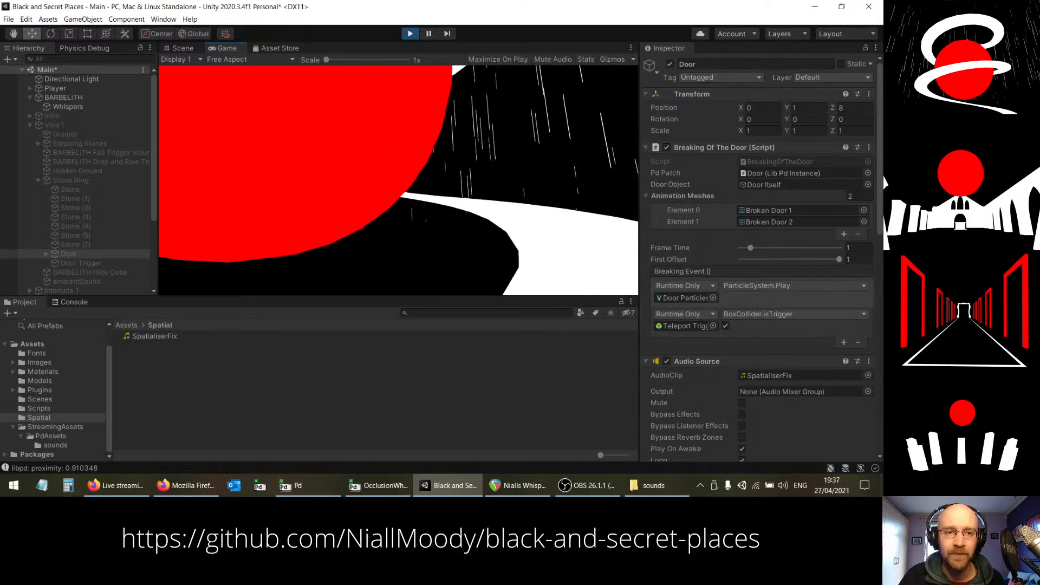
key(Escape)
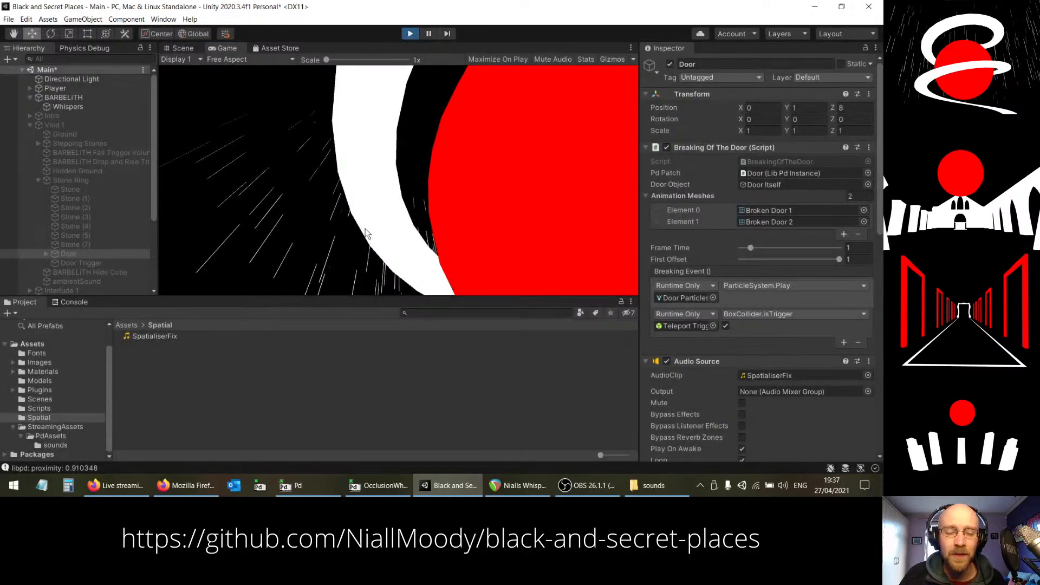
key(ctrl+p)
right_drag(394, 196, 771, 190)
key(w)
right_drag(477, 212, 388, 248)
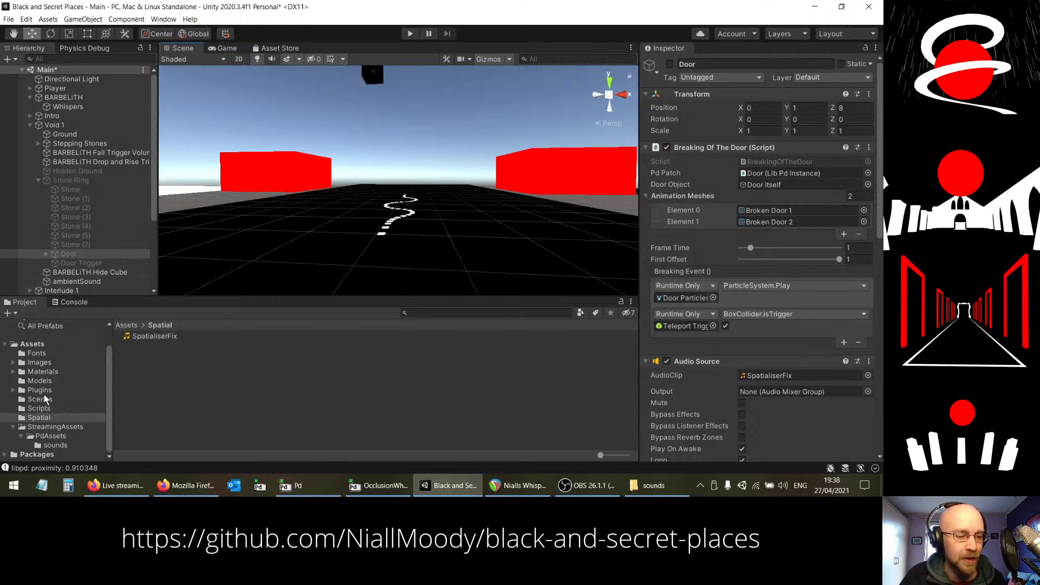
Step: Find the BARBELiTHOcclusion script in the project's Scripts folder and open it in Visual Studio
click(43, 409)
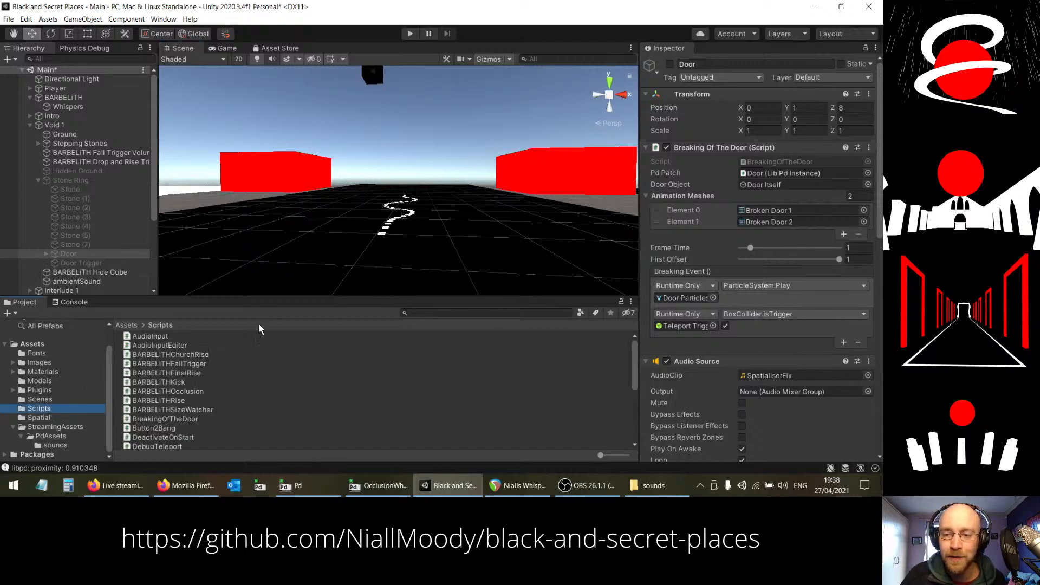
scroll(247, 434, down, 5)
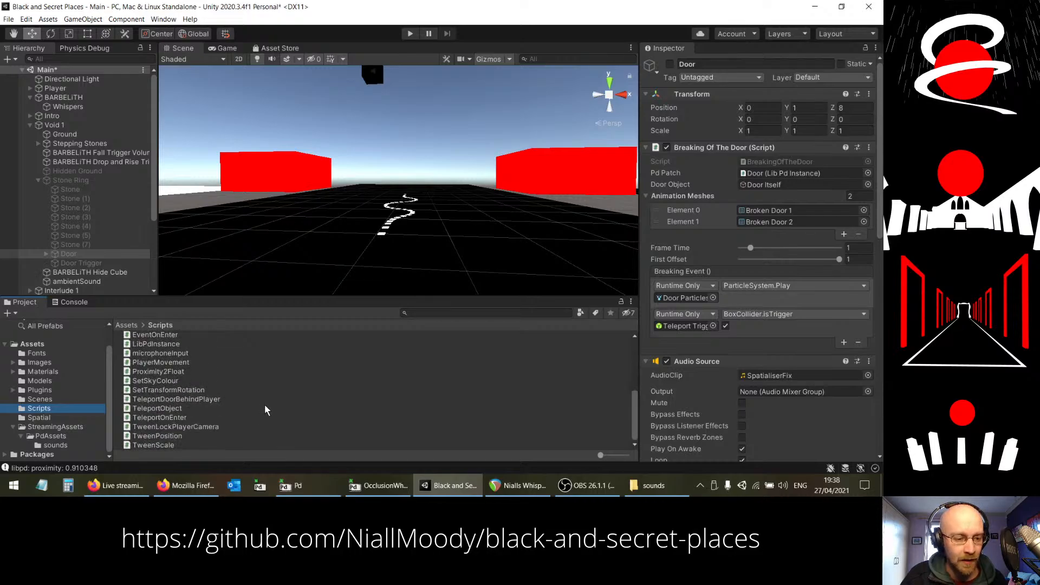
scroll(265, 410, up, 2)
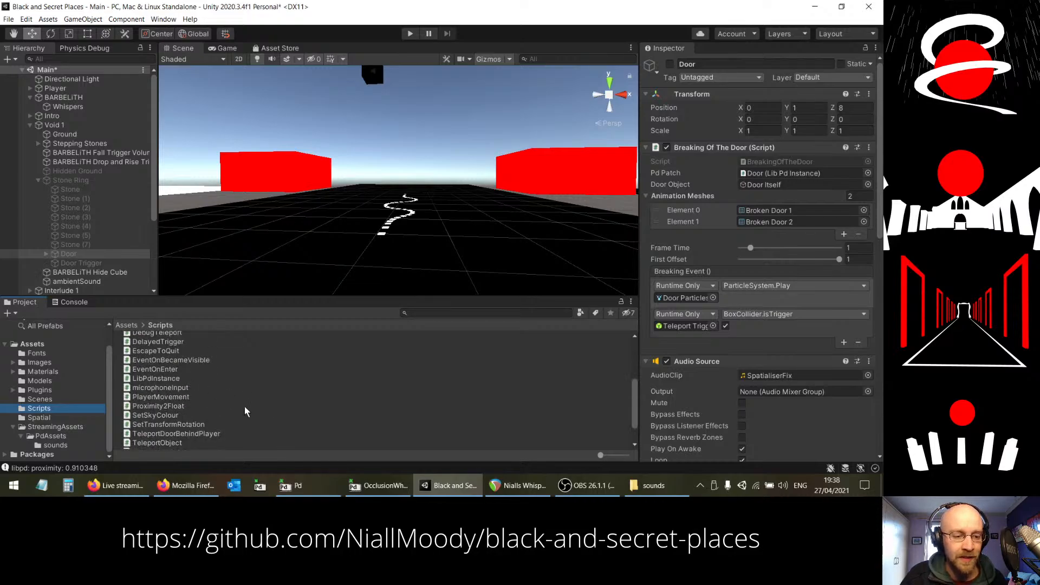
scroll(246, 411, down, 1)
scroll(245, 411, up, 1)
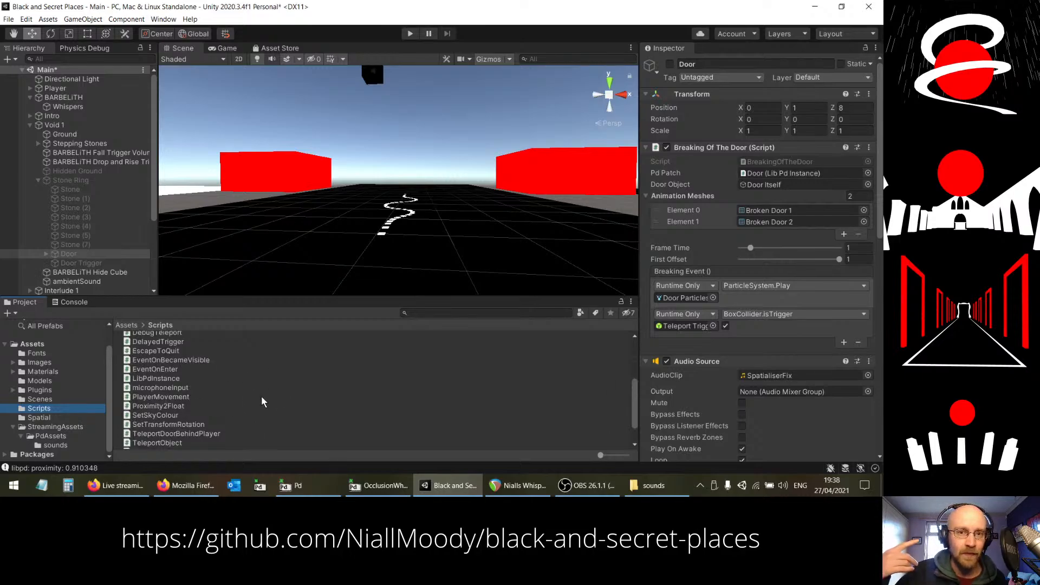
scroll(261, 402, up, 4)
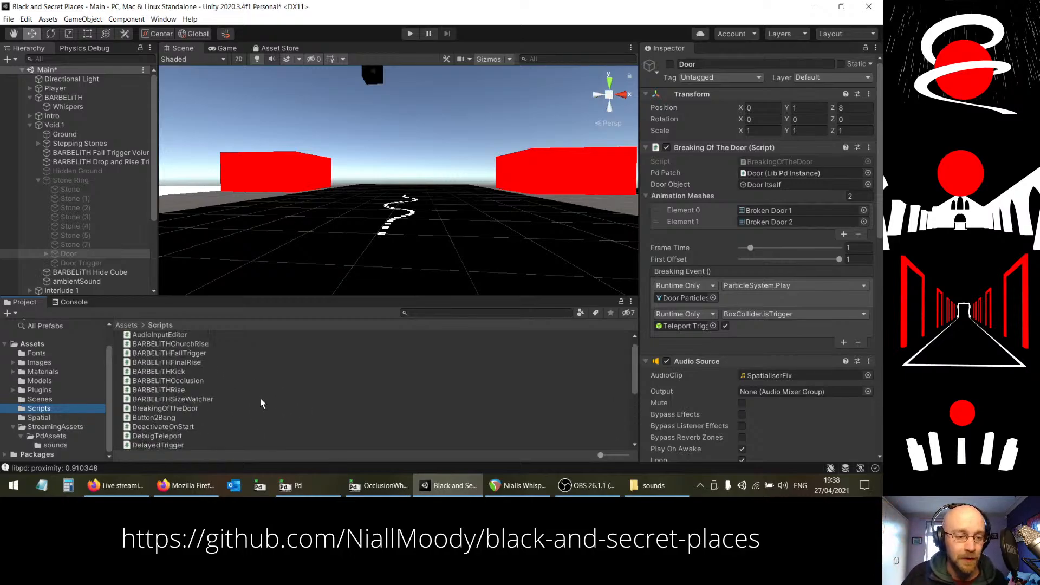
scroll(260, 403, up, 1)
click(173, 391)
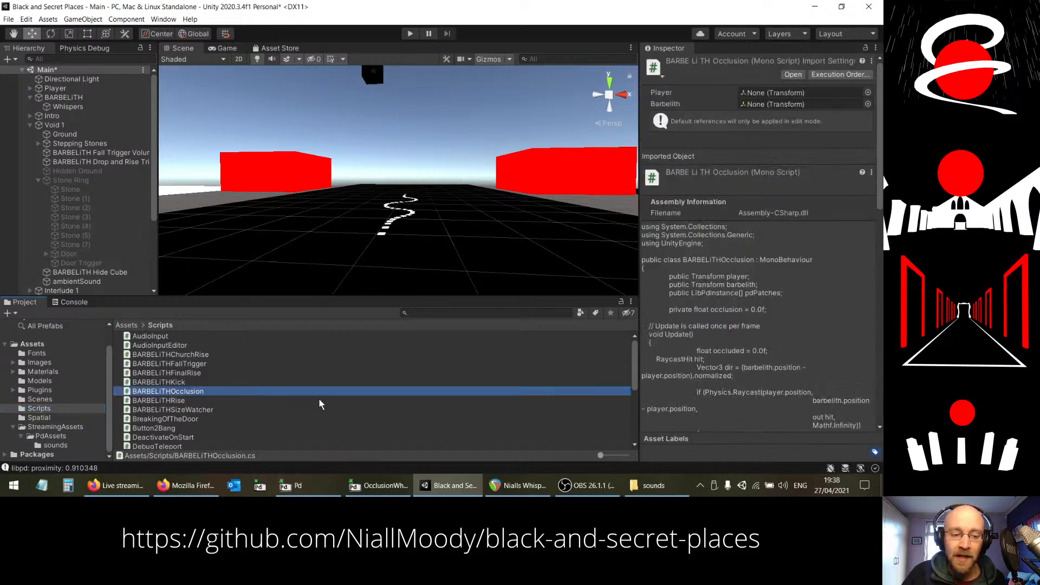
double_click(356, 394)
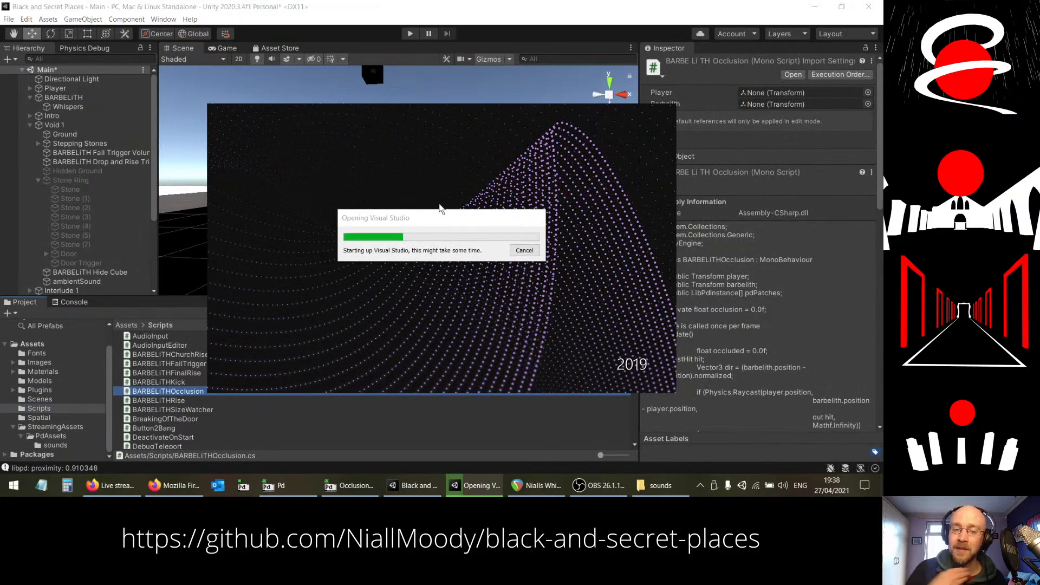
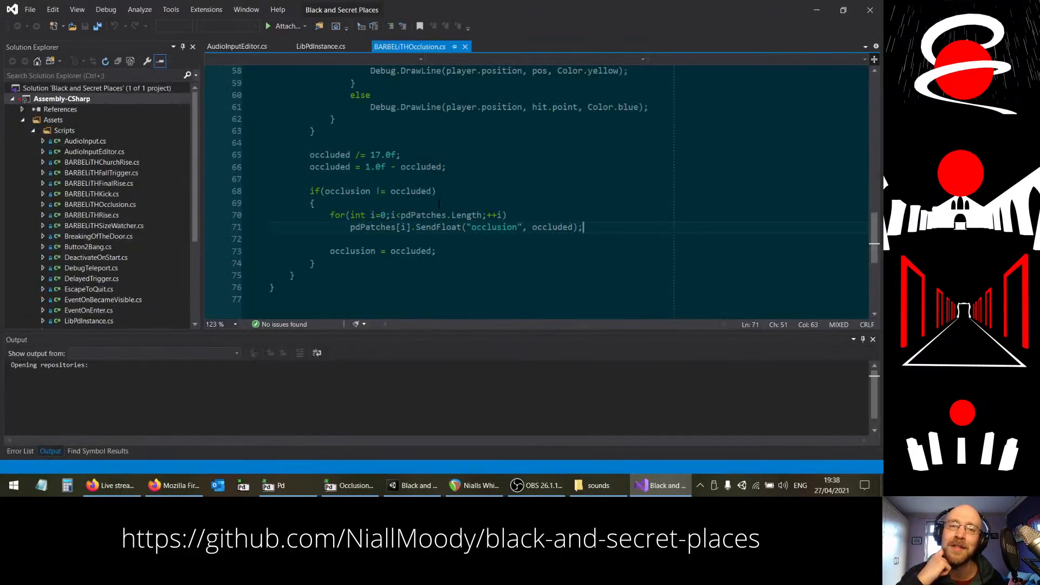
Step: Examine how the Update method of the BARBELiTHOcclusion script casts rays and sends the occlusion value to the Pd patches
click(454, 192)
scroll(458, 203, down, 4)
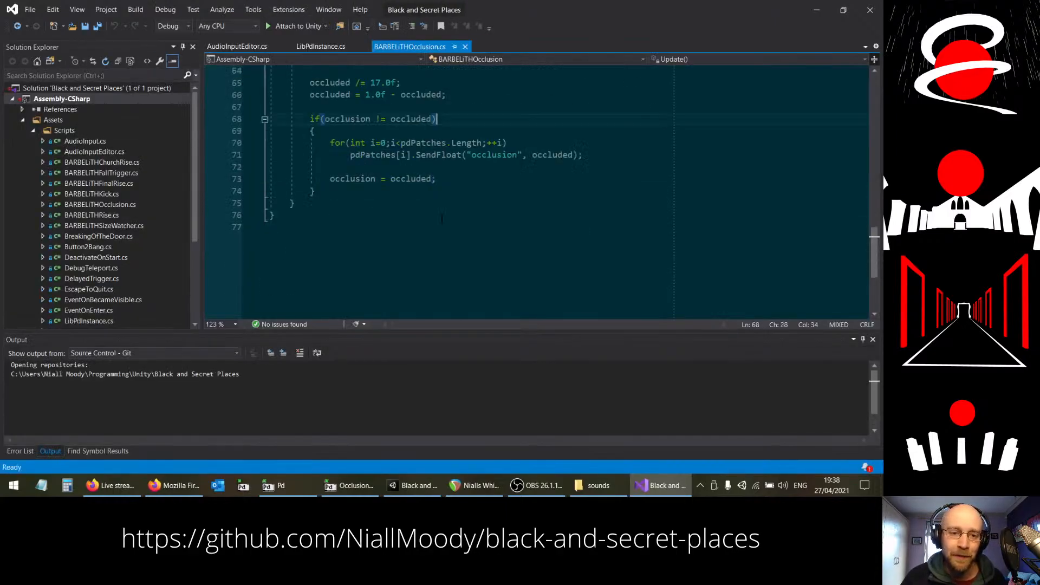
scroll(463, 223, up, 10)
scroll(467, 227, up, 13)
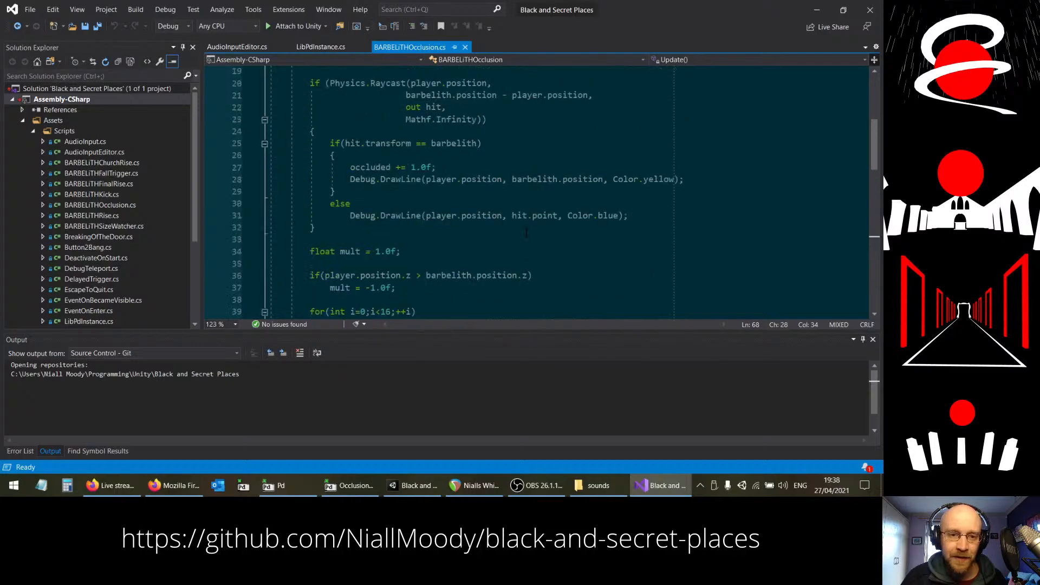
scroll(435, 151, down, 2)
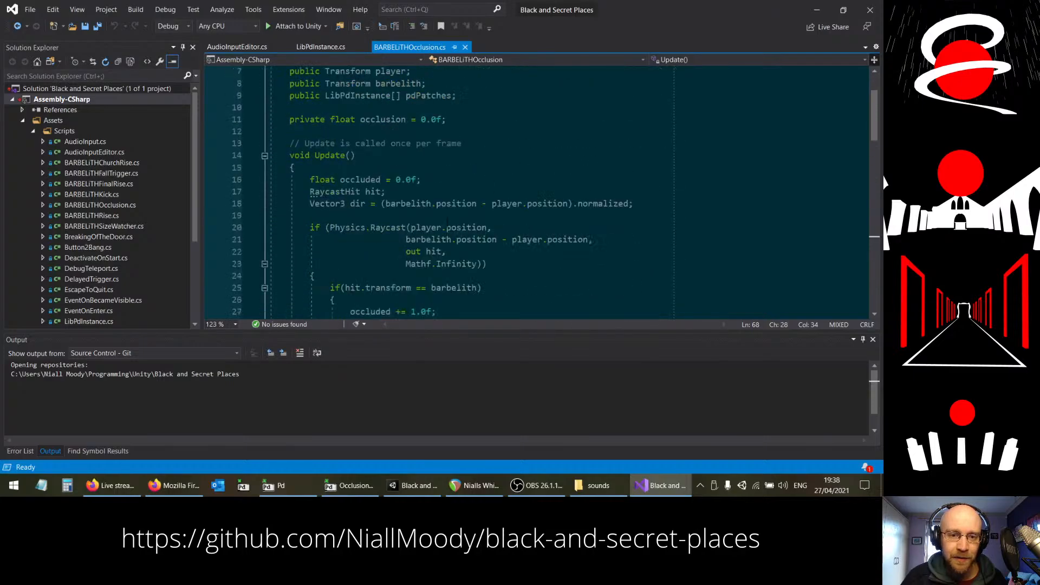
click(394, 220)
scroll(325, 124, down, 3)
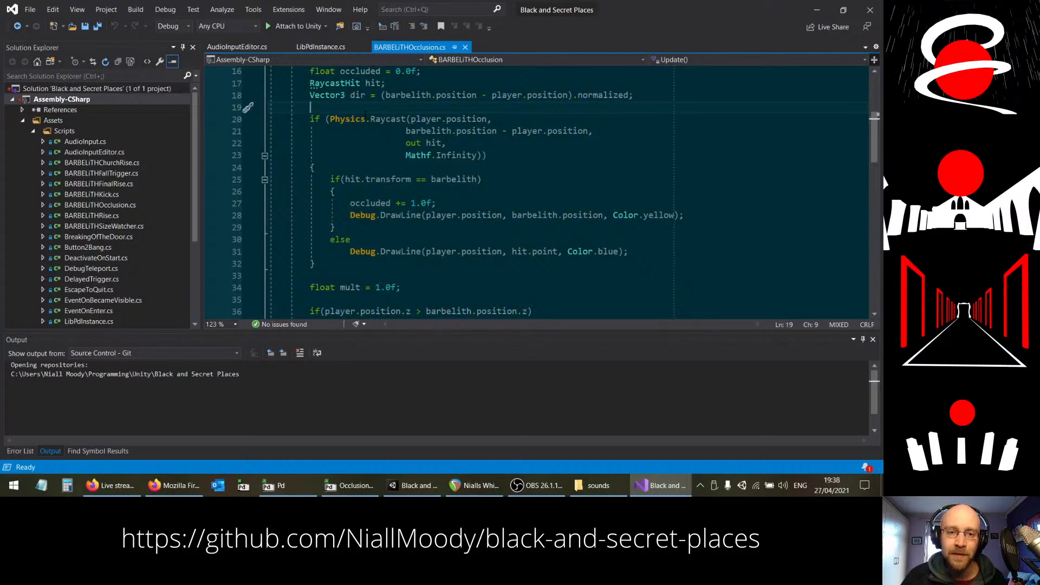
Step: Remove the space between "if" and the opening parenthesis of the first Physics.Raycast condition and save the script
click(319, 118)
key(Delete)
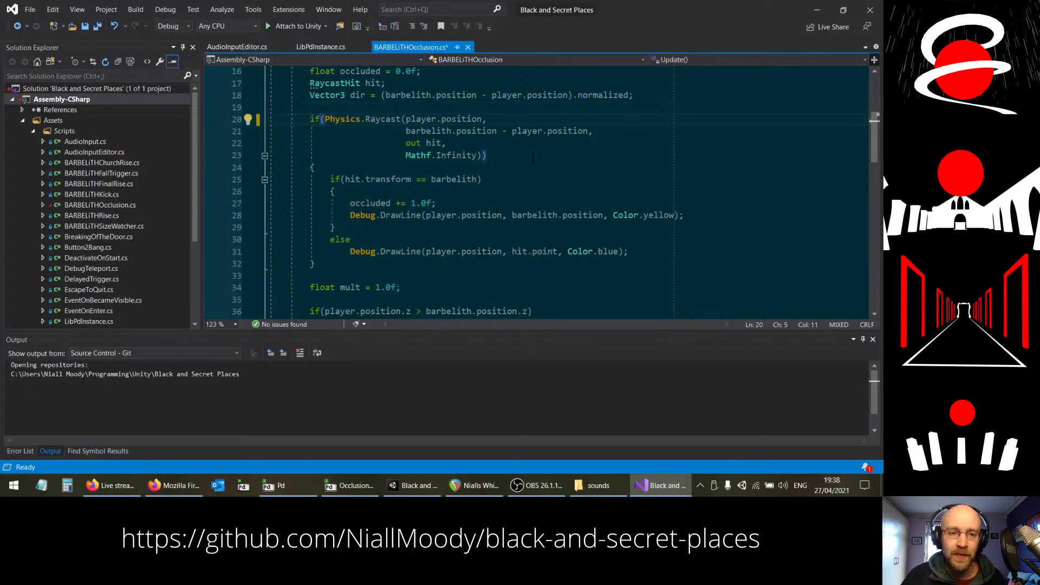
click(533, 157)
key(ctrl+s)
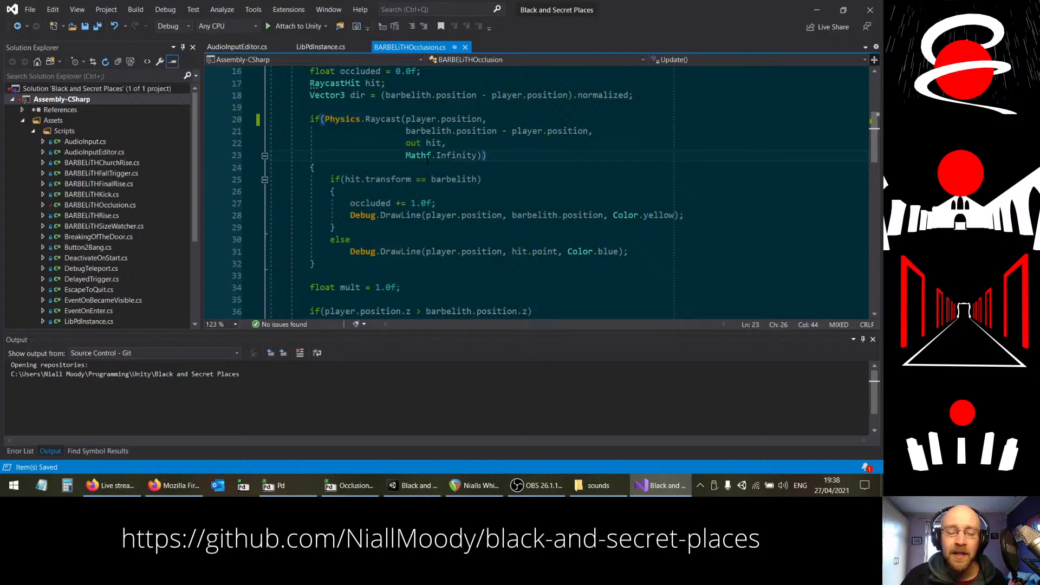
Step: Review the raycast block's check of hit.transform against barbelith and its two Debug.DrawLine branches
key(Up)
scroll(508, 190, down, 2)
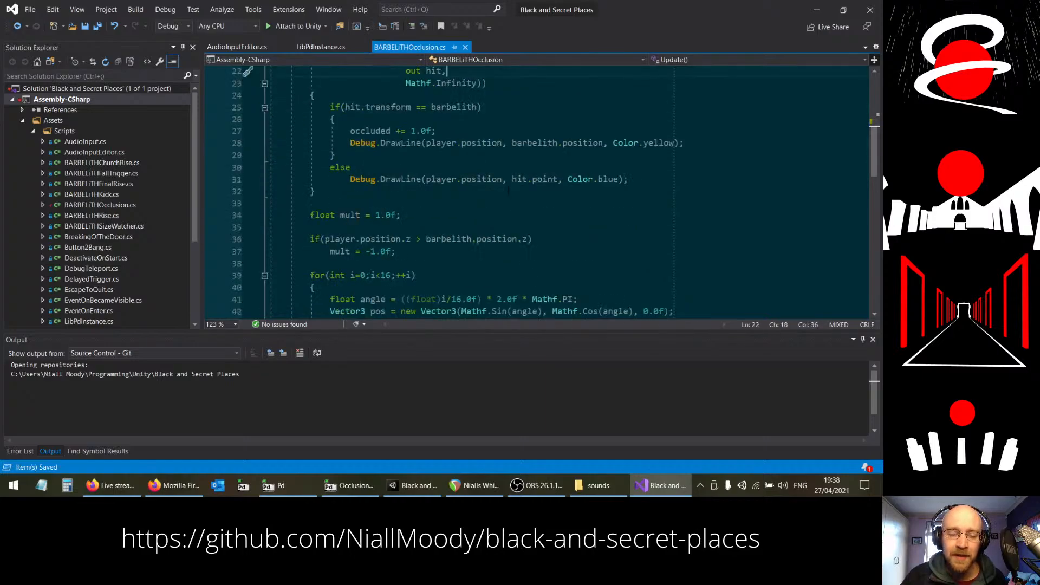
scroll(508, 191, up, 1)
click(350, 154)
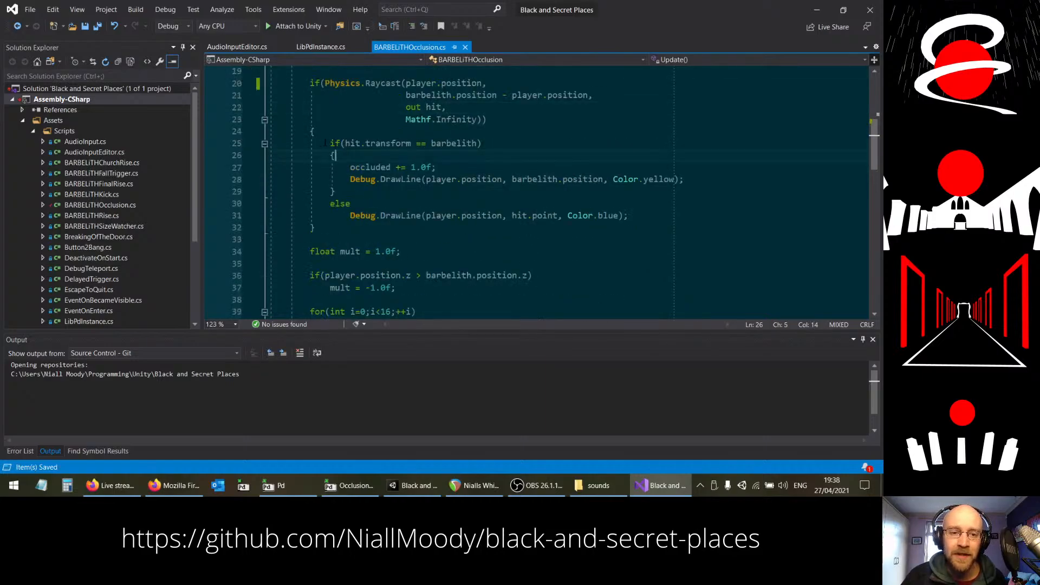
drag(325, 143, 482, 143)
click(394, 192)
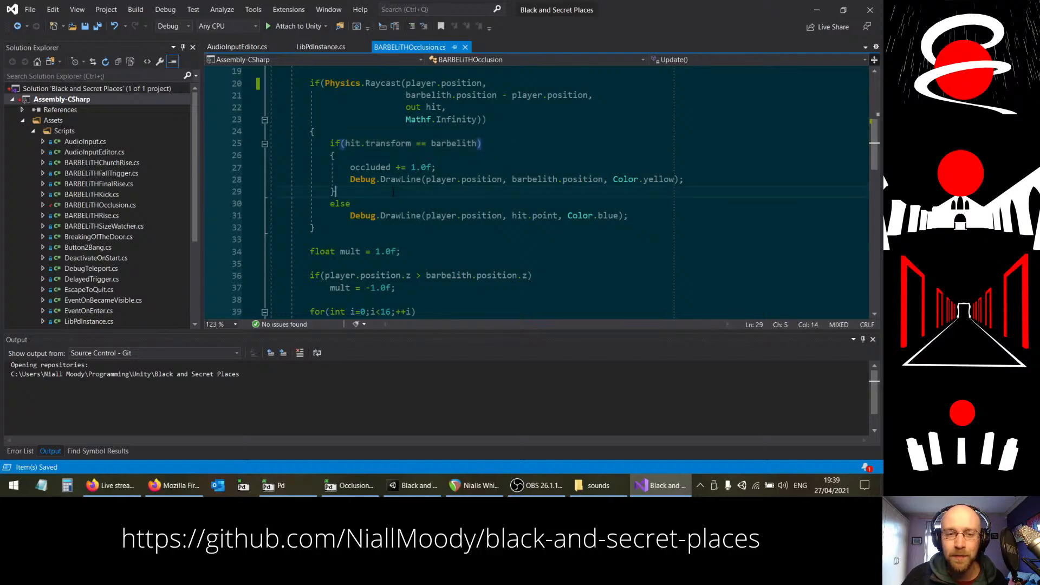
scroll(393, 191, up, 1)
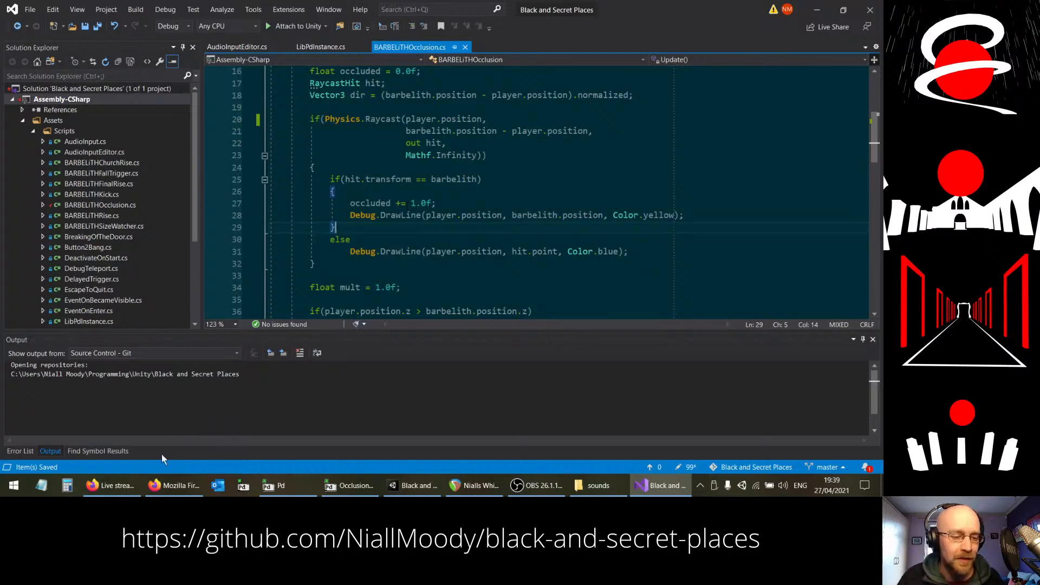
Step: Bring the live stream browser window forward and return to the Unity editor
click(110, 485)
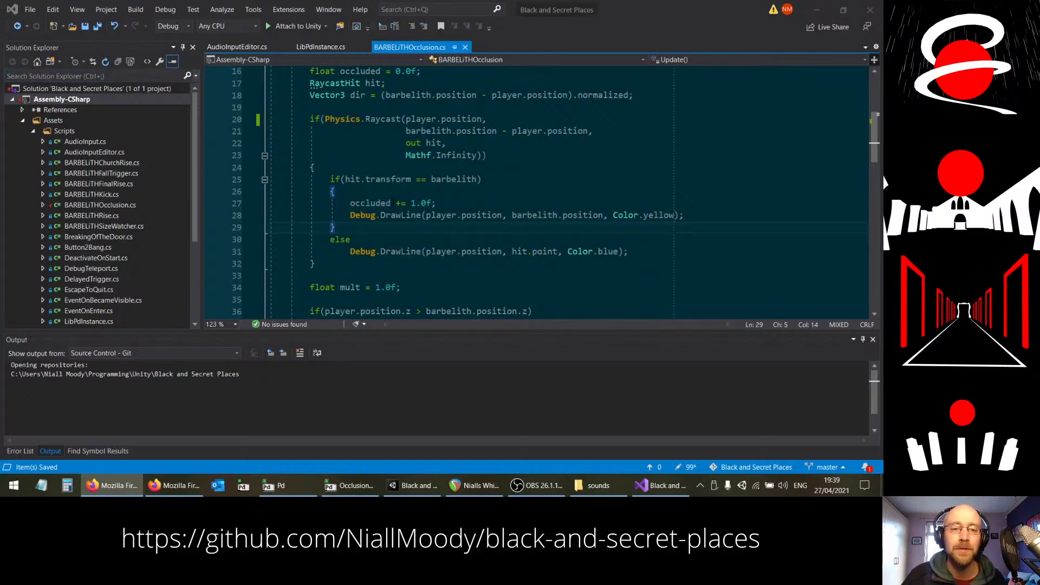
mouse_move(399, 180)
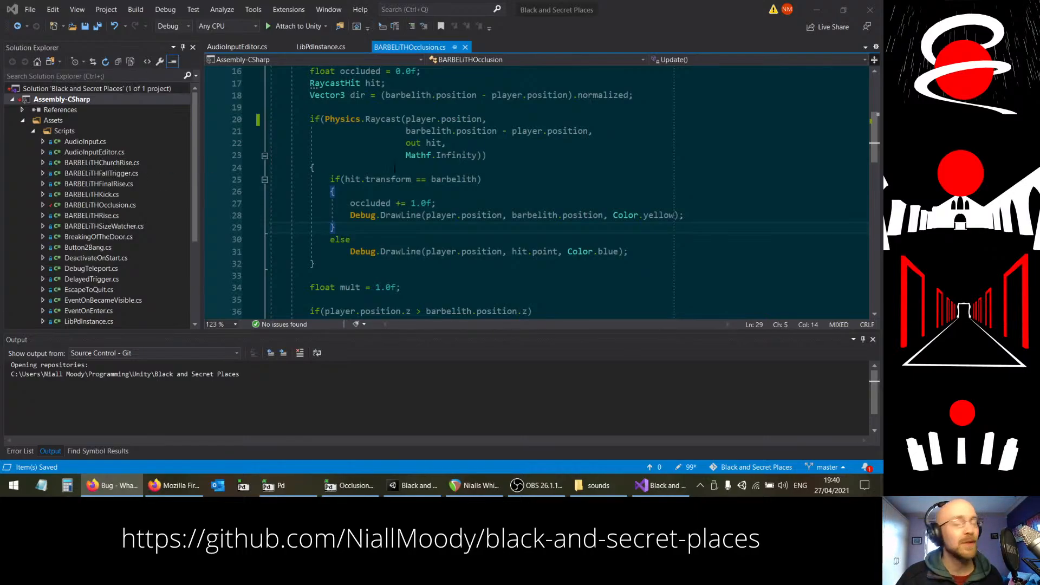
click(475, 197)
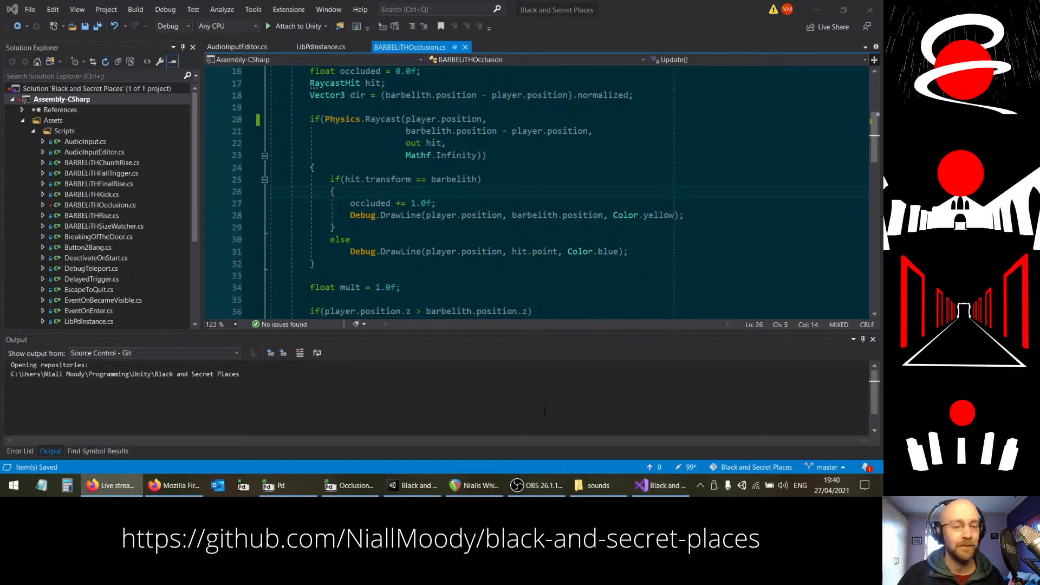
click(412, 485)
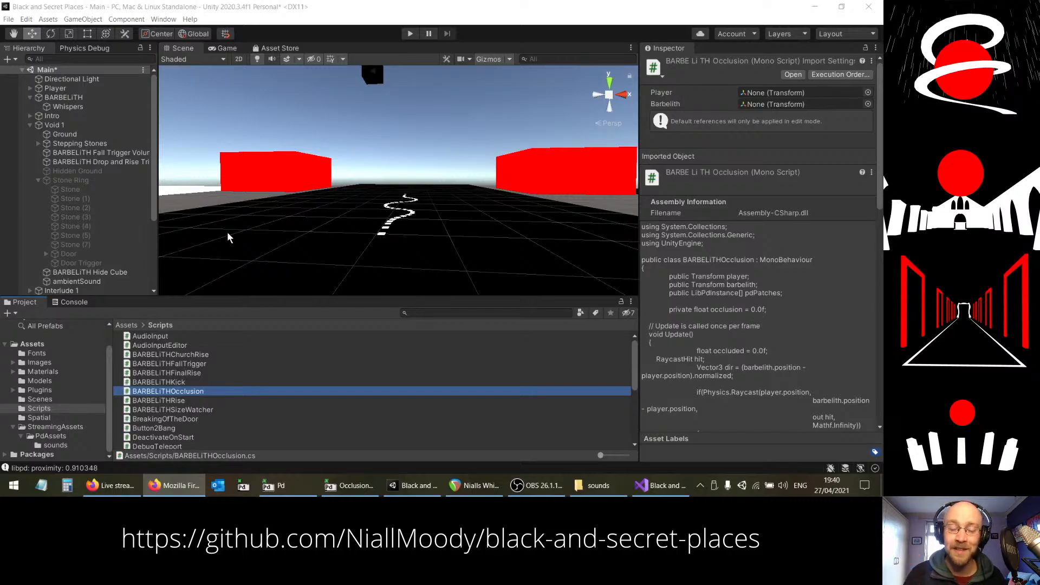
click(152, 179)
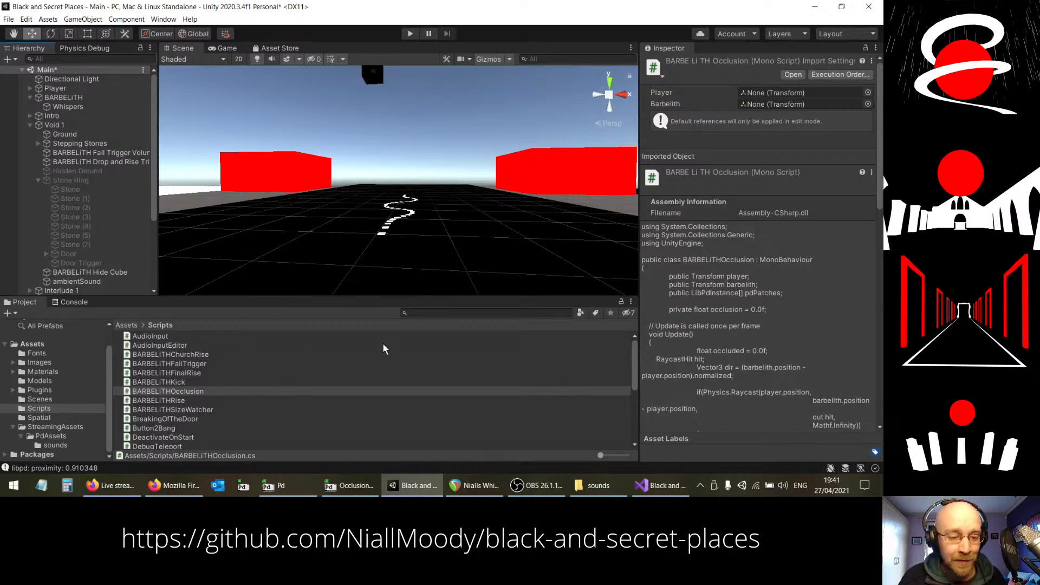
Step: Open the "ToDo for next stream" text file from the Black and Secret Places project folder in File Explorer
click(598, 485)
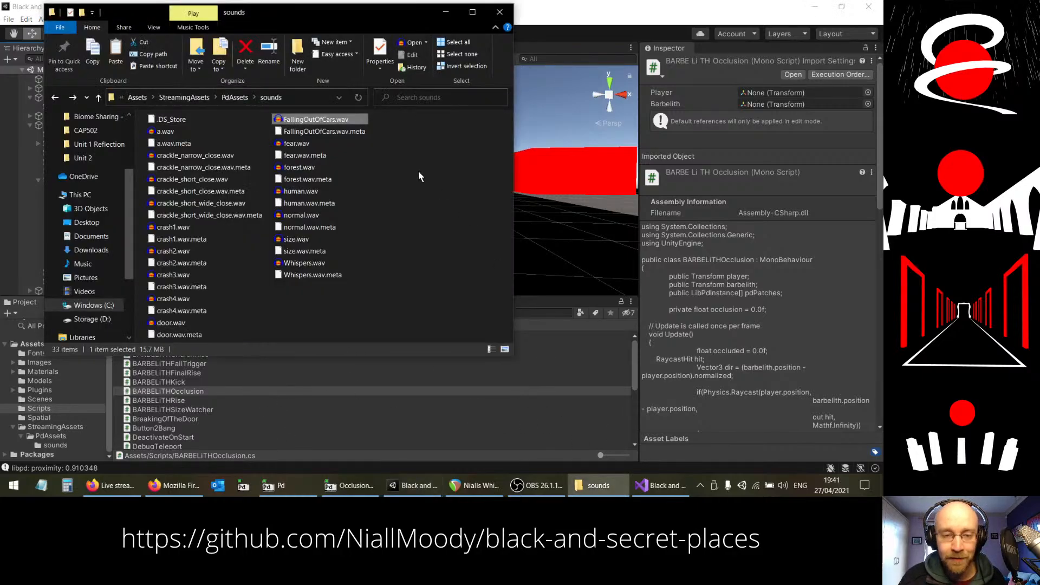
click(136, 98)
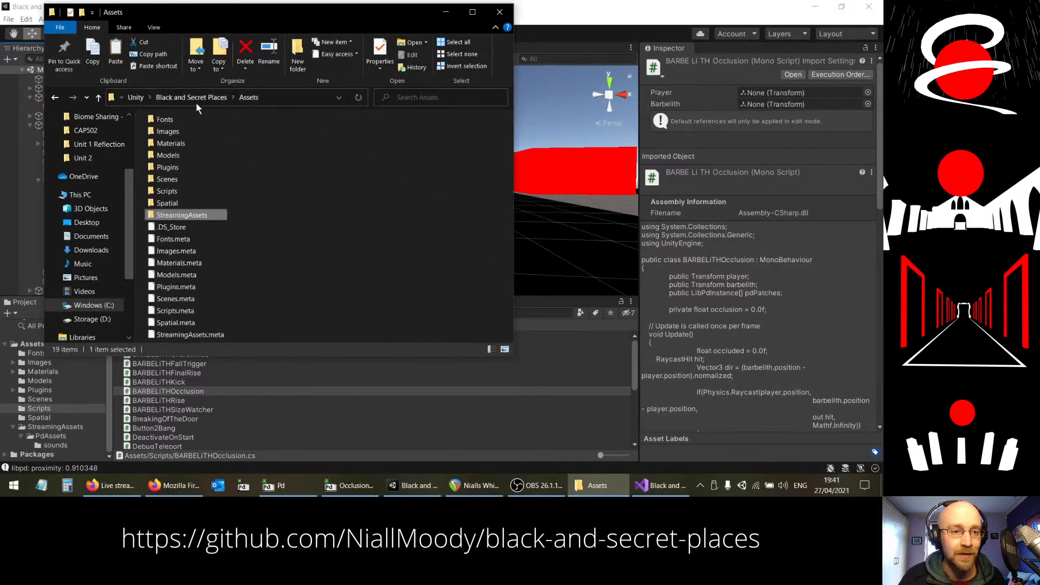
click(176, 96)
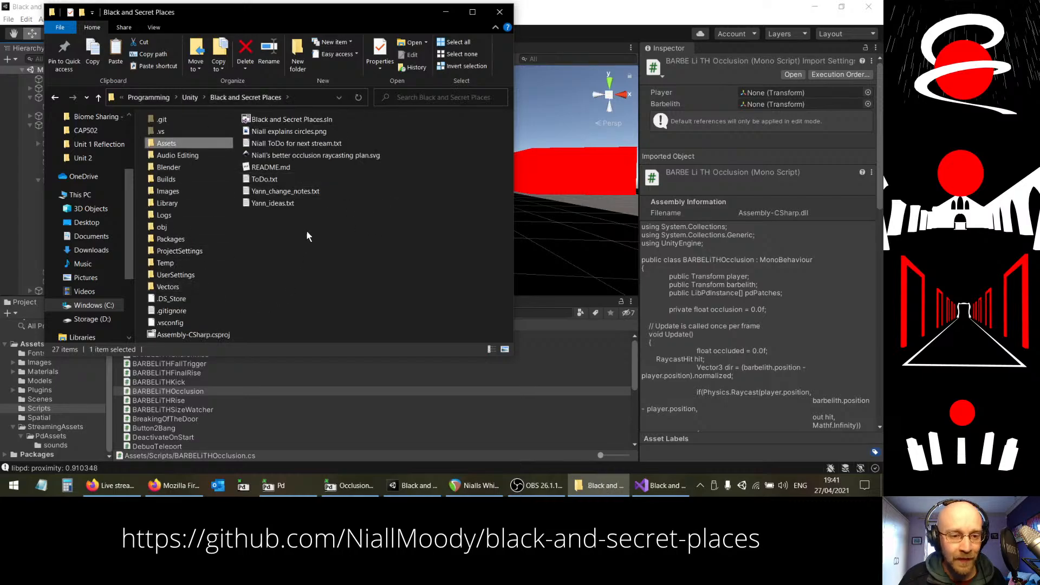
double_click(282, 150)
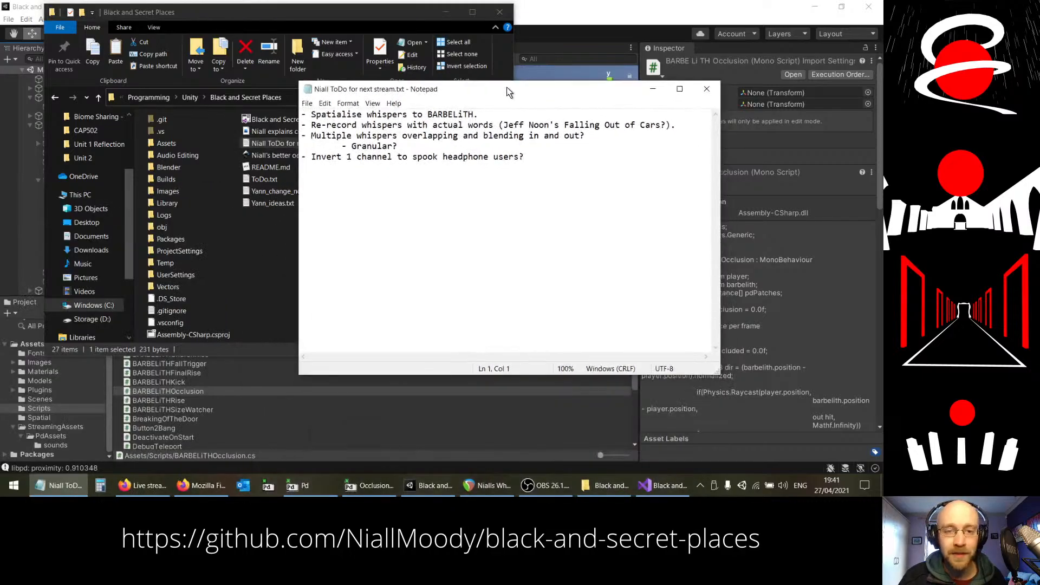
Step: Delete the overlapping whispers item, its Granular sub-item and the channel-inversion item from the to-do list
click(501, 118)
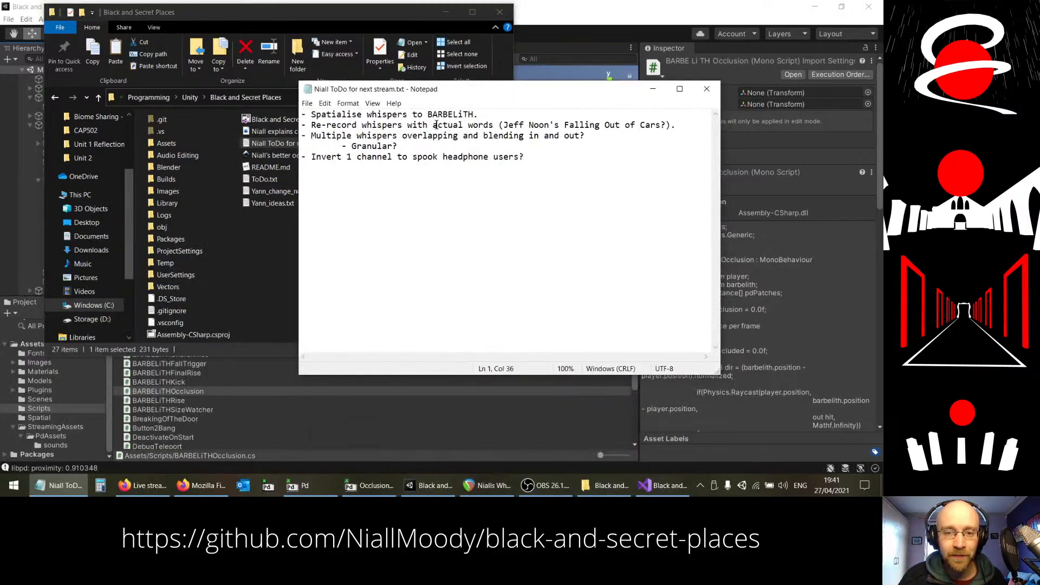
drag(417, 144, 699, 127)
key(Delete)
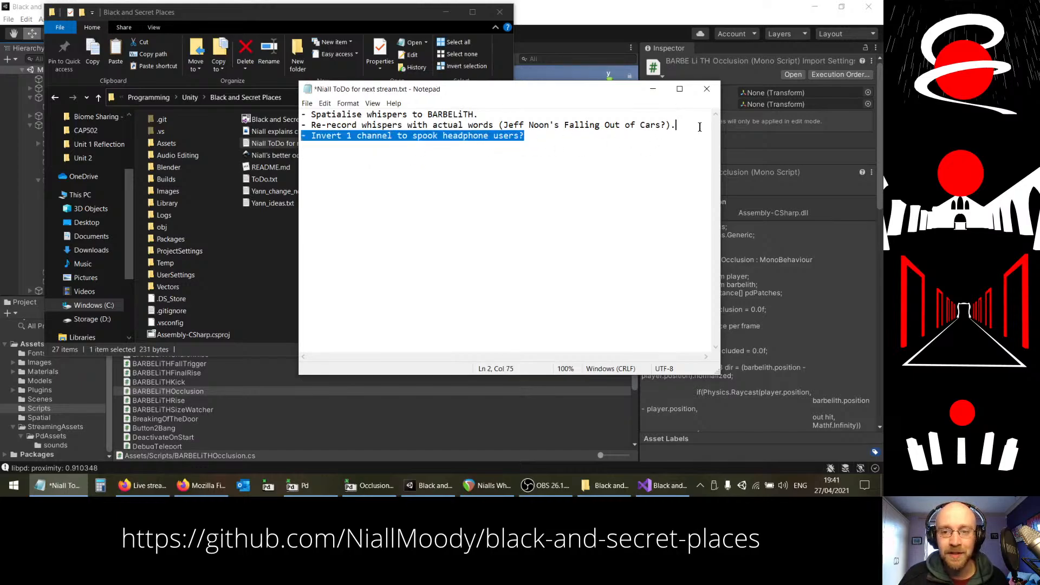
key(Delete)
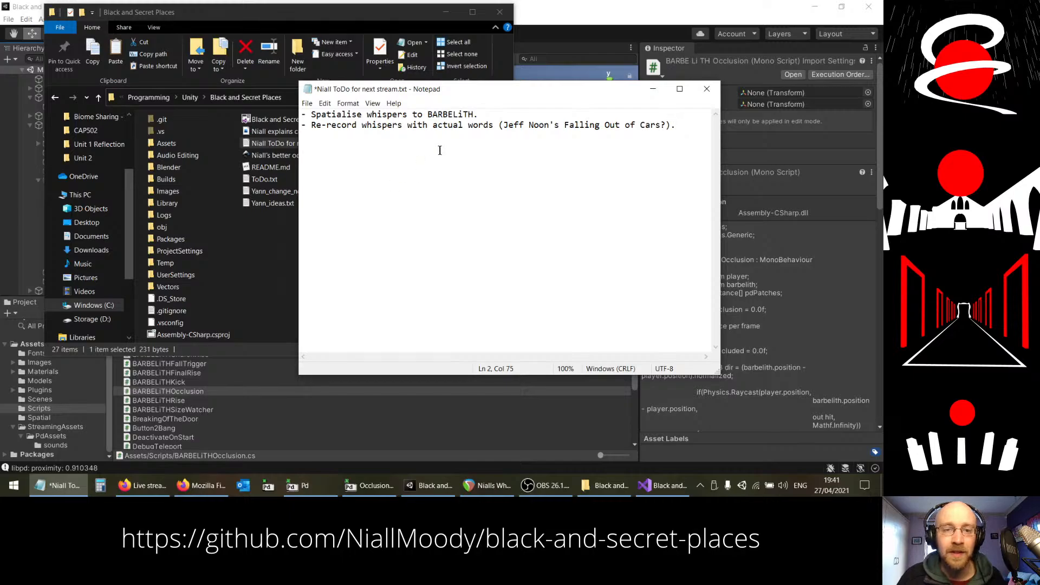
Step: Replace the two remaining whisper items with "Fix BARBELiTHOcclusion raycasts hitting disabled door (move to IgnoreRaycast layer)."
drag(683, 124, 312, 115)
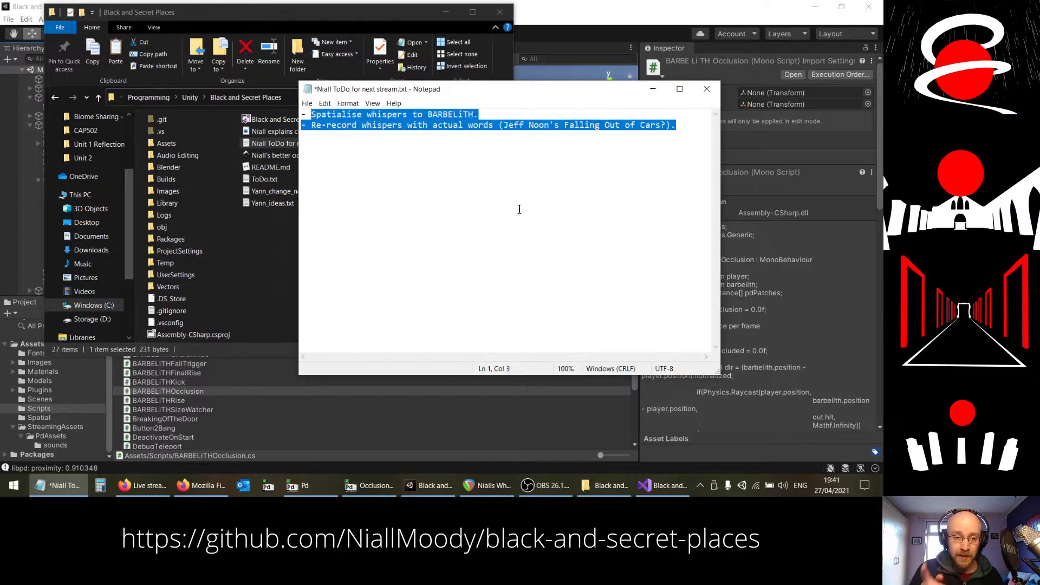
text(Fix )
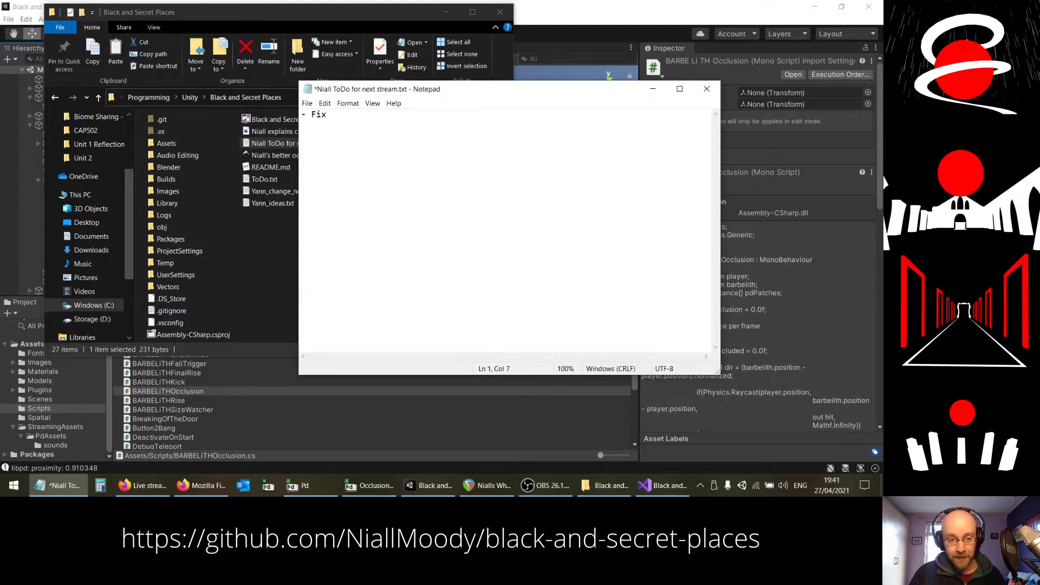
text(BA)
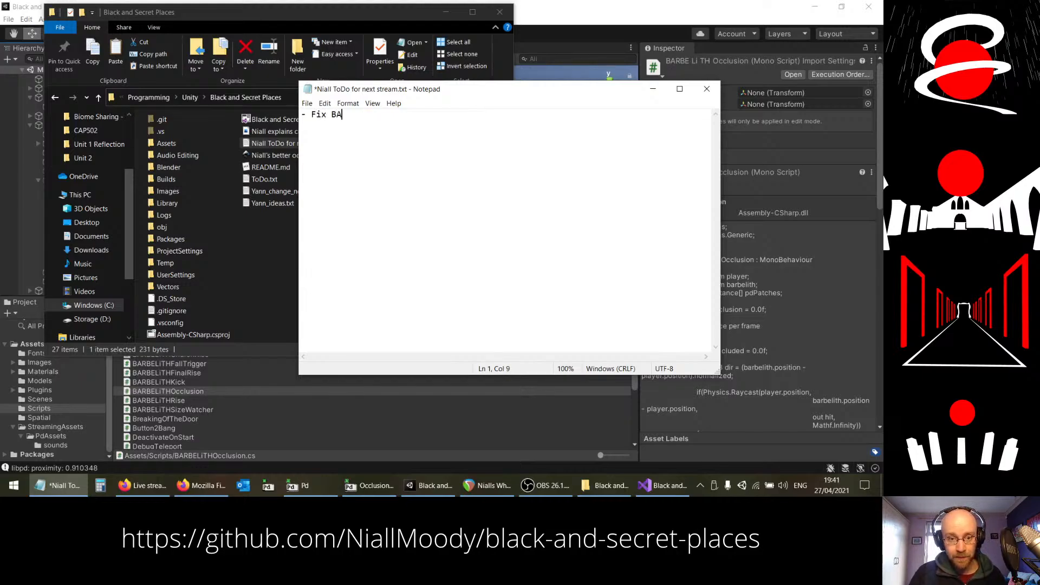
text(RBELiTH )
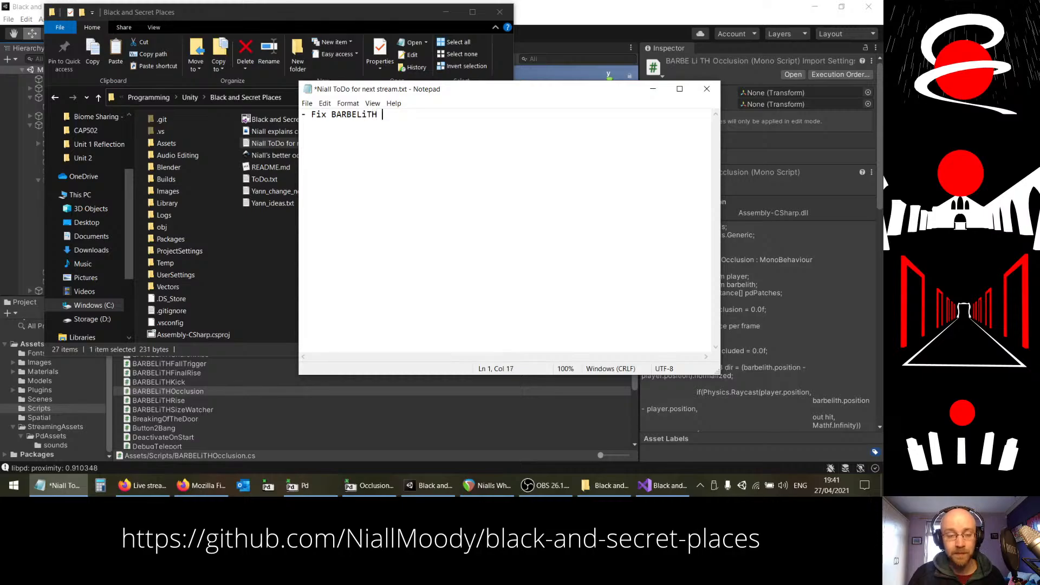
text(Occlusion)
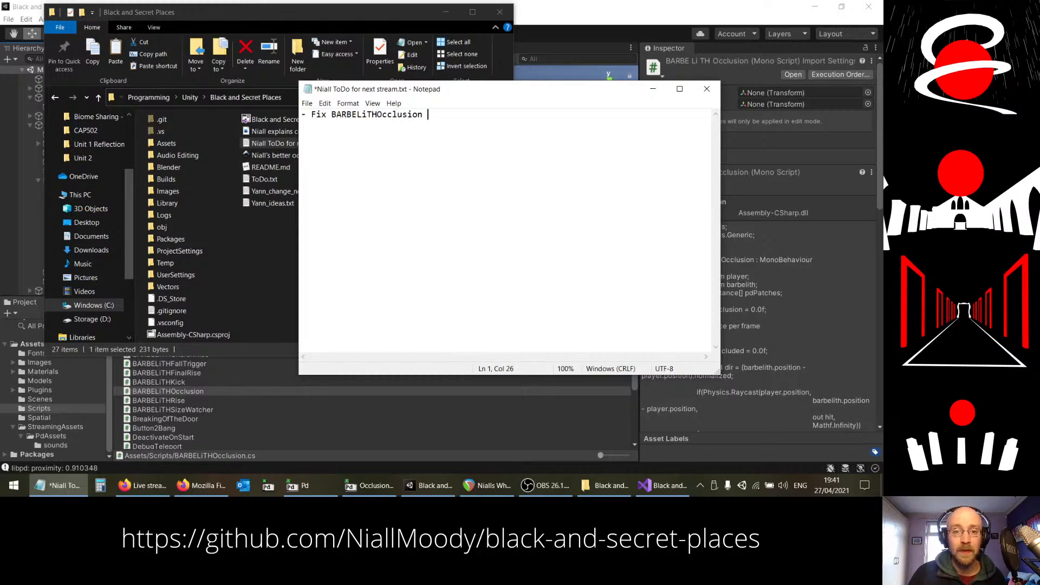
text( raycast)
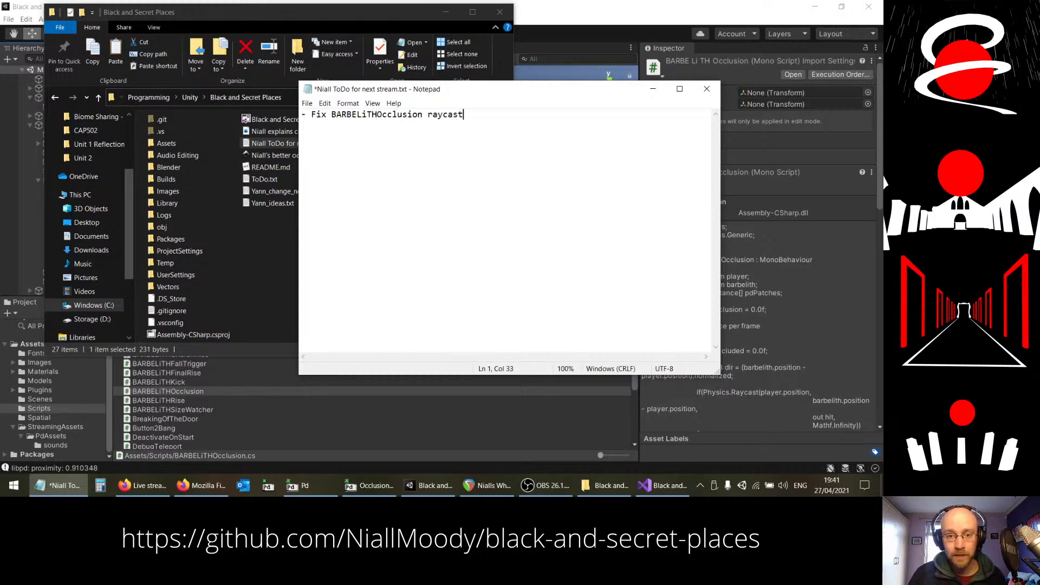
text(s hitting dis)
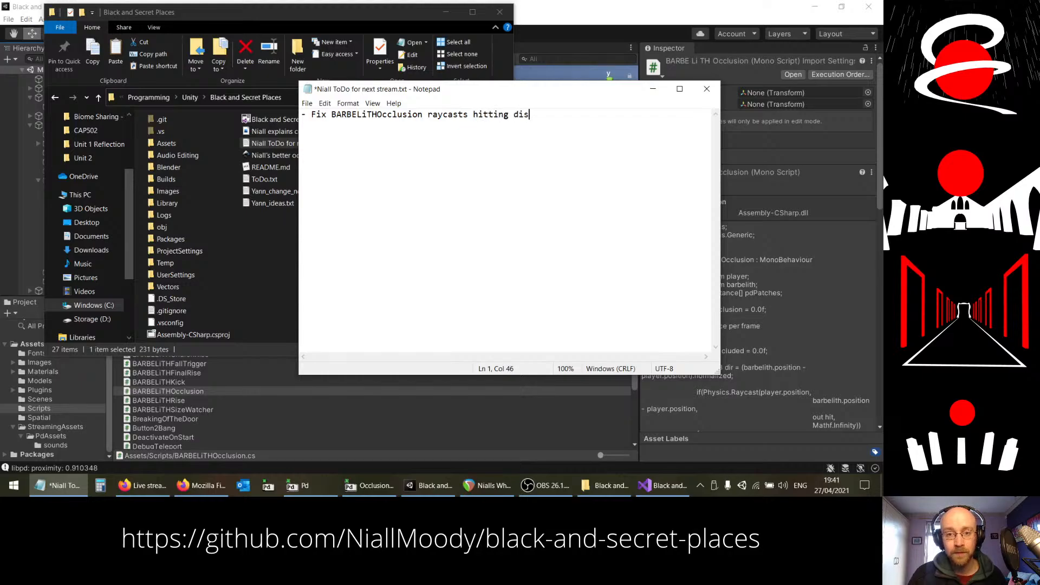
text(abled door ()
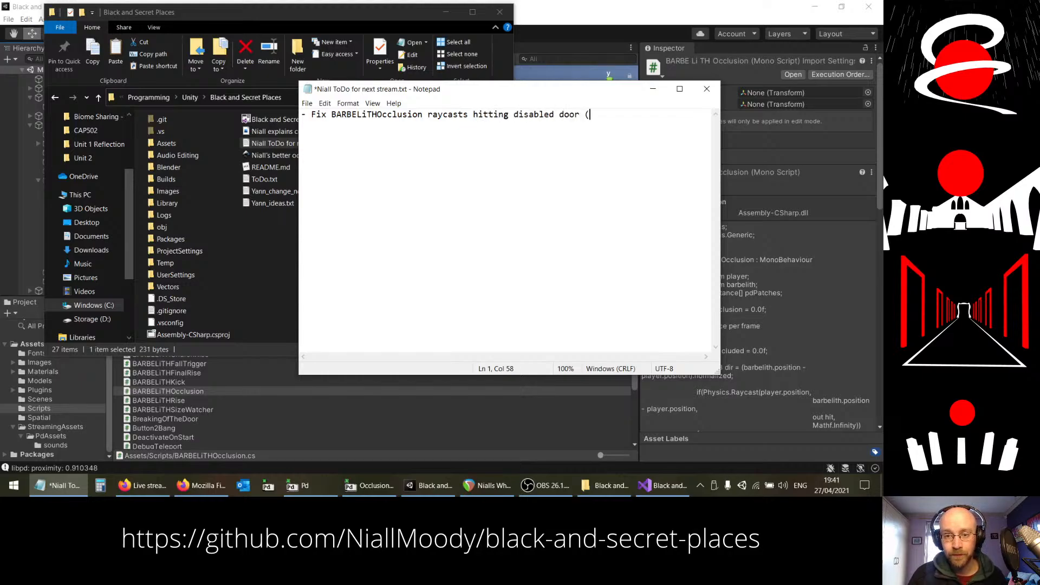
text(move to Ig)
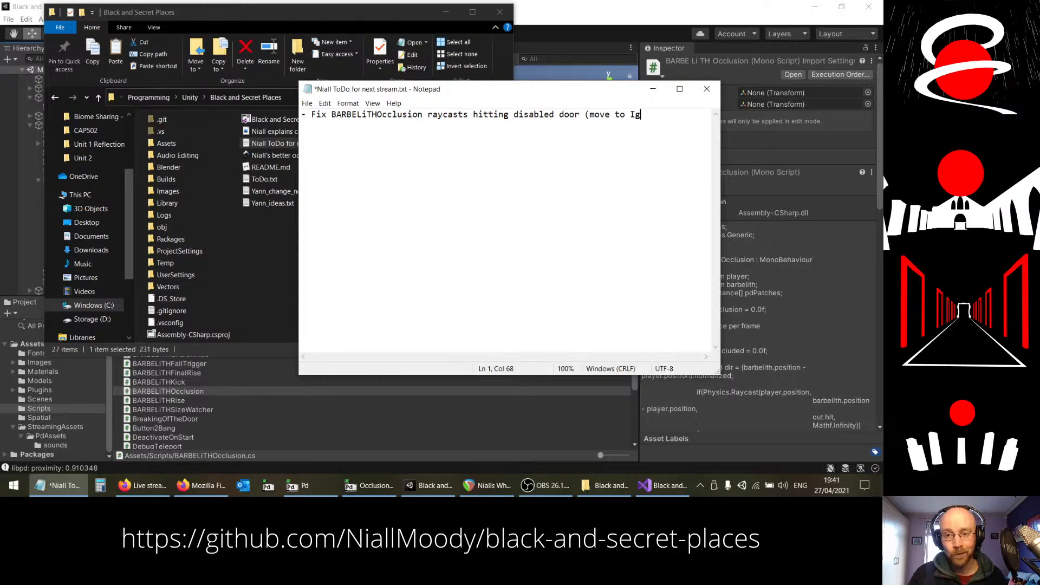
text(noreRaycast)
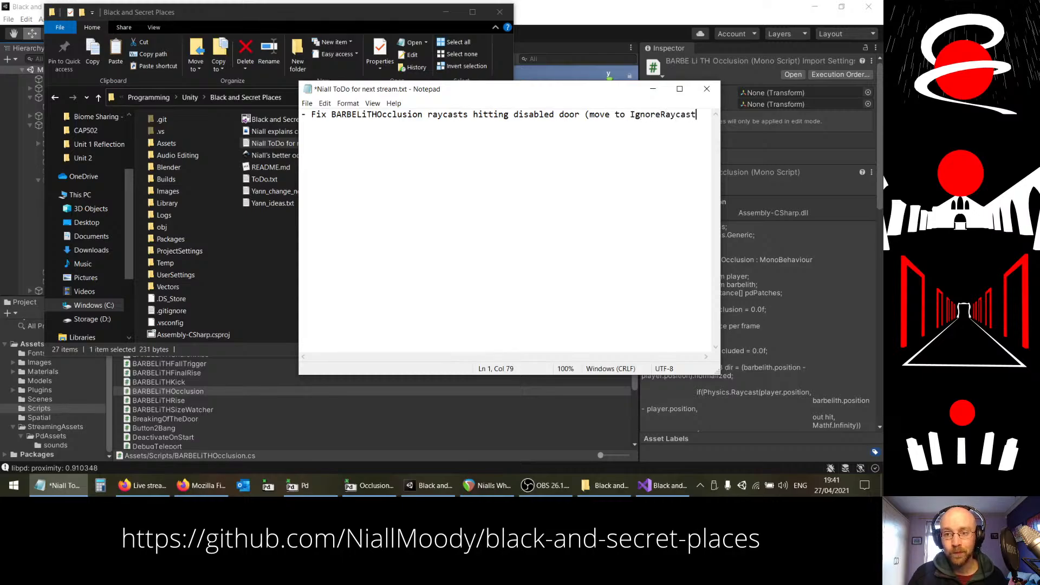
text(layer).)
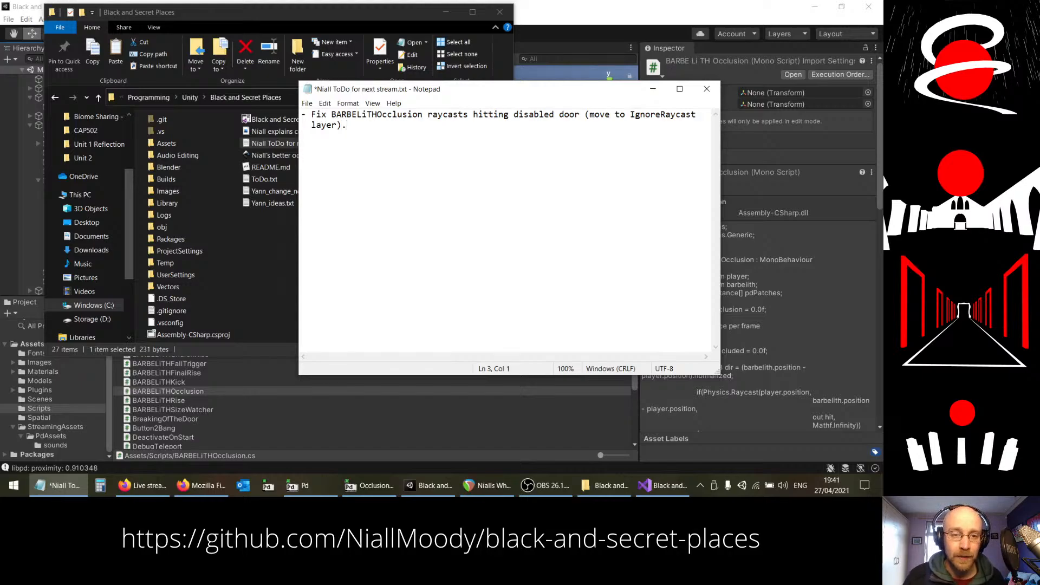
Step: Switch to the Unity editor, collapse the Void 1 group and deactivate the Whispers object under BARBELiTH
key(alt+Tab)
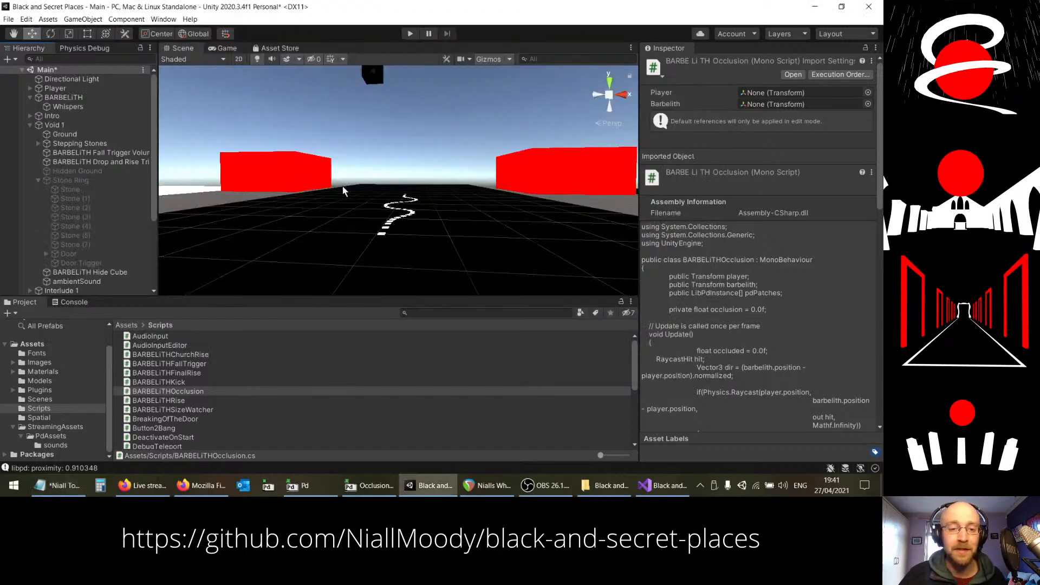
click(39, 180)
click(30, 125)
mouse_move(427, 148)
right_down()
mouse_move(436, 164)
mouse_move(409, 155)
mouse_move(438, 136)
right_up()
click(68, 107)
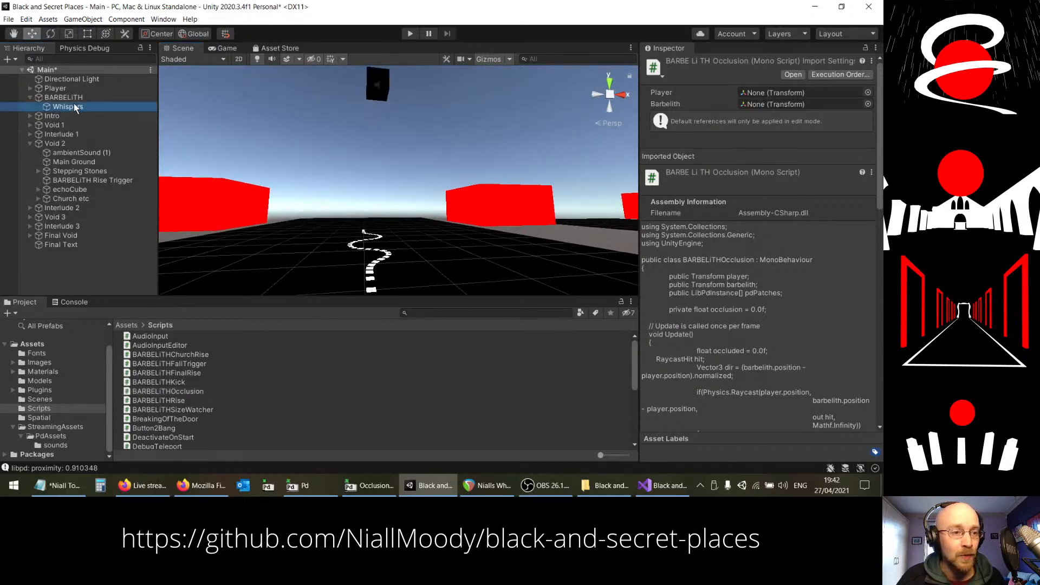
click(670, 64)
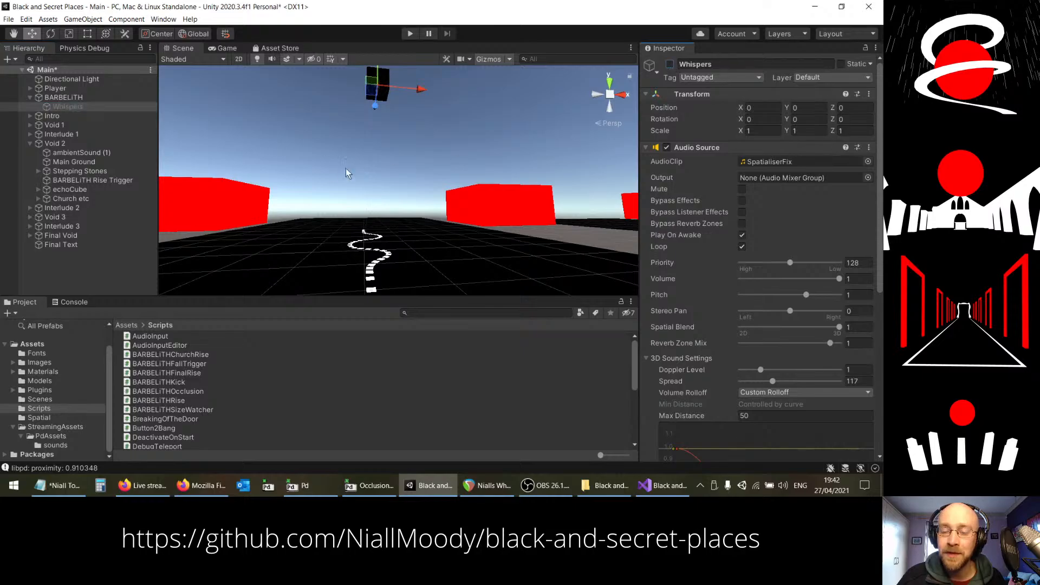
Step: Look around the level in the Scene view and select the Interlude 2 wall Wall (1)
right_drag(347, 172, 407, 227)
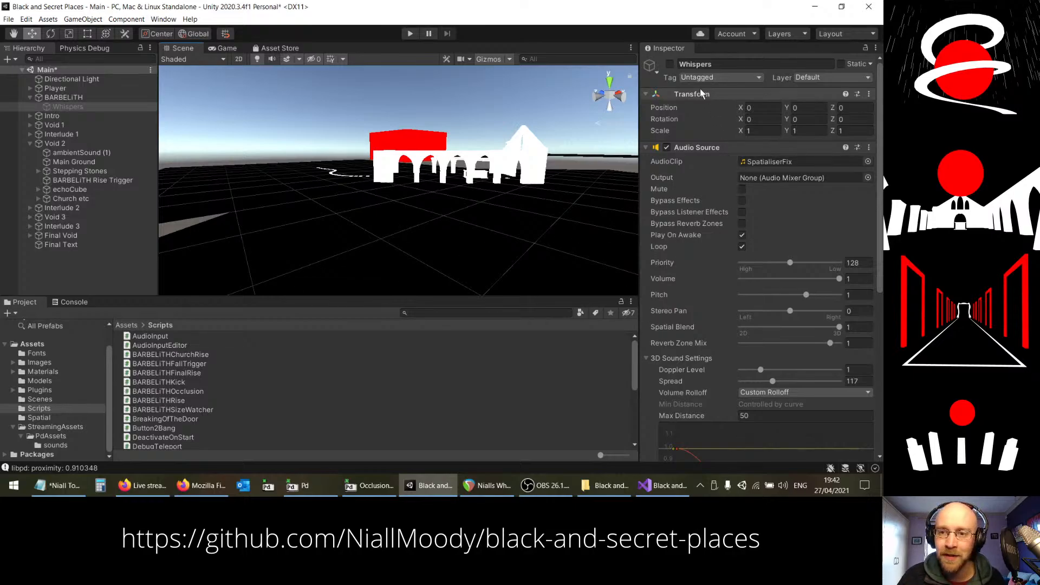
right_drag(282, 156, 236, 164)
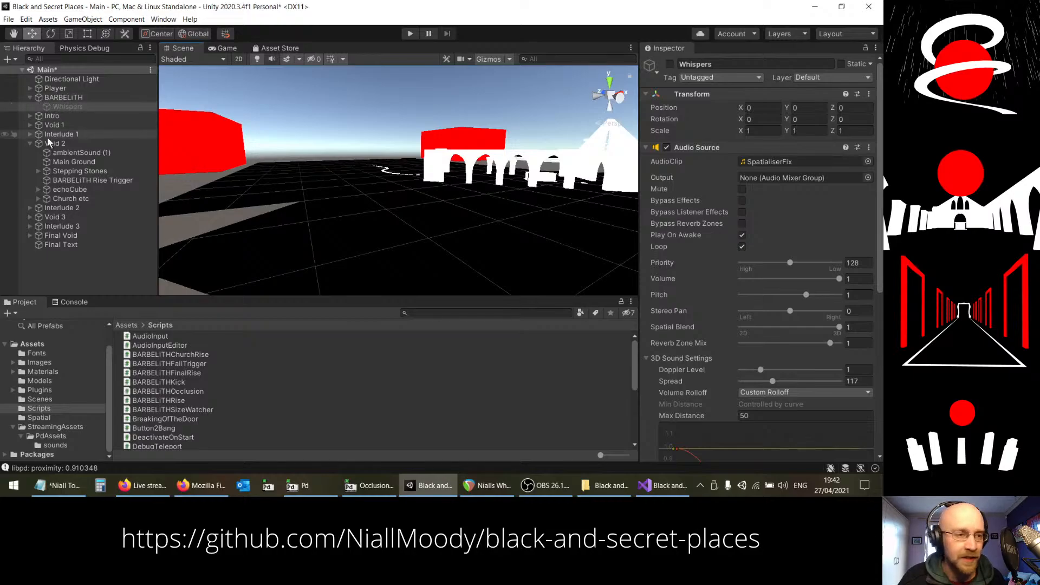
right_drag(396, 178, 268, 139)
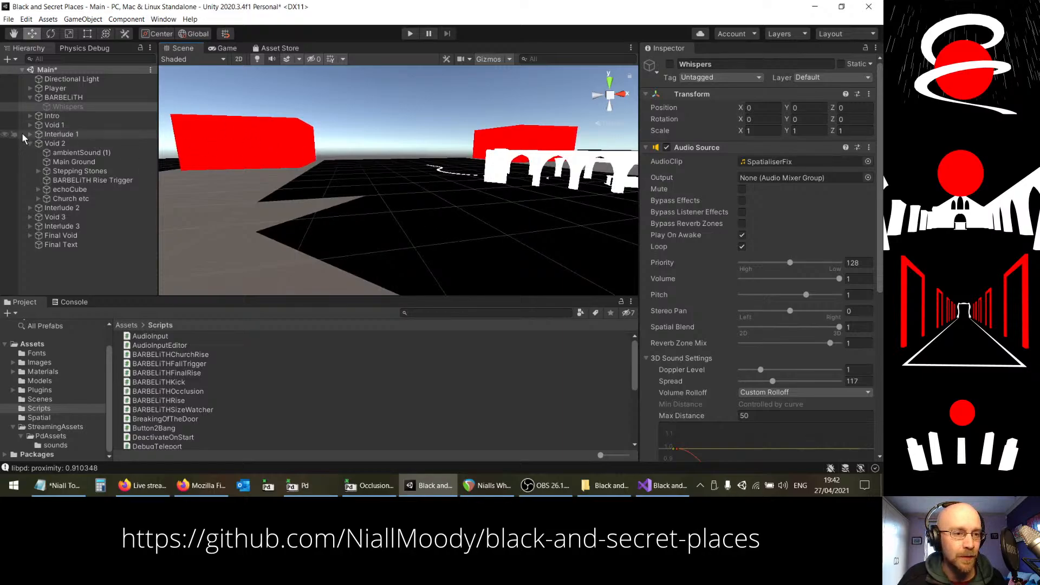
right_drag(180, 148, 290, 160)
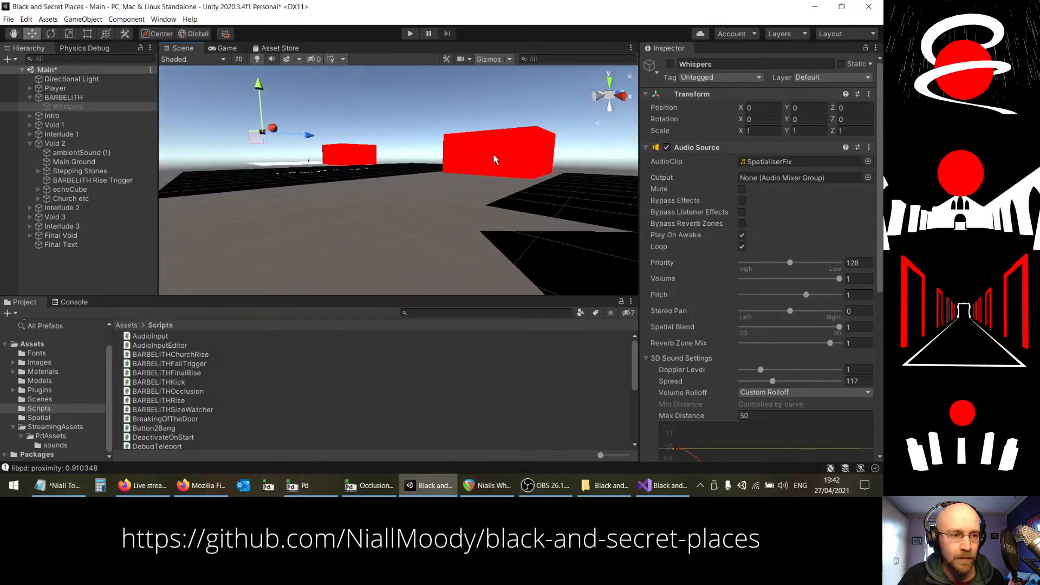
click(535, 144)
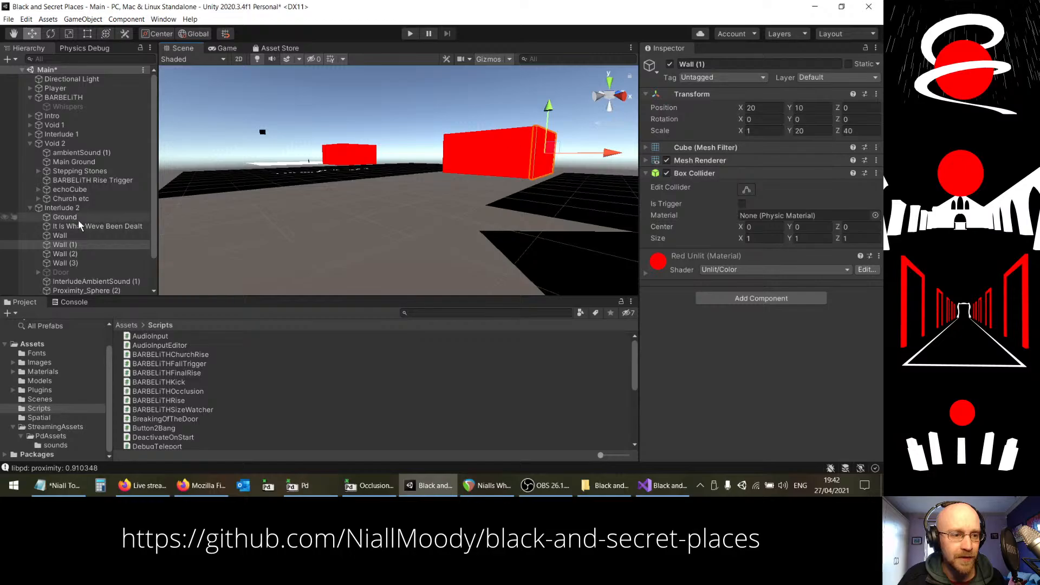
Step: Select the Teleport Trigger Volume within Interlude 2's Door and inspect its Box Collider and Teleport On Enter settings
click(31, 209)
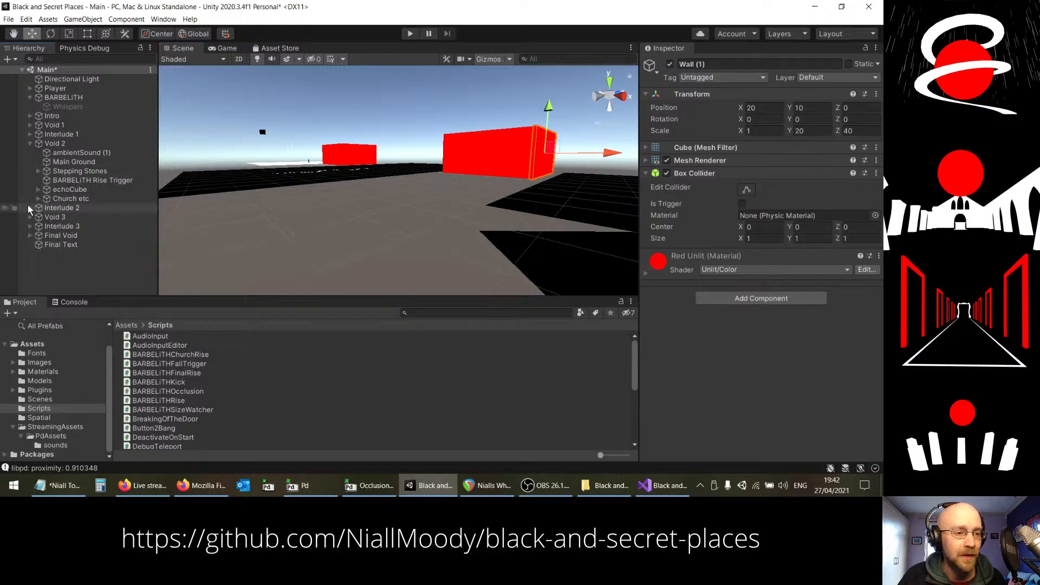
click(31, 209)
scroll(35, 227, down, 2)
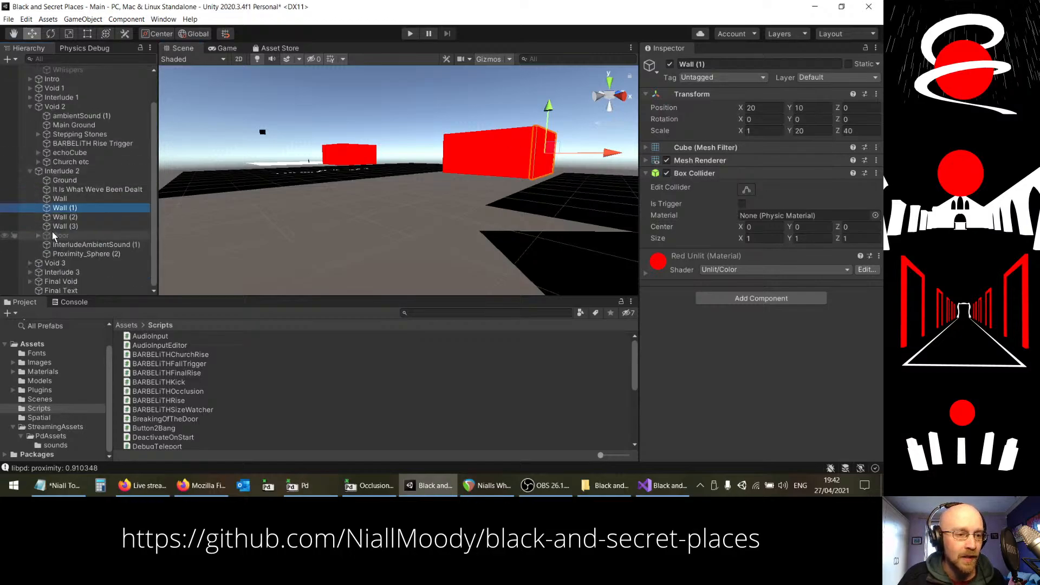
click(39, 235)
scroll(71, 216, down, 3)
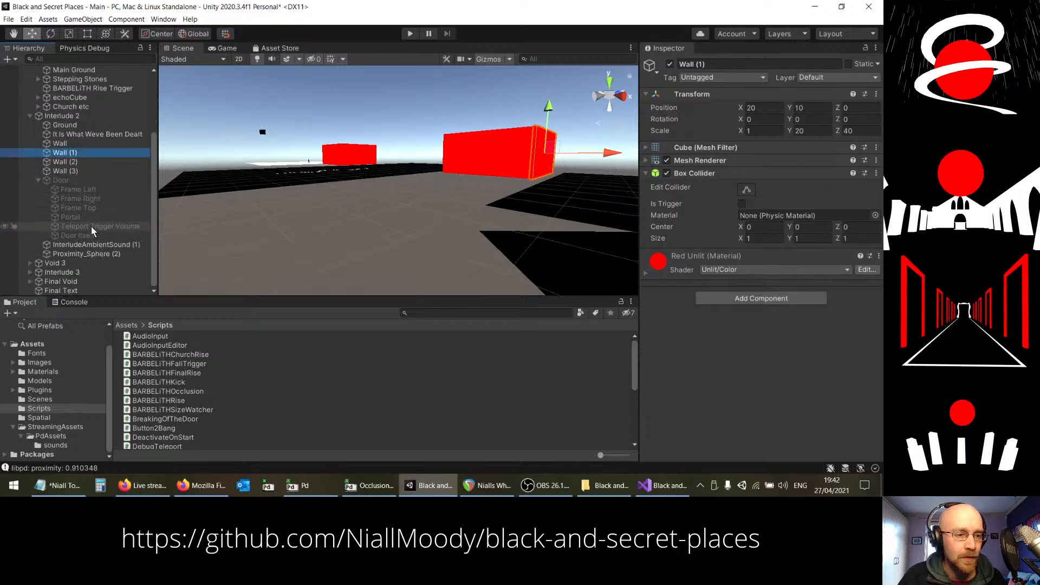
click(138, 226)
scroll(671, 193, down, 1)
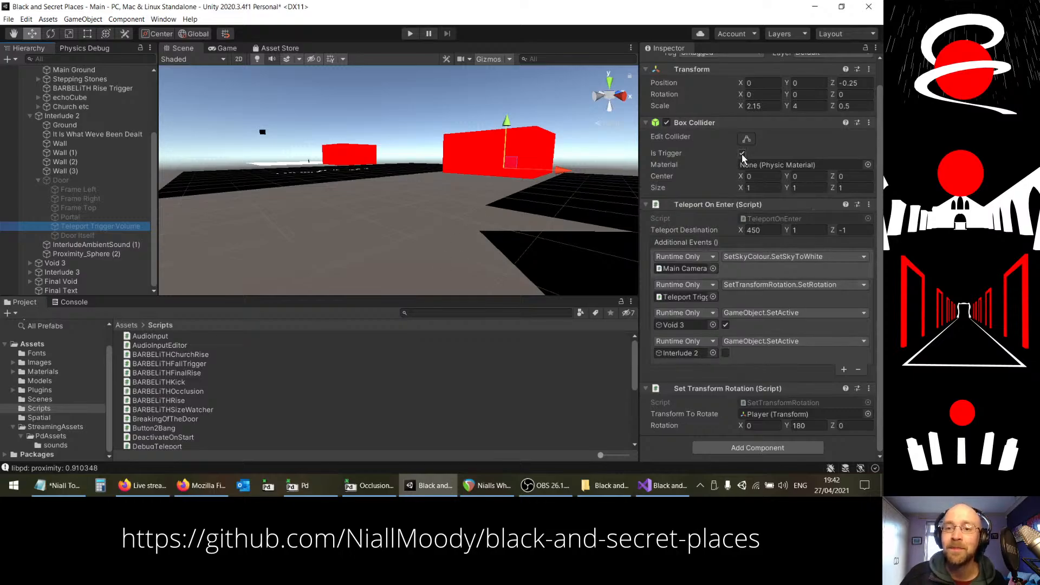
Step: Switch to Visual Studio and open the TeleportOnEnter.cs script
right_drag(482, 160, 607, 246)
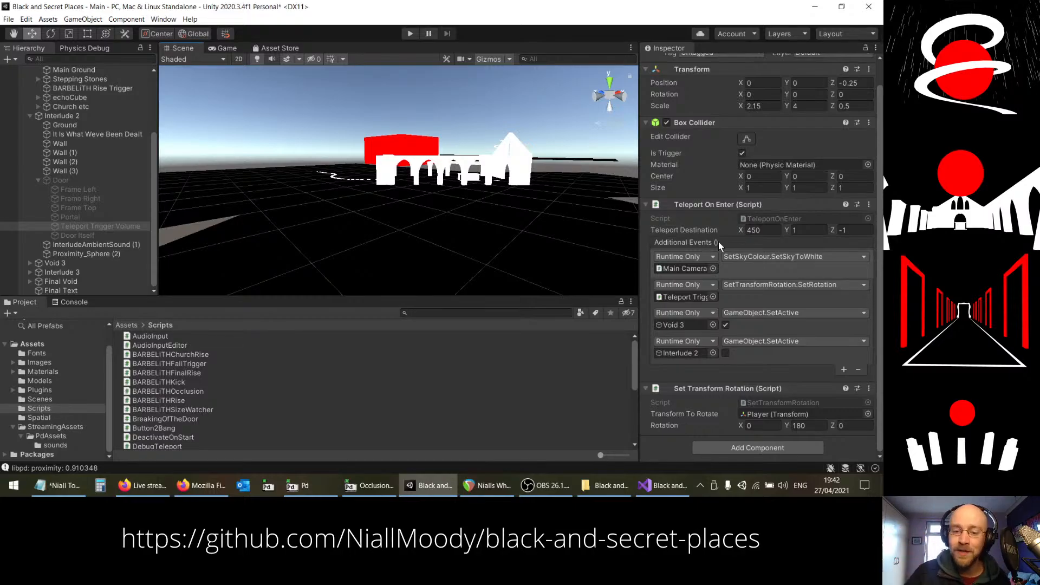
click(661, 483)
scroll(134, 235, down, 4)
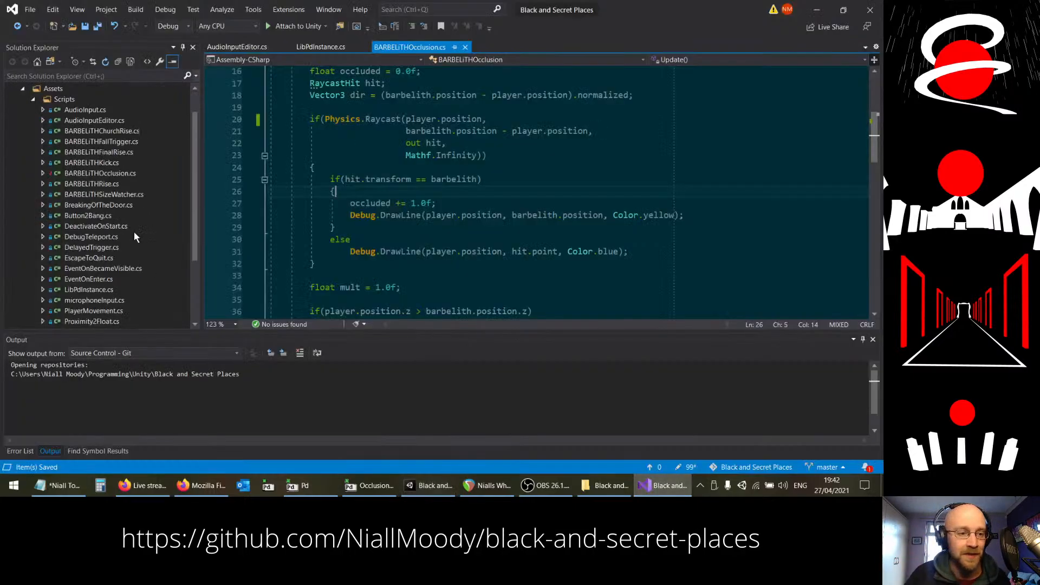
double_click(92, 278)
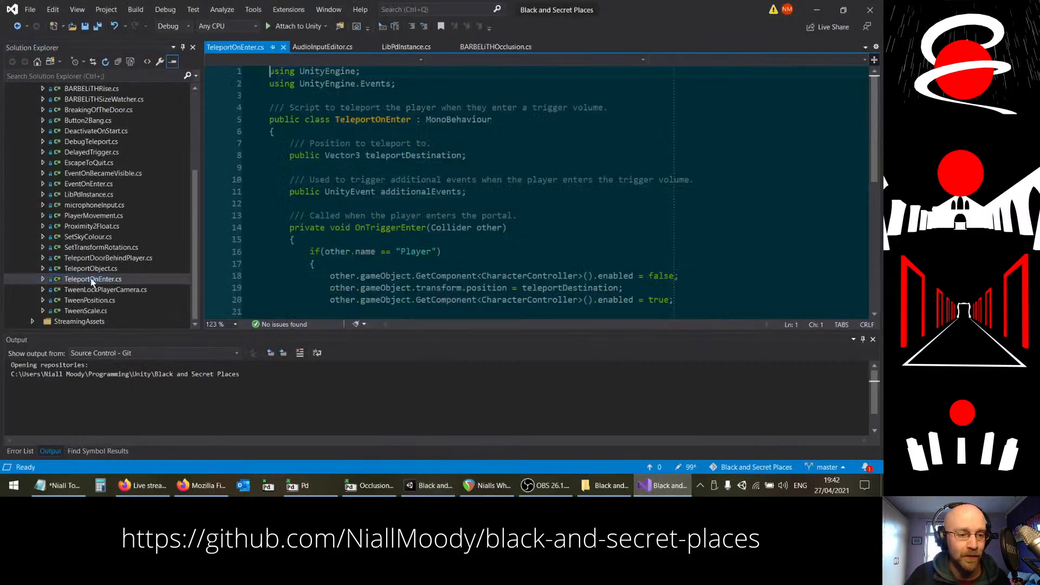
Step: Review the additionalEvents UnityEvent declaration and its Invoke call inside OnTriggerEnter
scroll(541, 159, down, 2)
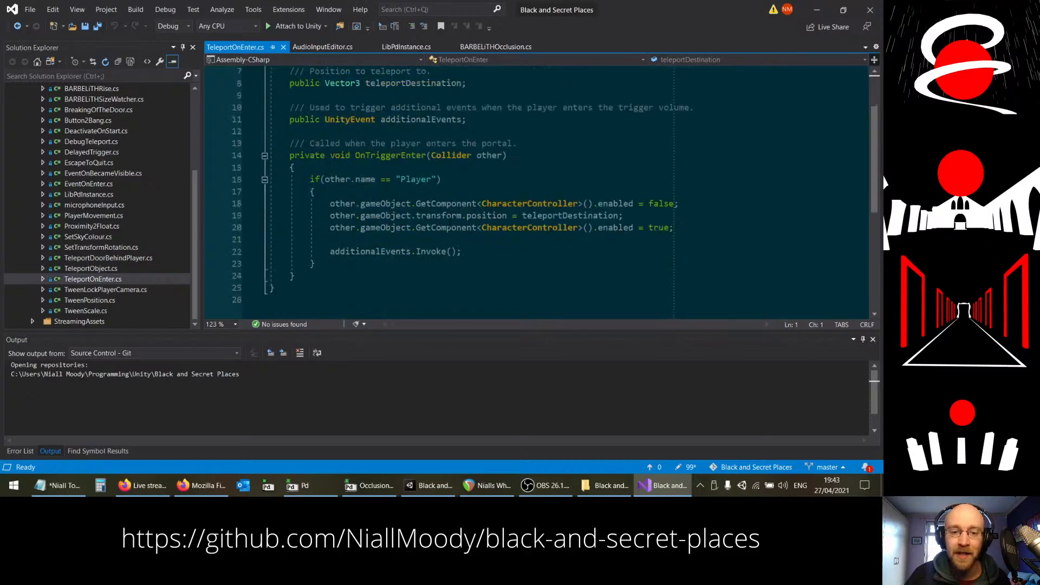
scroll(417, 263, up, 1)
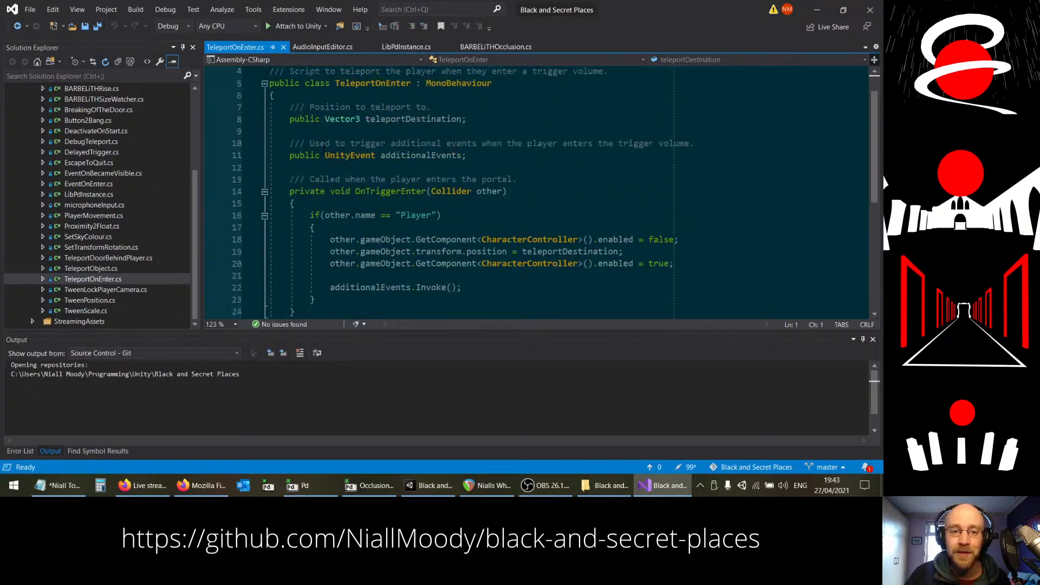
drag(289, 155, 485, 158)
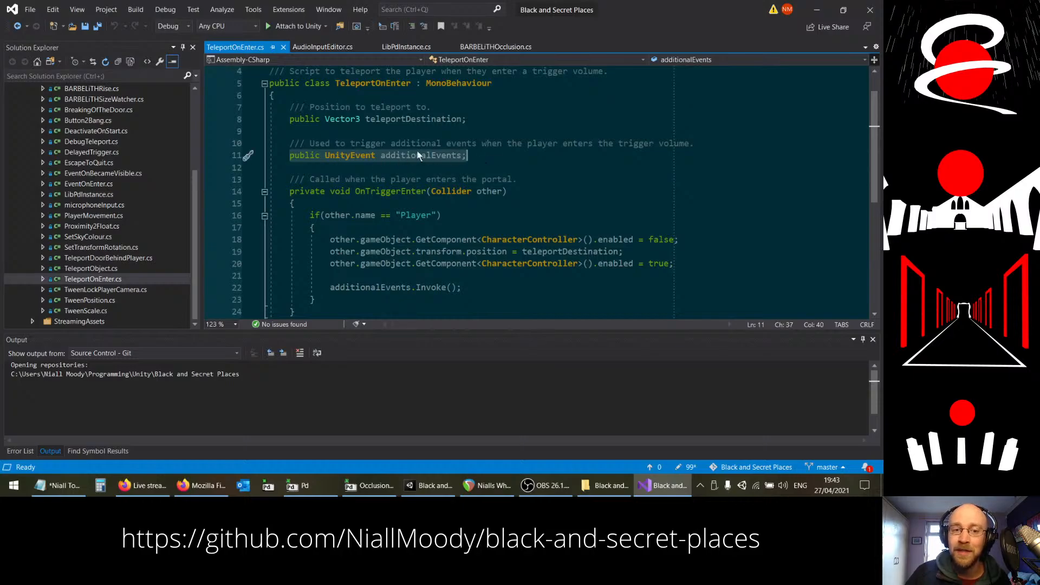
scroll(451, 185, down, 1)
drag(327, 252, 500, 249)
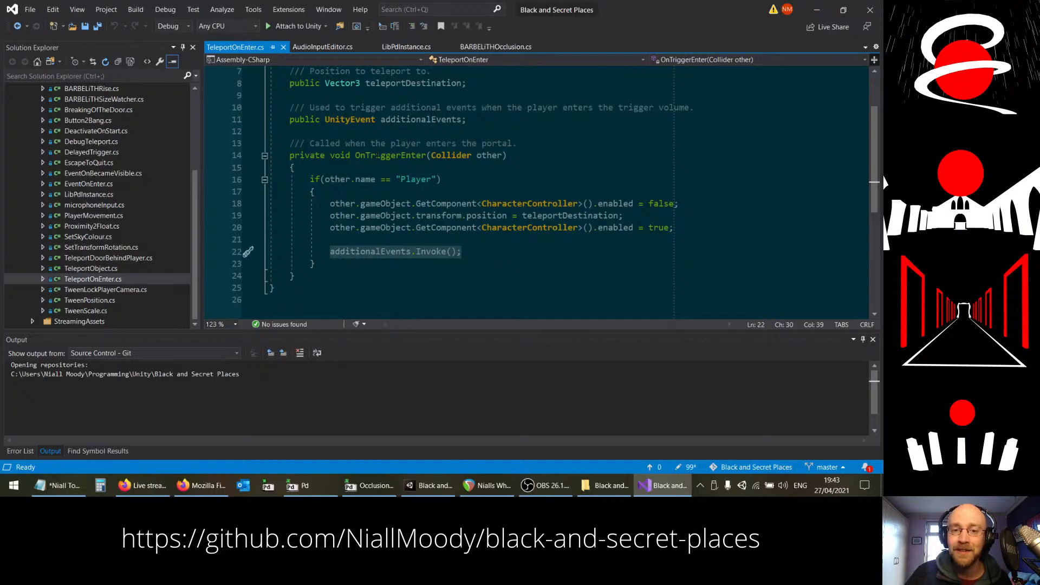
mouse_move(434, 252)
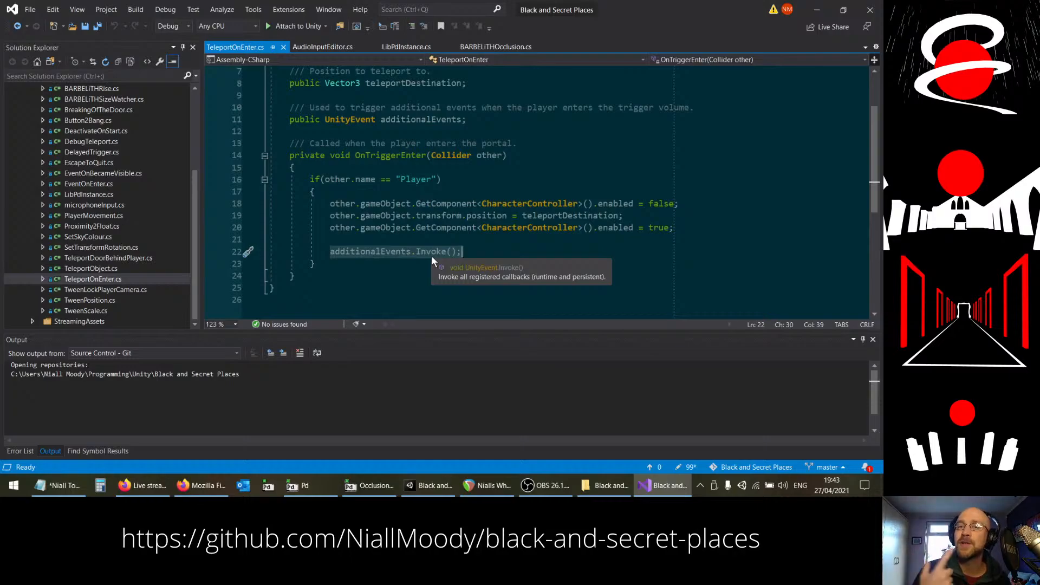
click(446, 251)
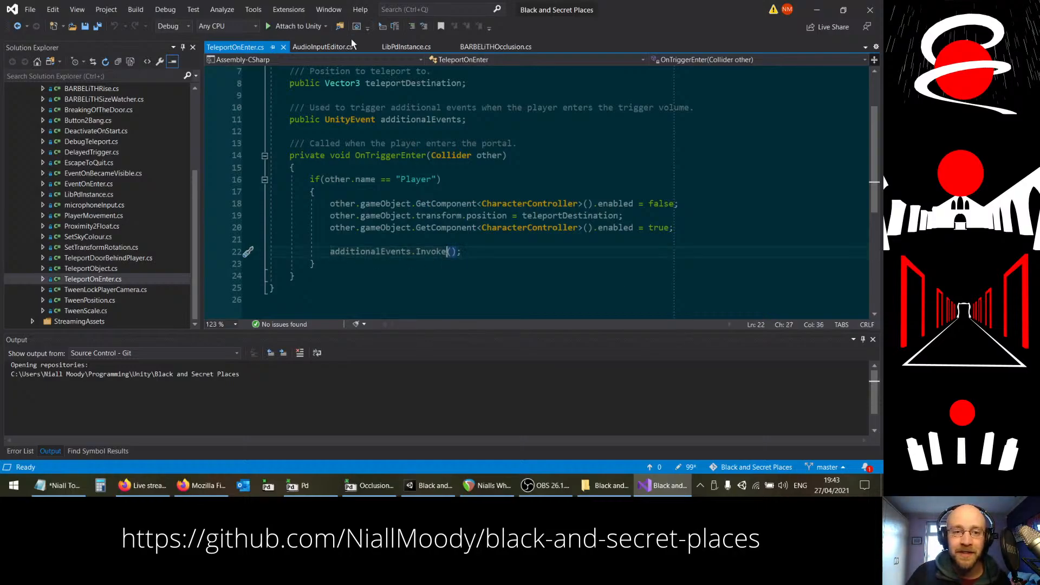
Step: Return to Unity and examine the SetSkyColour functions available to the Main Camera event in Interlude 2's Teleport On Enter component
click(415, 483)
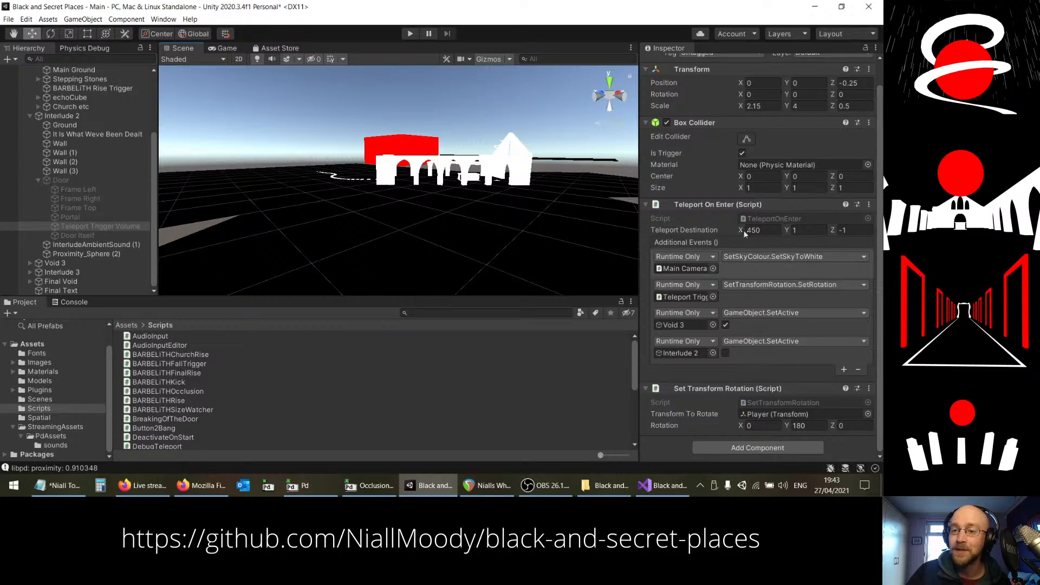
right_drag(357, 188, 111, 172)
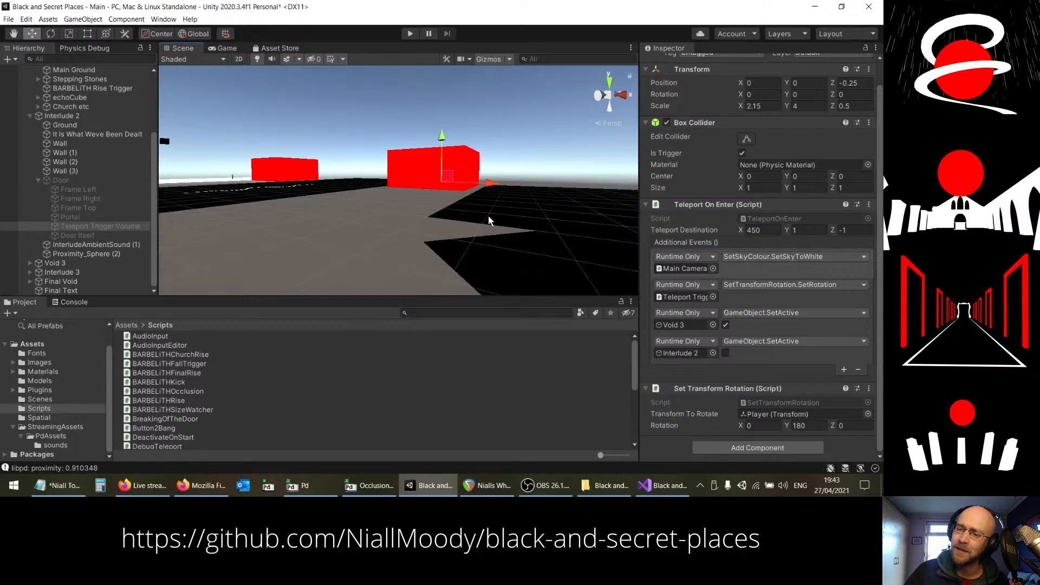
right_drag(488, 216, 632, 223)
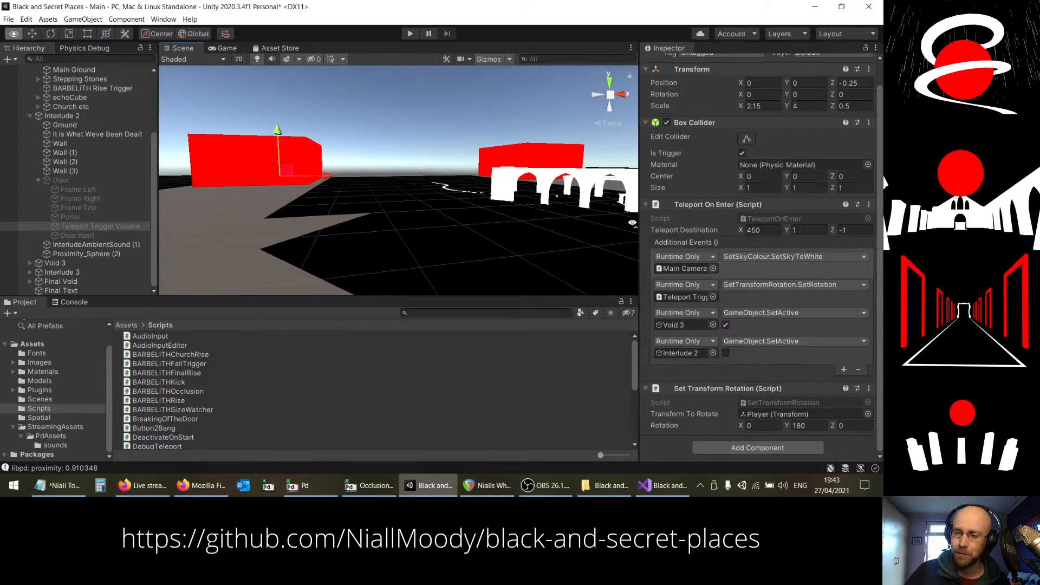
right_drag(456, 222, 480, 225)
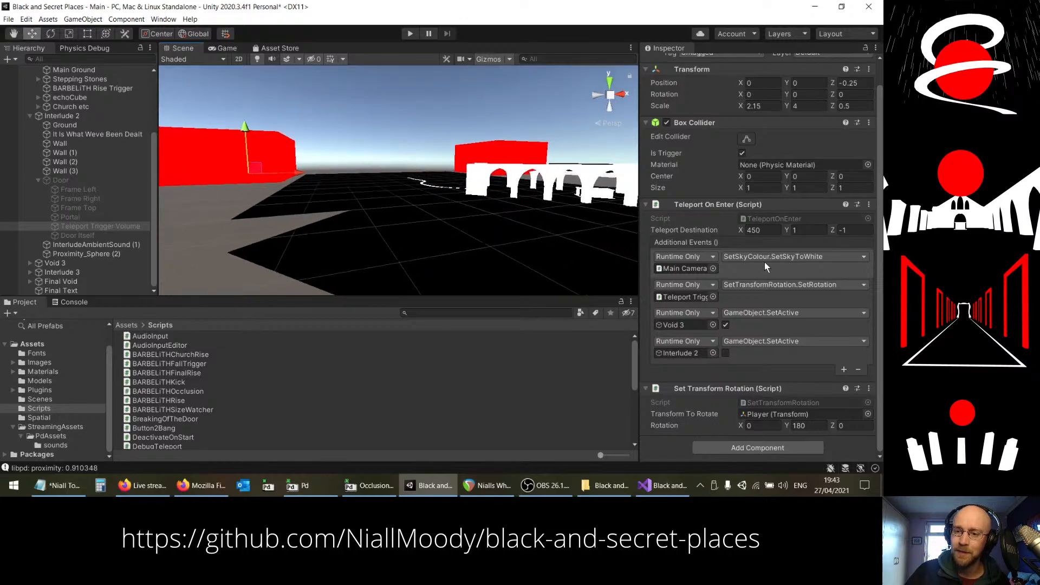
click(806, 257)
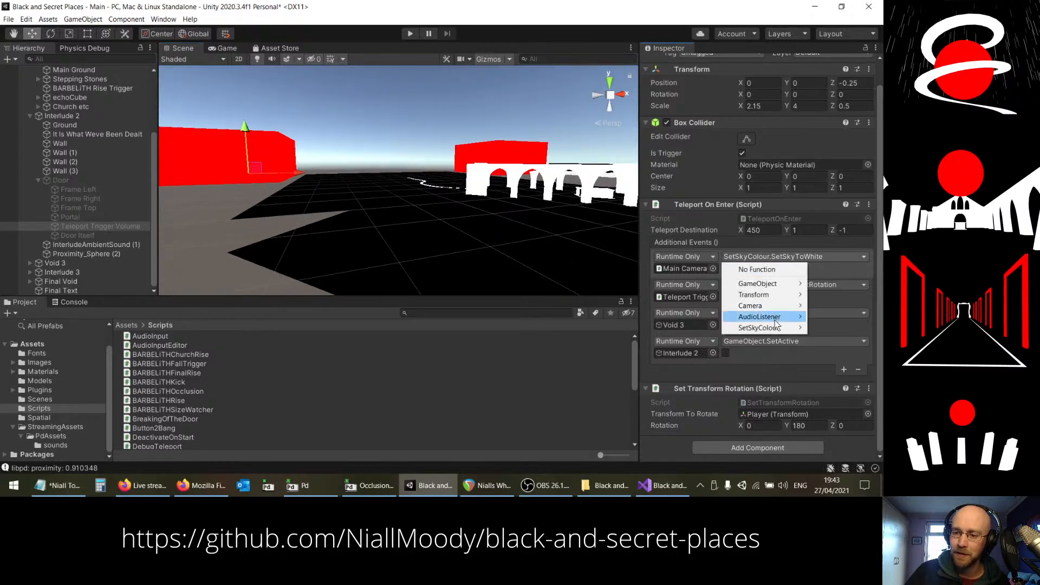
mouse_move(776, 326)
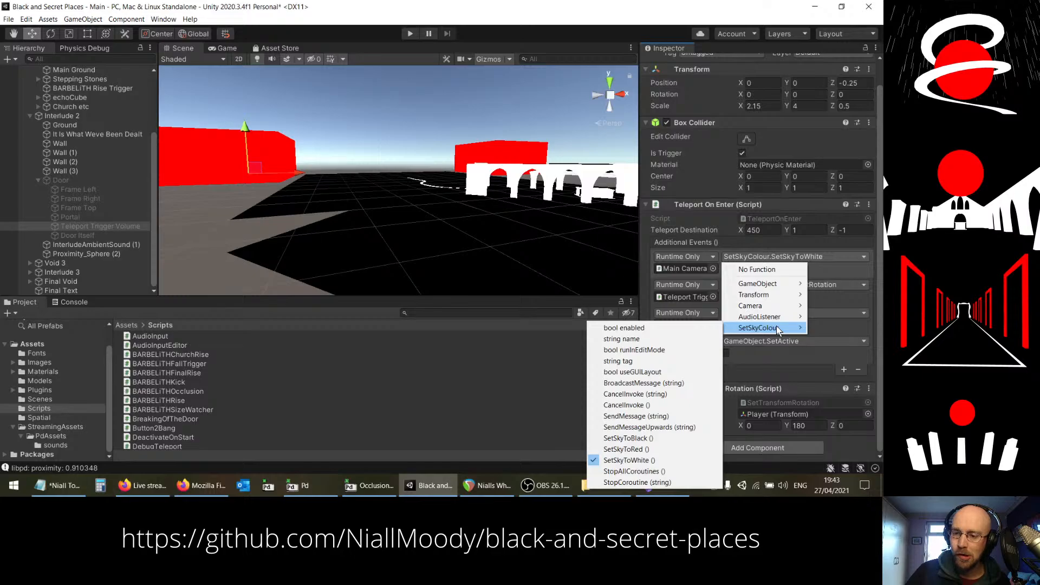
click(605, 33)
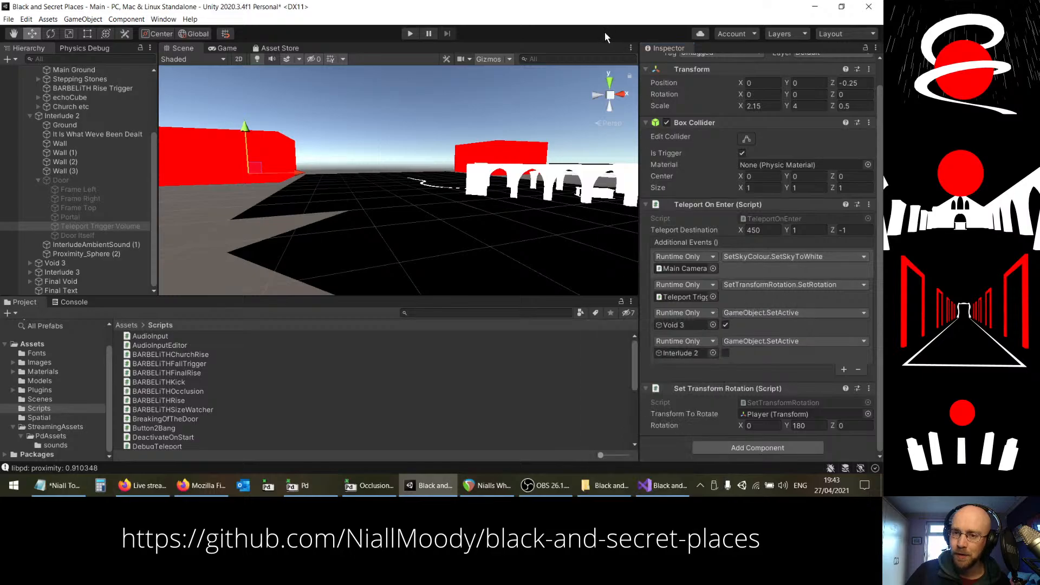
Step: Switch to Visual Studio, open SetSkyColour.cs and review the SetSkyToWhite method
click(684, 484)
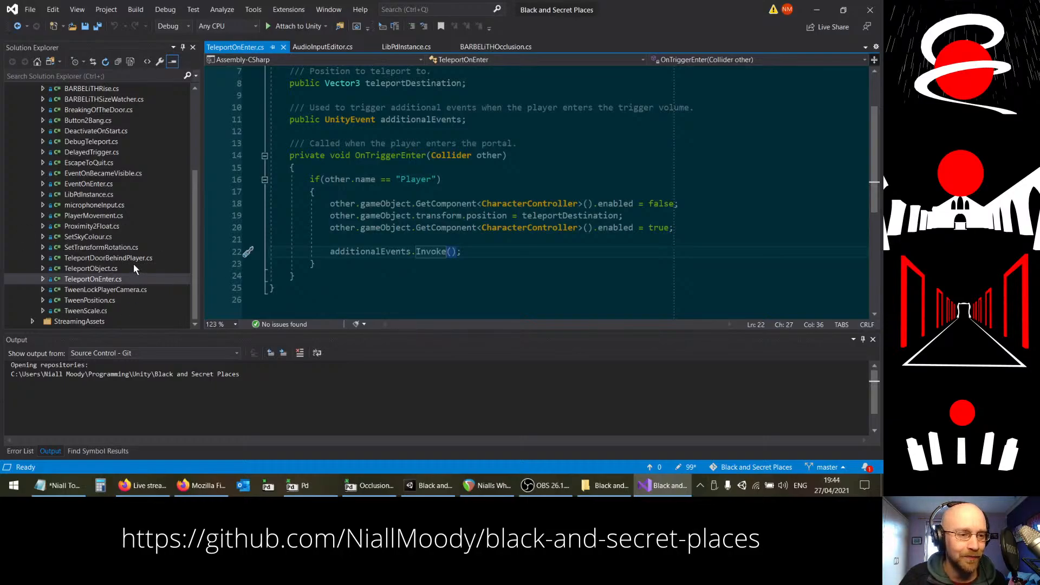
double_click(87, 237)
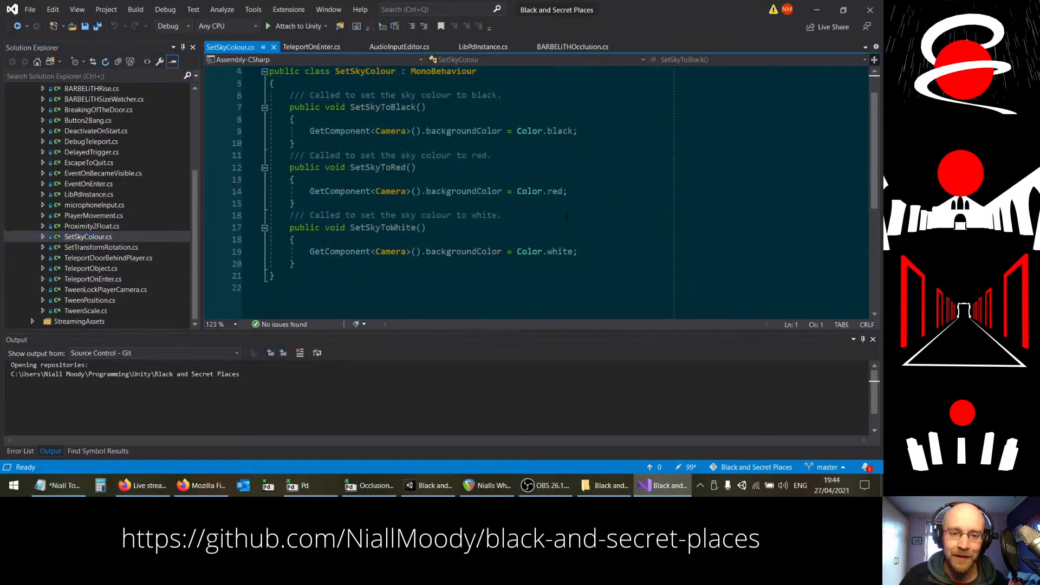
click(610, 251)
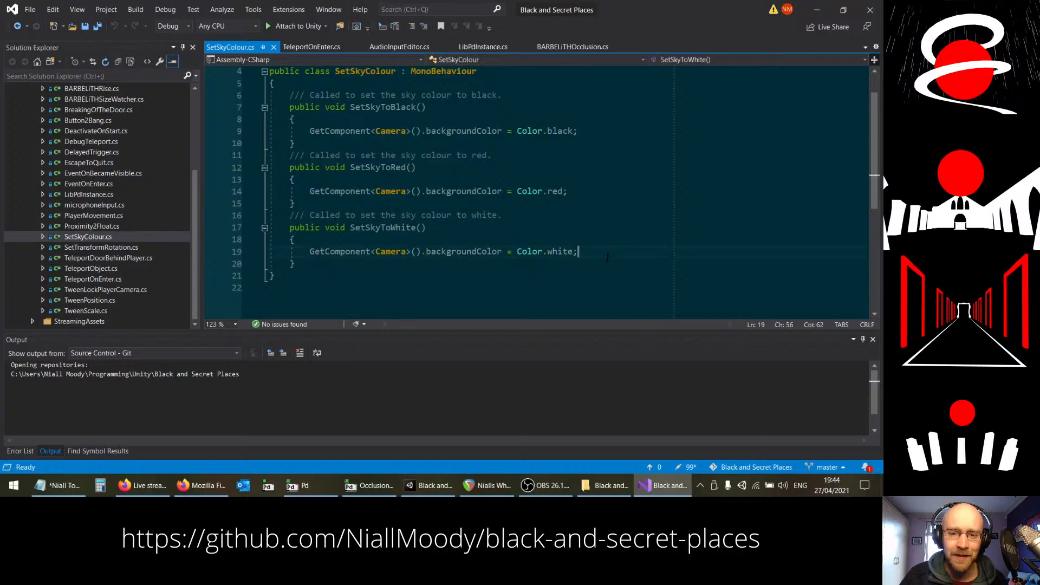
Step: Switch back to Unity, run the game briefly to view the starting sky colour, and stop it
click(453, 486)
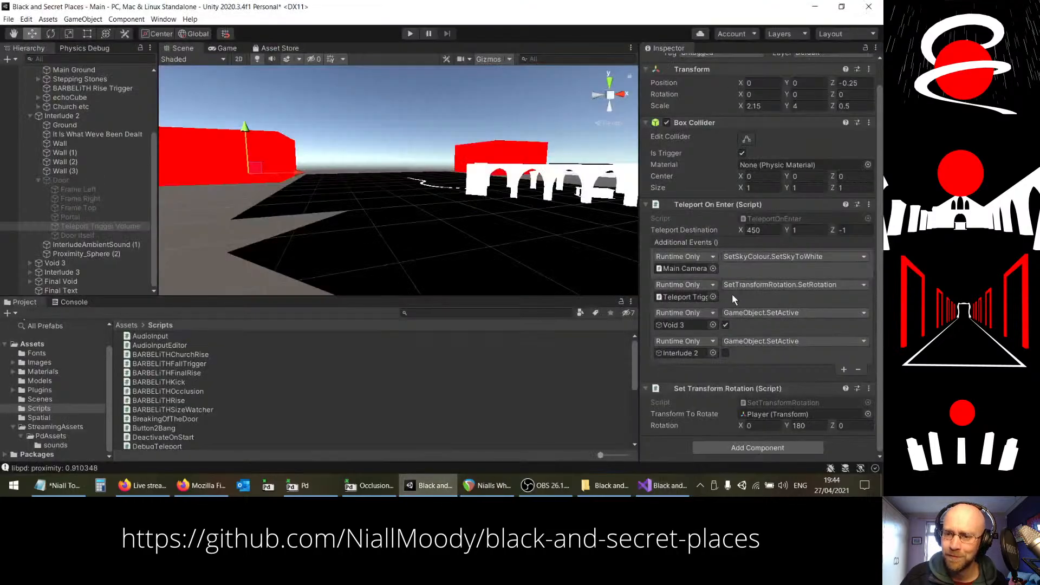
click(411, 34)
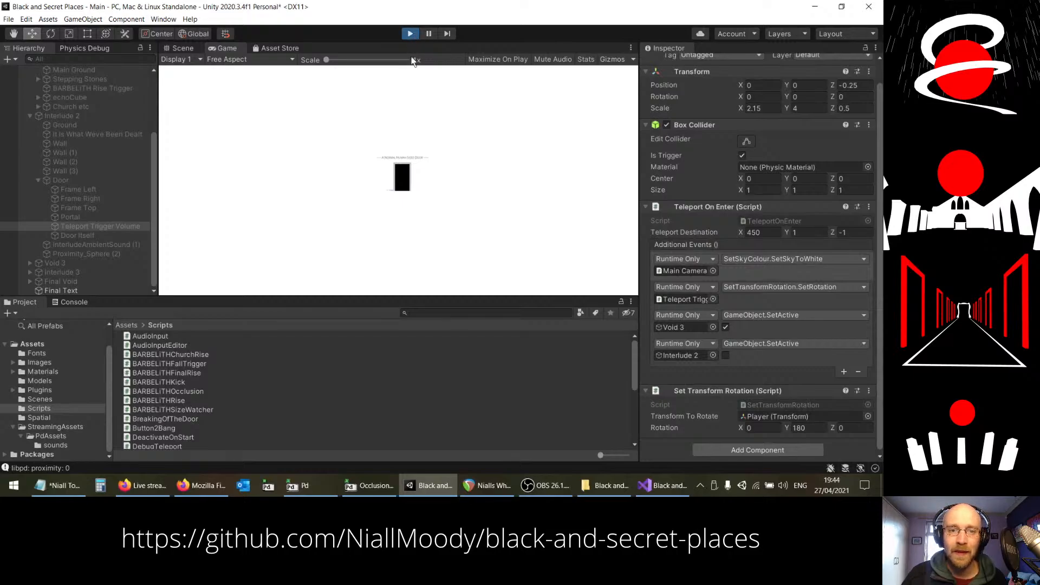
key(ctrl+p)
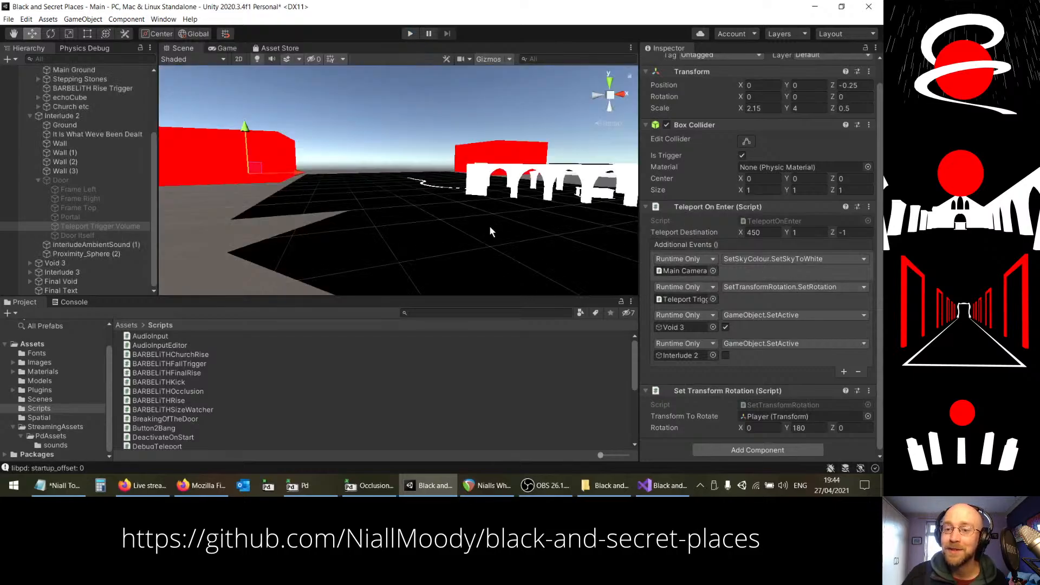
Step: Fly around the level in the Scene view to examine the layout of the voids and interludes
alt+drag(490, 225, 623, 196)
right_drag(623, 196, 629, 187)
key(w)
key(w)
right_drag(590, 172, 516, 221)
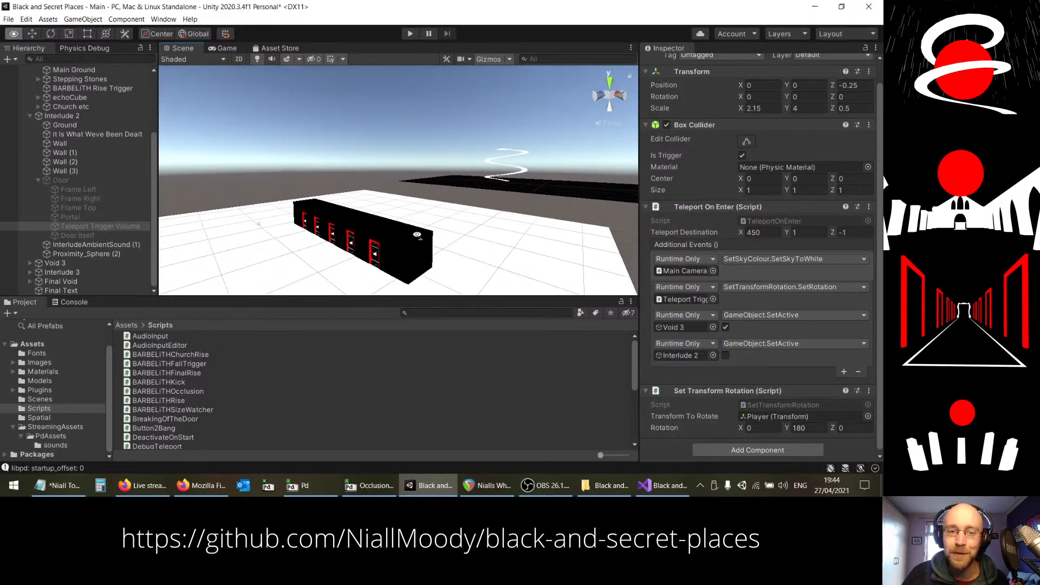
right_drag(390, 197, 420, 157)
key(w)
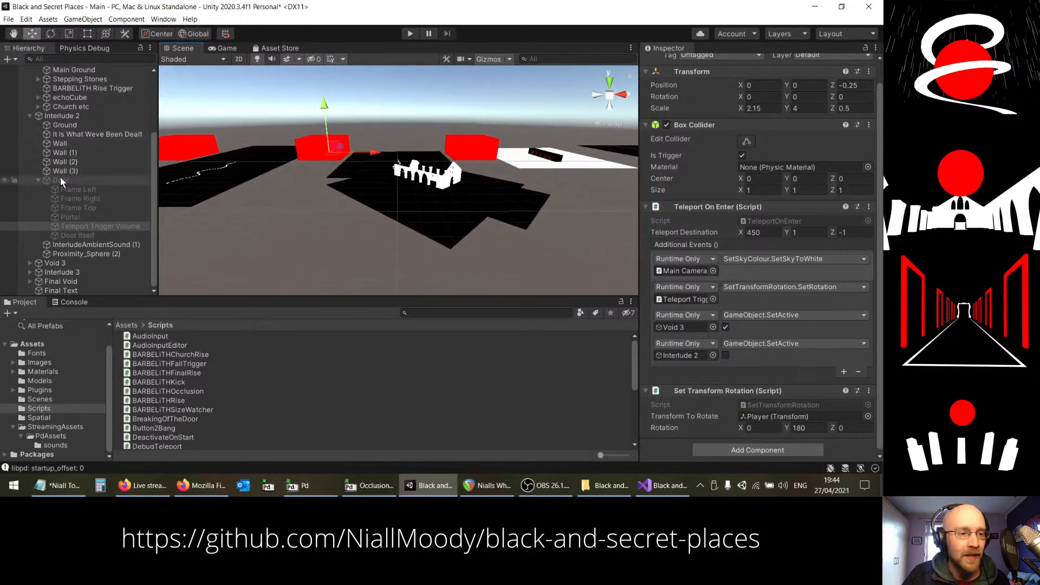
Step: Select the Teleport Trigger Volume within Interlude 1's Door and inspect its Teleport On Enter events
click(30, 117)
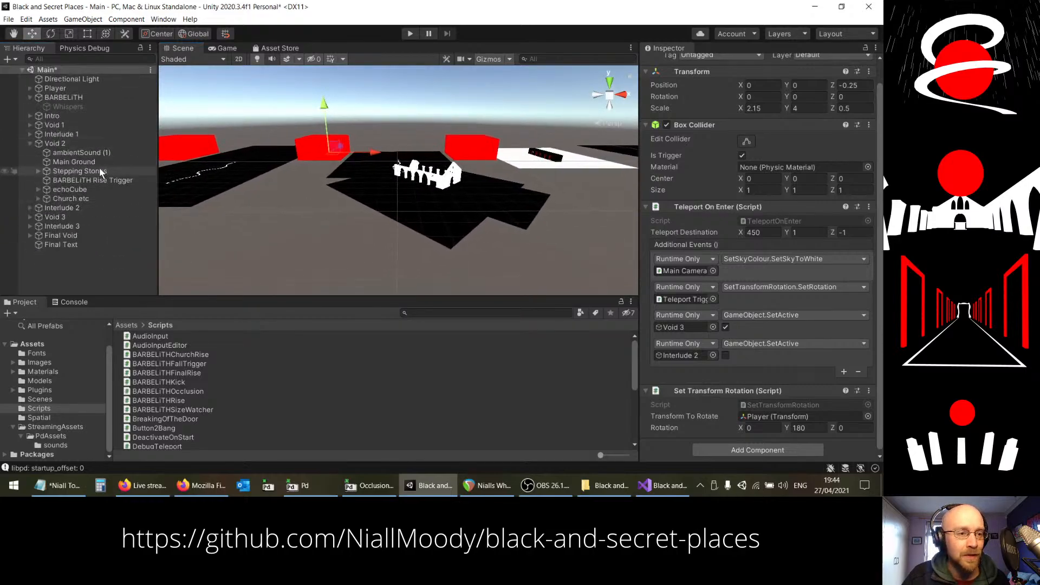
click(30, 134)
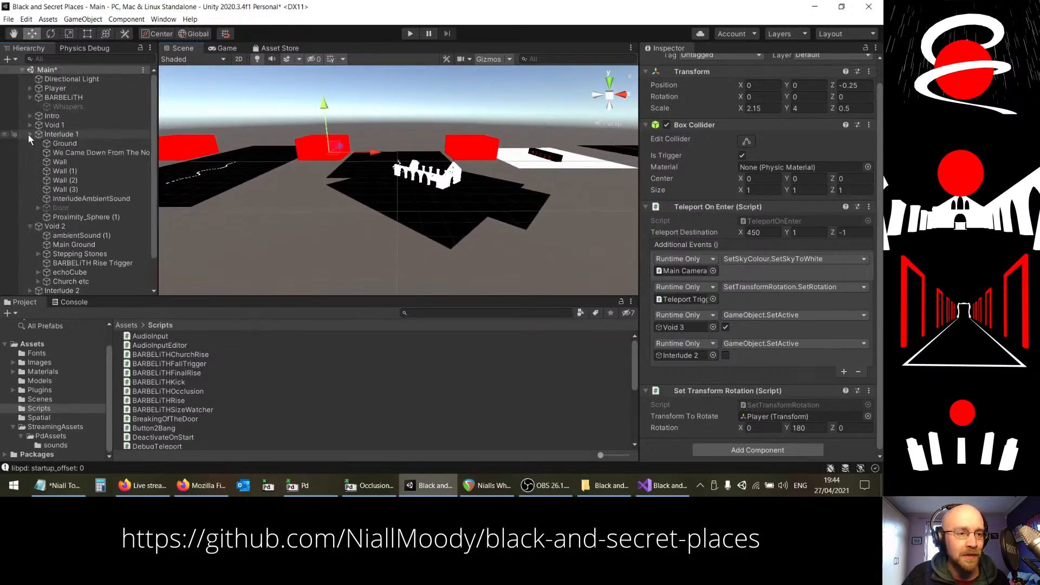
click(38, 208)
click(83, 253)
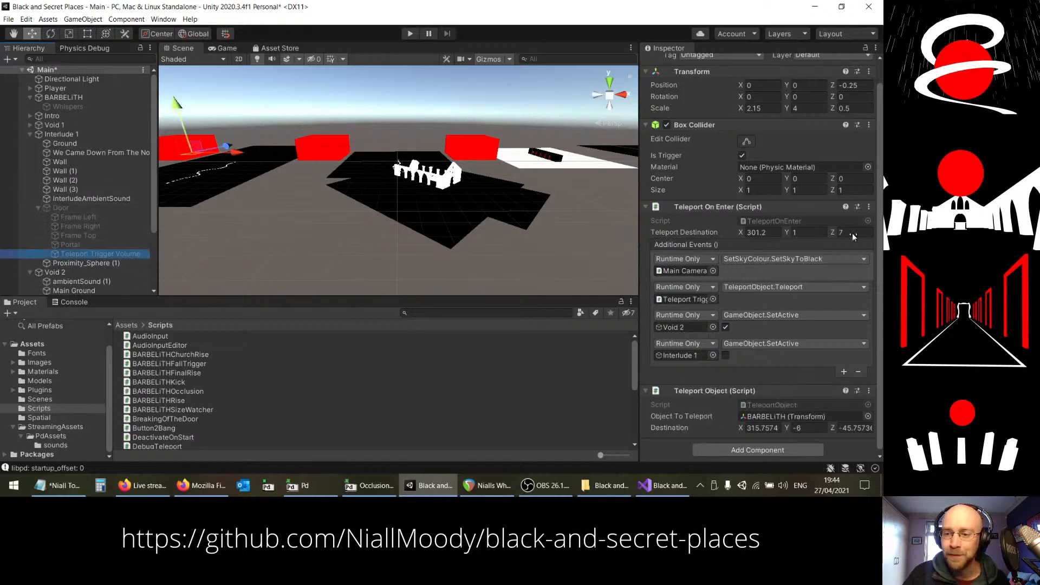
right_drag(398, 163, 553, 237)
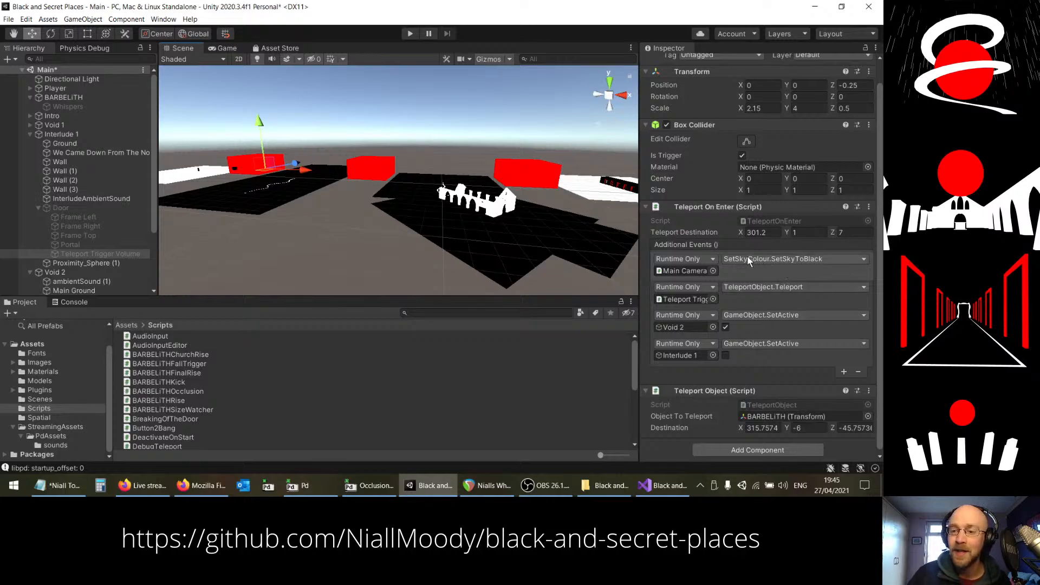
right_drag(393, 198, 408, 204)
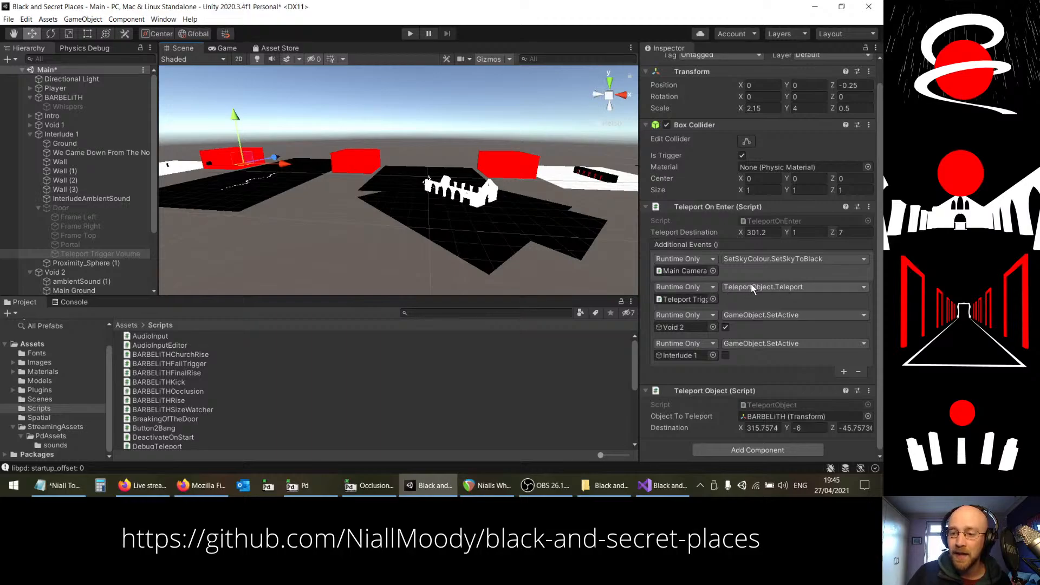
Step: Switch to Visual Studio, open TeleportObject.cs and review its Teleport method
scroll(288, 401, down, 5)
scroll(290, 404, down, 3)
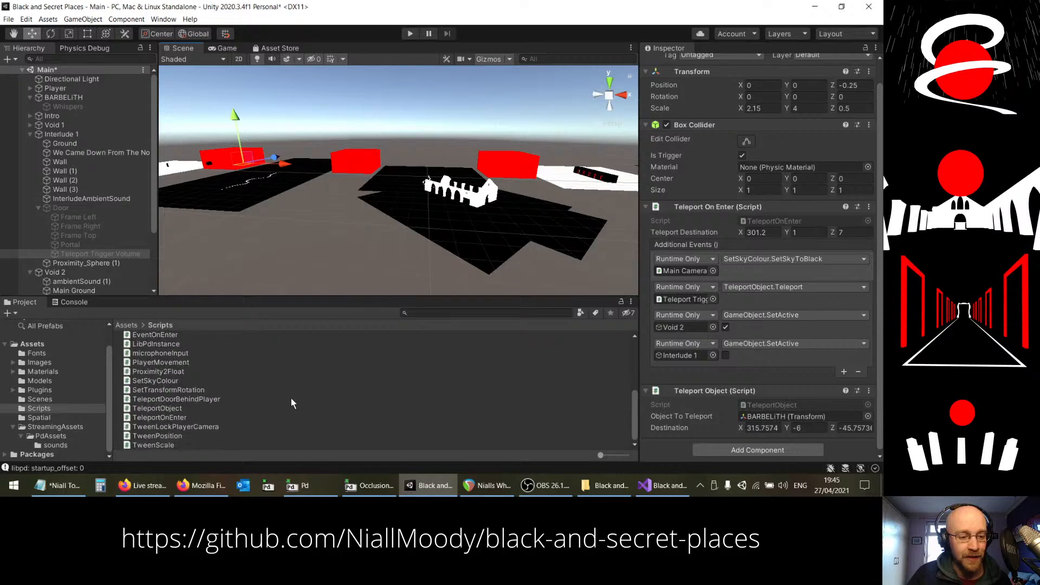
click(684, 495)
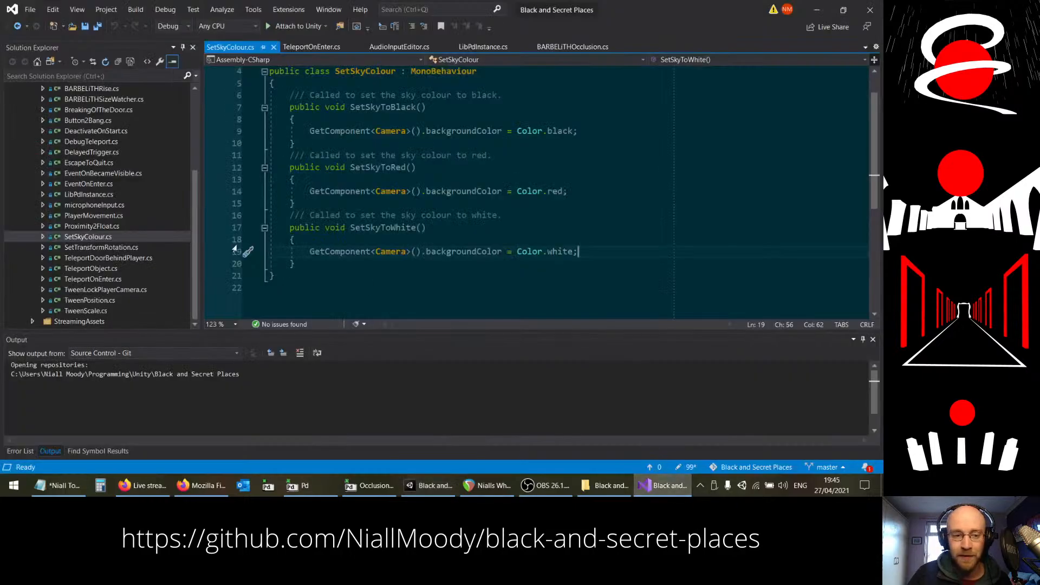
double_click(116, 269)
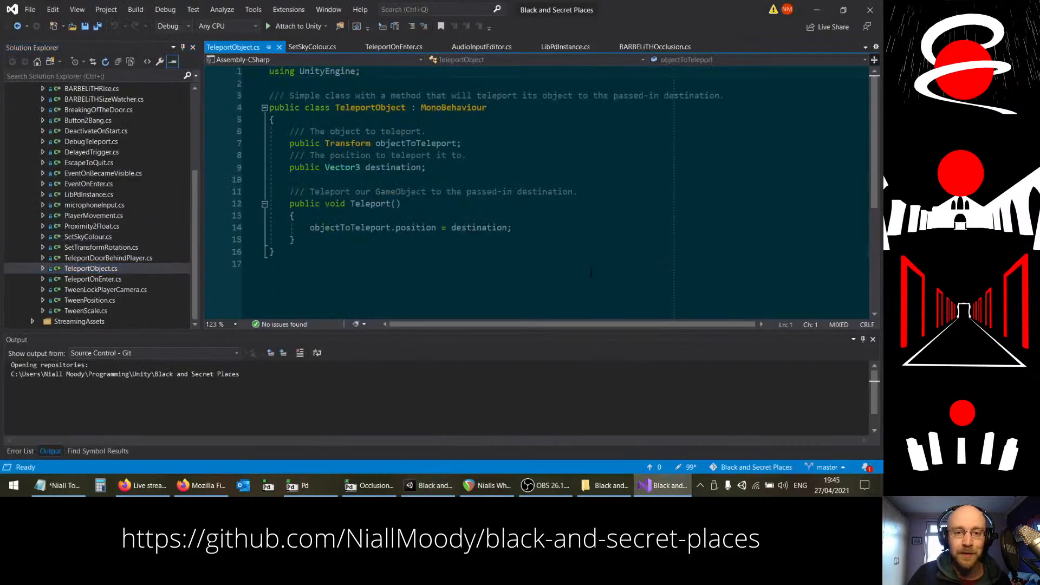
click(386, 263)
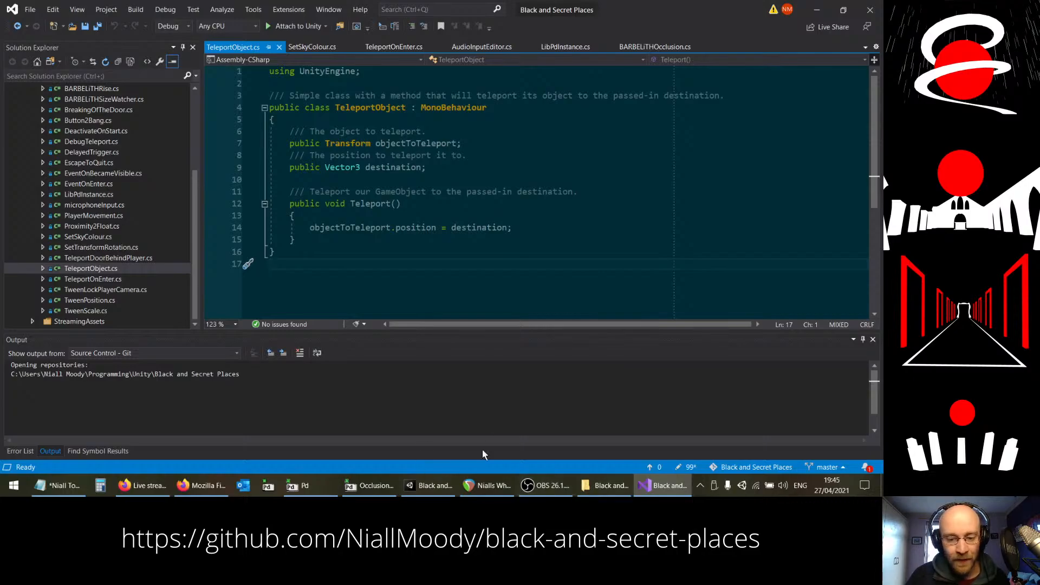
Step: Return to Unity and add an additional event to Interlude 1's Teleport On Enter component with Whispers as its target object
click(427, 485)
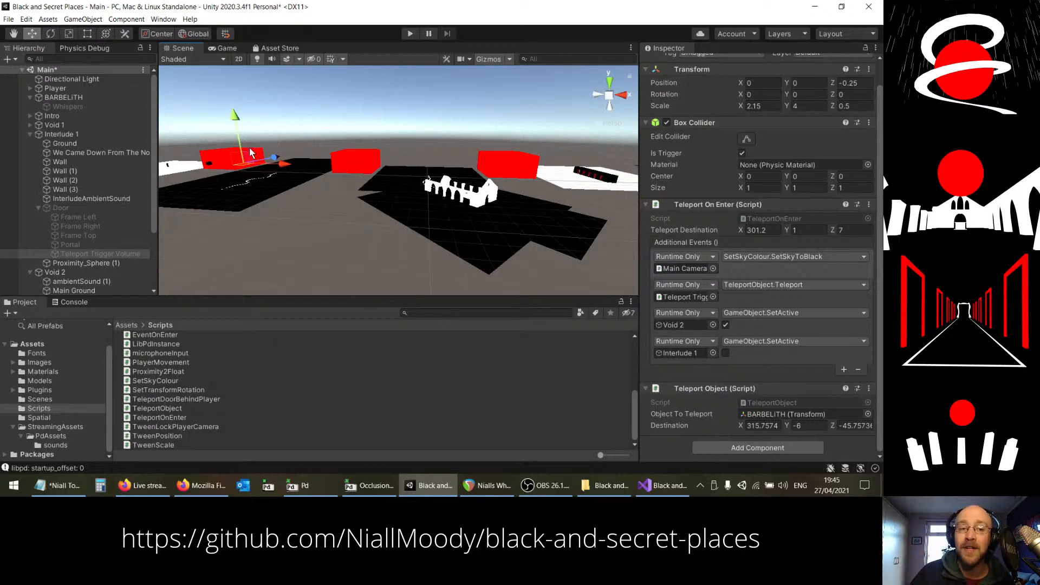
right_drag(282, 177, 216, 175)
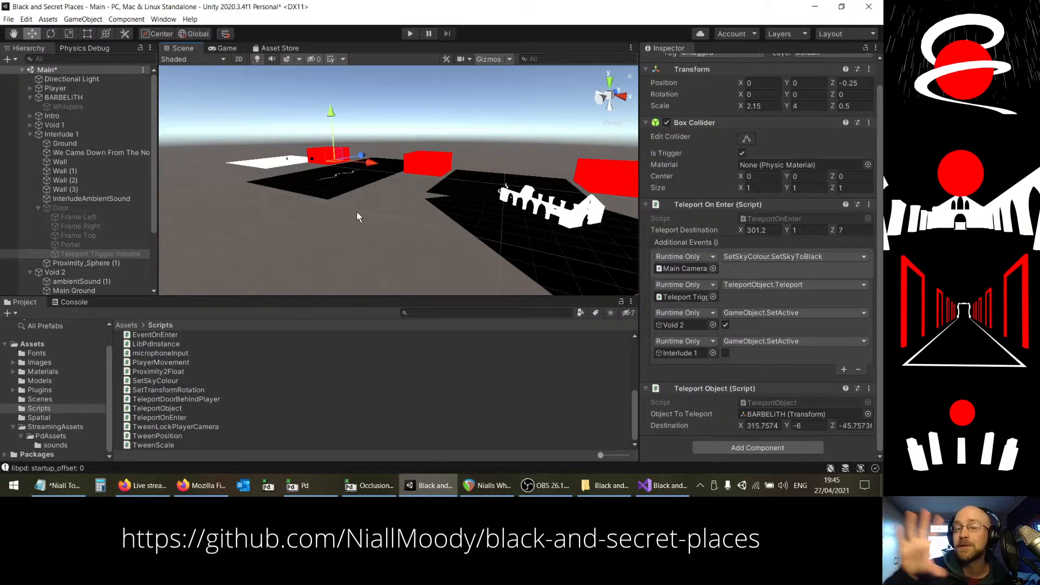
right_drag(428, 198, 237, 158)
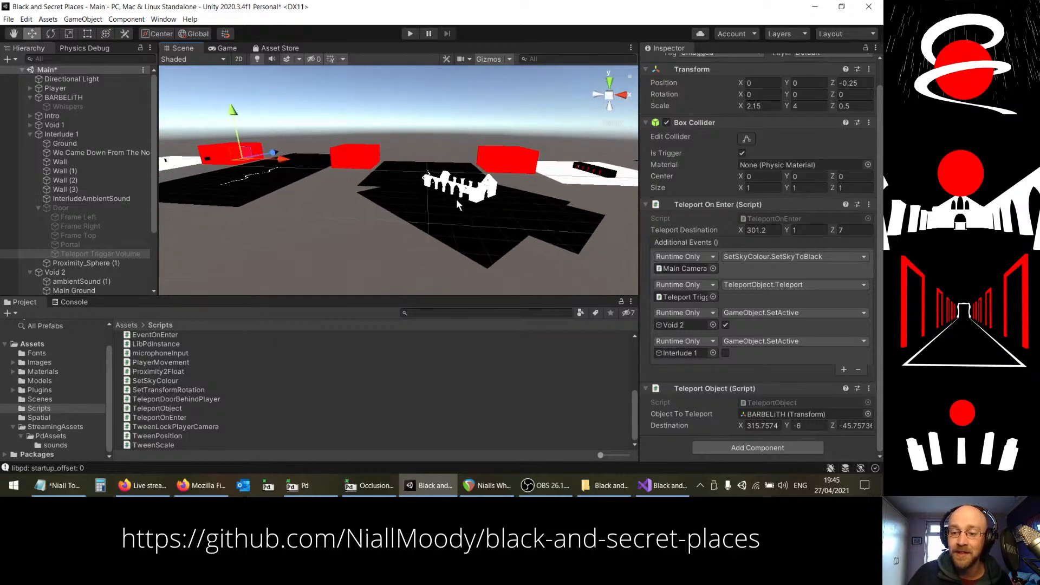
right_drag(456, 199, 302, 155)
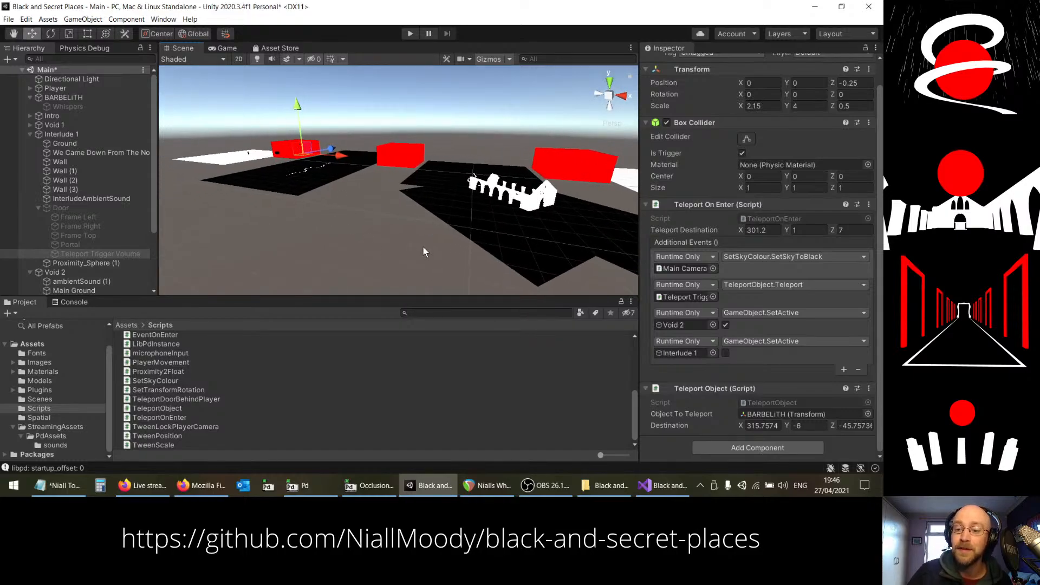
right_drag(486, 190, 559, 178)
click(843, 370)
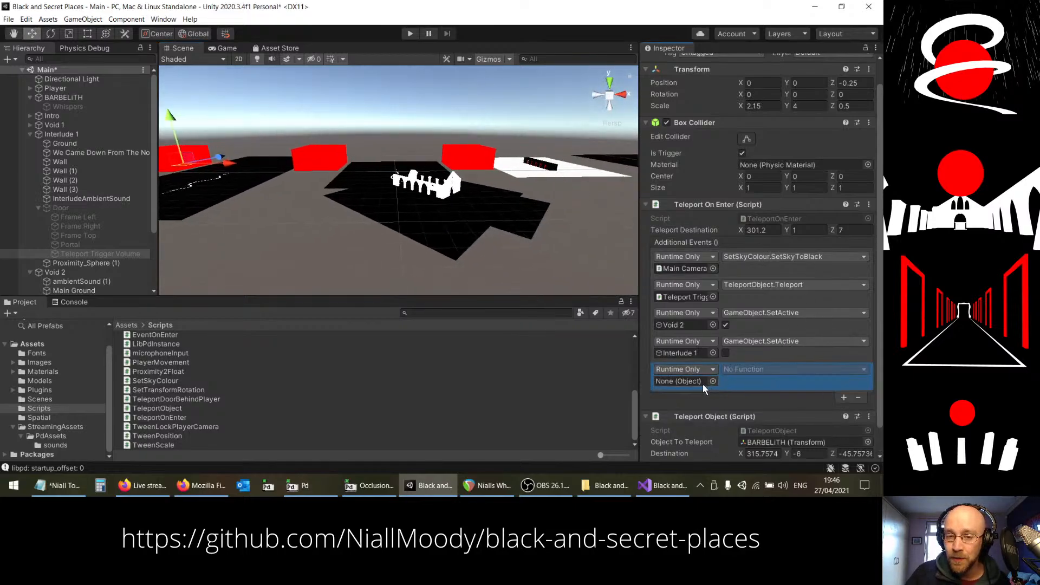
drag(79, 107, 673, 382)
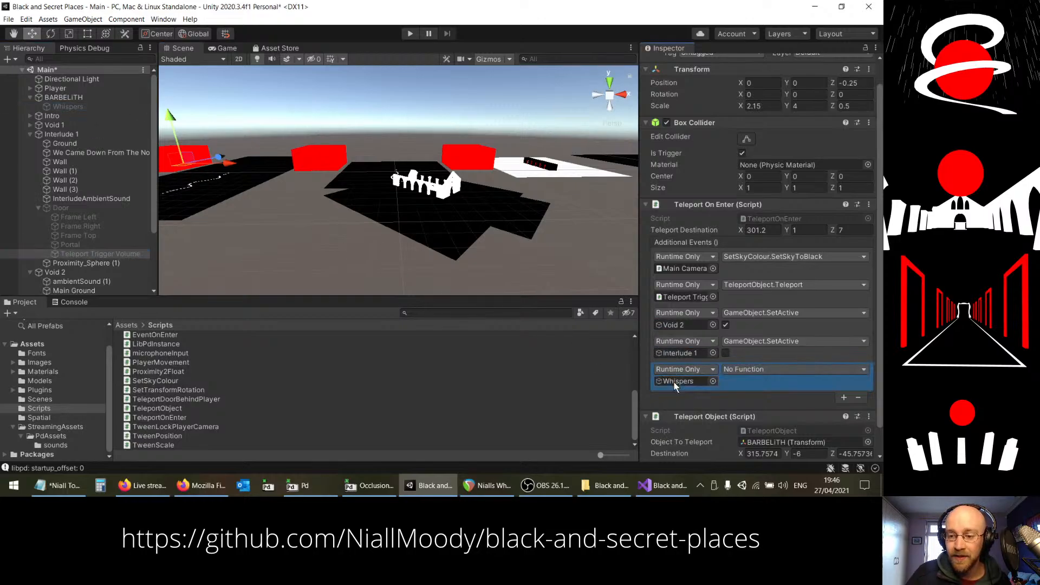
Step: Set the Whispers event's function to GameObject.SetActive and enable its Boolean value
click(737, 371)
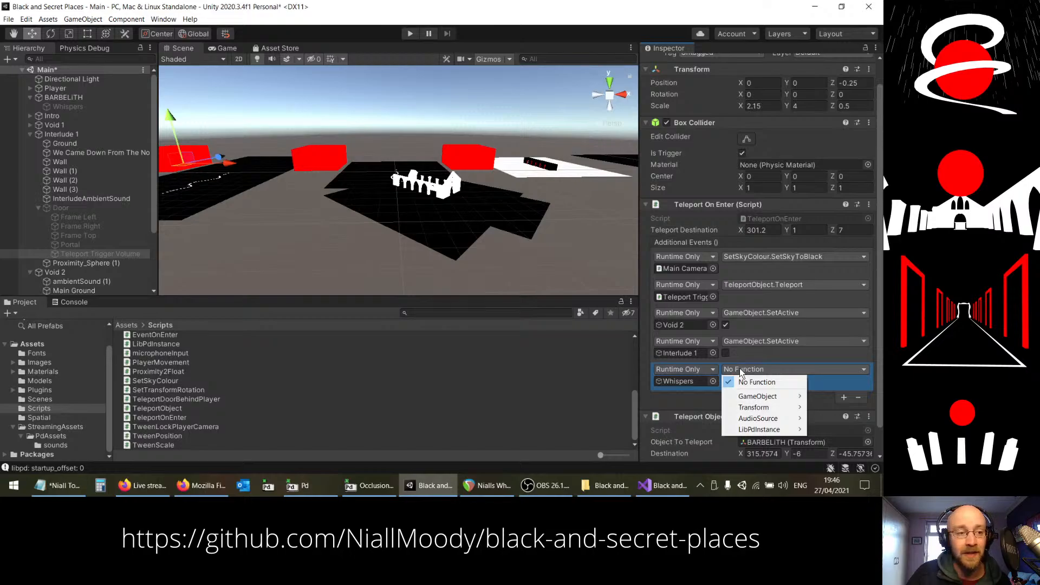
mouse_move(756, 394)
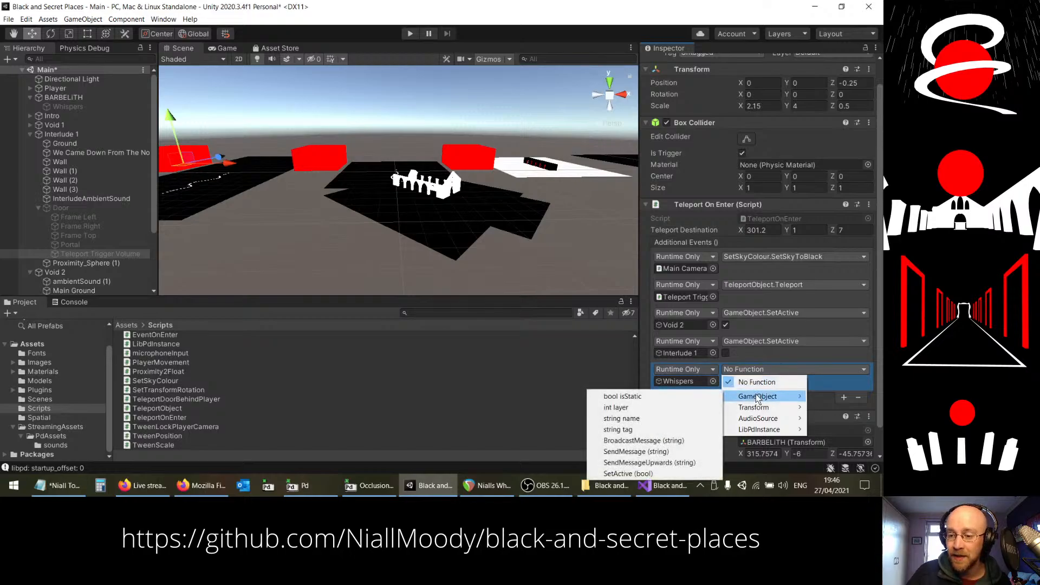
click(626, 474)
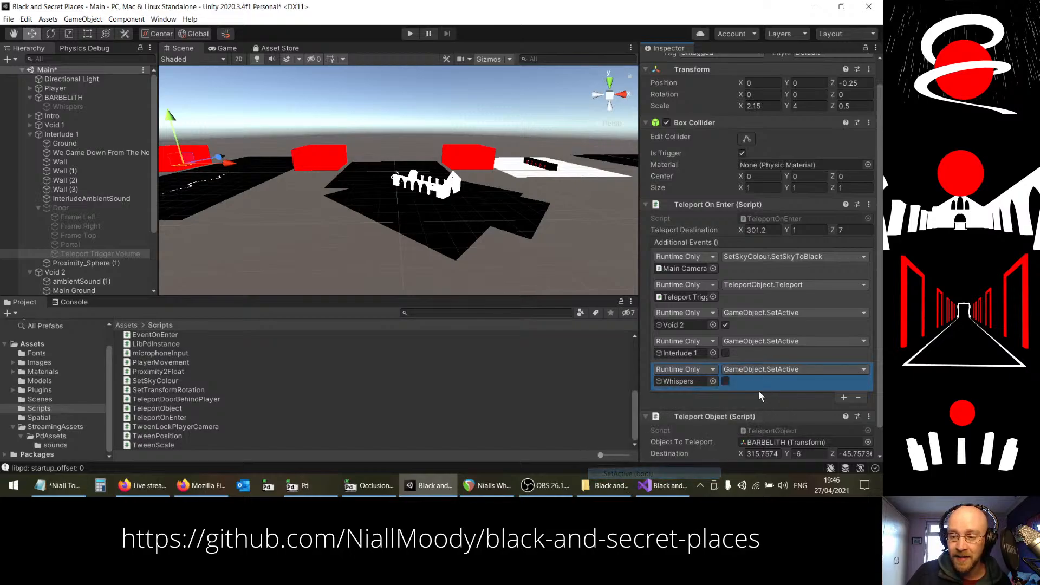
click(725, 380)
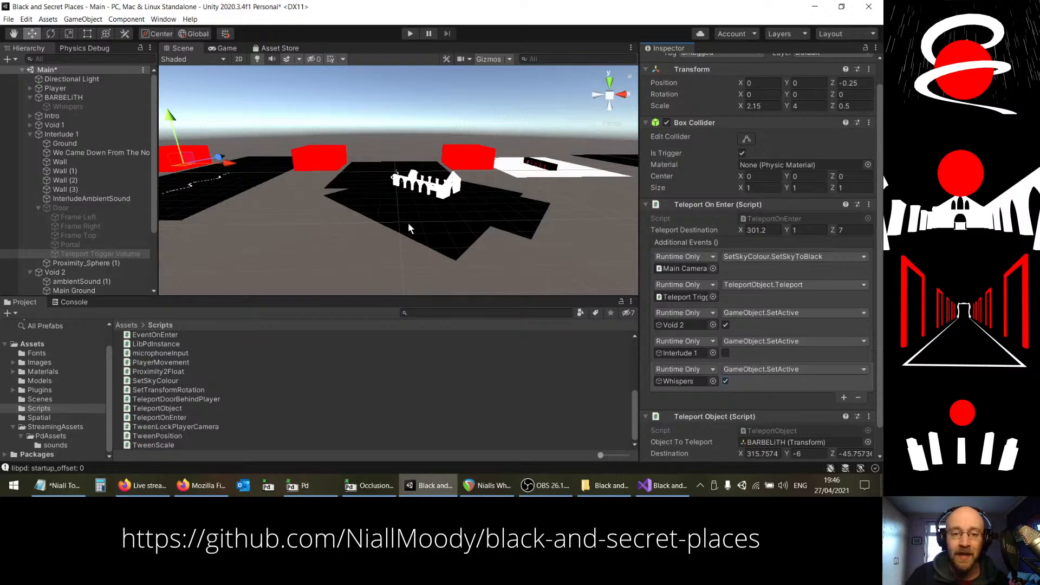
right_drag(392, 205, 311, 188)
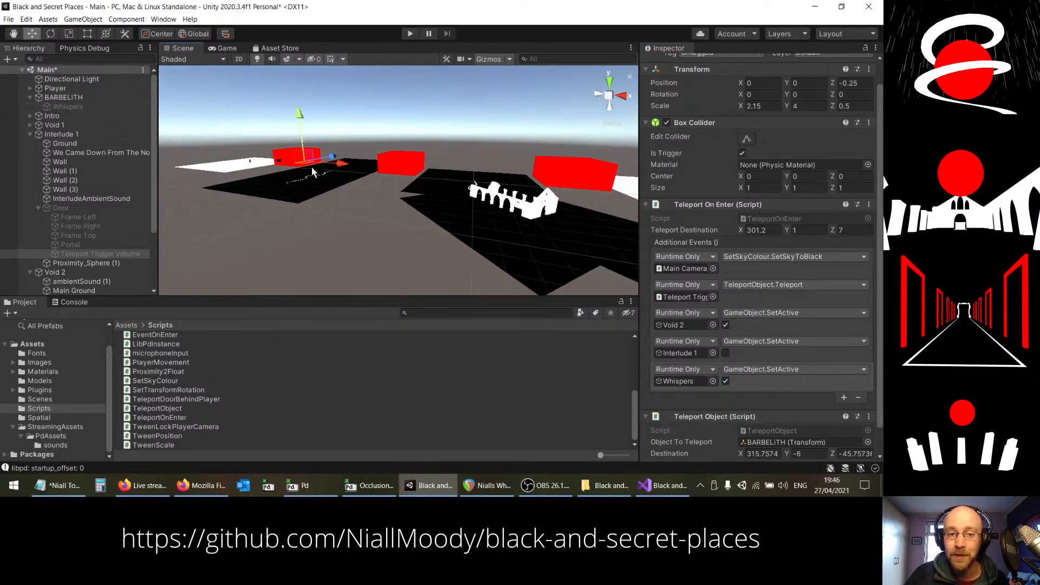
Step: Select the Teleport Trigger Volume inside the Door of Void 2's Church etc group
right_drag(483, 207, 567, 204)
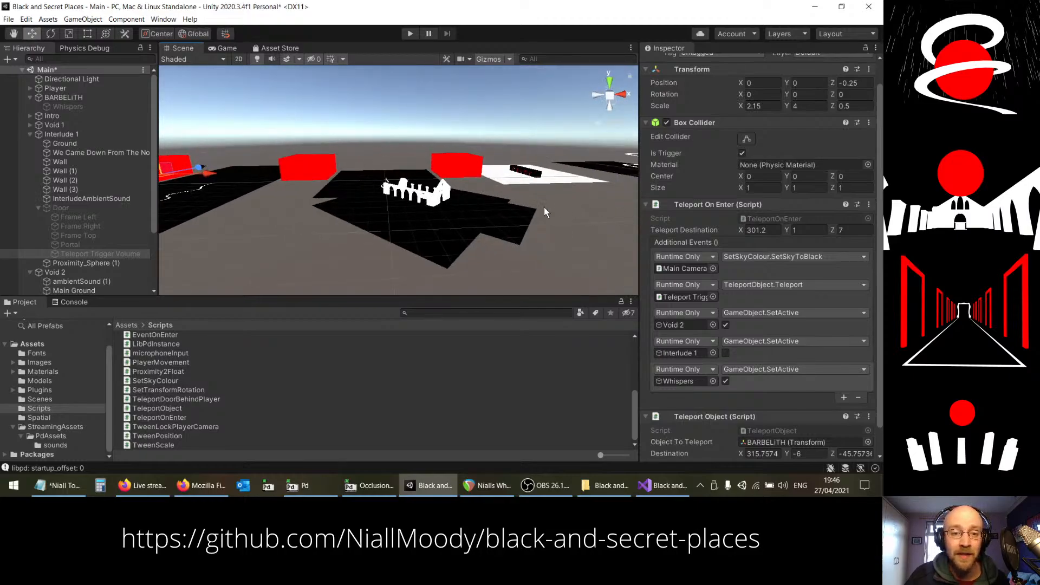
click(31, 134)
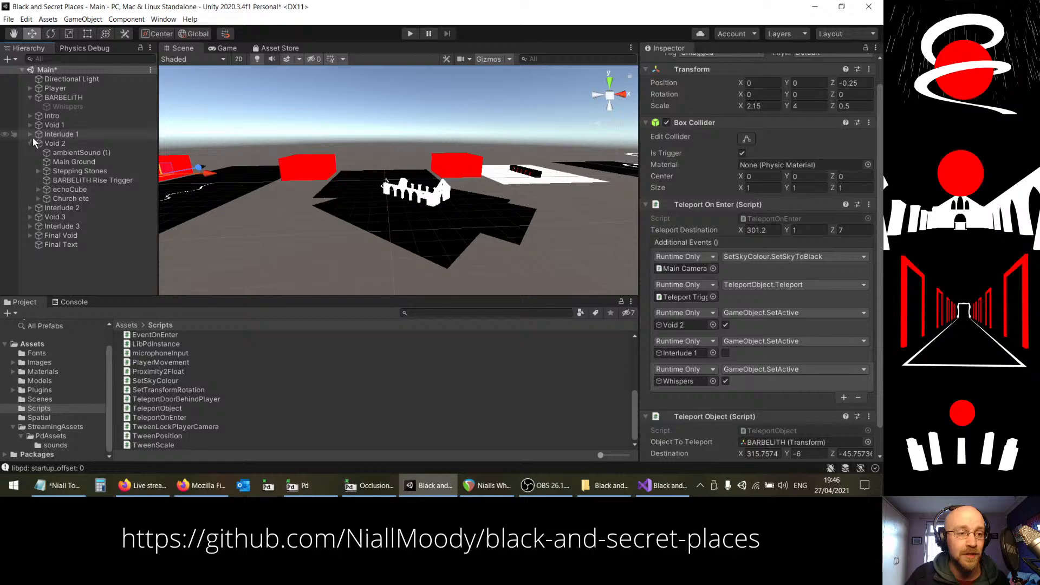
click(39, 198)
click(46, 216)
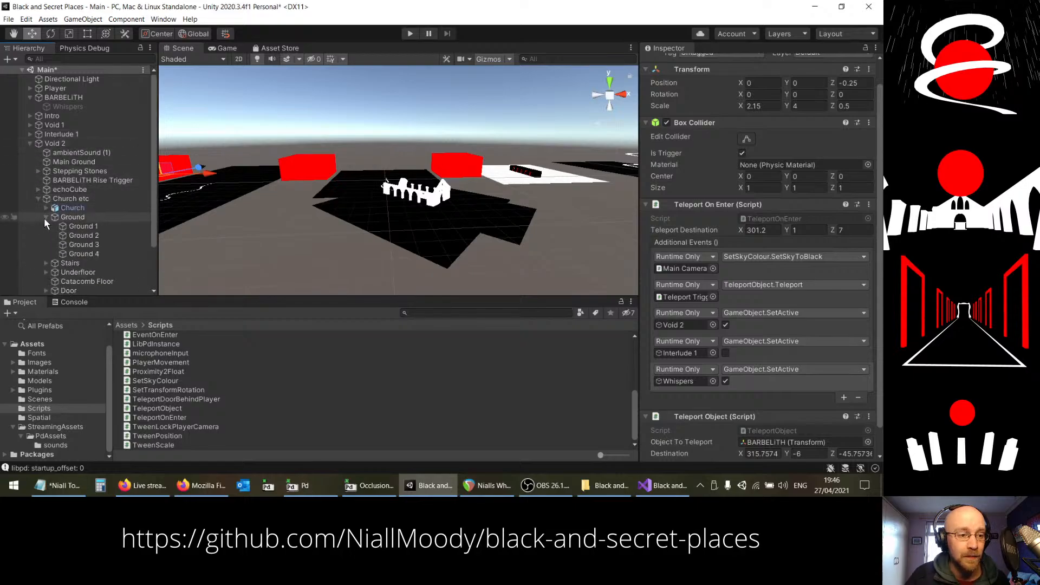
click(46, 217)
click(46, 235)
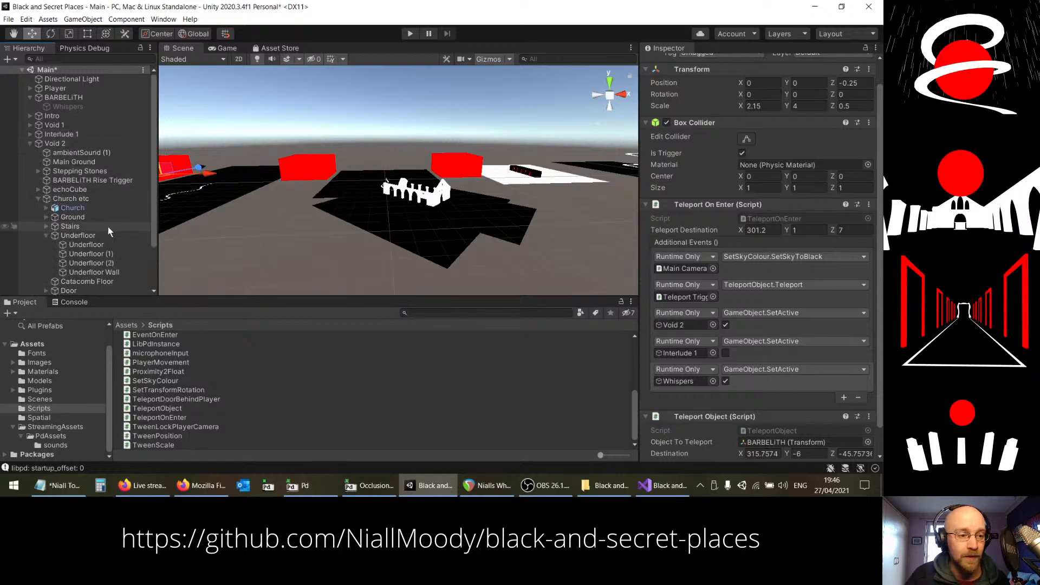
click(53, 237)
click(48, 232)
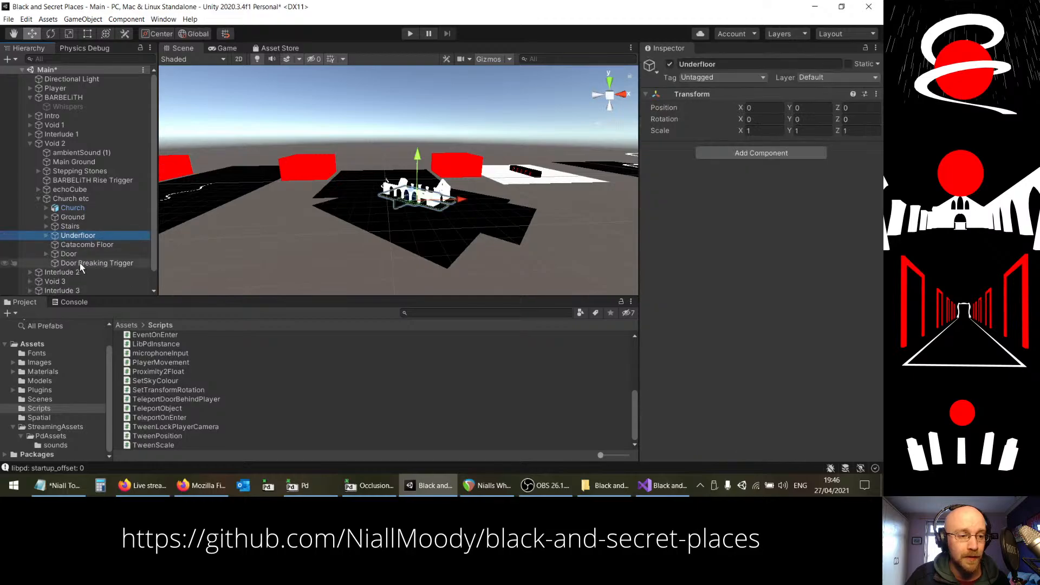
click(46, 254)
scroll(44, 252, down, 3)
click(95, 231)
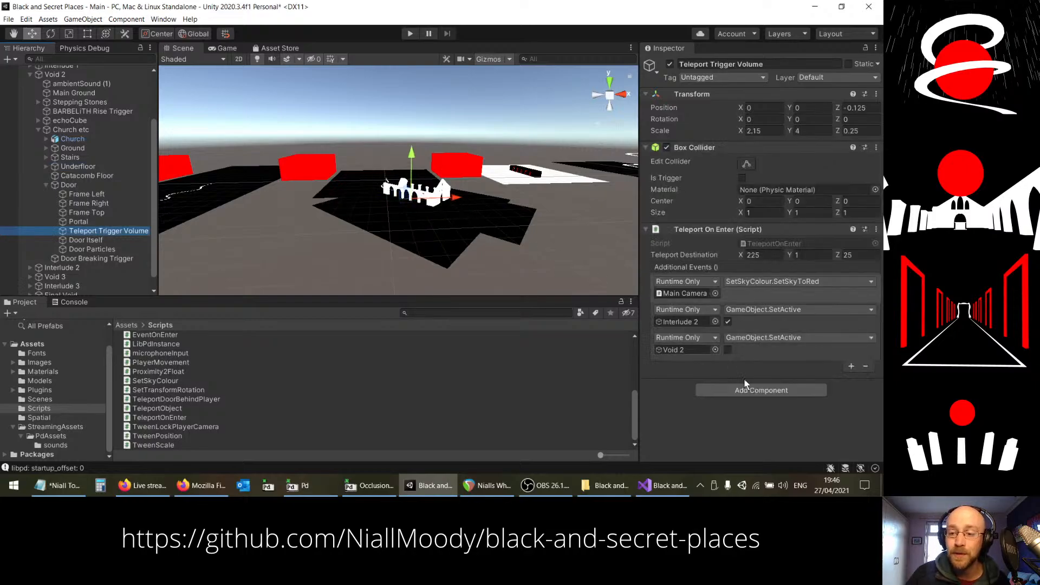
Step: Add a Teleport On Enter event targeting Whispers that calls GameObject.SetActive with its Boolean value left off
click(850, 366)
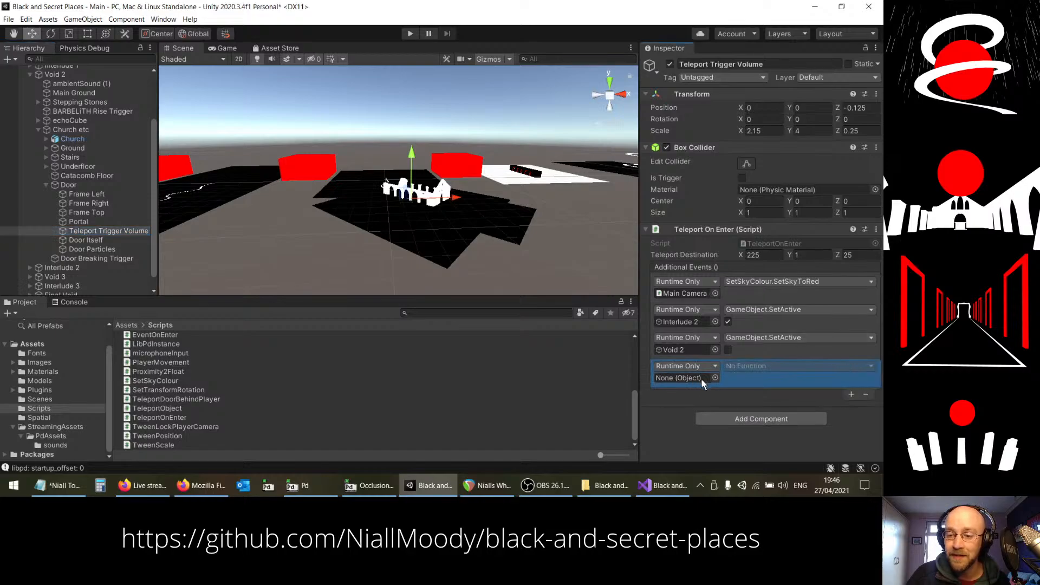
scroll(89, 108, up, 3)
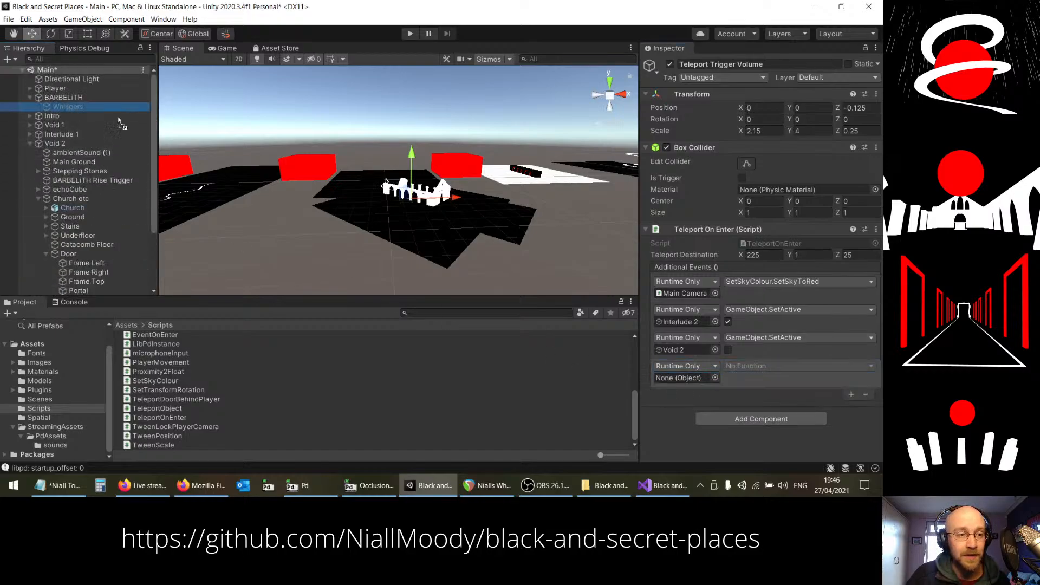
drag(68, 106, 710, 378)
click(769, 366)
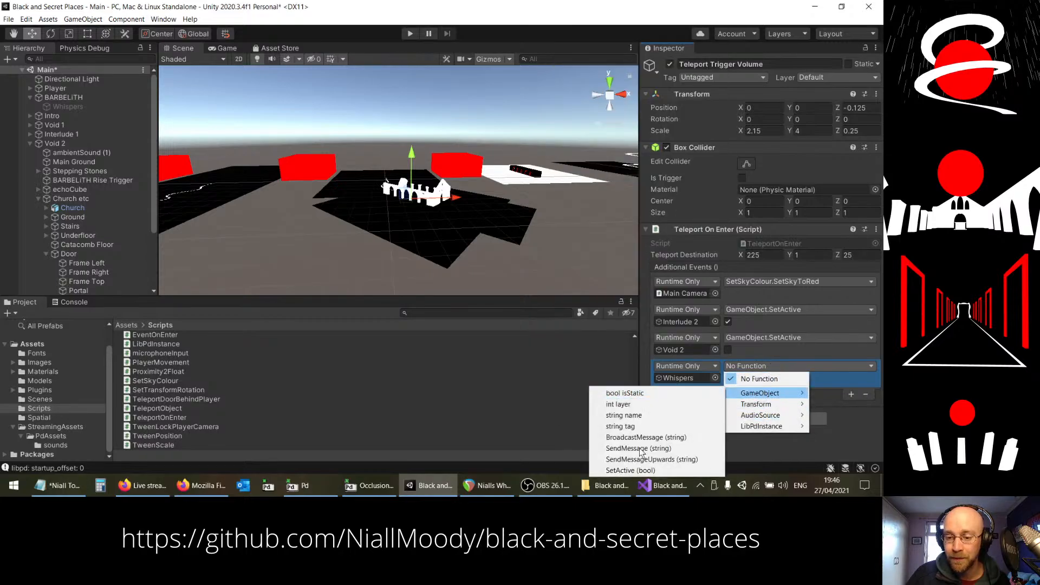
click(635, 467)
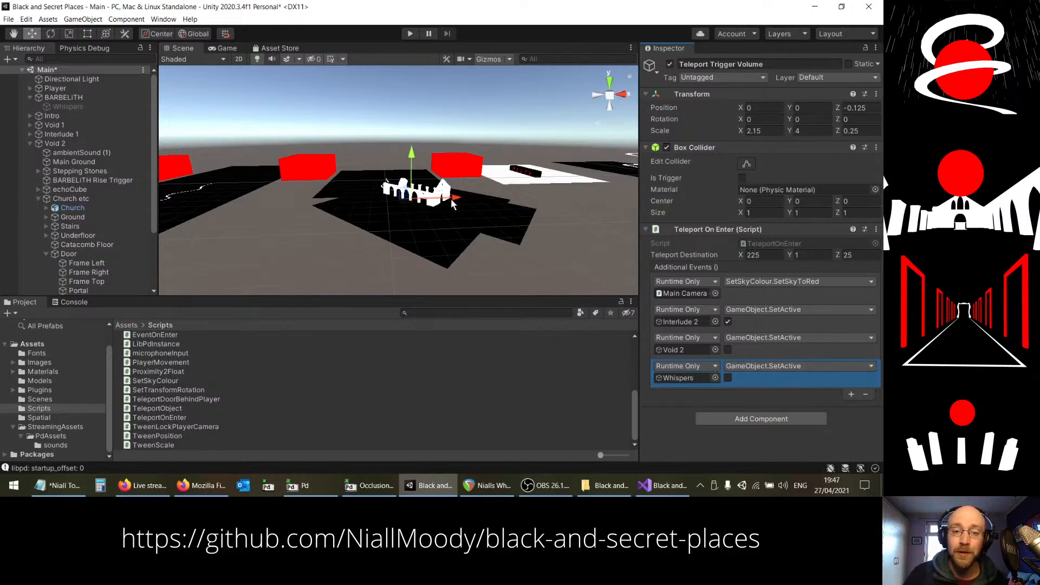
Step: Look over the level layout around Void 2 and save the Main scene
right_drag(486, 155, 451, 149)
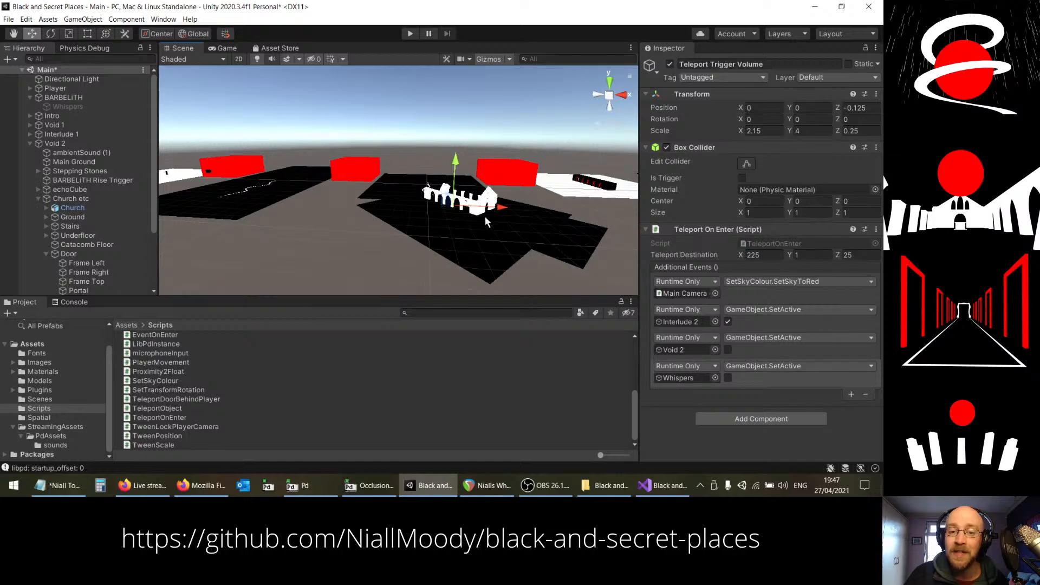
right_drag(408, 227, 312, 199)
right_drag(507, 188, 558, 194)
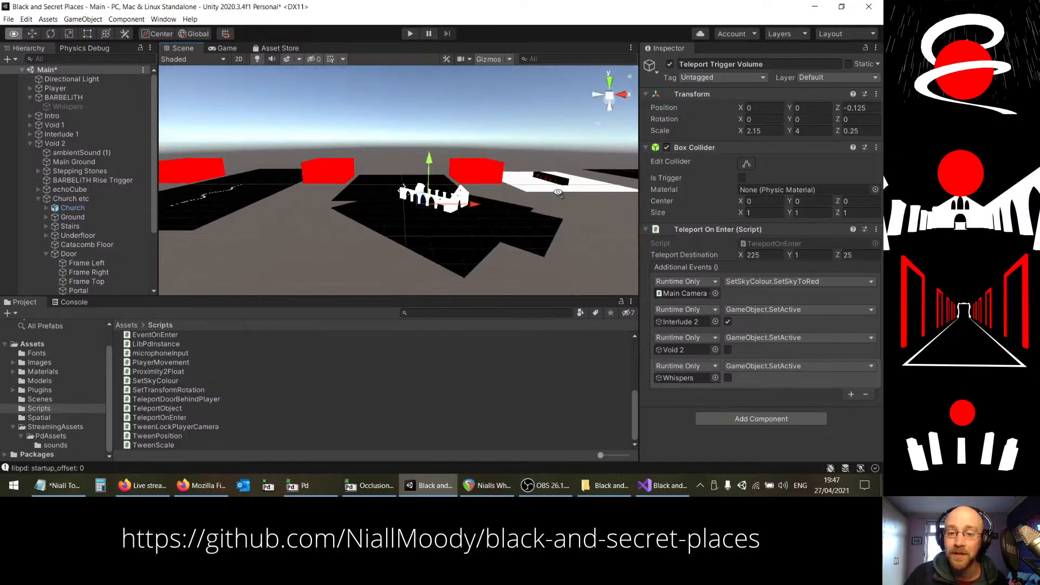
key(ctrl+s)
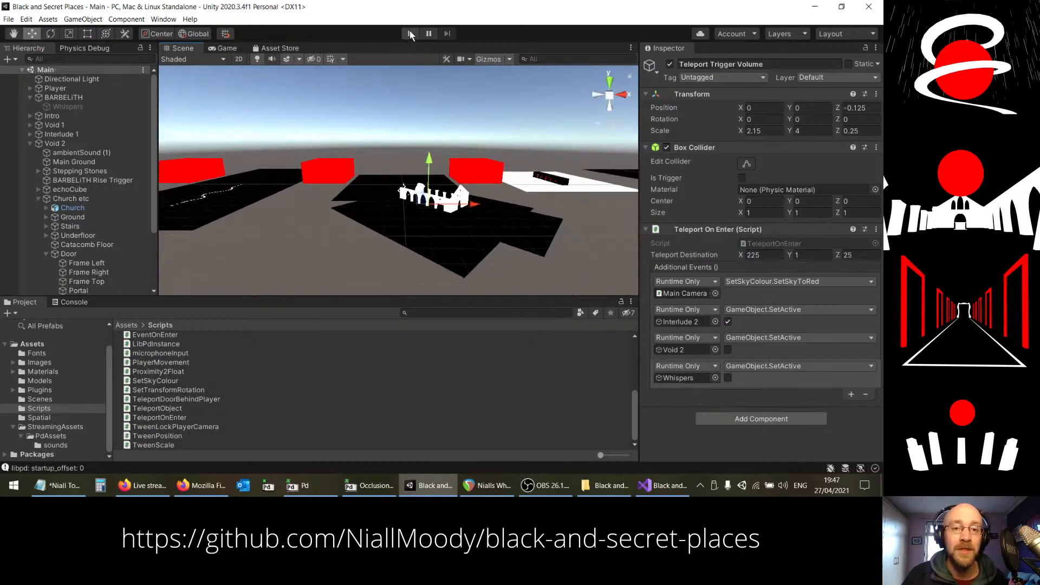
Step: Run the game and walk the player through the Intro door and along the stepping stones of Void 1
click(410, 34)
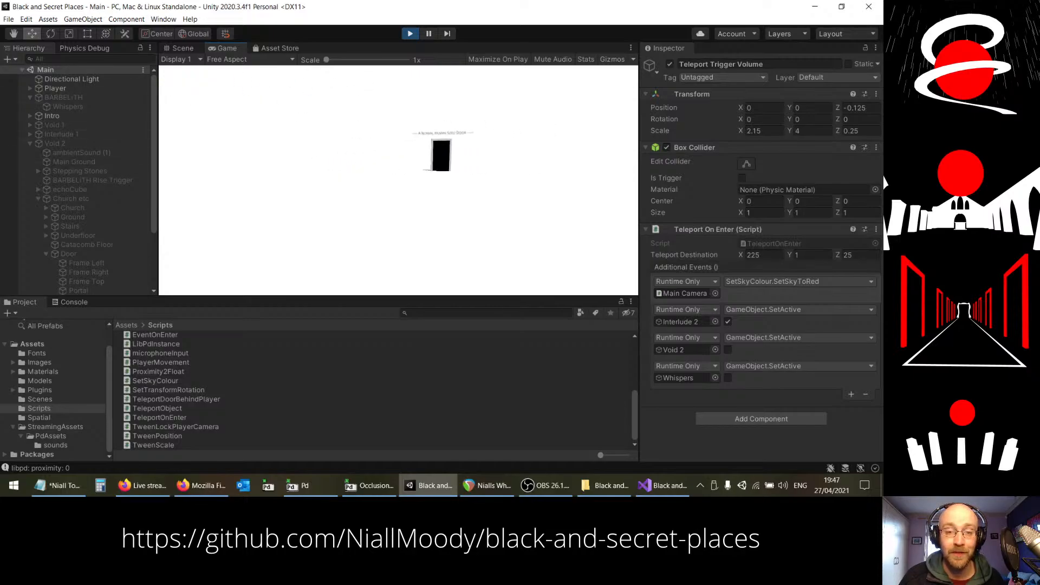
key(w)
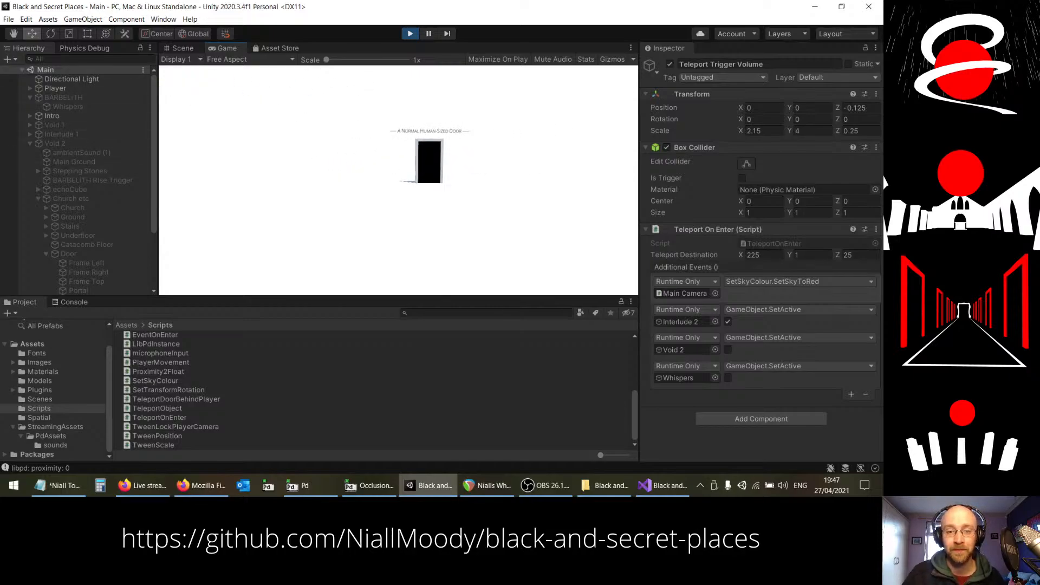
key(w)
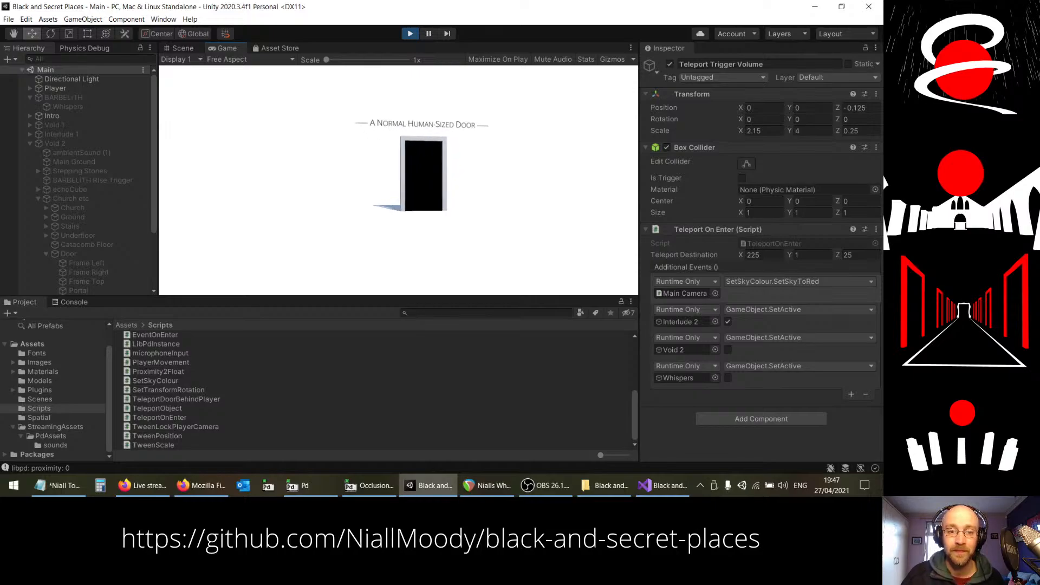
key(w)
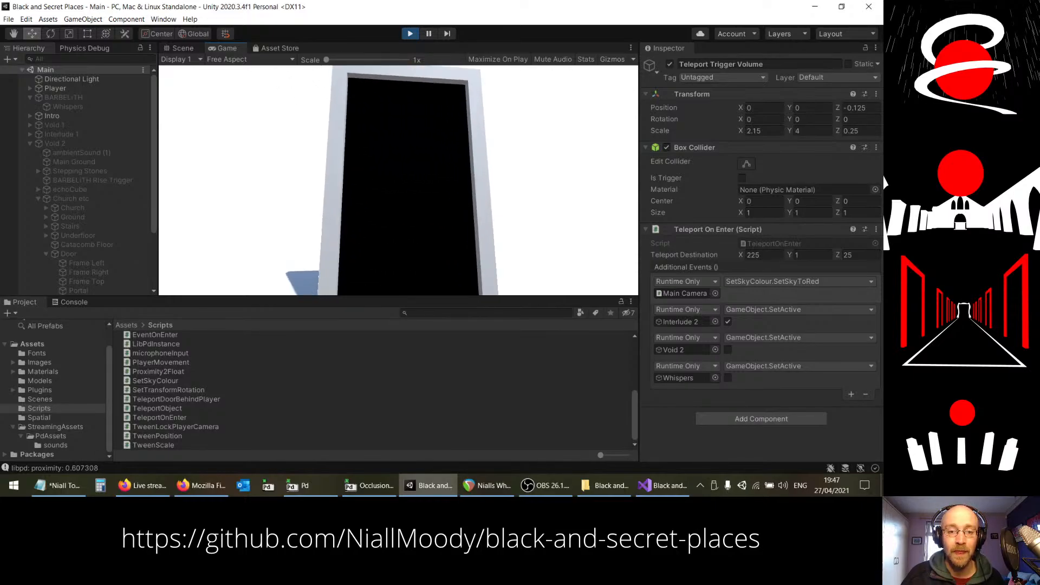
key(w)
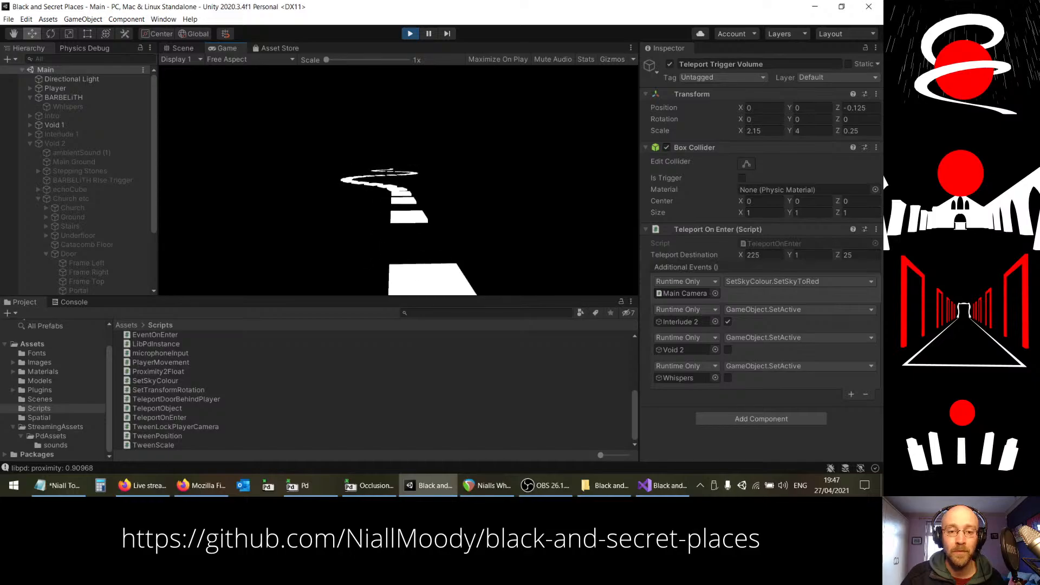
key(w)
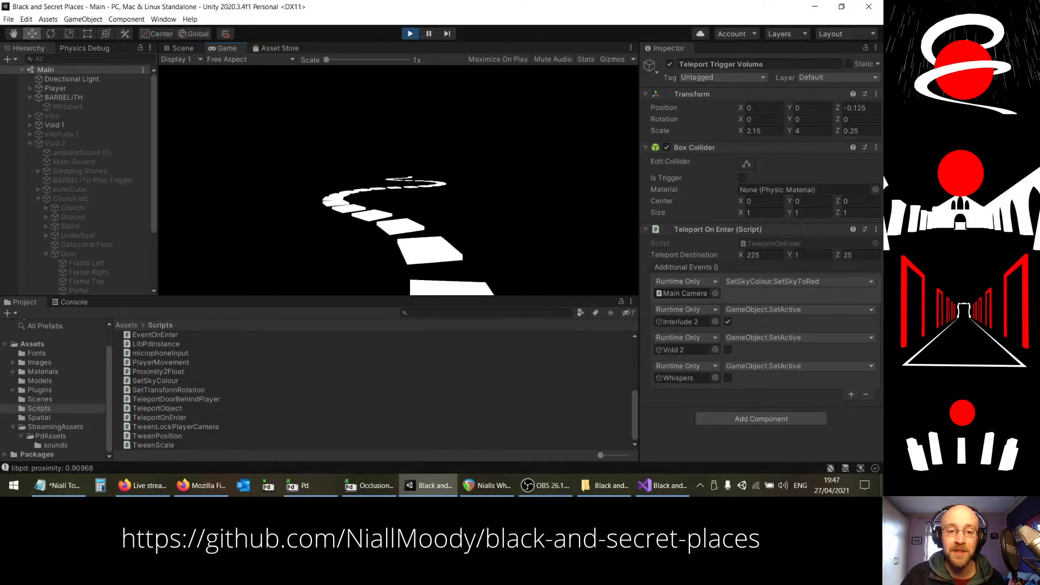
key(w)
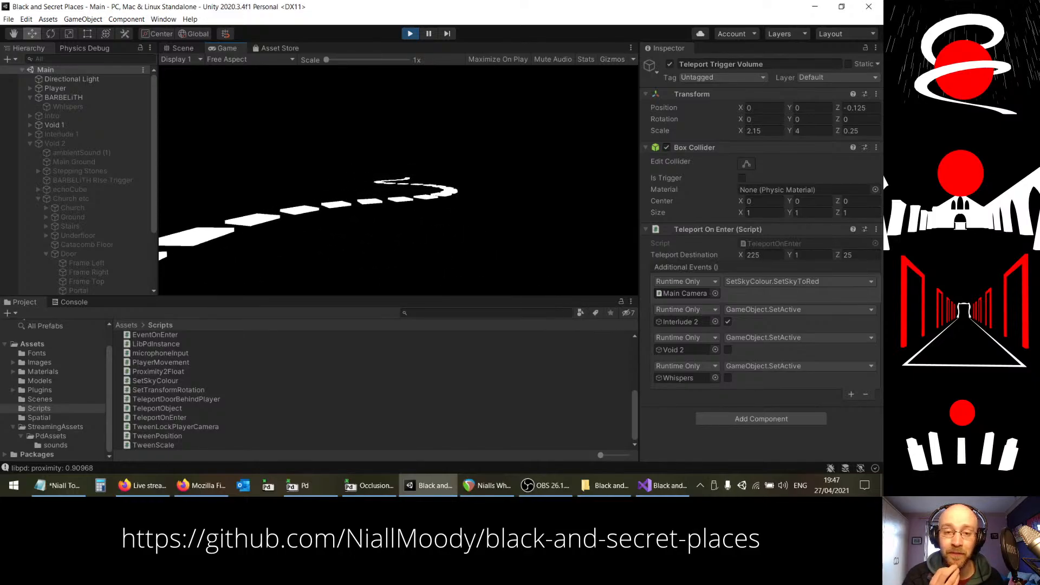
key(w)
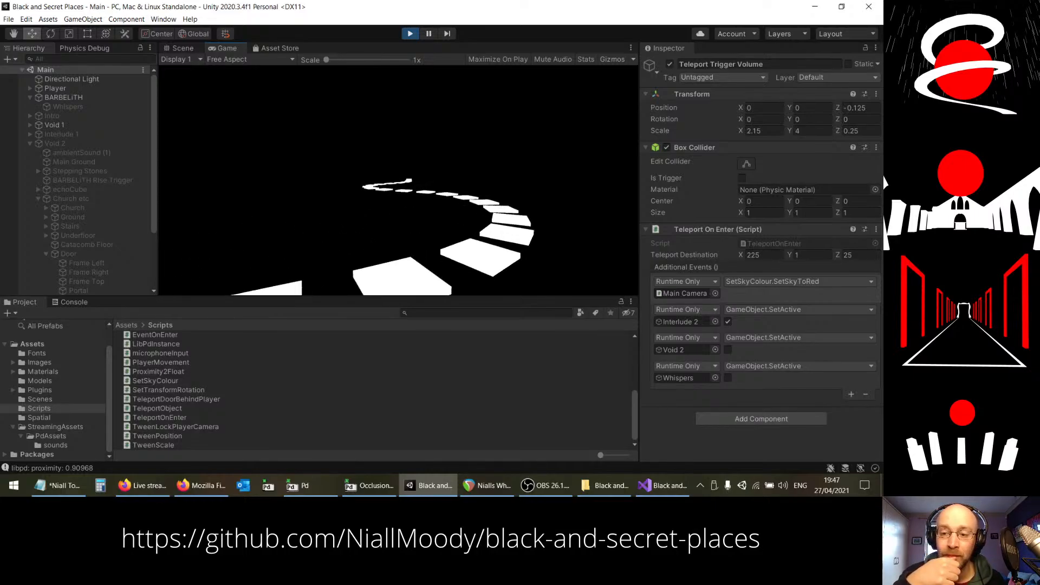
key(w)
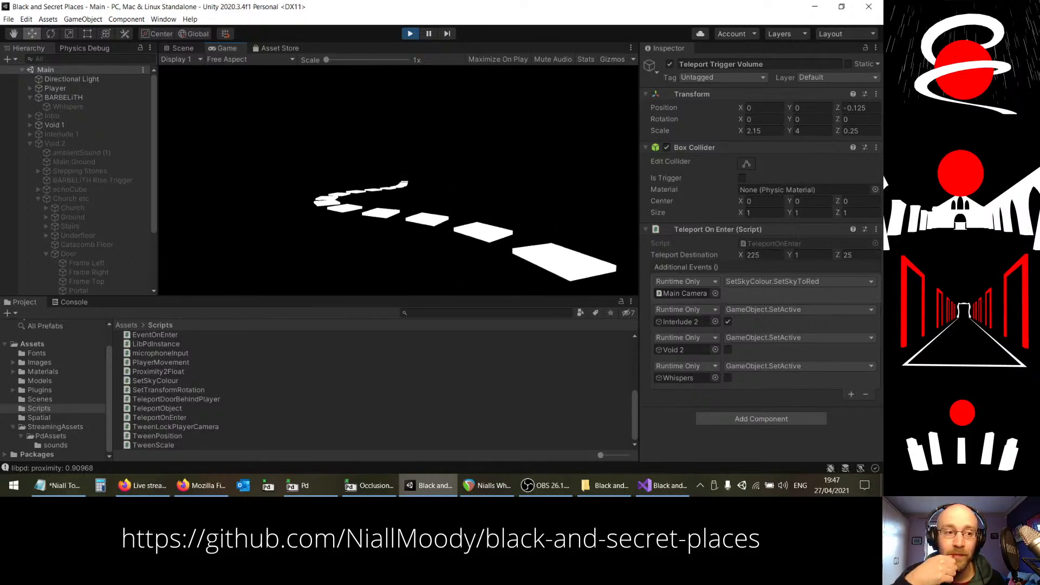
key(w)
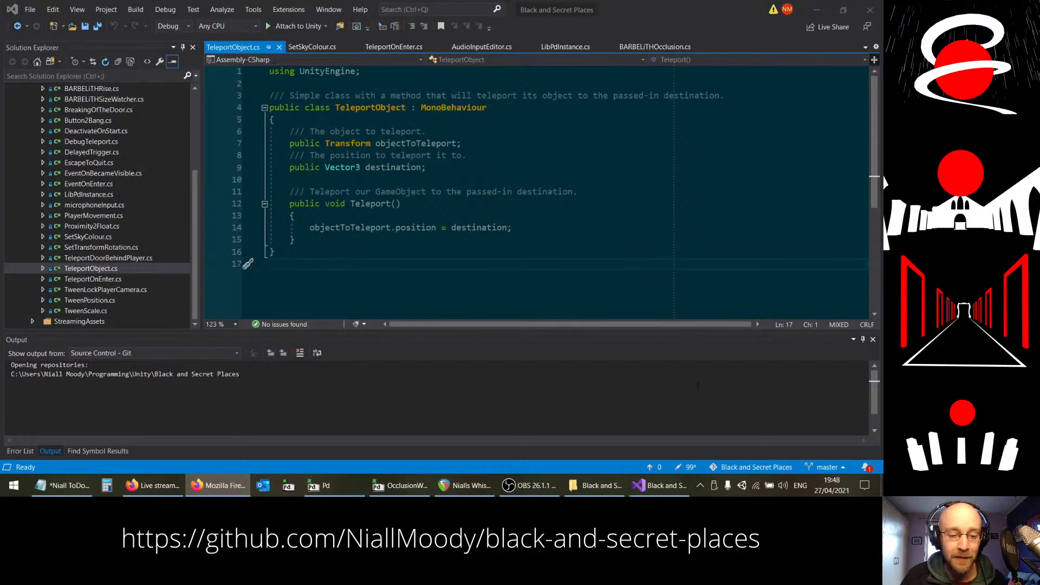
Step: Reopen the Black and Secret Places project and switch to its Unity editor window
click(743, 486)
click(318, 229)
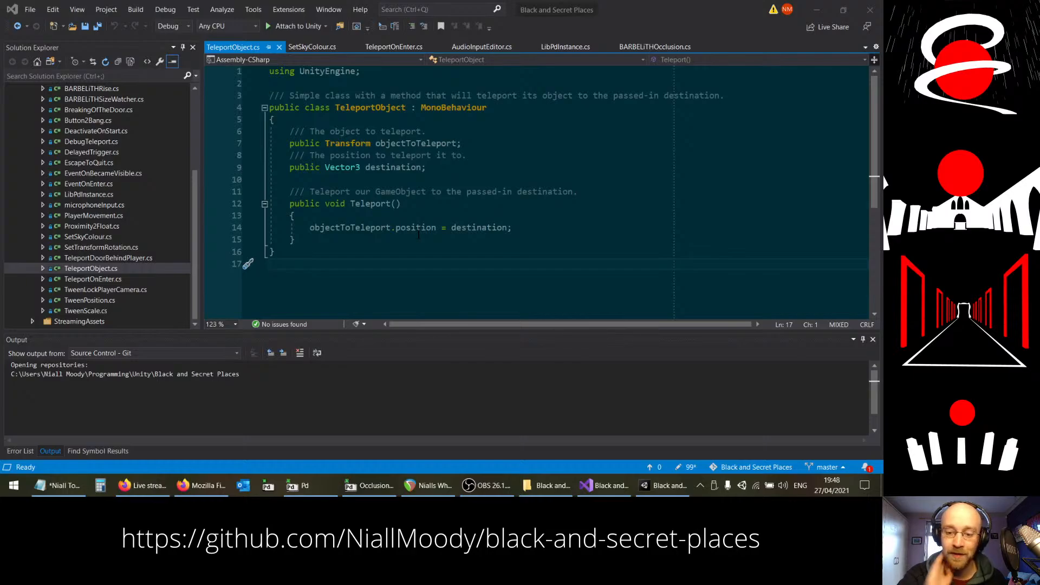
click(663, 486)
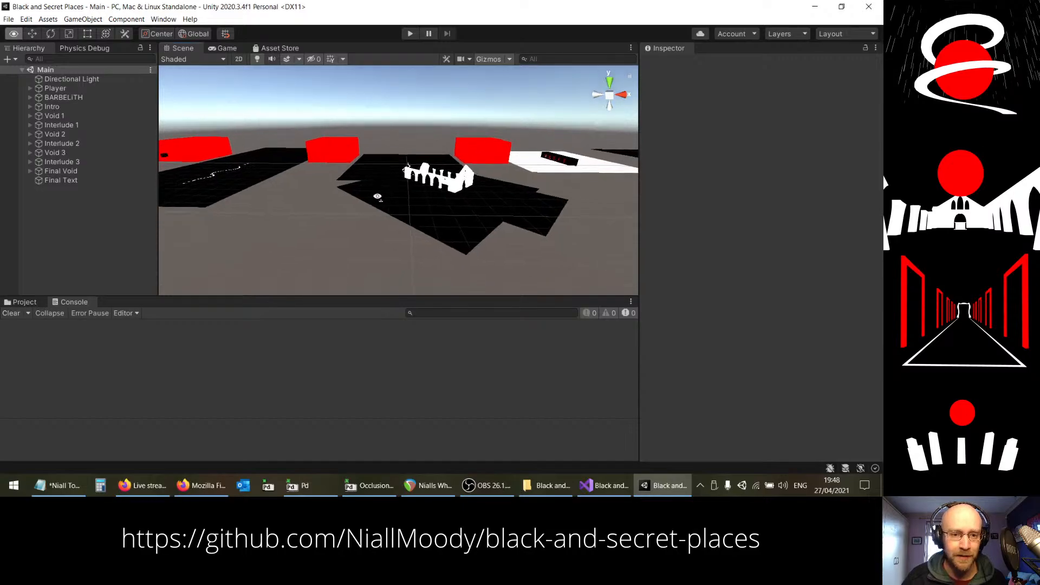
Step: Check the Whispers event on the Teleport Trigger Volume in Interlude 1's Door, then collapse the Interlude 1 hierarchy
right_drag(377, 197, 403, 166)
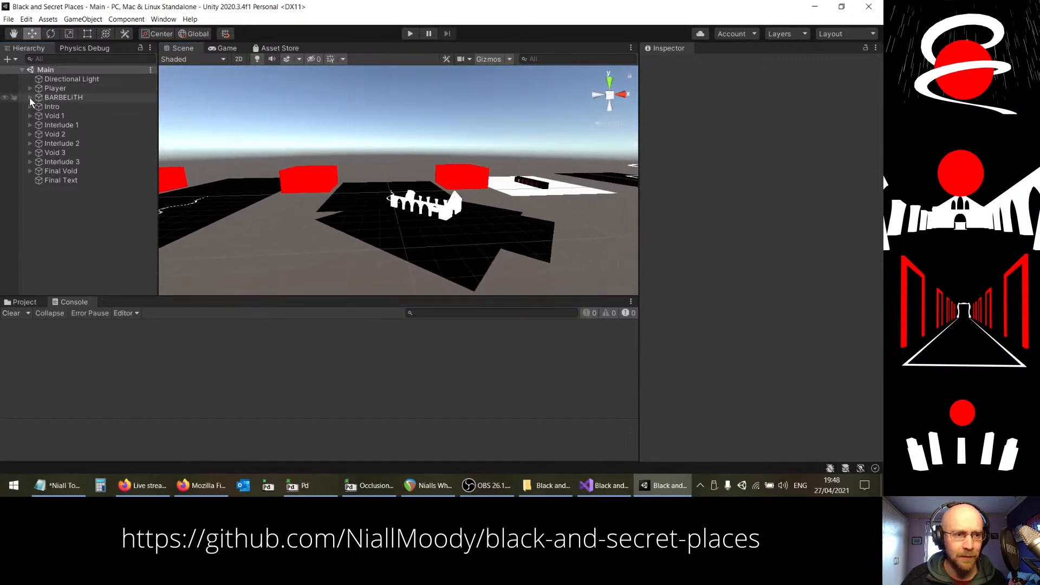
click(29, 97)
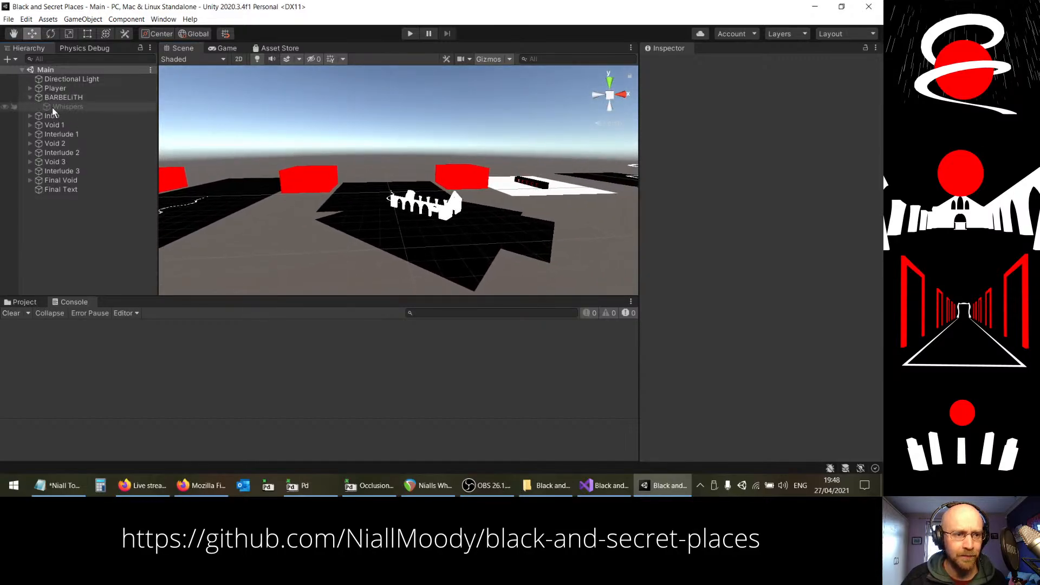
click(30, 134)
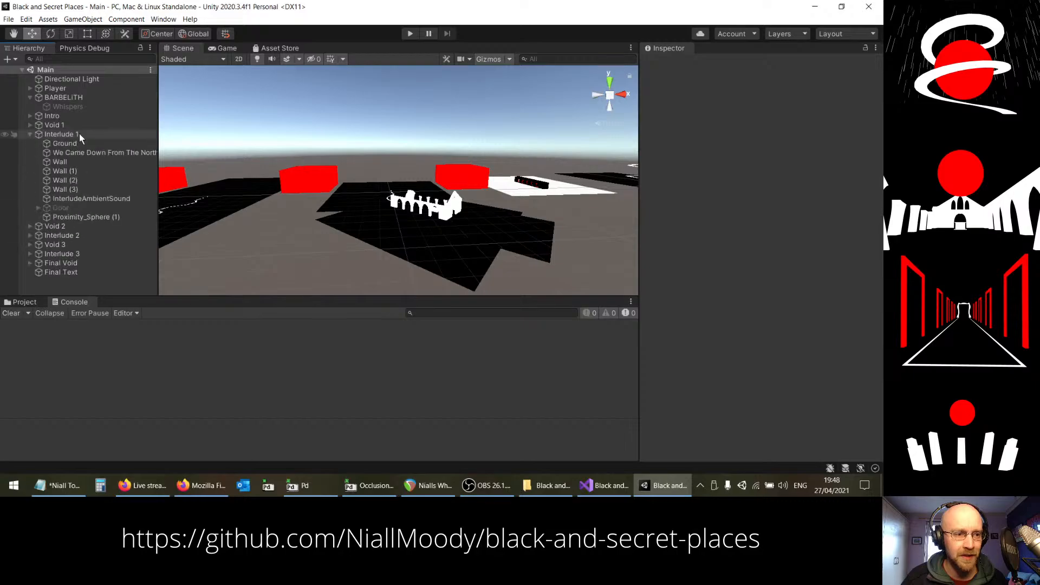
click(37, 208)
click(99, 252)
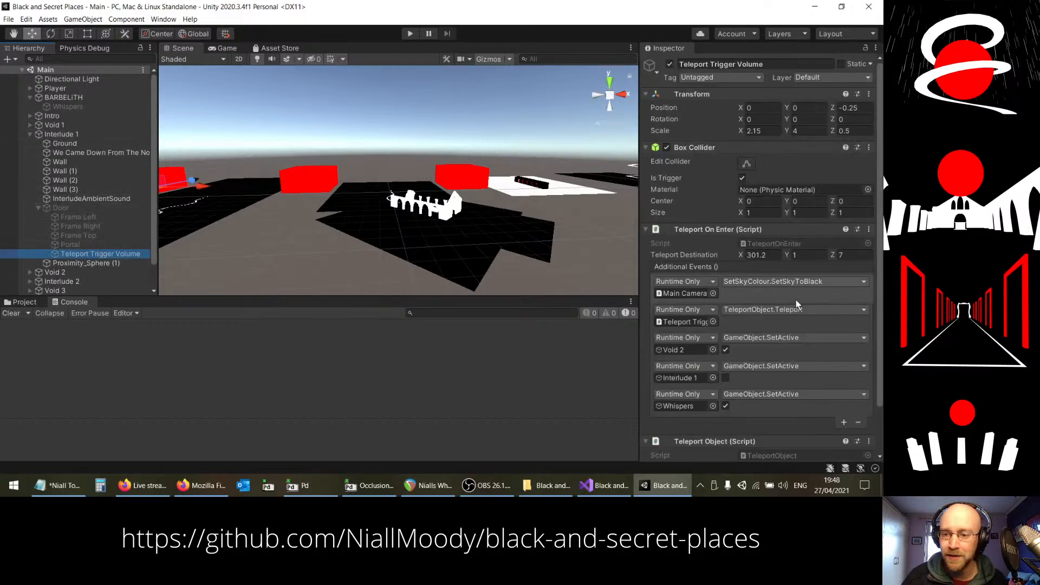
click(38, 208)
click(30, 135)
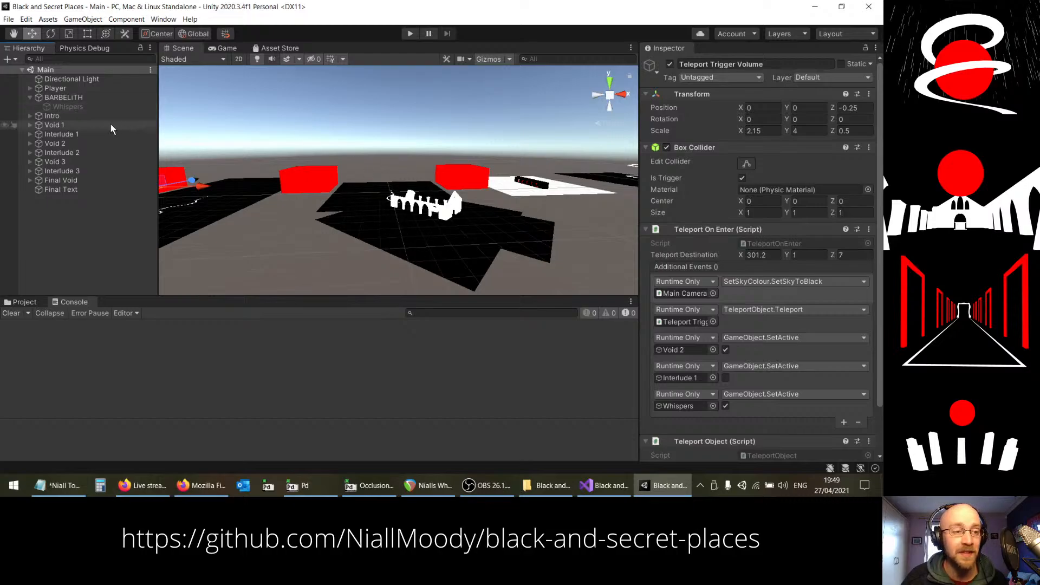
Step: Play-test the scene again, walking the player through the Intro door and along Void 1's winding stepping stones
click(410, 34)
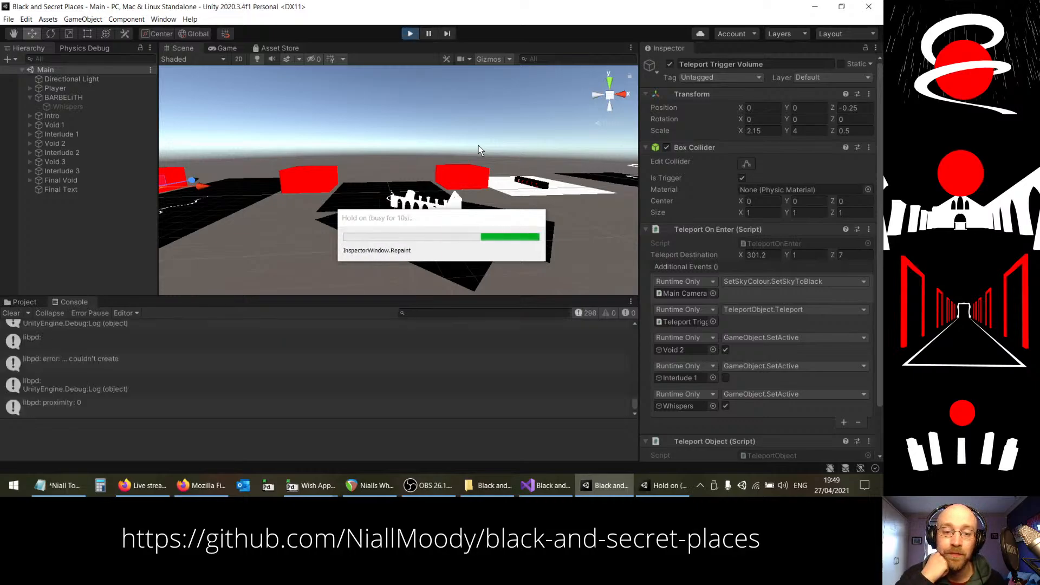
key(w)
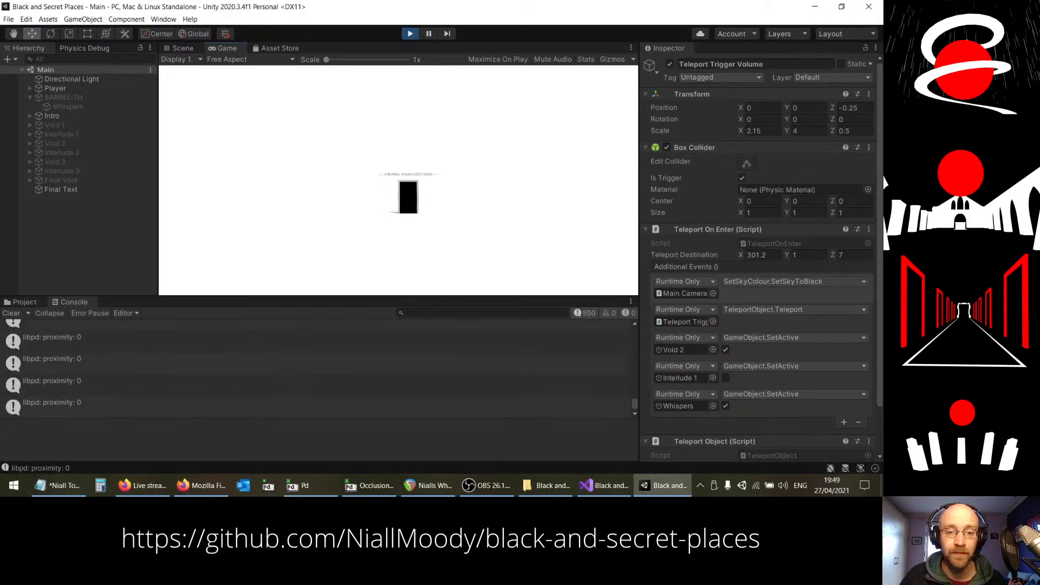
key(w)
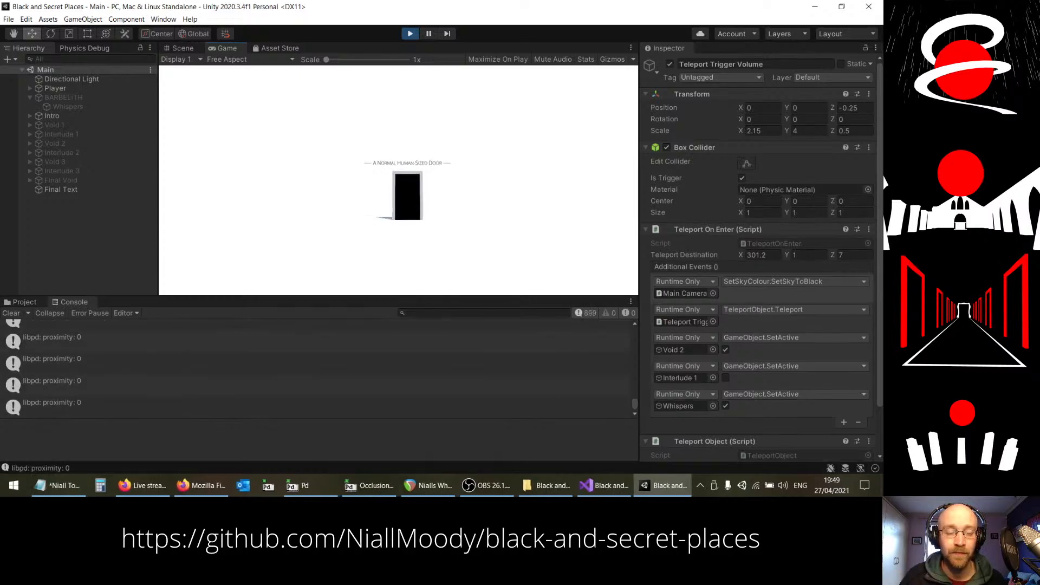
key(w)
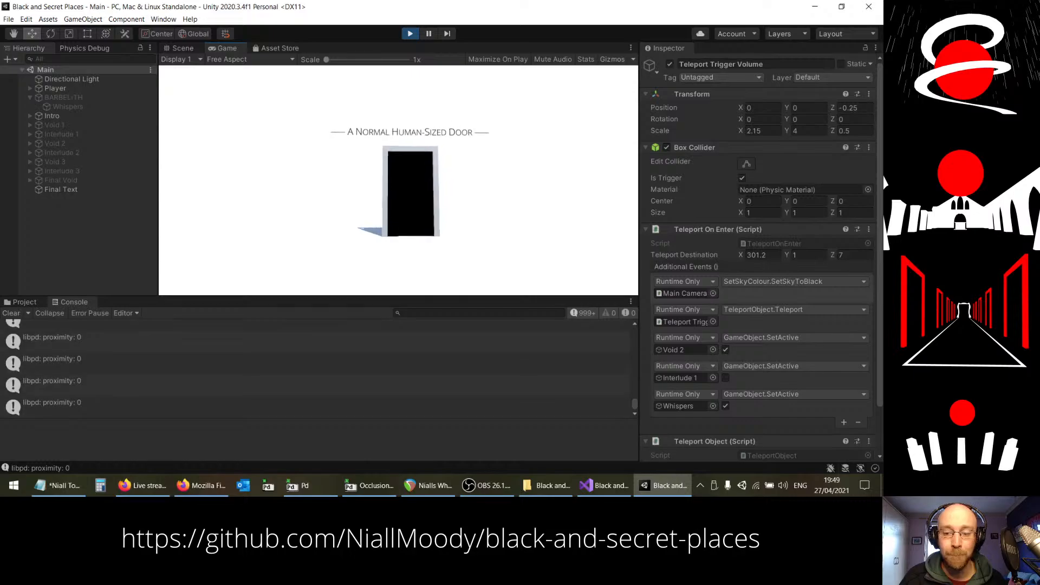
key(w)
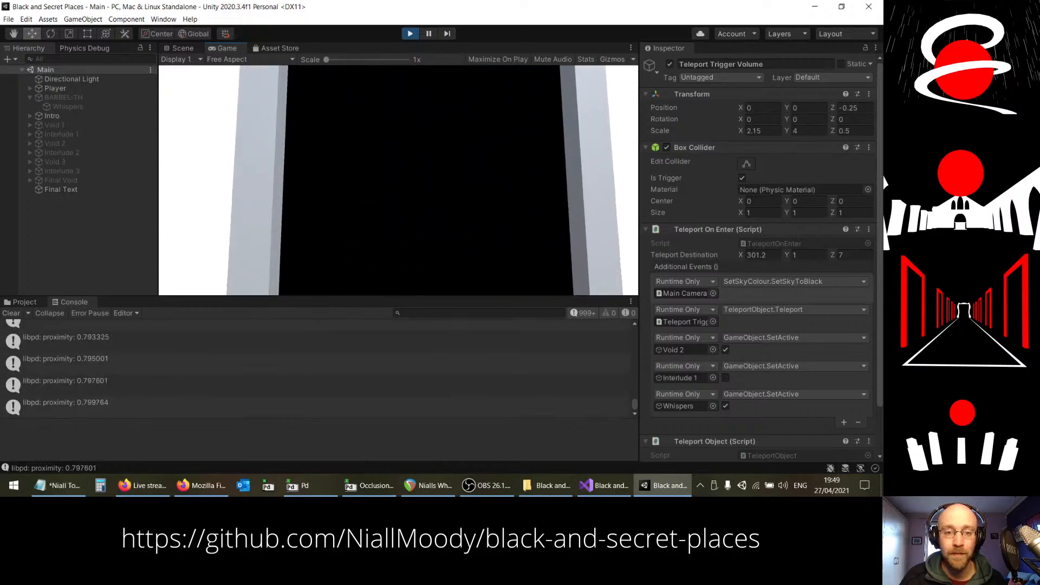
key(w)
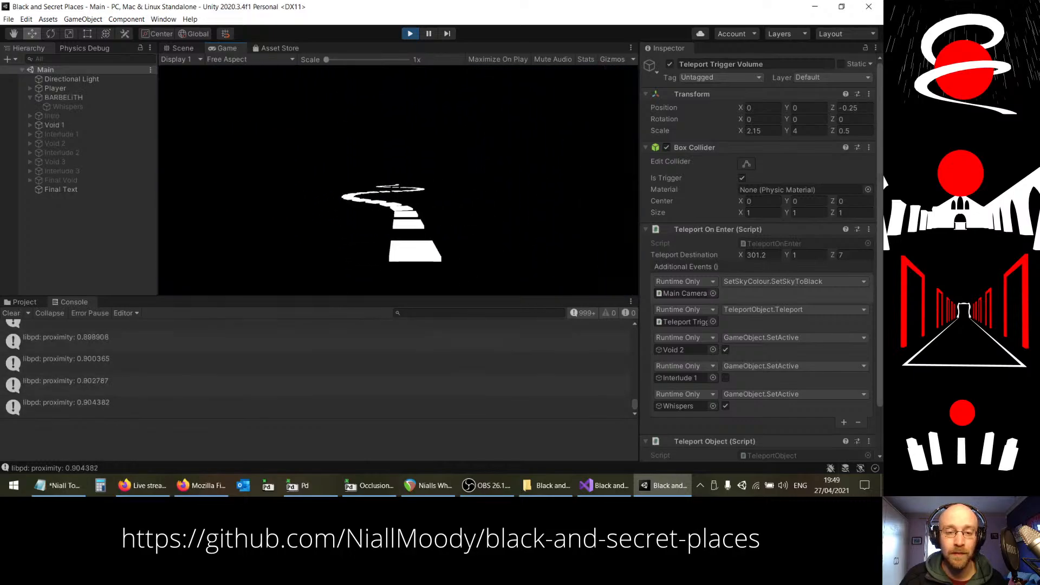
key(w)
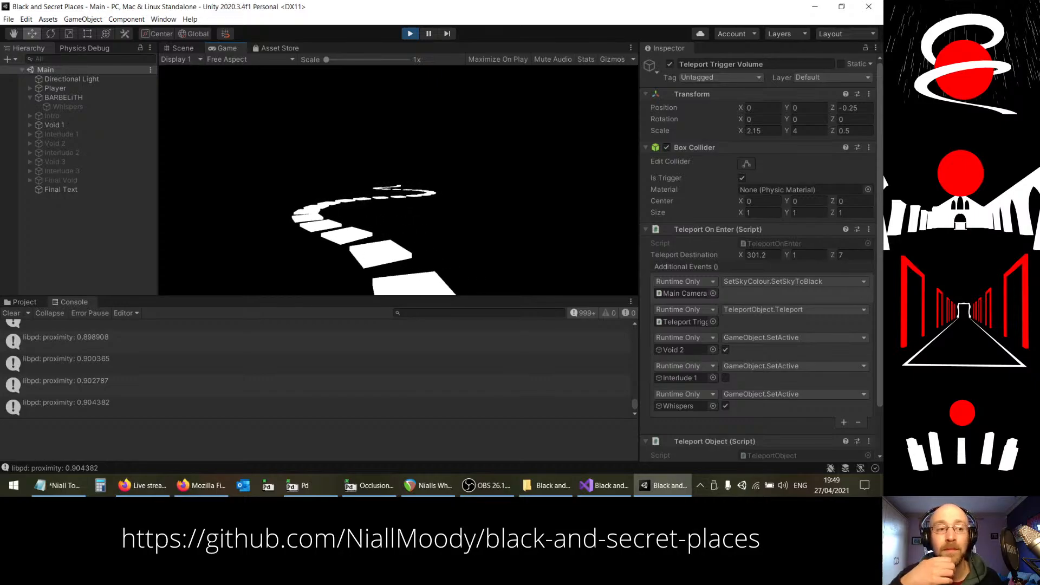
key(w)
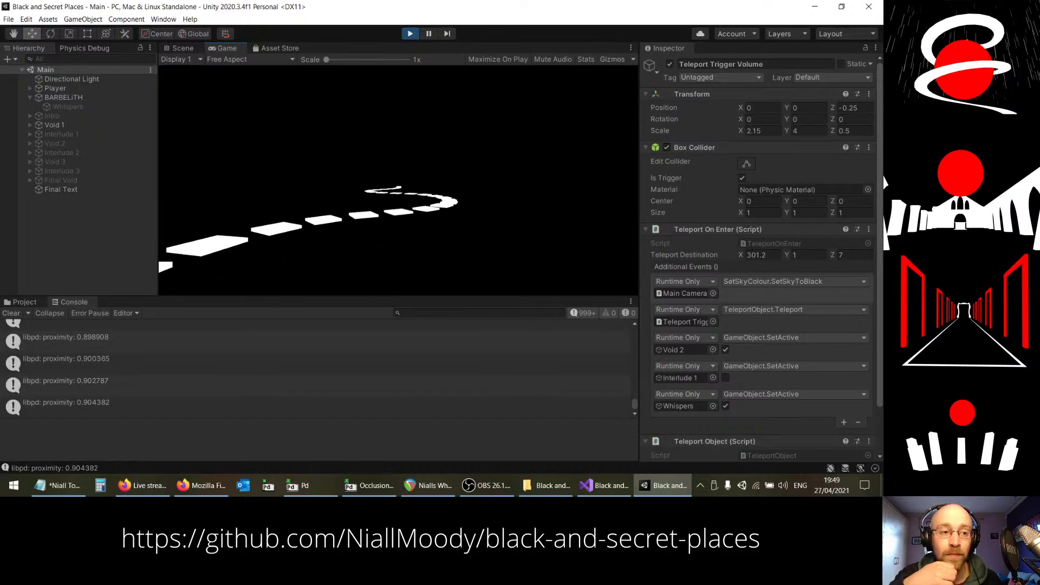
key(w)
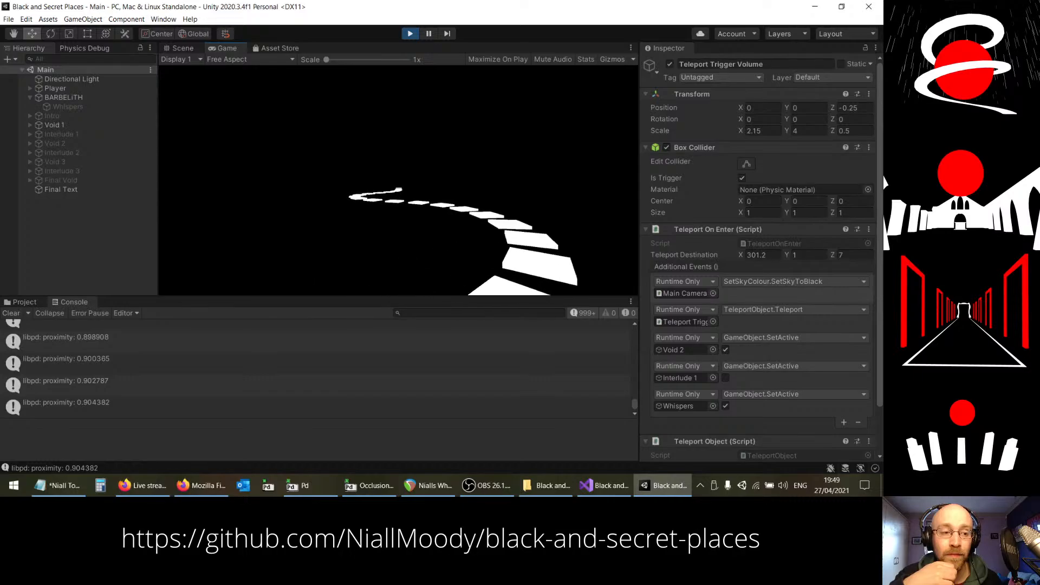
key(w)
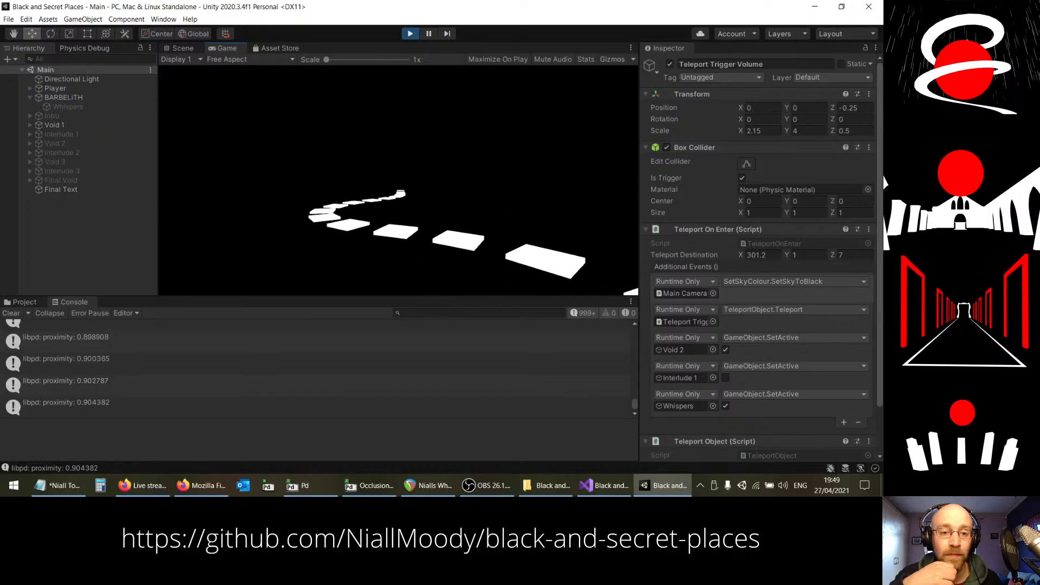
key(w)
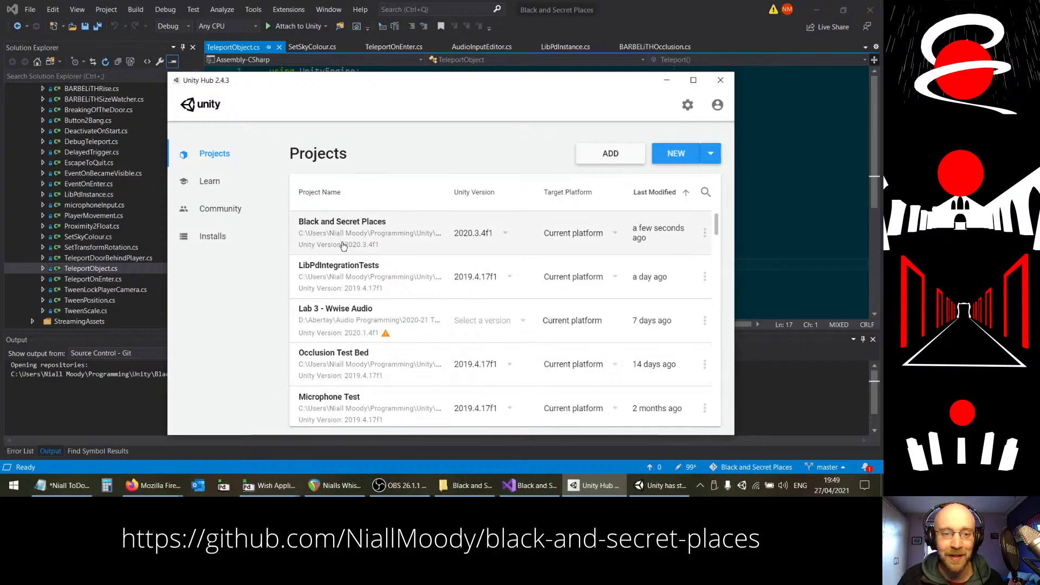
Step: Reopen the Black and Secret Places project and attach the Visual Studio debugger to Unity, enabling debugging for this session
click(342, 245)
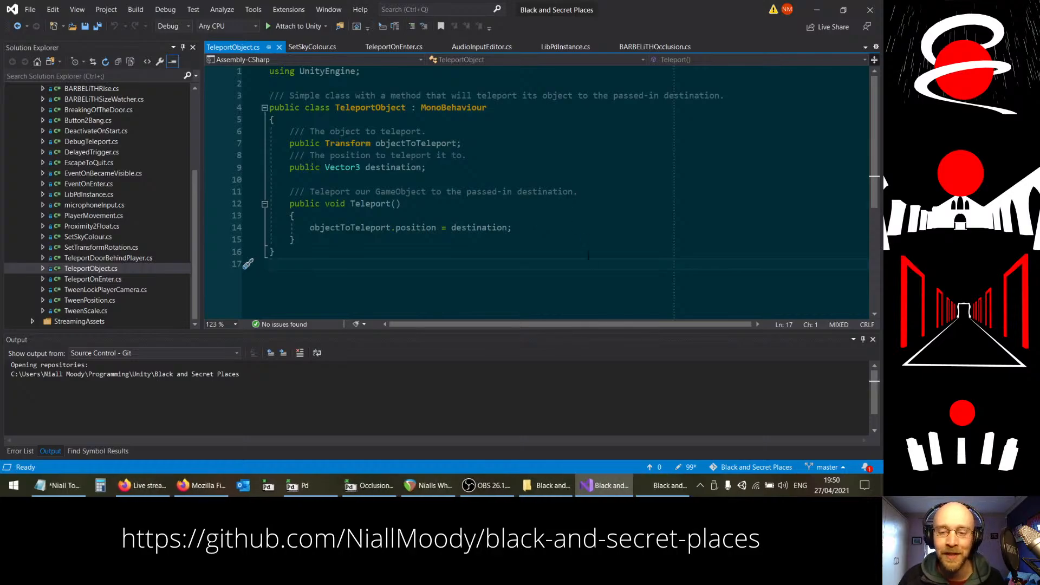
click(668, 485)
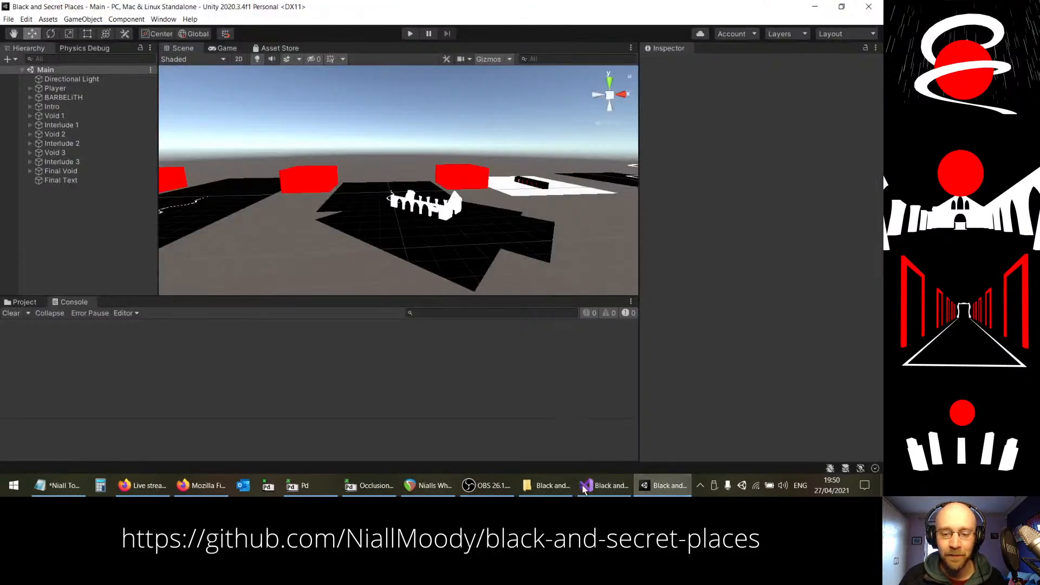
click(606, 485)
click(287, 26)
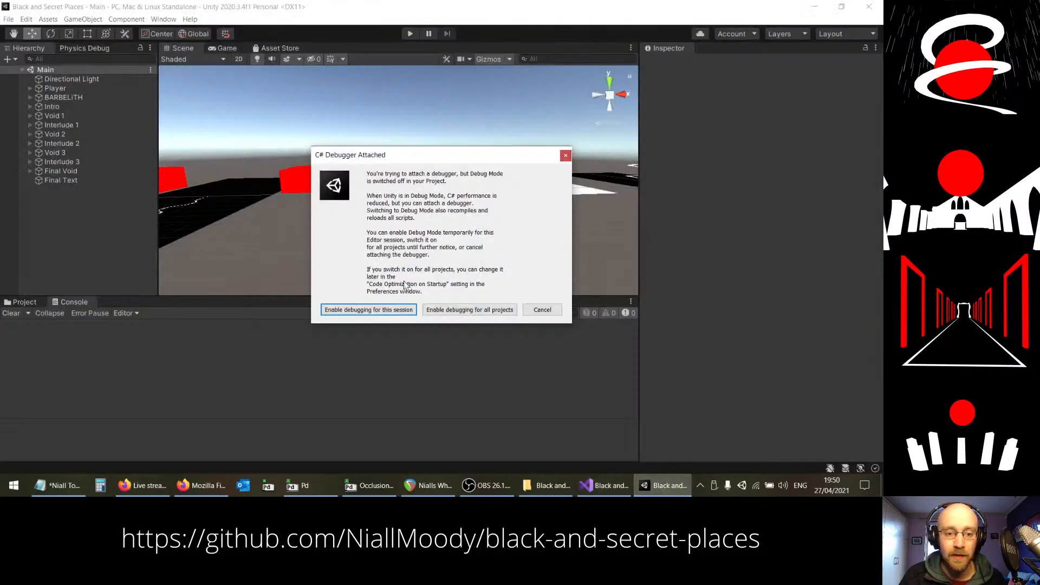
click(397, 313)
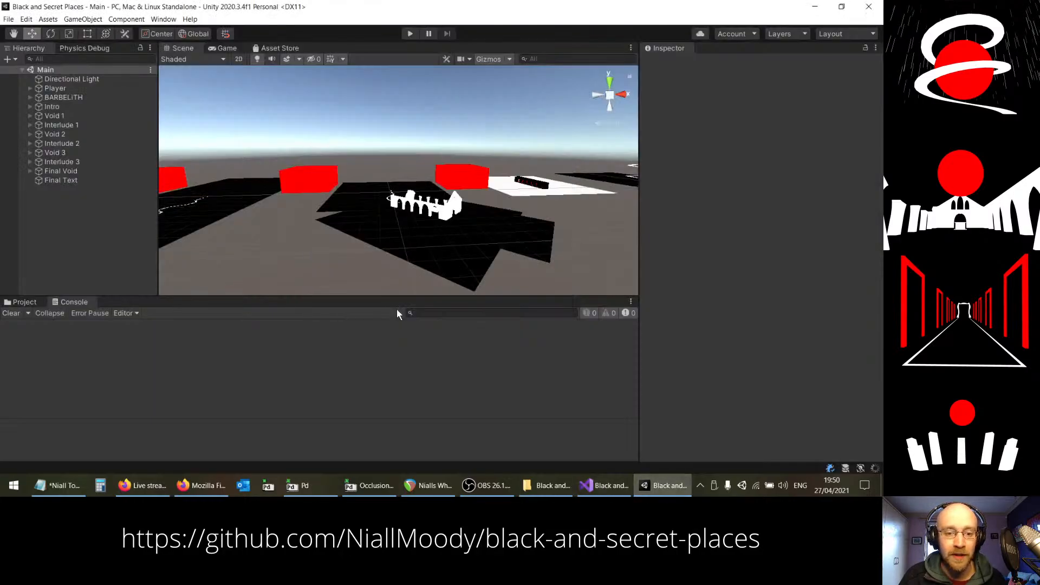
Step: Run the game with the debugger attached and walk through the Intro door and along the Void 1 path
click(410, 33)
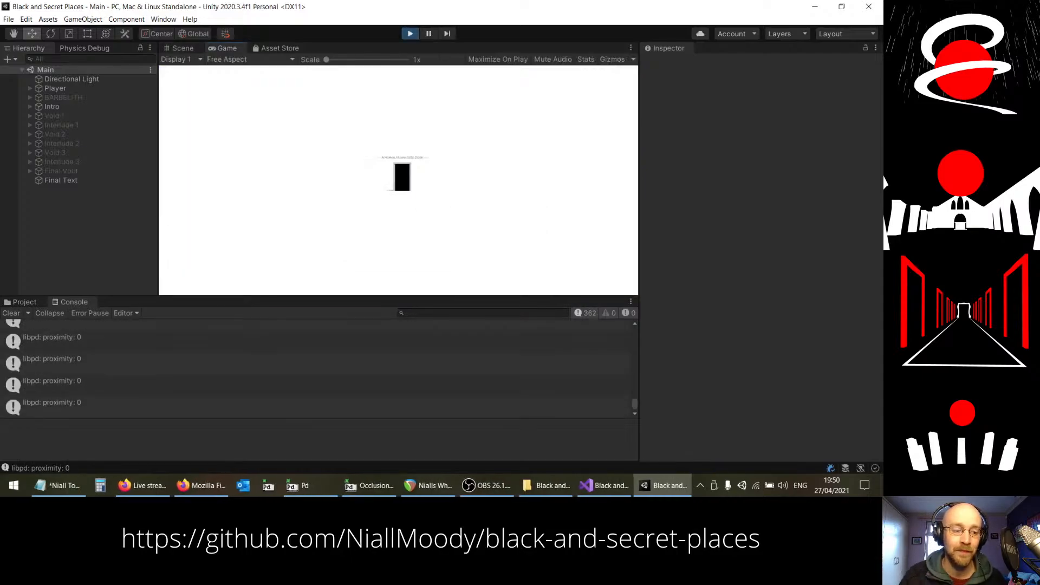
key(w)
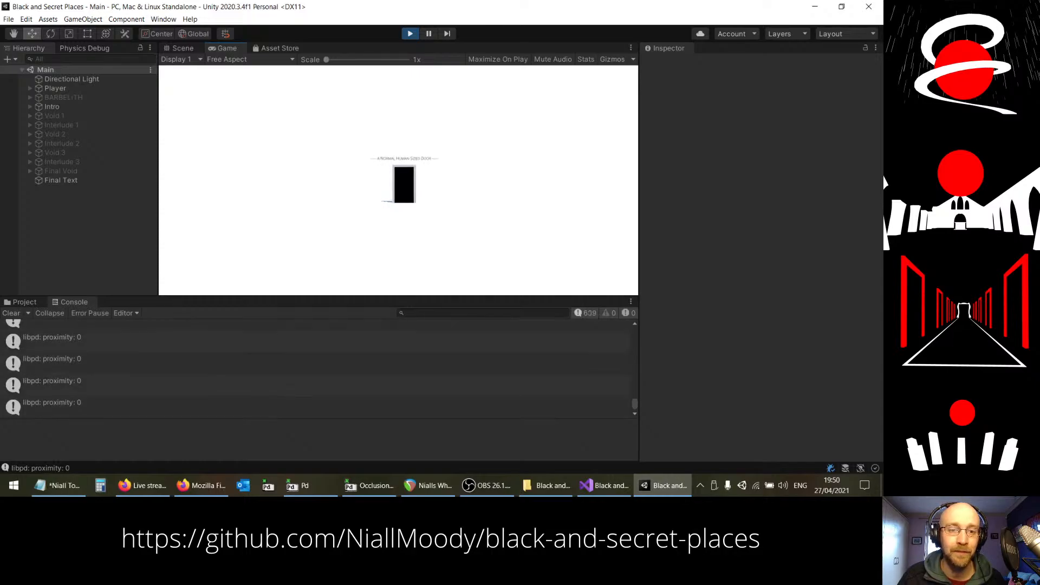
key(w)
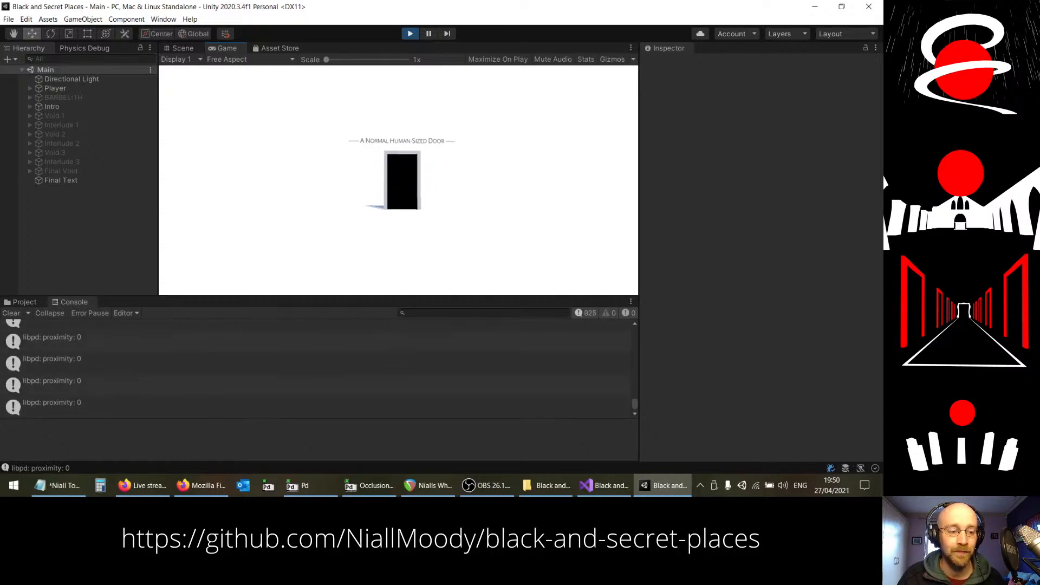
key(w)
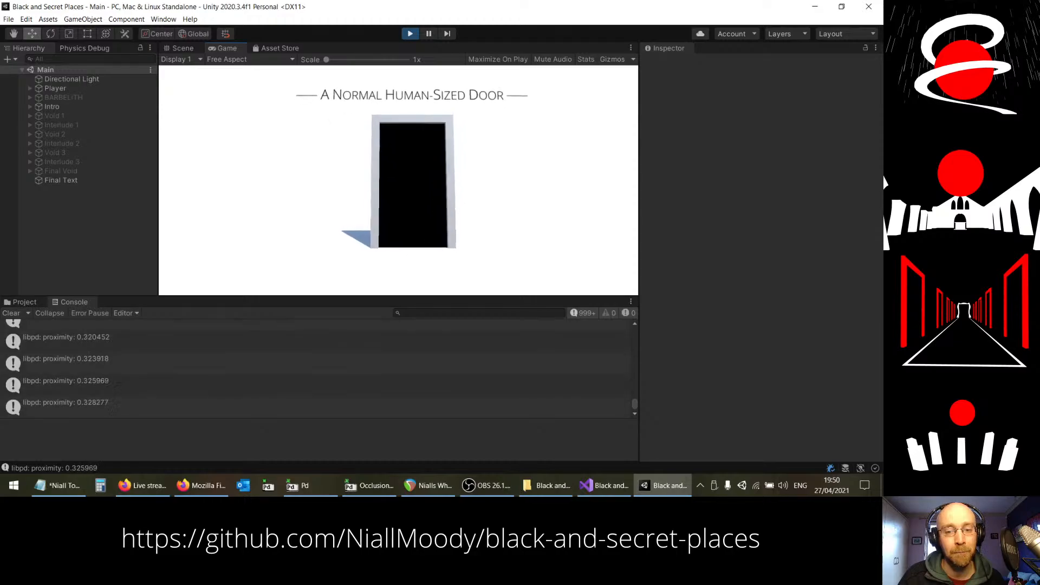
key(w)
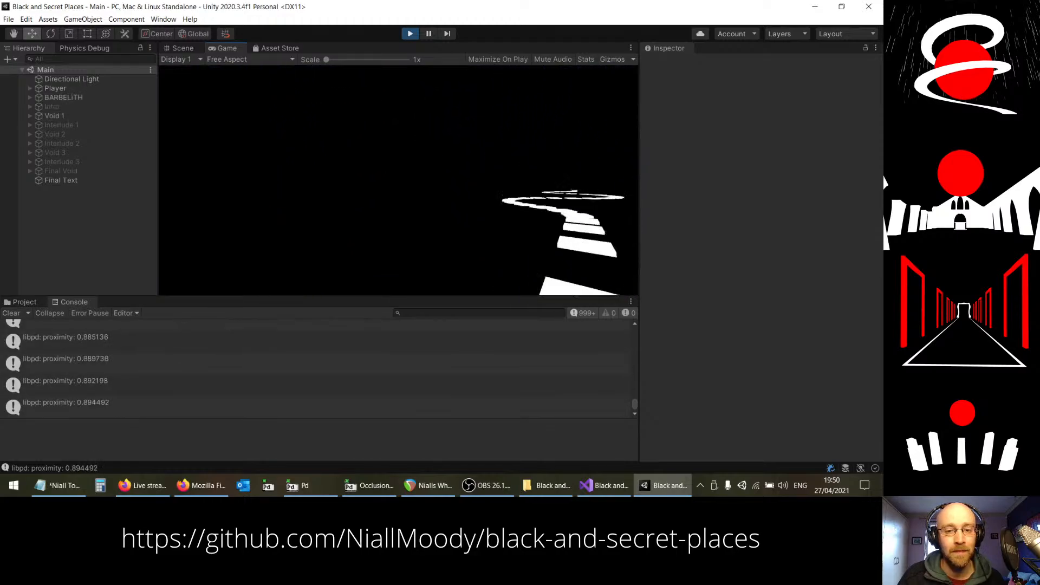
key(w)
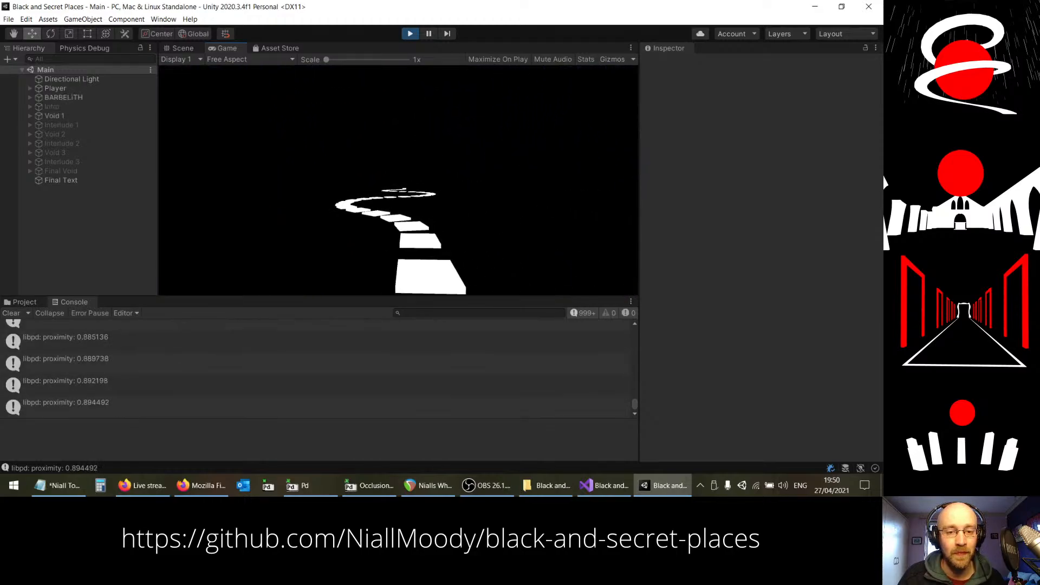
key(w)
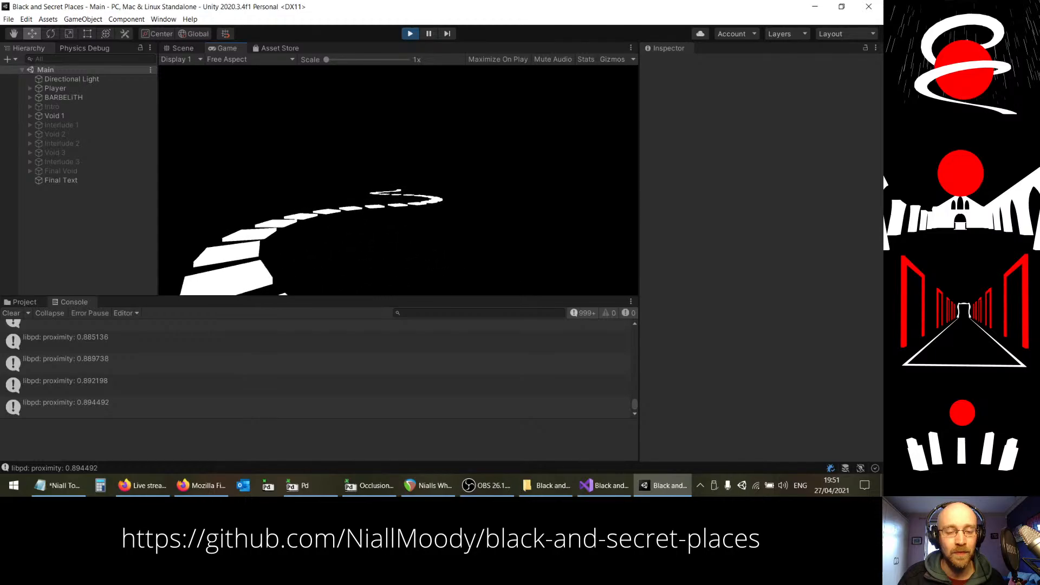
key(w)
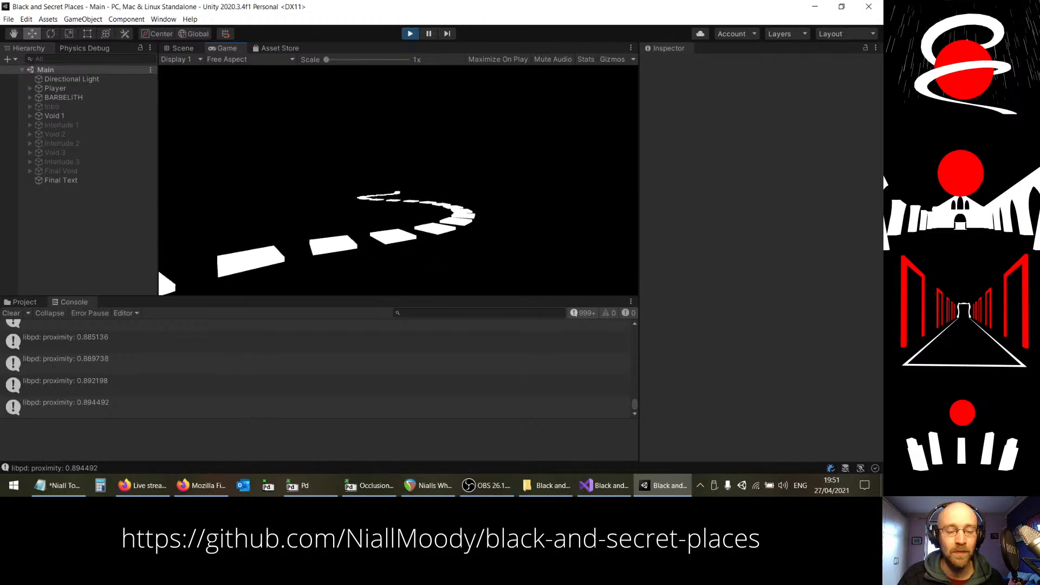
key(w)
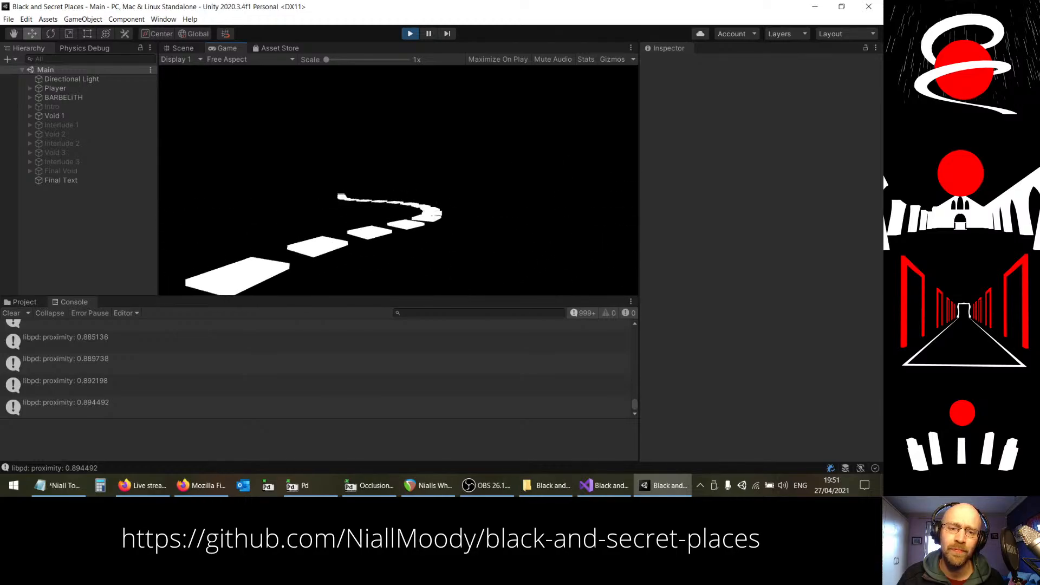
key(w)
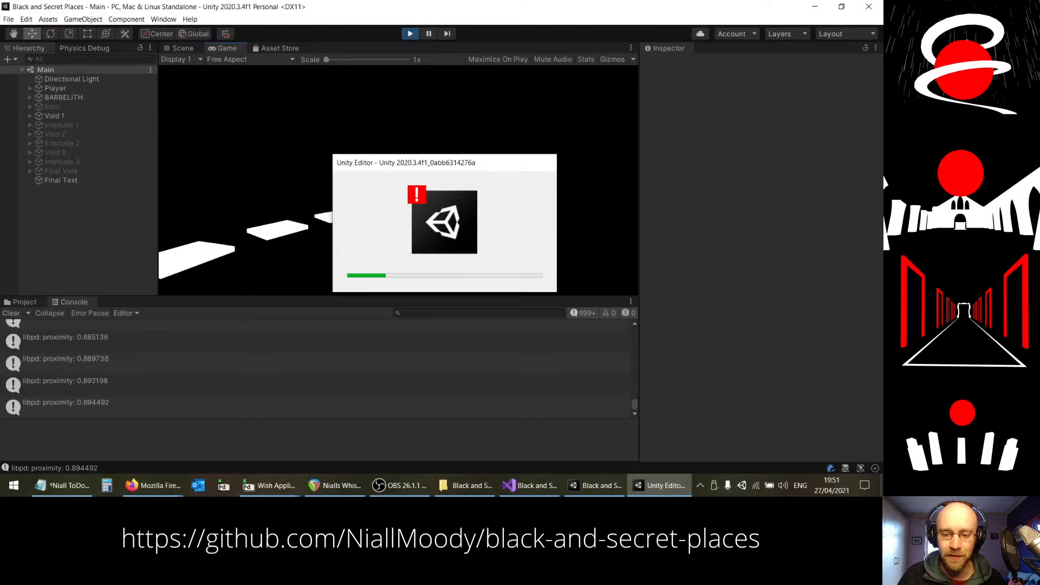
Step: Check Visual Studio, then open the bug report for the Unity crash and examine its attached crash dump and log file paths
click(528, 487)
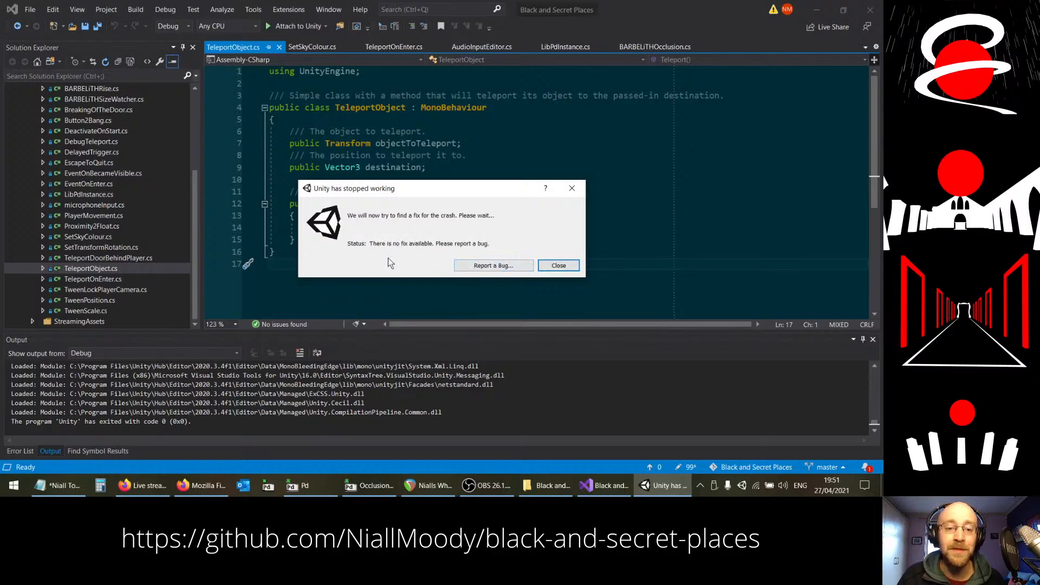
click(476, 266)
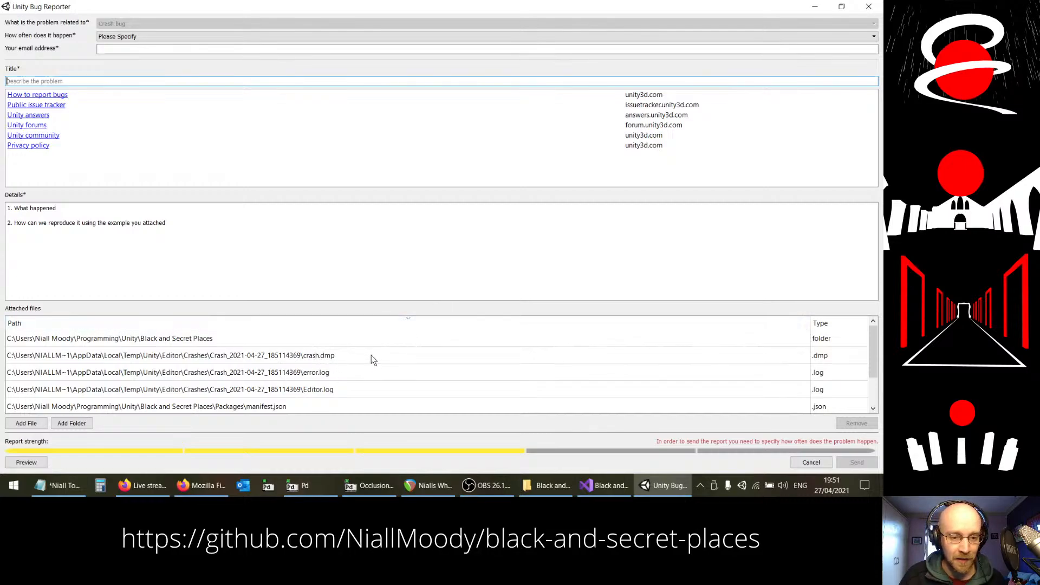
click(339, 375)
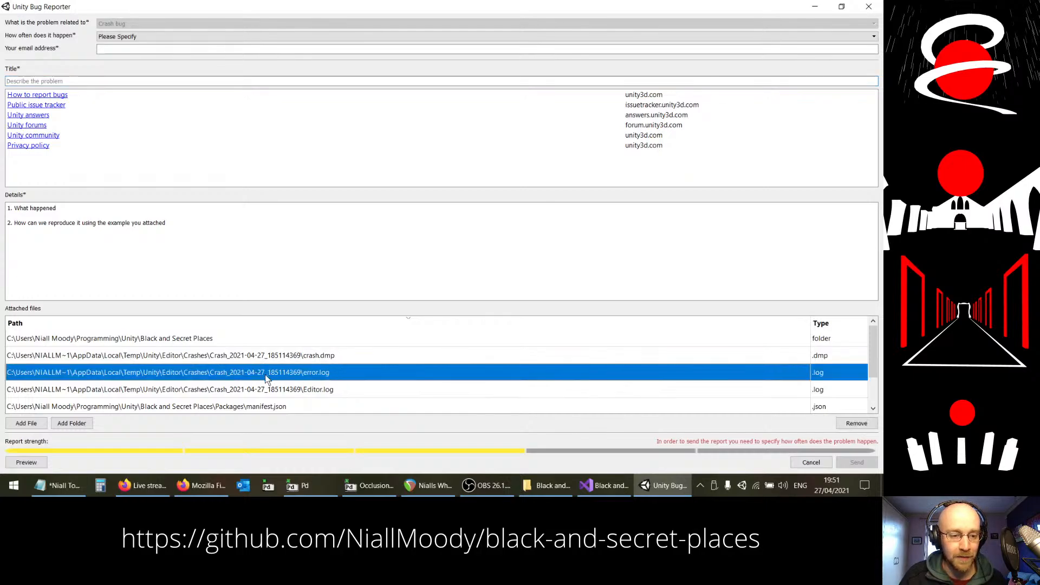
scroll(267, 377, down, 1)
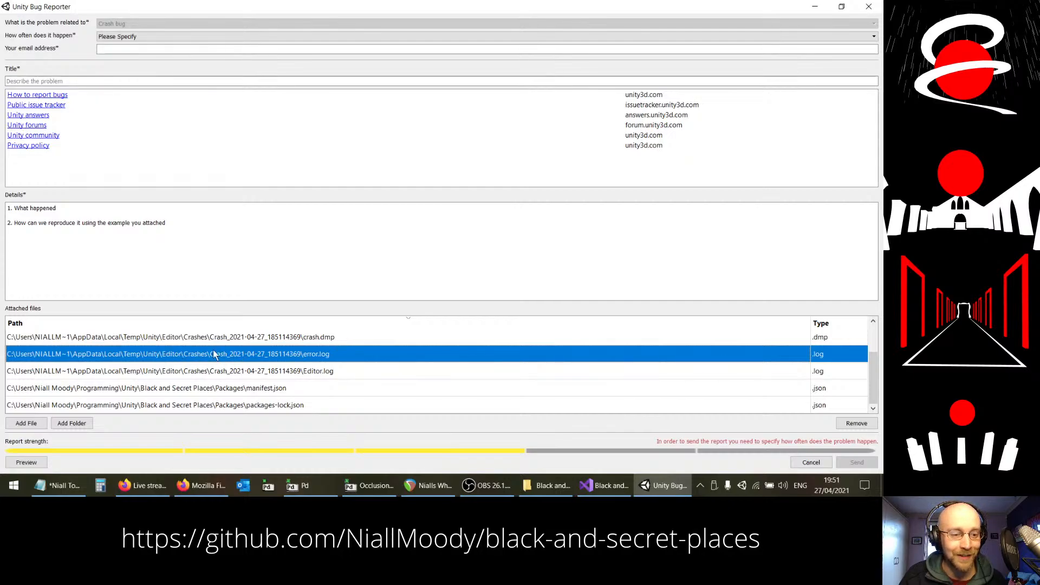
drag(458, 367, 573, 415)
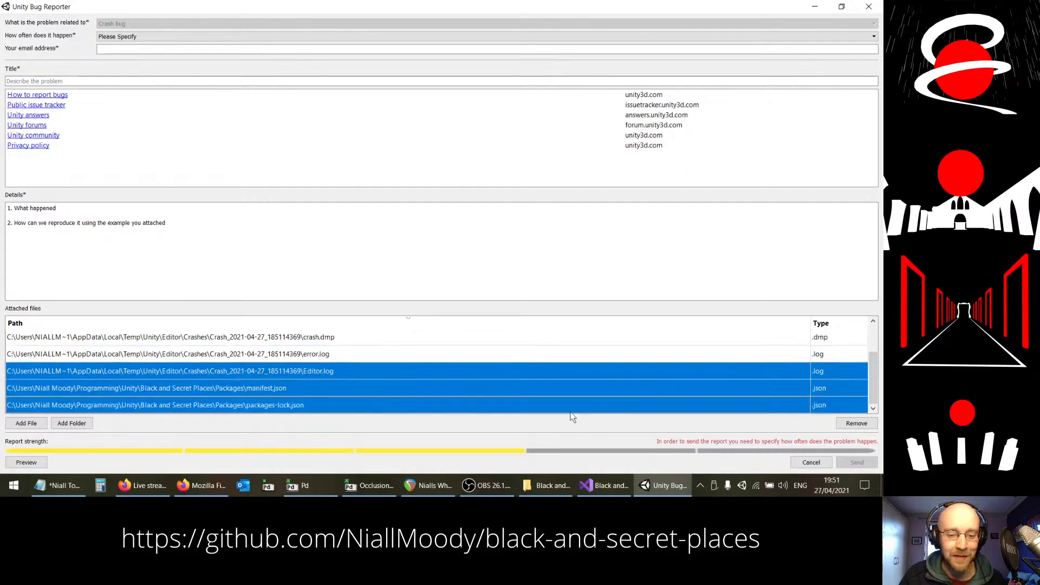
click(248, 360)
Step: Switch to File Explorer and navigate from the user's home folder to AppData\Local\Temp
click(550, 485)
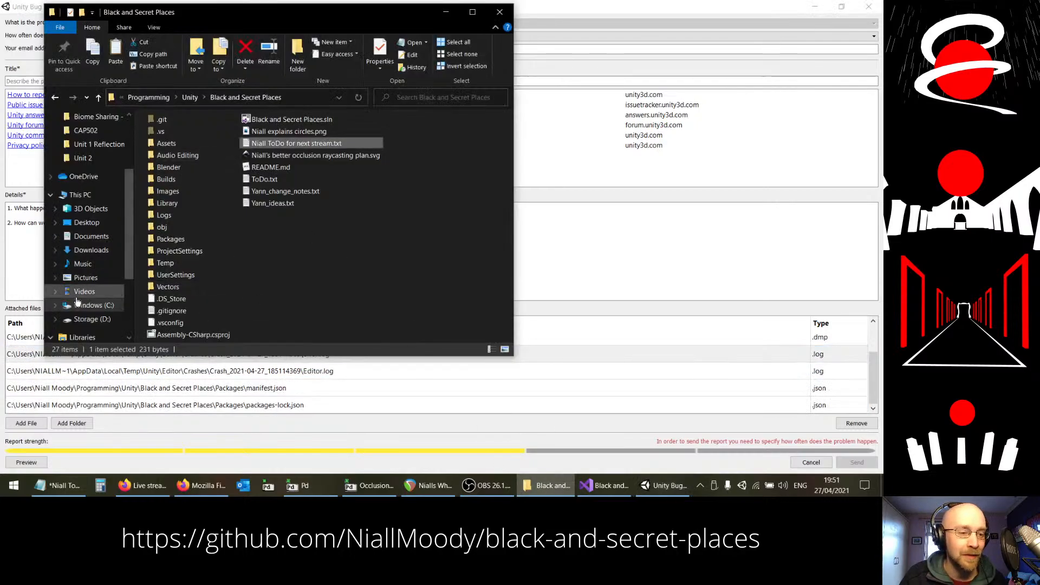
scroll(93, 140, up, 3)
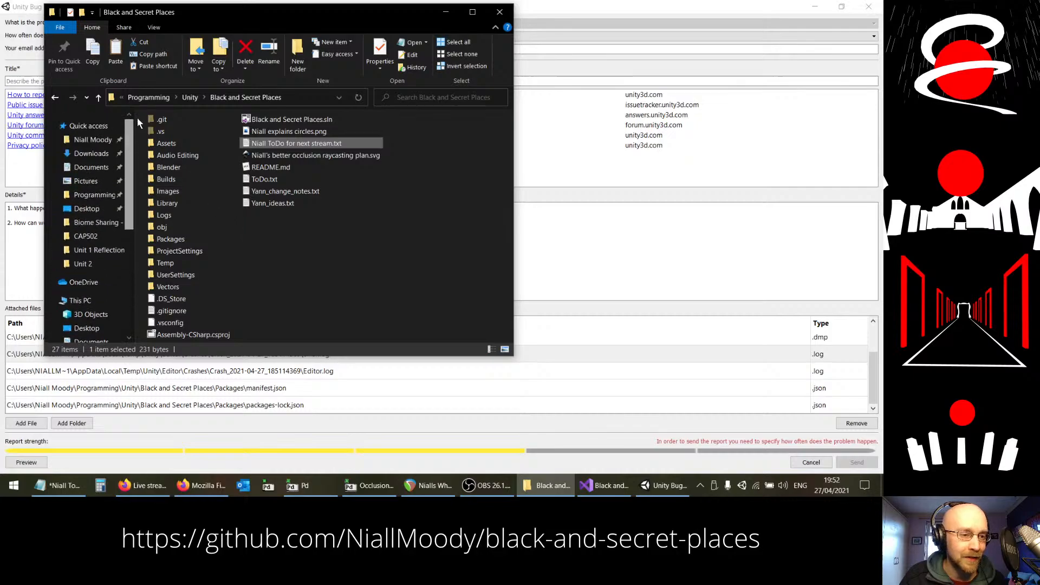
click(93, 140)
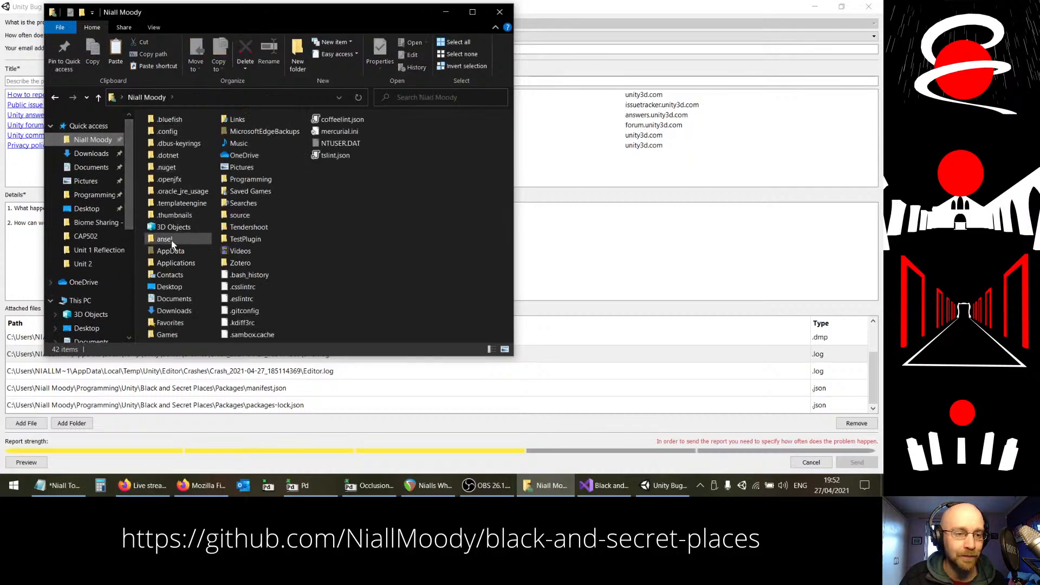
click(169, 252)
double_click(170, 252)
drag(234, 18, 495, 51)
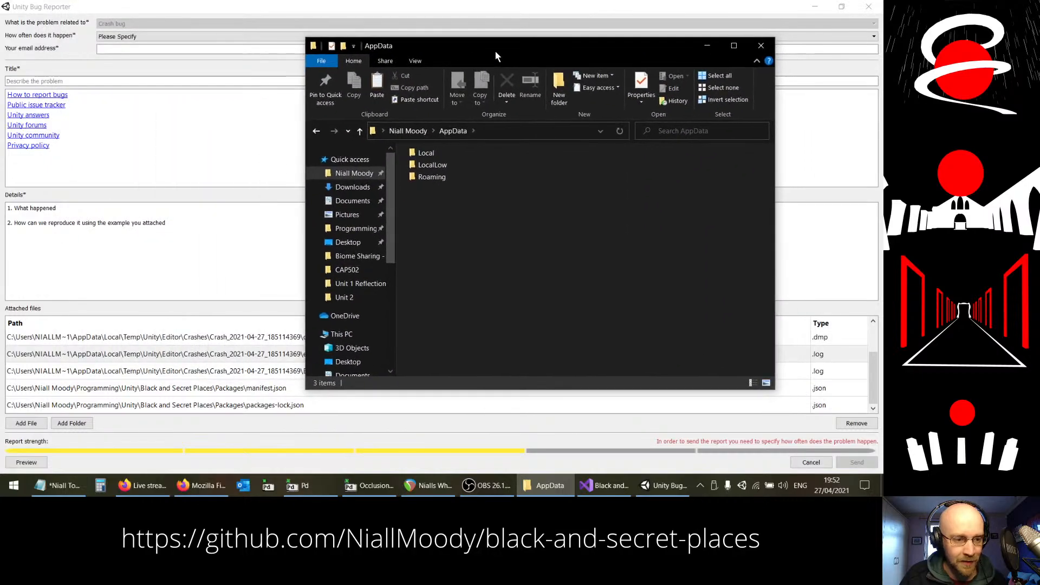
double_click(425, 153)
scroll(467, 258, right, 5)
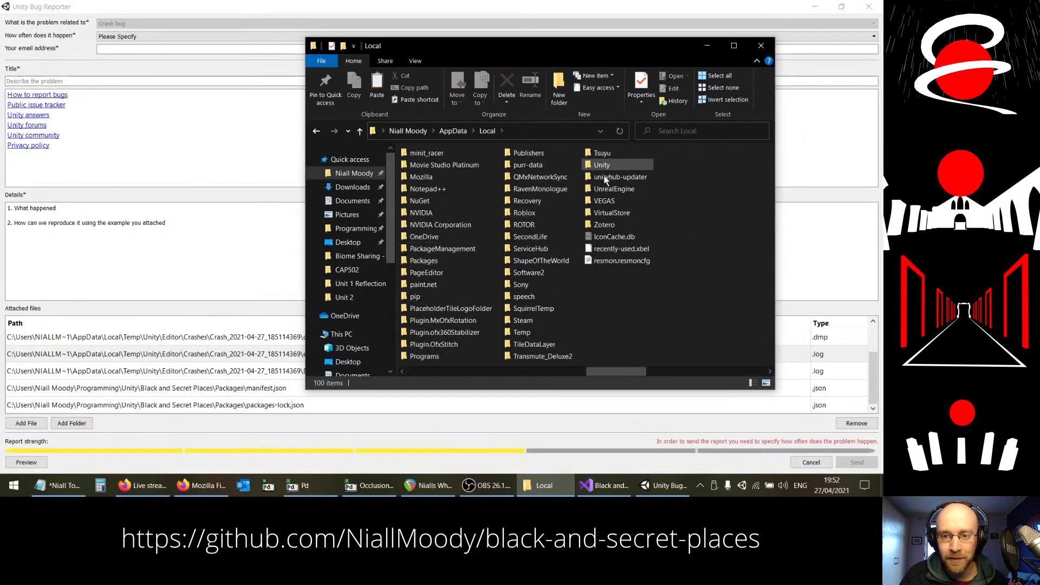
double_click(522, 332)
Step: Find the Unity folder inside Temp and open its Editor\Crashes\Crash_2021-04-27_185114369 subfolder
scroll(467, 285, right, 3)
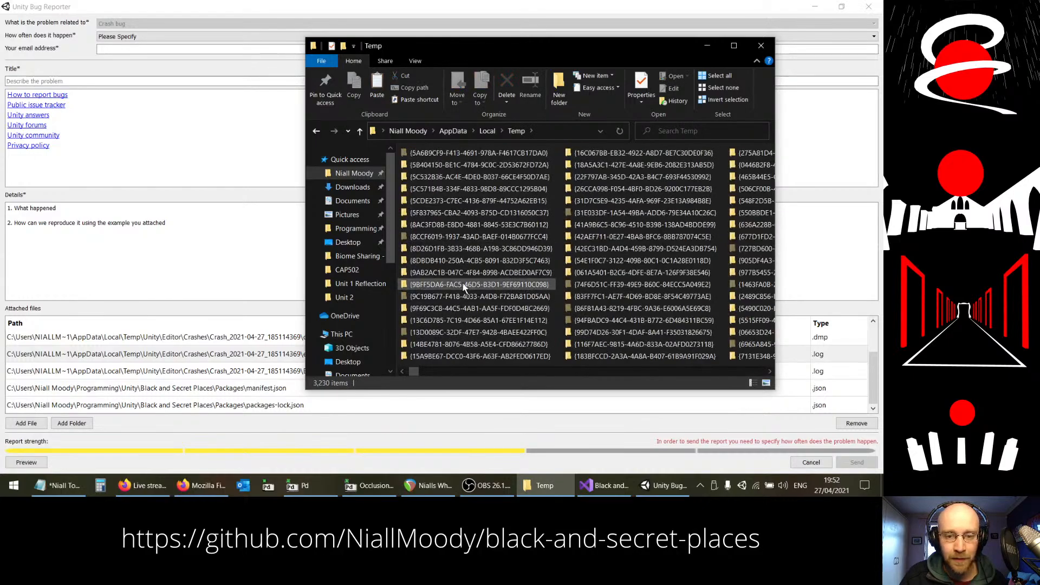
drag(416, 372, 681, 374)
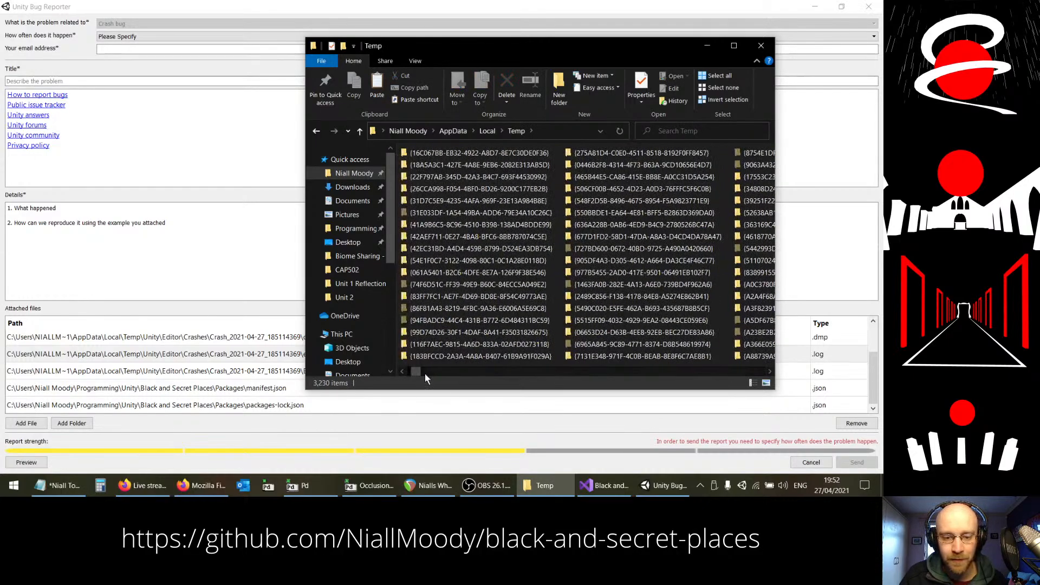
drag(425, 372, 749, 379)
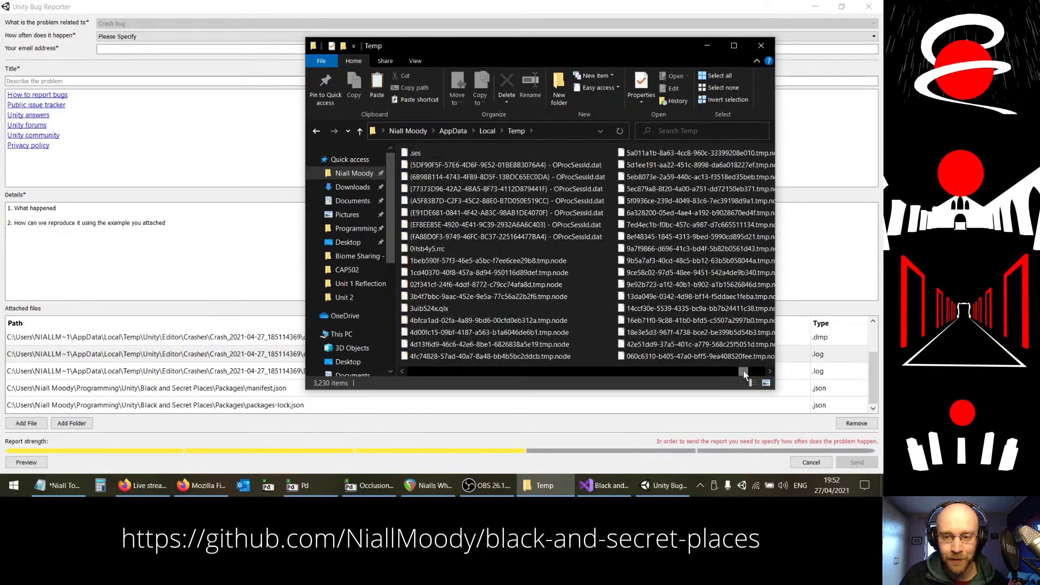
click(664, 372)
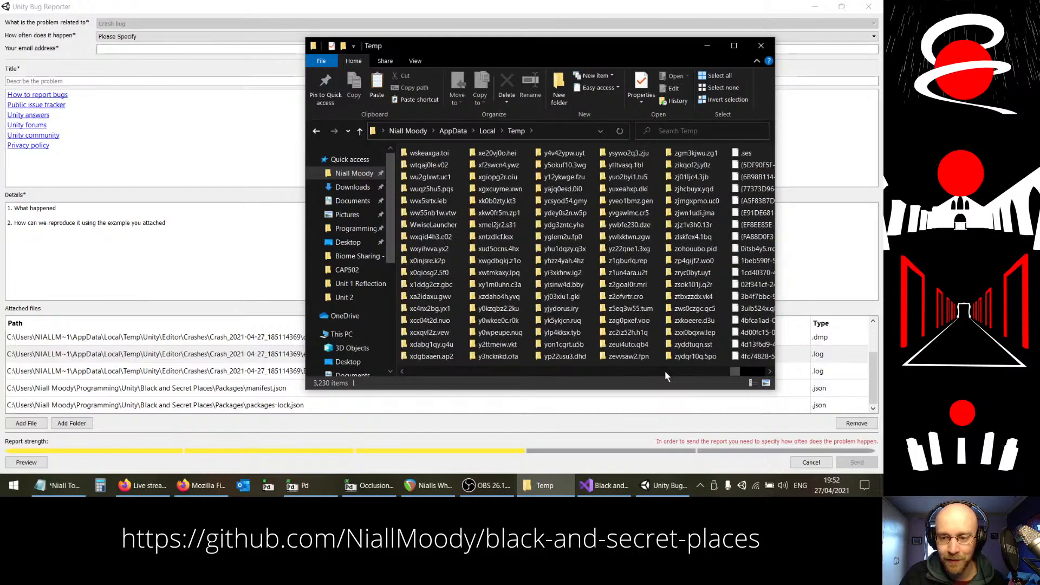
click(460, 373)
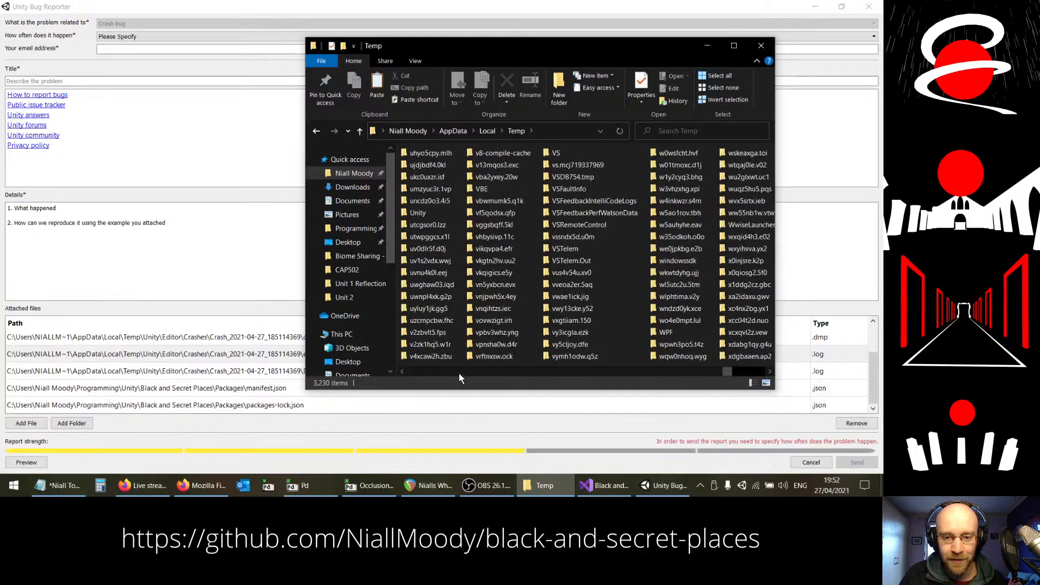
click(459, 373)
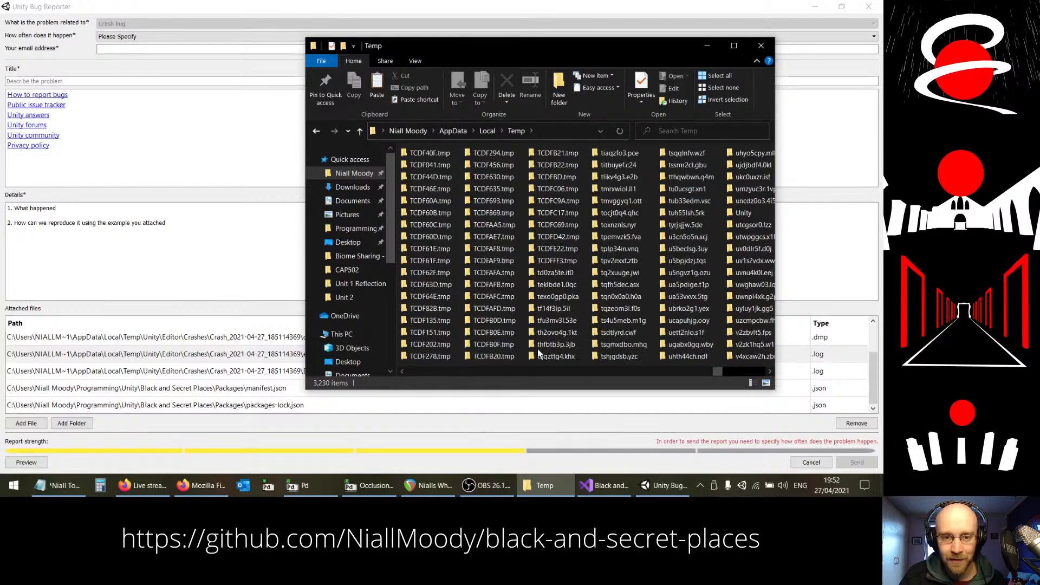
click(747, 372)
double_click(413, 212)
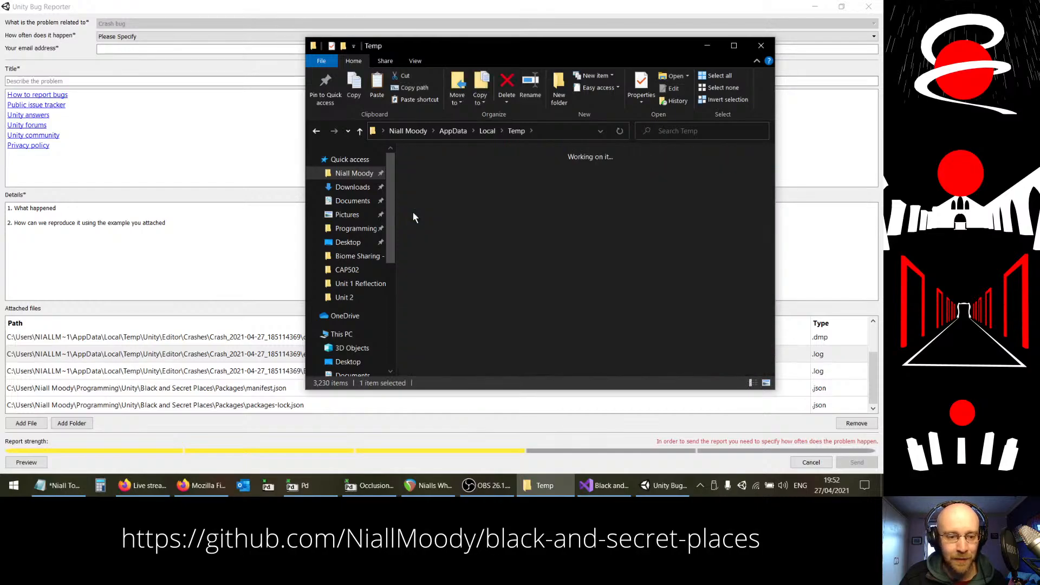
double_click(421, 153)
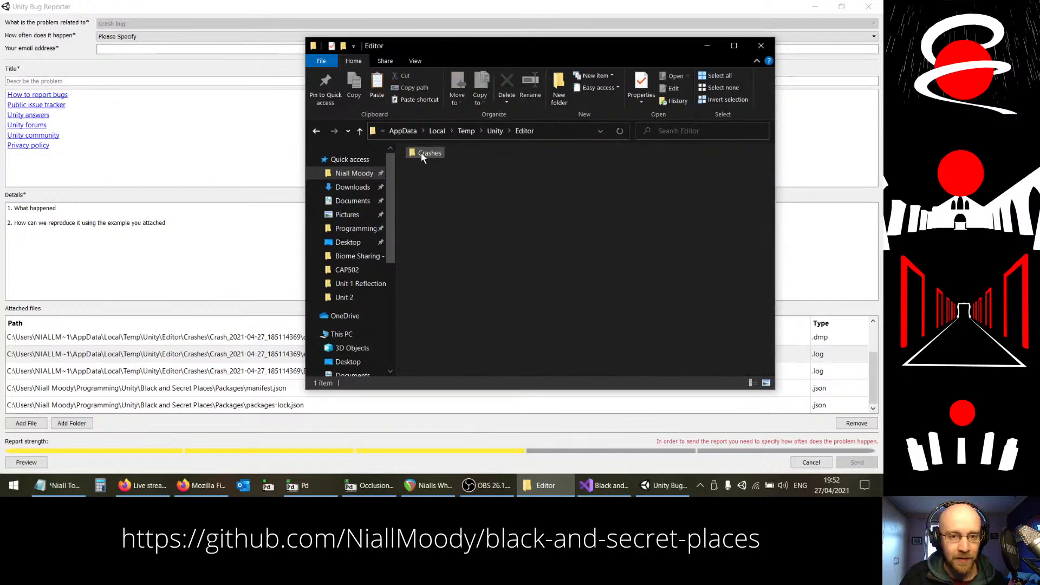
double_click(426, 155)
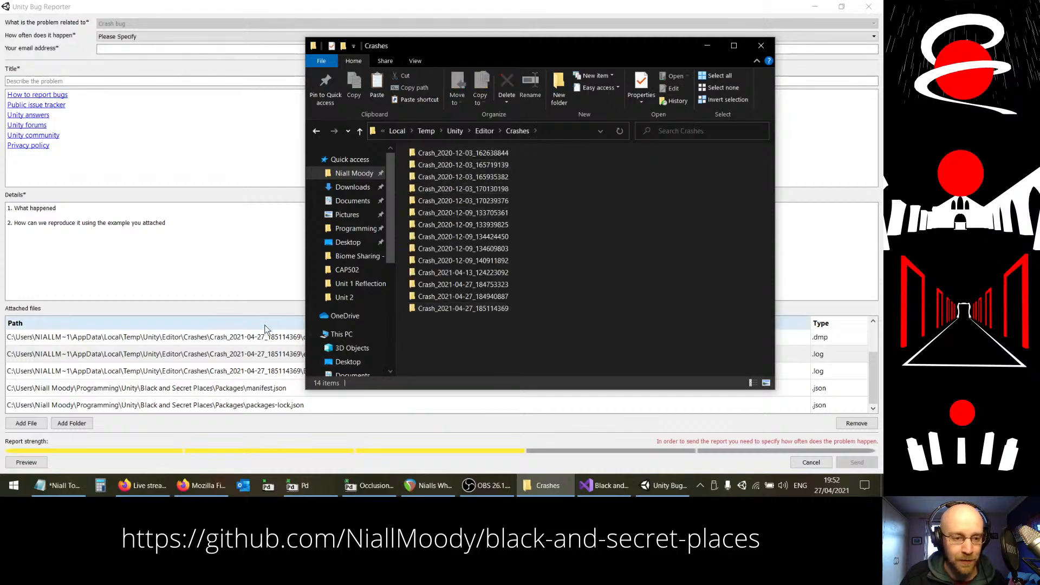
double_click(459, 309)
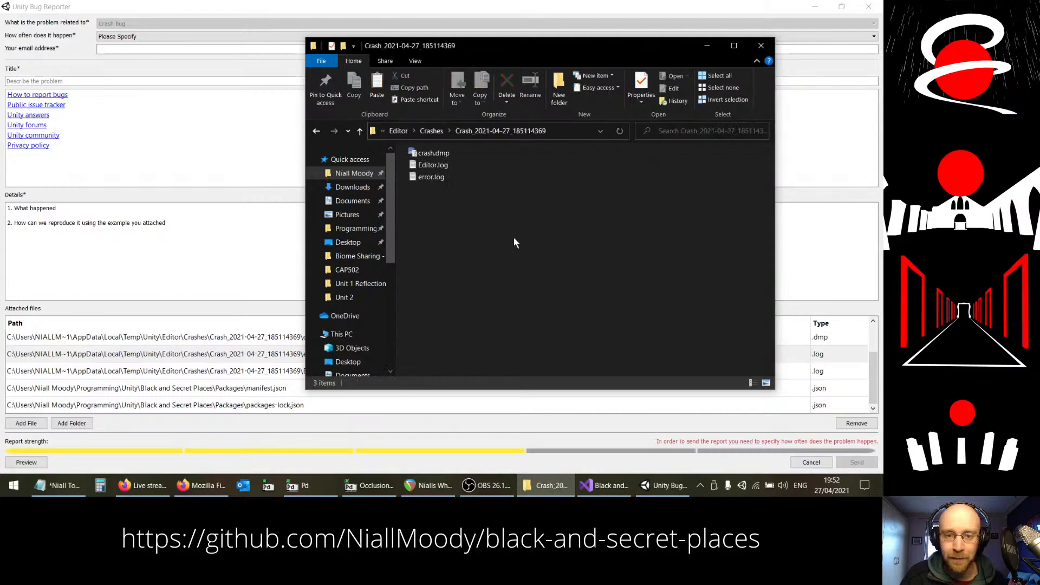
Step: Open Editor.log from the crash folder in Notepad and maximize its window
click(437, 166)
double_click(439, 166)
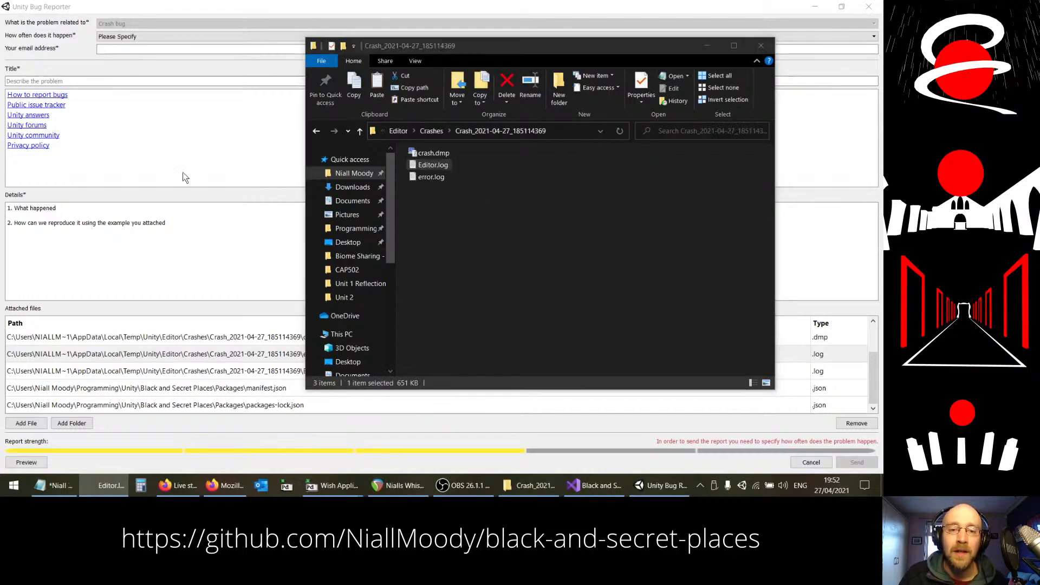
drag(427, 134, 386, 71)
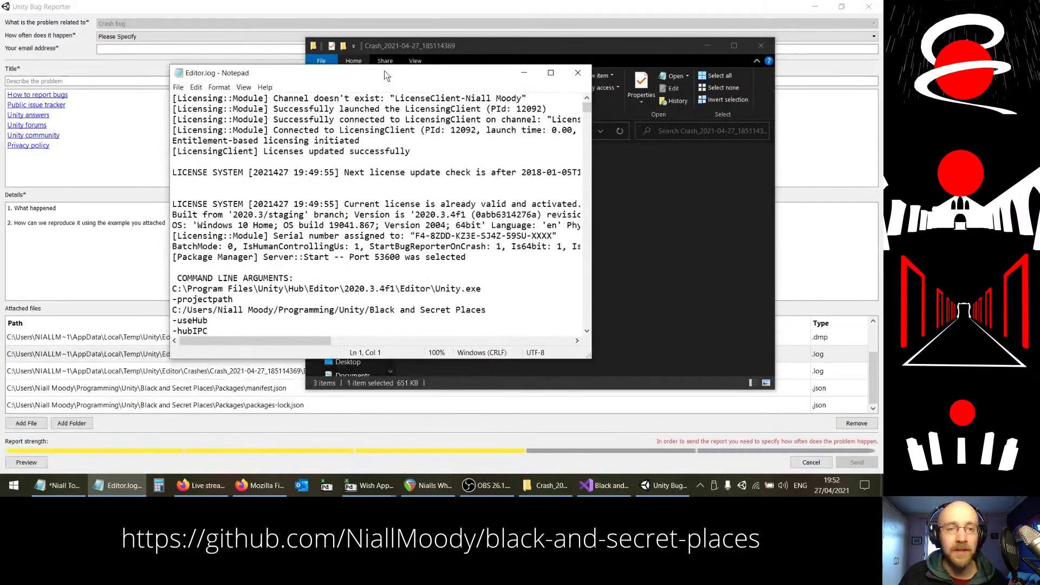
double_click(385, 71)
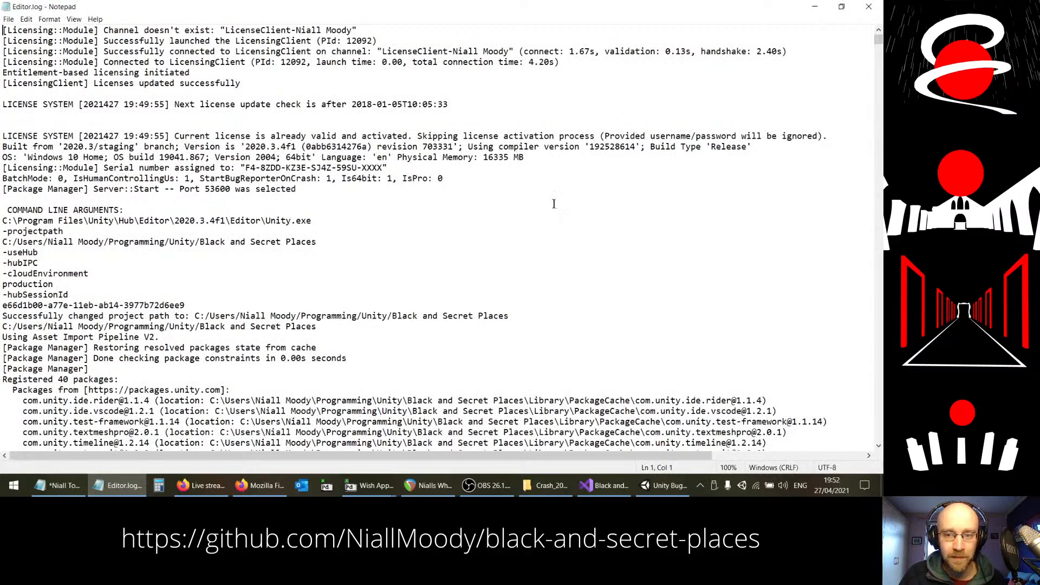
Step: Read through Editor.log and examine the stack trace at the end, marking the libpd_float line with the cursor
scroll(555, 198, down, 7)
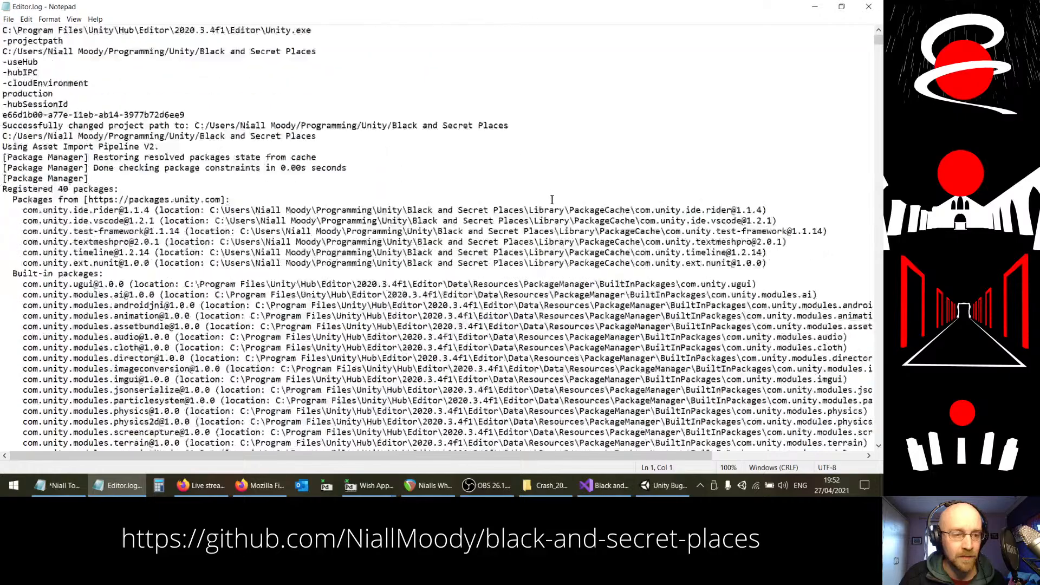
scroll(552, 199, down, 1)
scroll(557, 201, down, 2)
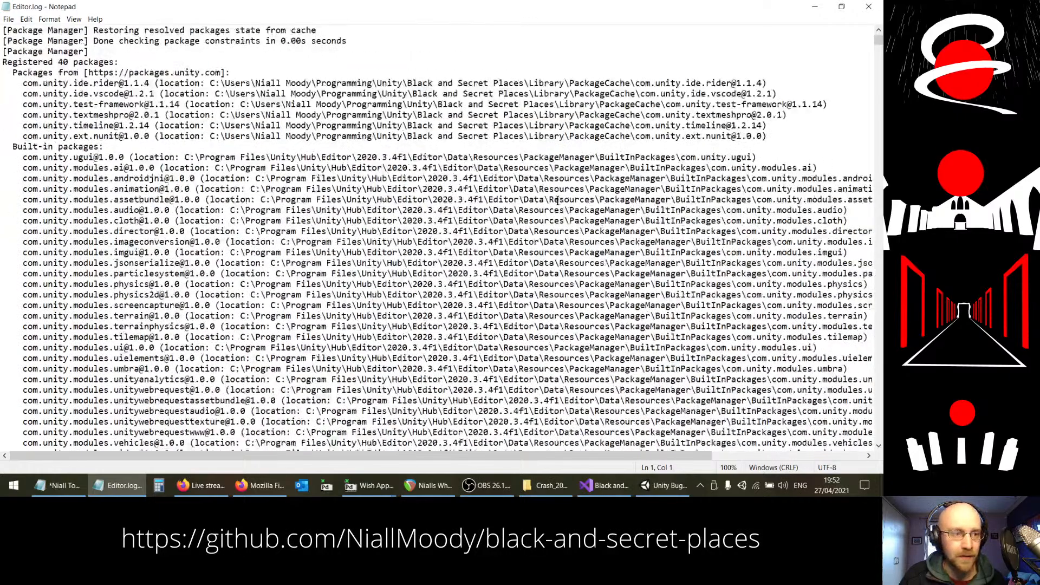
scroll(557, 201, down, 12)
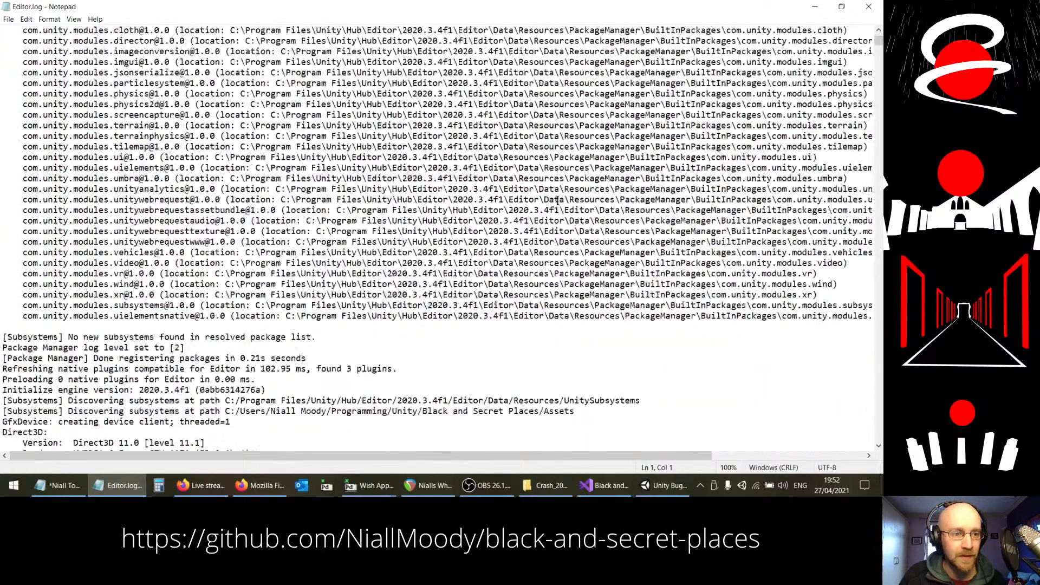
scroll(558, 201, down, 12)
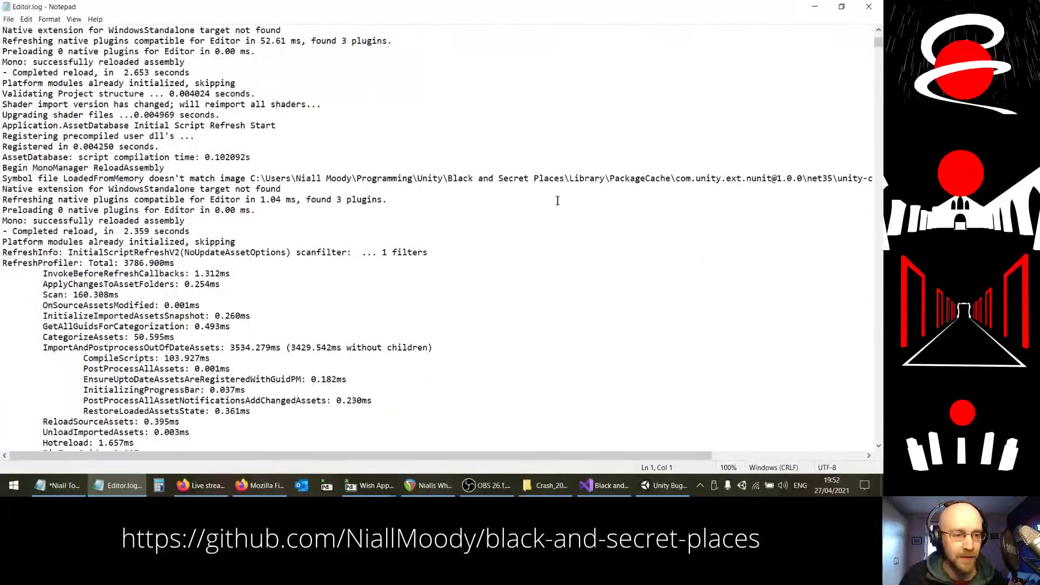
scroll(557, 200, down, 1)
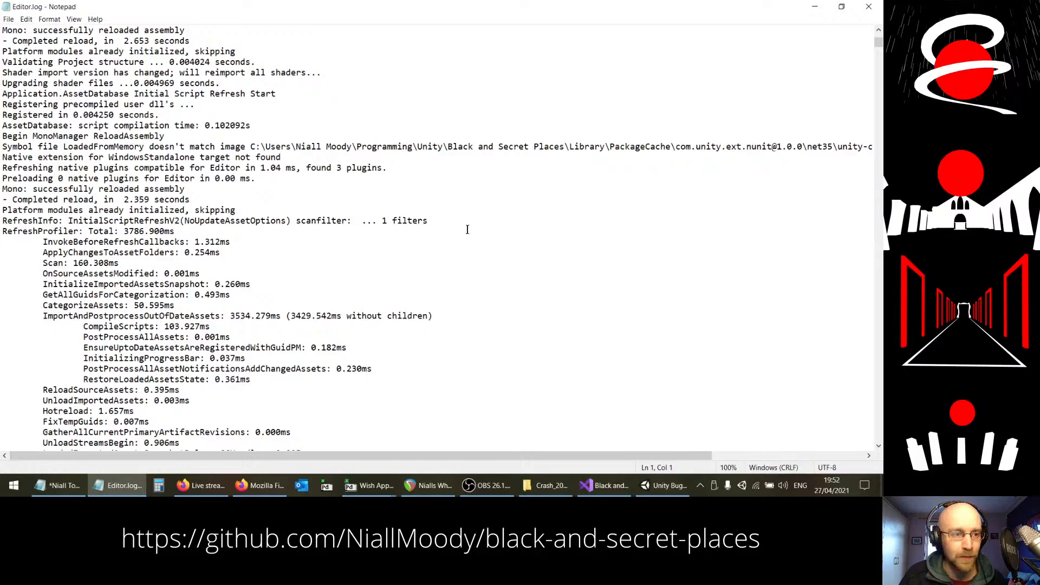
scroll(467, 230, down, 10)
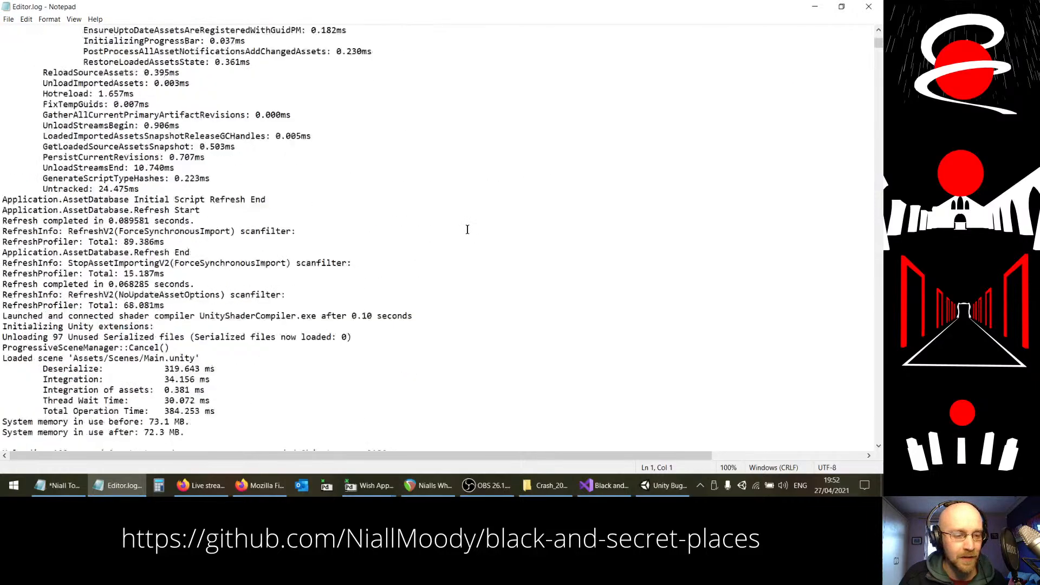
scroll(467, 229, down, 4)
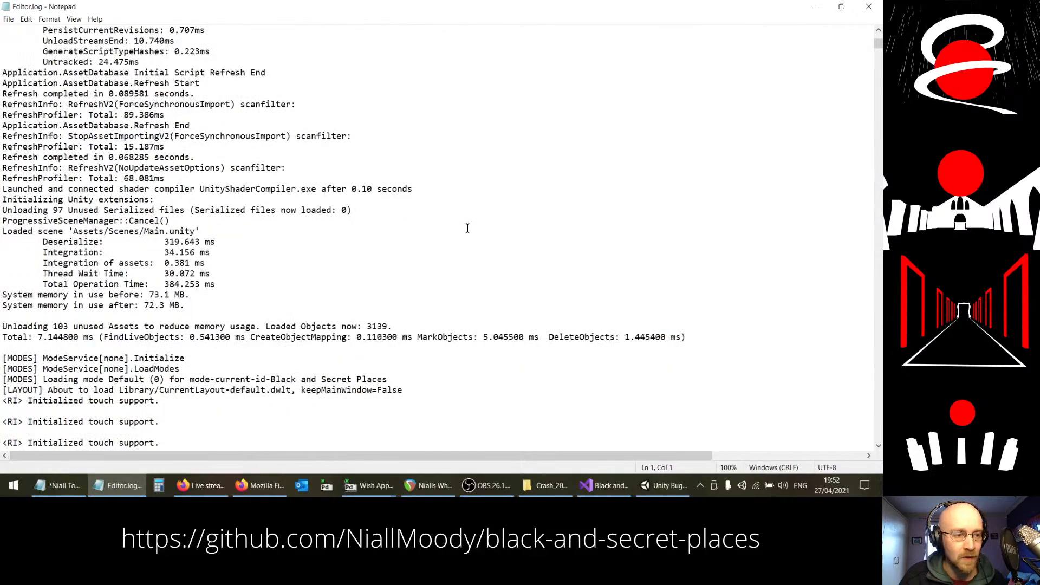
scroll(468, 228, down, 4)
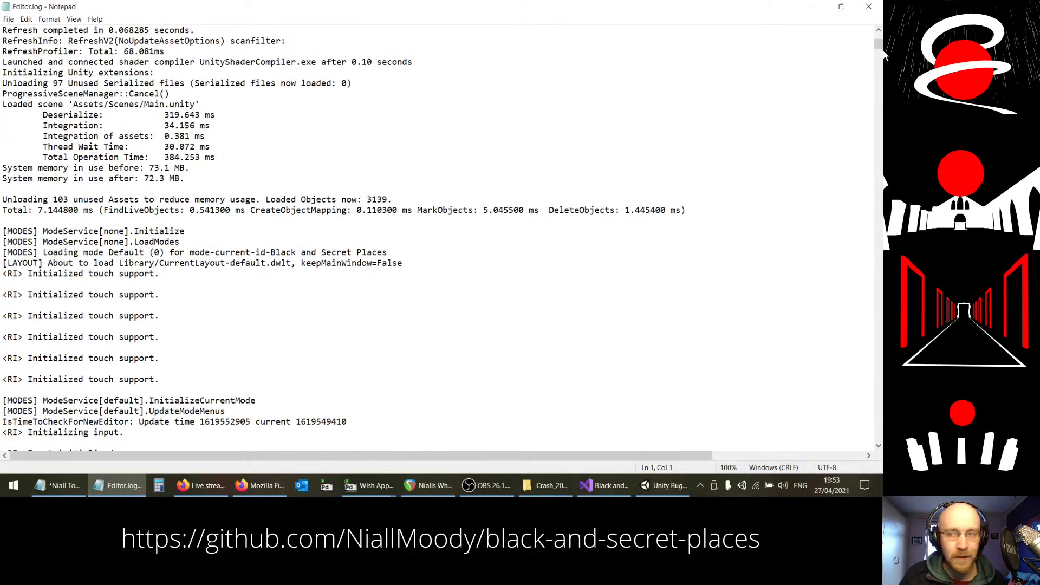
mouse_move(879, 43)
mouse_down()
mouse_move(836, 328)
mouse_move(883, 470)
mouse_up()
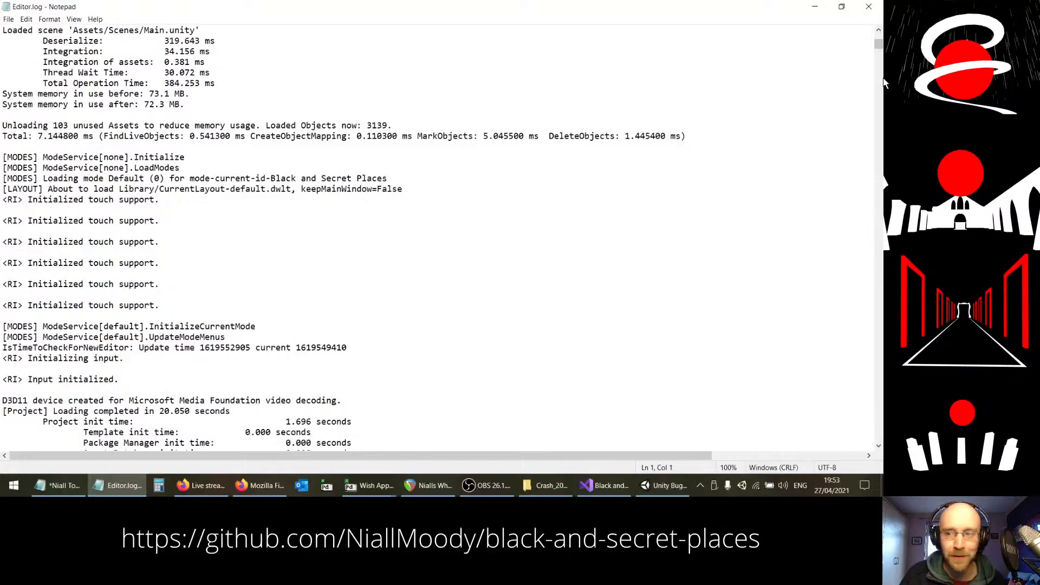
mouse_move(878, 43)
mouse_down()
mouse_move(873, 374)
mouse_move(883, 441)
mouse_up()
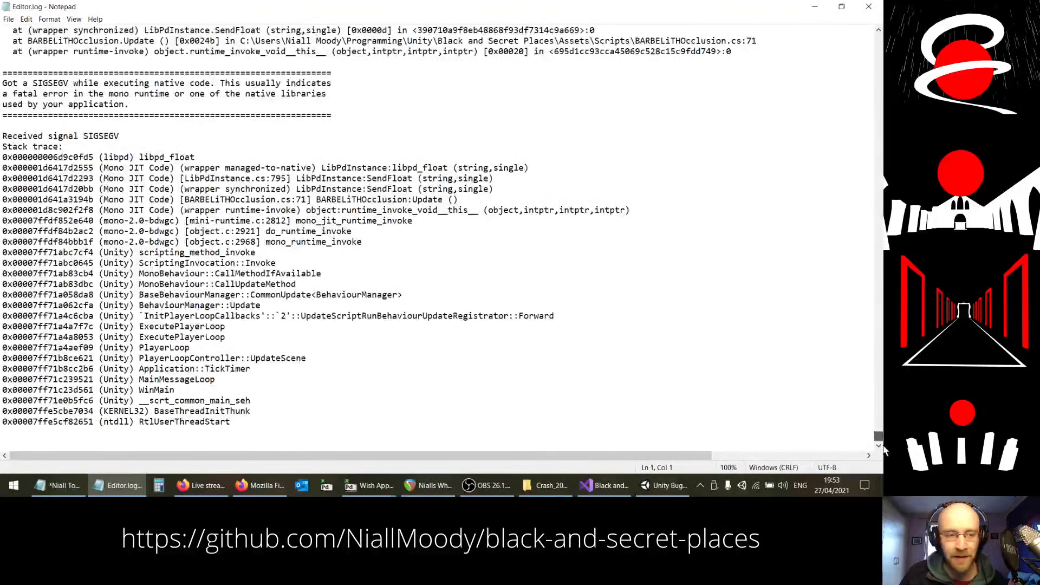
click(218, 156)
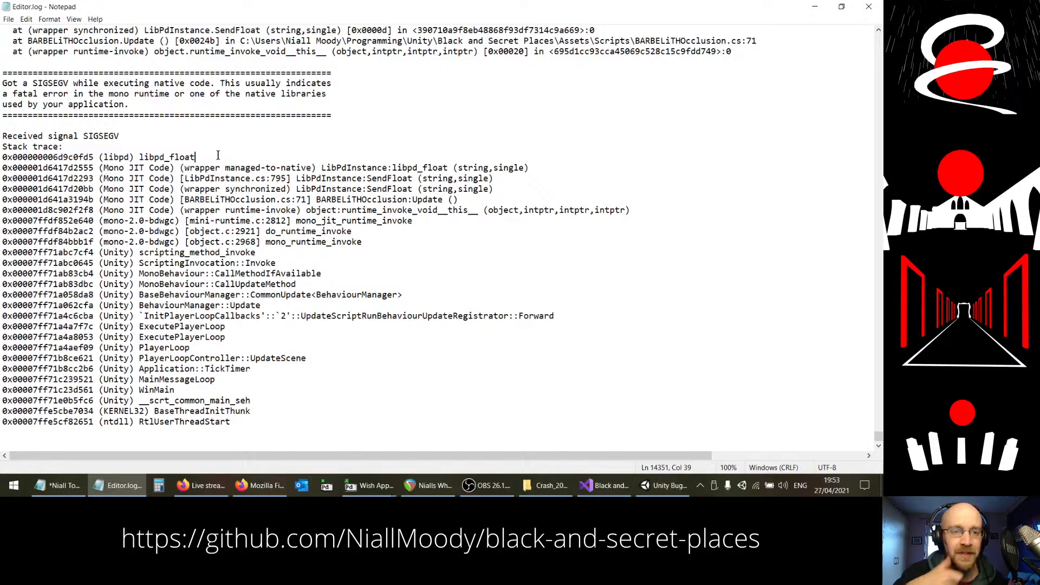
Step: Switch to Visual Studio and look through the BARBELiTHOcclusion.cs script from its class fields to the Update method
click(605, 485)
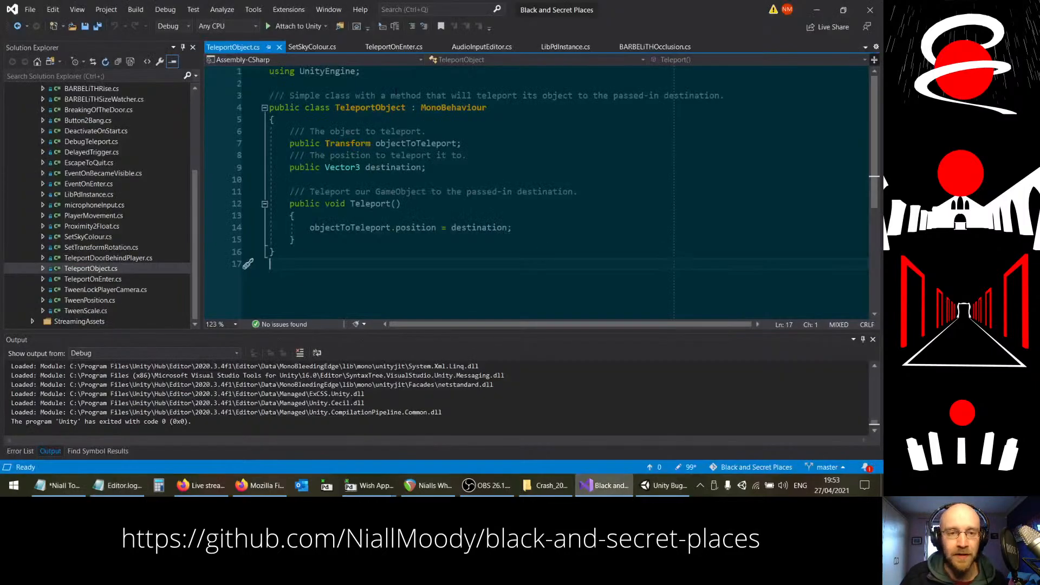
click(654, 47)
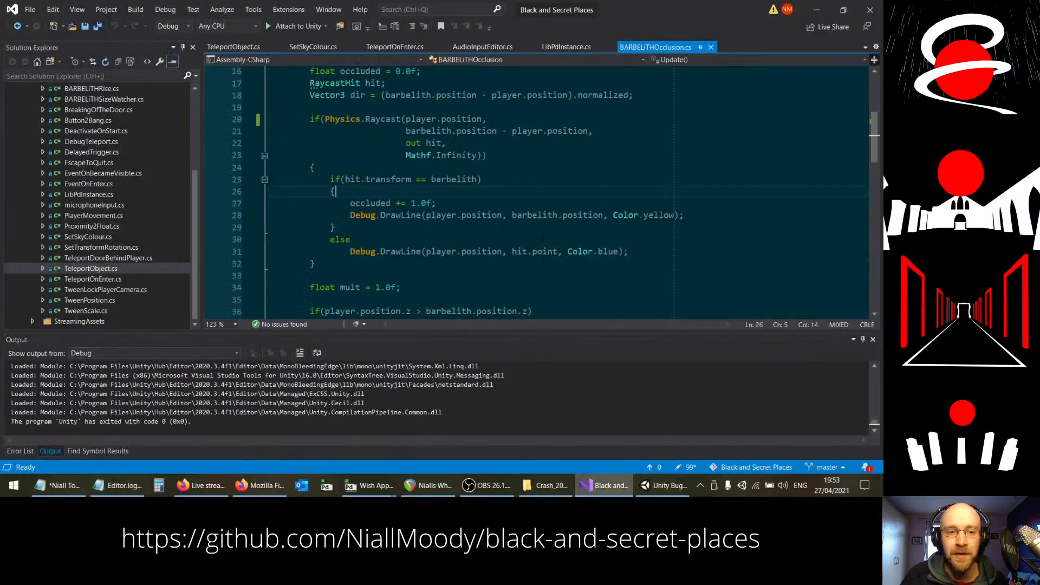
scroll(548, 246, up, 4)
scroll(548, 246, down, 8)
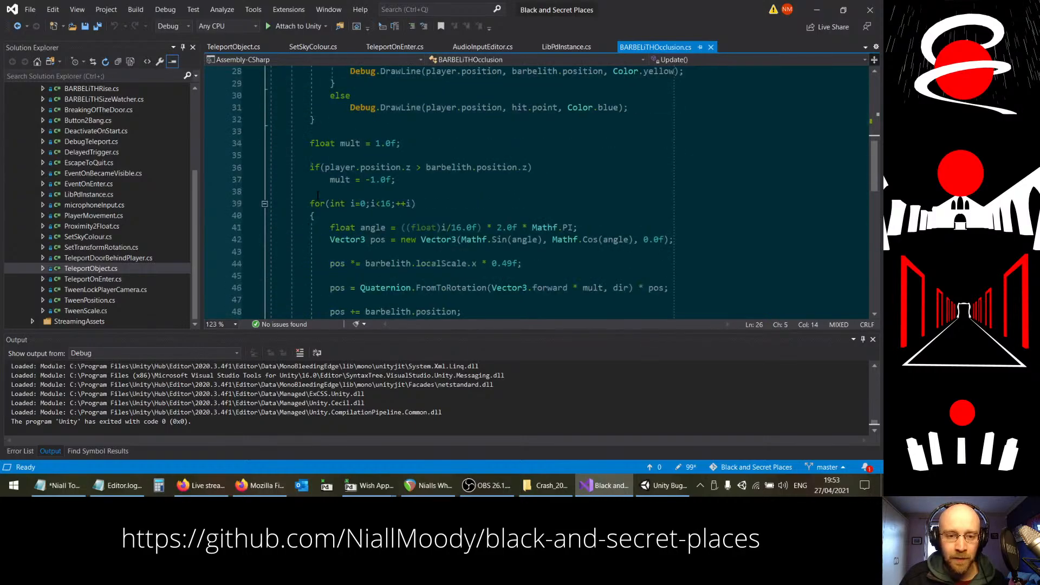
scroll(318, 194, up, 9)
click(472, 140)
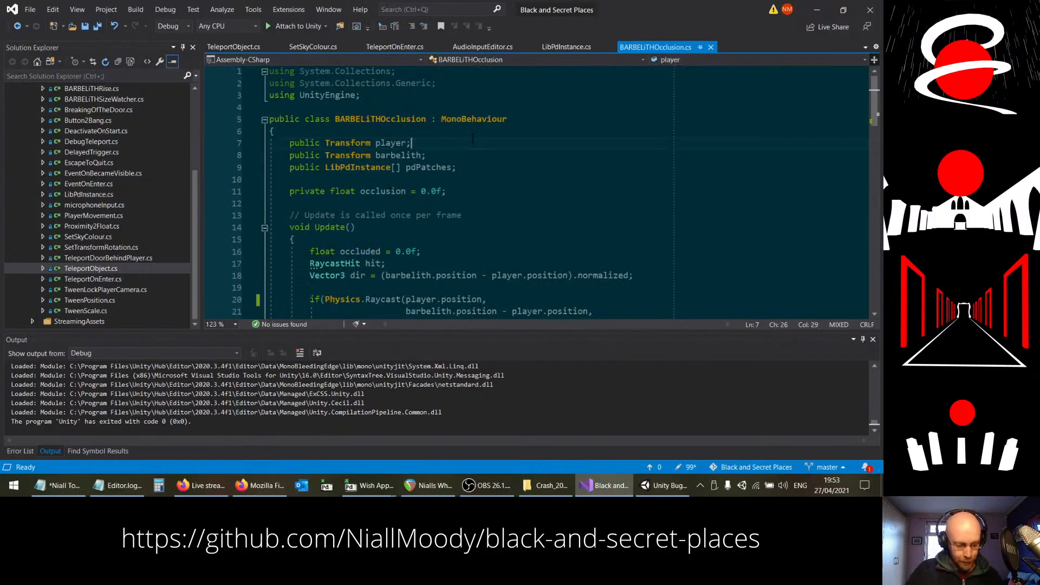
Step: Search BARBELiTHOcclusion.cs for "sendfloat" and place the cursor at the end of the matching line
key(ctrl+f)
text(sendfloat)
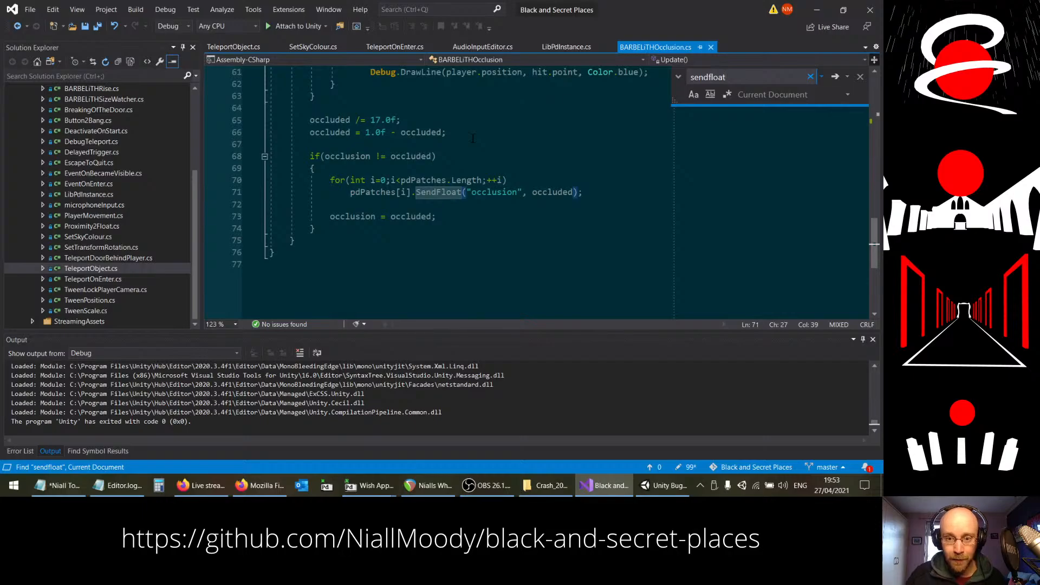
key(Escape)
key(End)
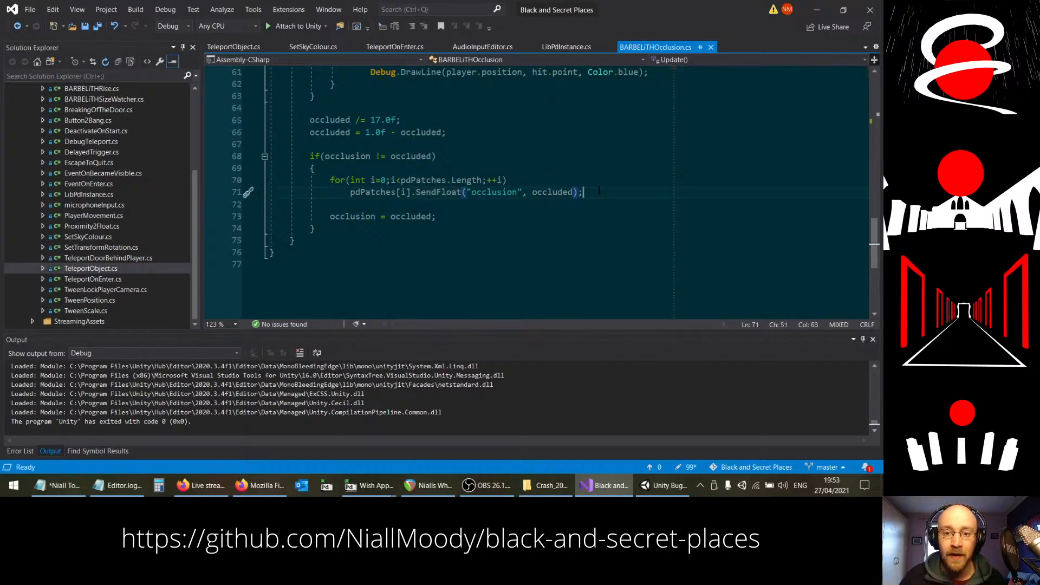
Step: Check the Unity Bug Reporter and Editor.log, switch to the to-do notes in Notepad, and close the notes
key(Down)
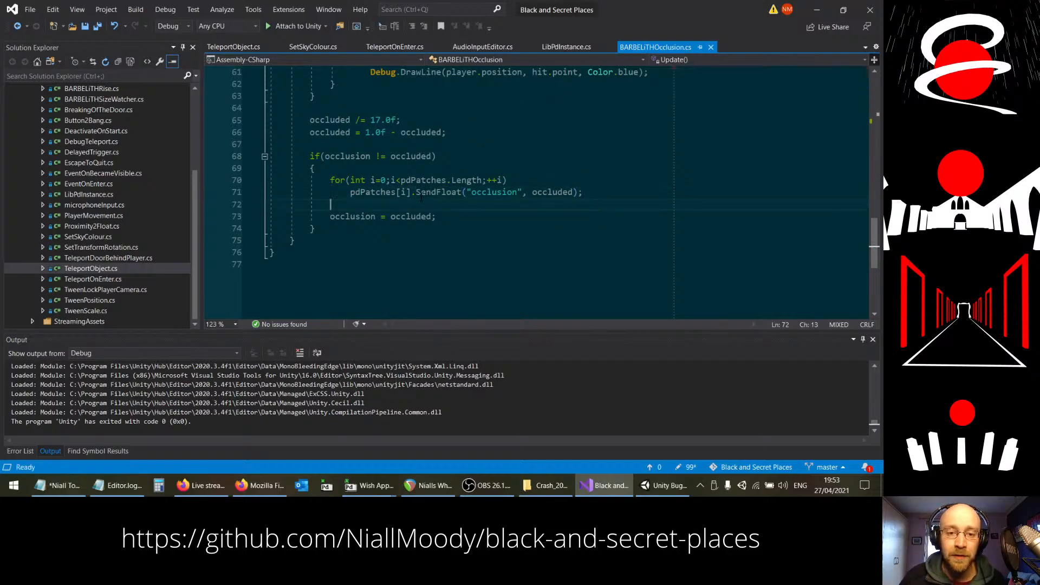
click(667, 486)
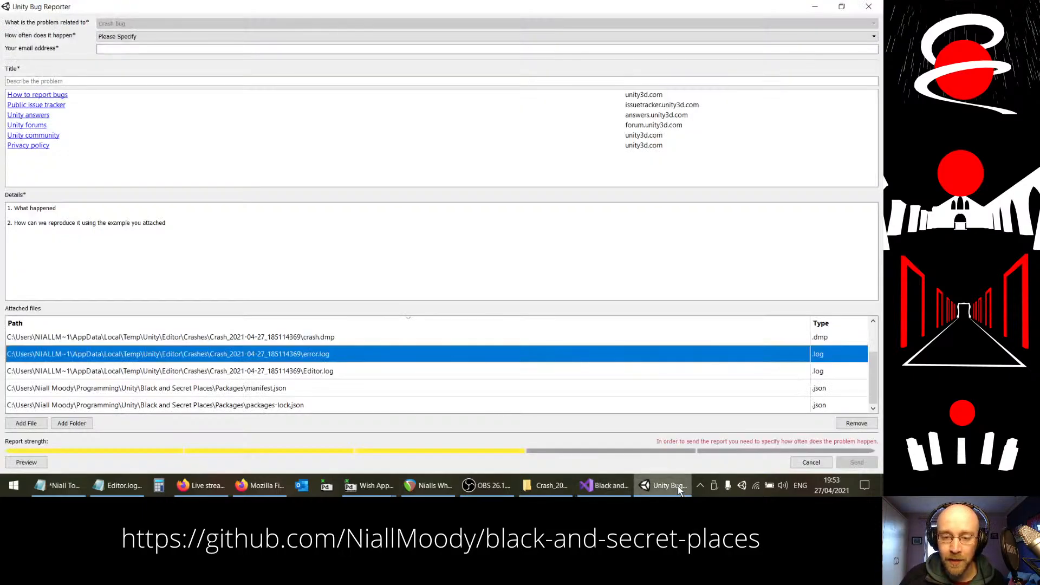
click(117, 486)
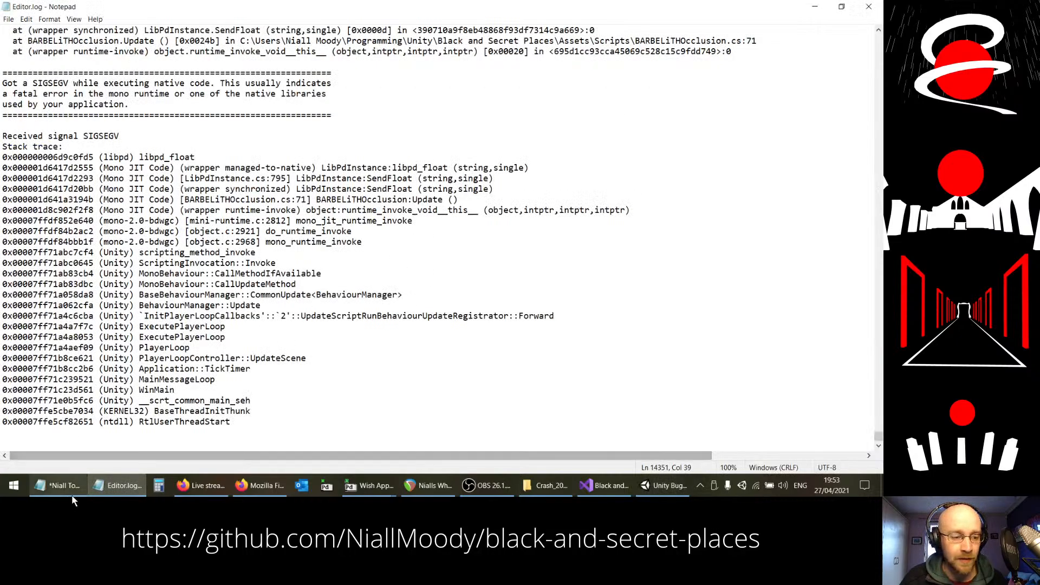
click(58, 486)
click(714, 81)
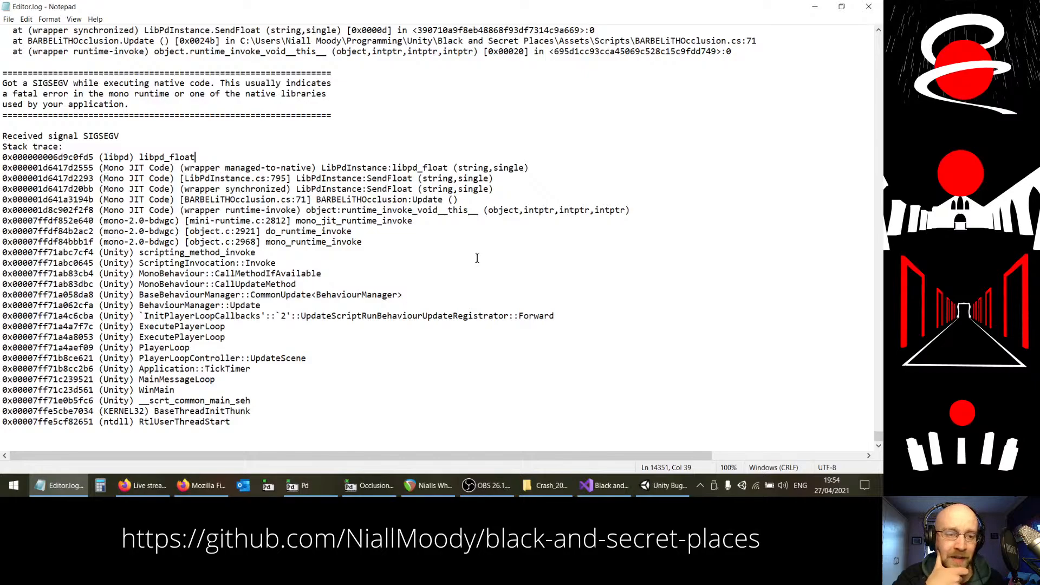
Step: Review the end of Editor.log and select LibPdInstance:SendFloat in the LibPdInstance.cs:795 line of the stack trace
scroll(424, 293, up, 4)
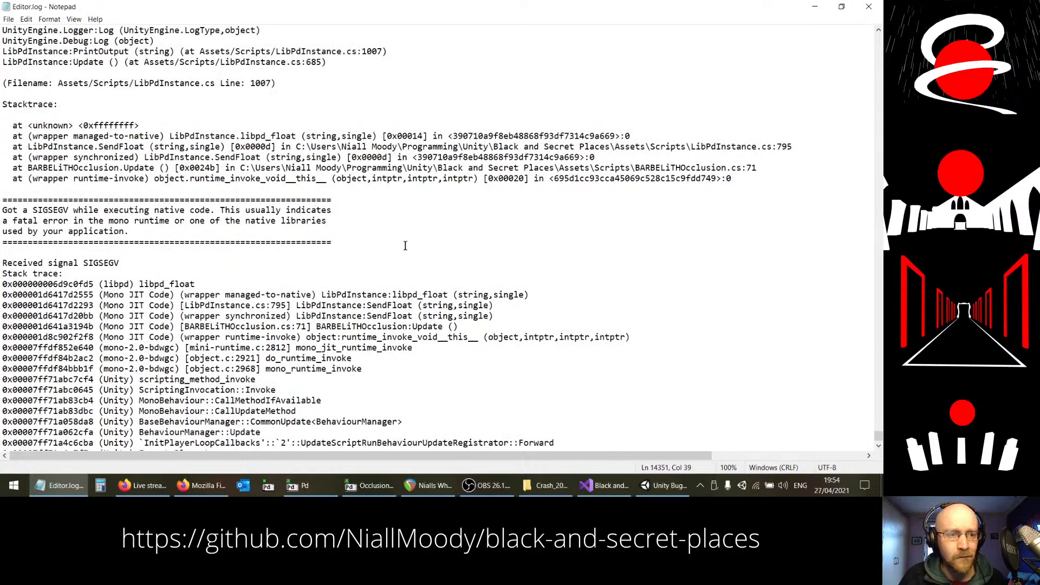
scroll(405, 246, down, 4)
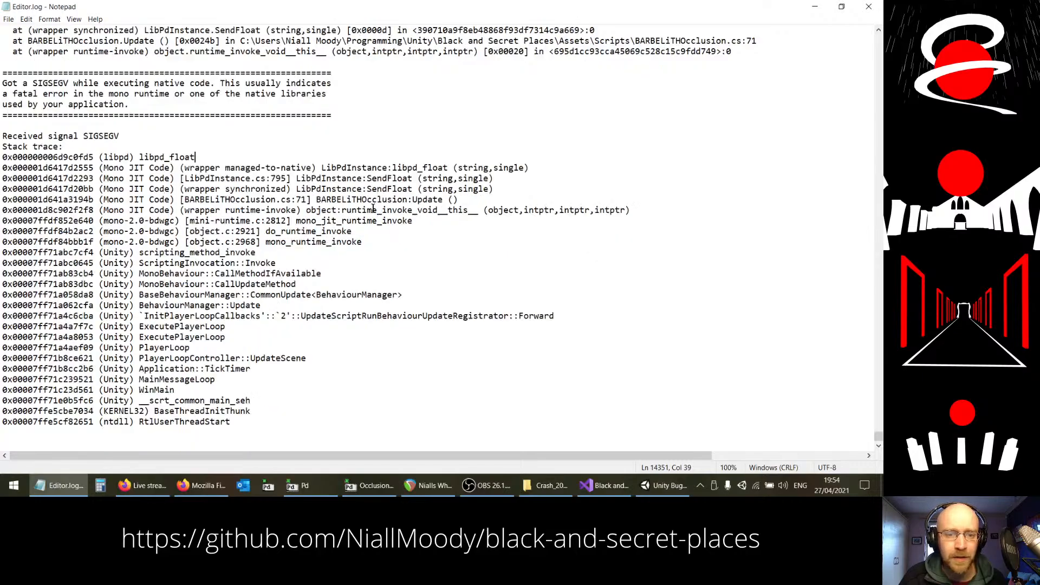
double_click(382, 178)
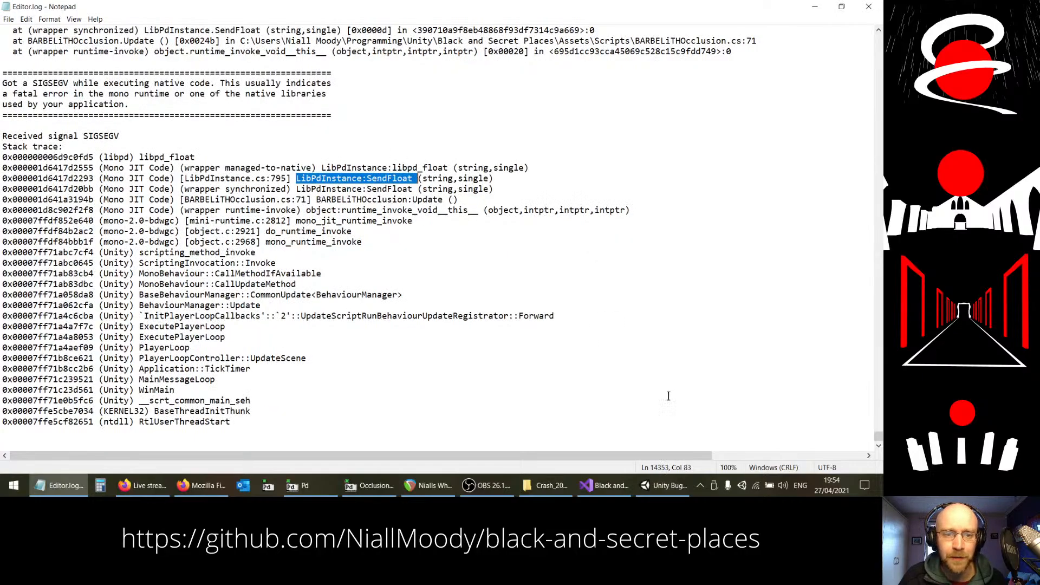
Step: Switch to Visual Studio and go to the definition of SendFloat from its call on line 71 of BARBELiTHOcclusion.cs
click(607, 485)
click(438, 192)
right_click(437, 192)
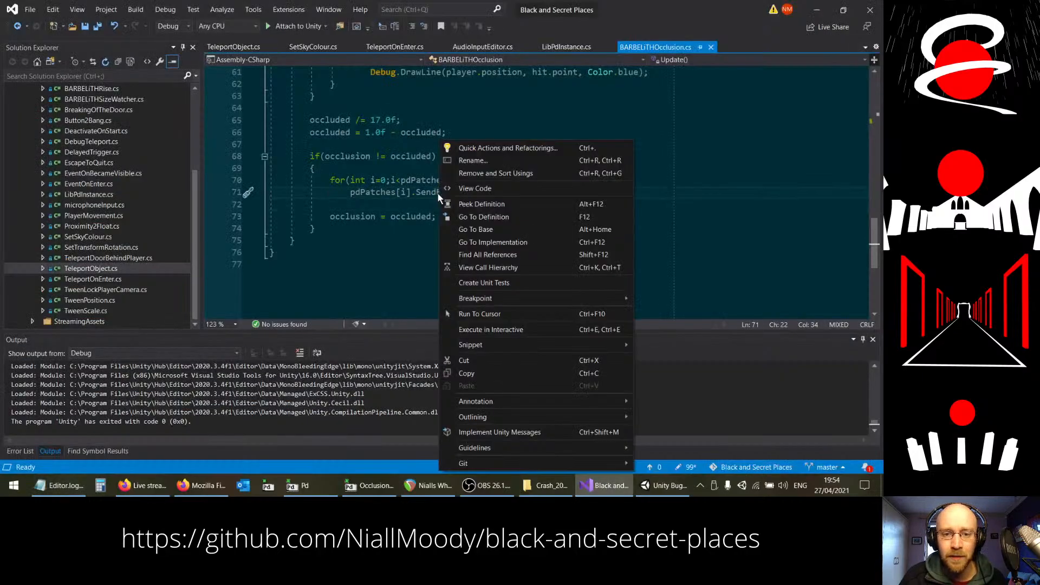
click(495, 216)
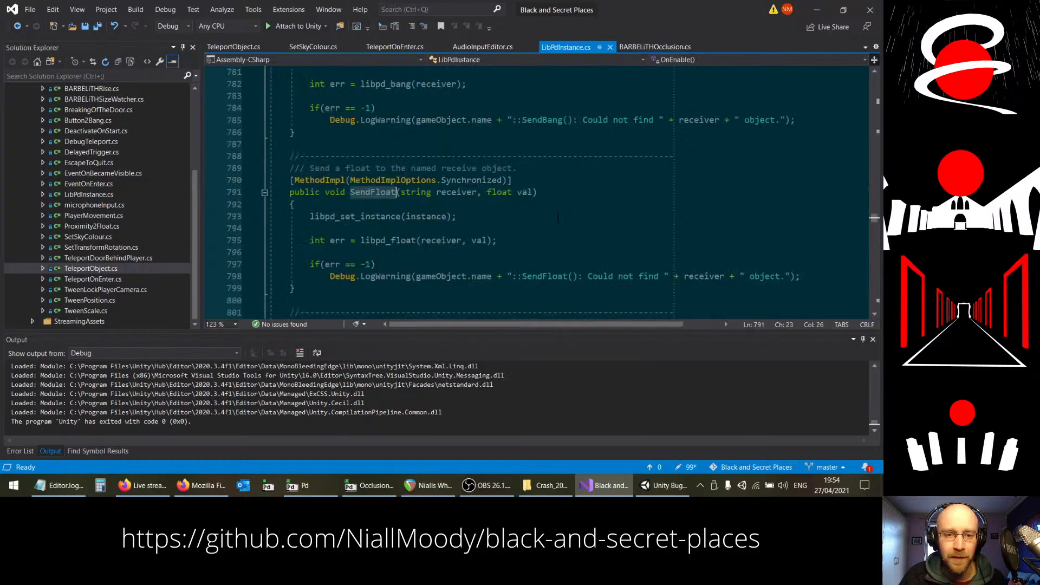
Step: Examine the SendFloat method in LibPdInstance.cs and select the libpd_float call on line 795
scroll(405, 216, down, 1)
click(406, 216)
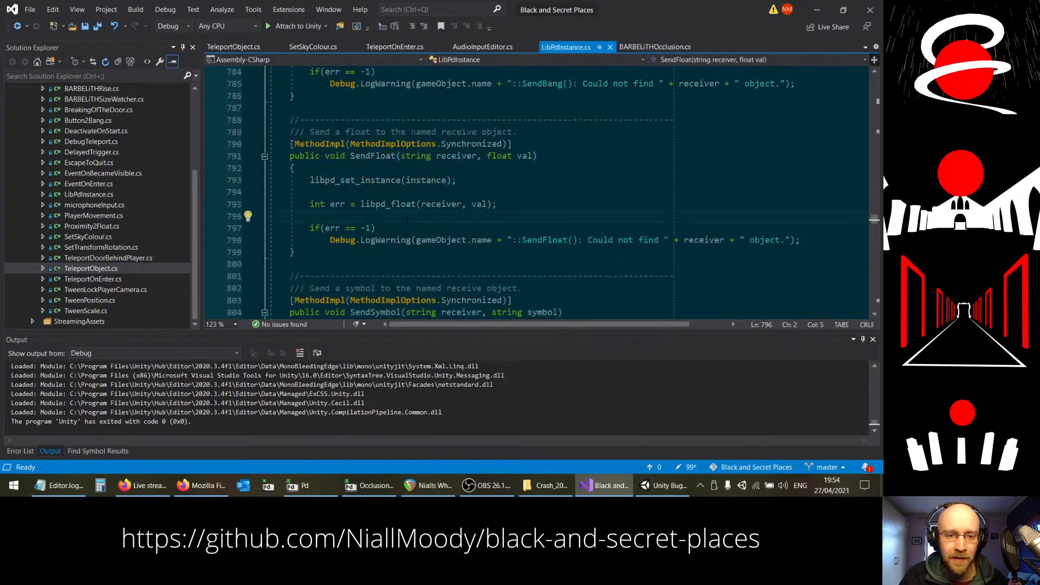
click(380, 227)
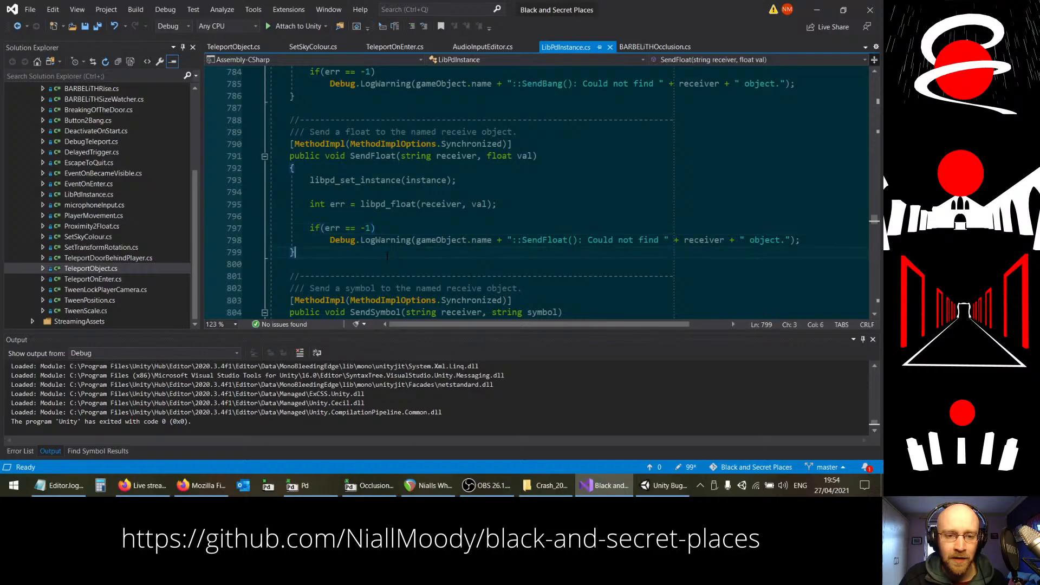
click(367, 205)
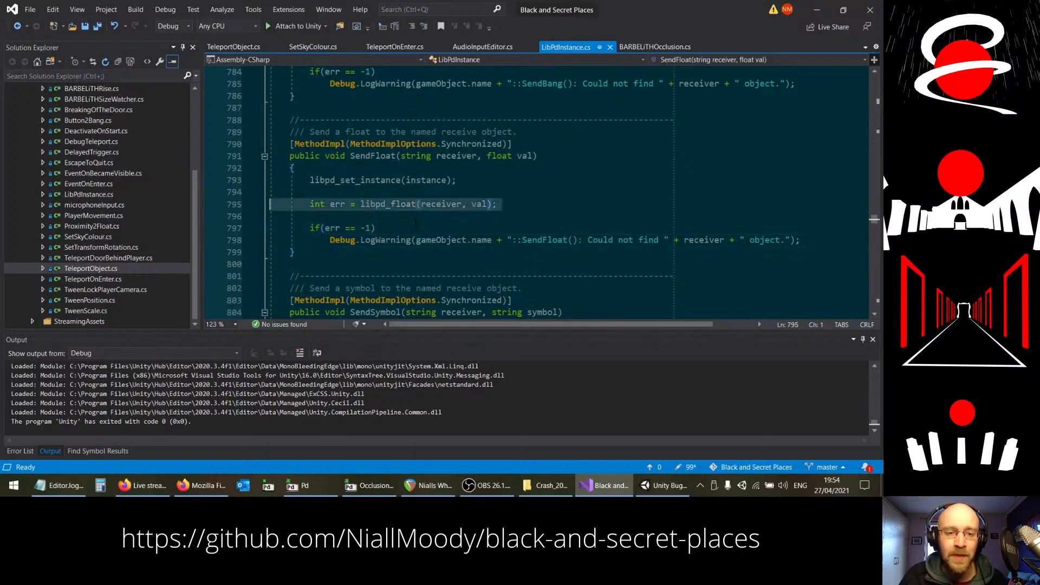
double_click(384, 204)
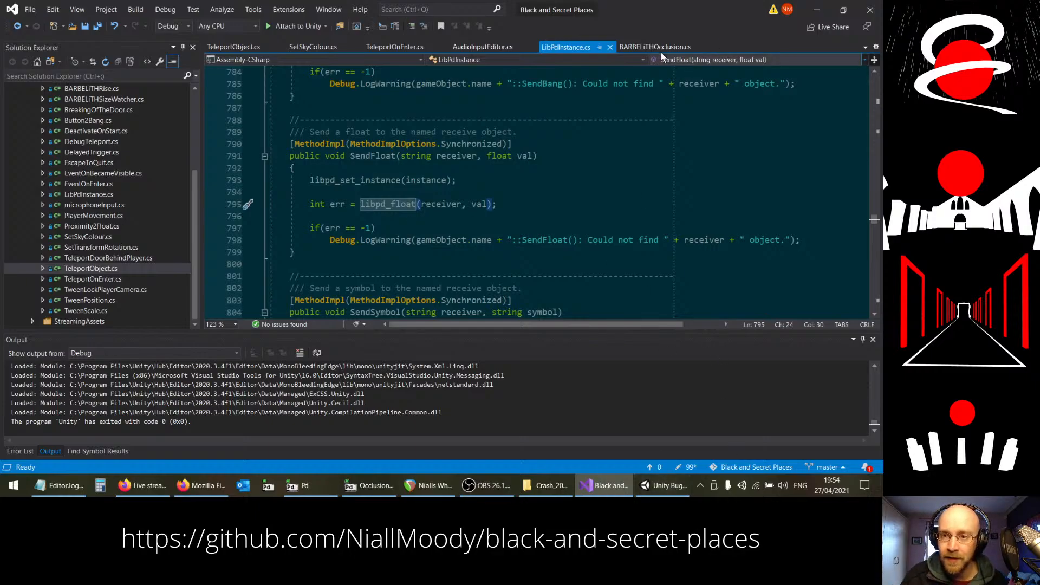
Step: Recheck the stack trace in Editor.log, return to BARBELiTHOcclusion.cs, and mark the "occlusion" and occluded arguments of the SendFloat call
click(65, 485)
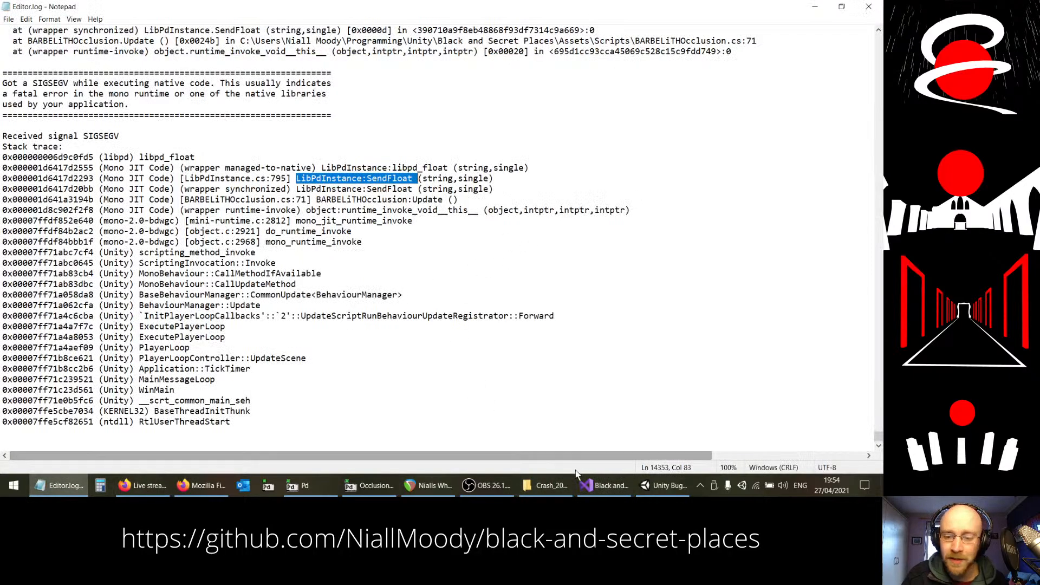
click(602, 485)
click(650, 47)
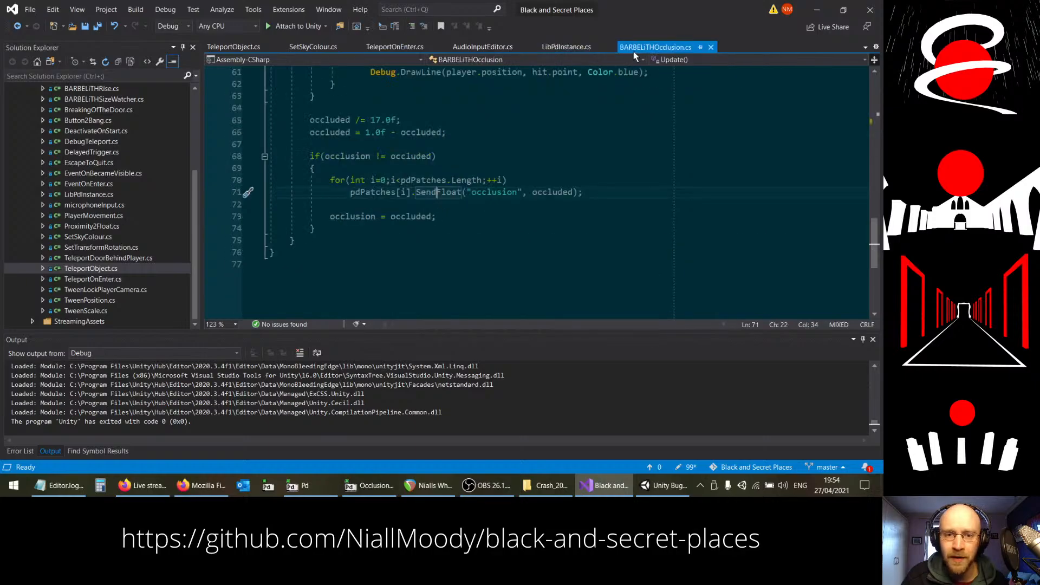
double_click(479, 193)
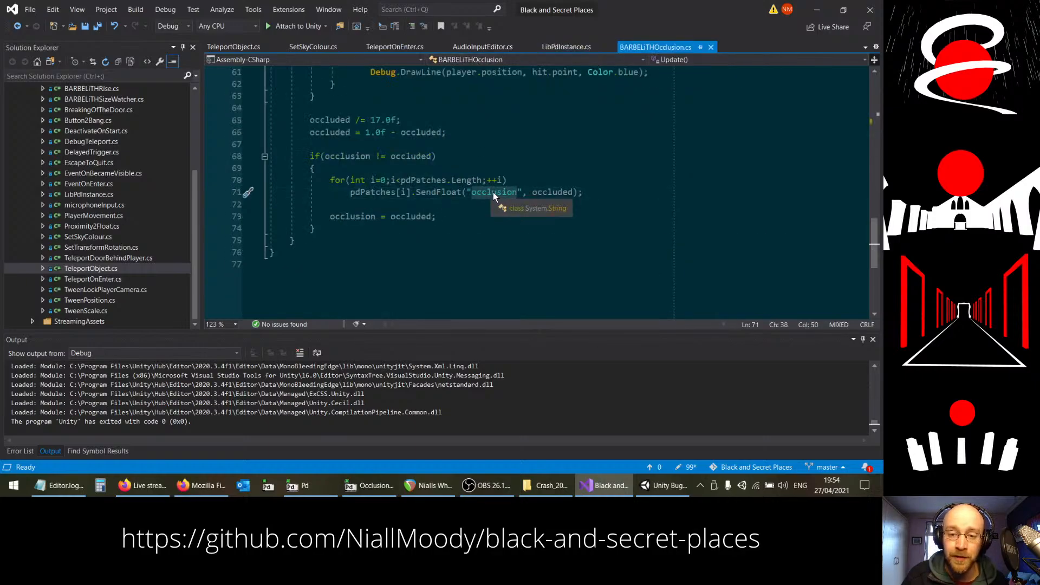
double_click(542, 192)
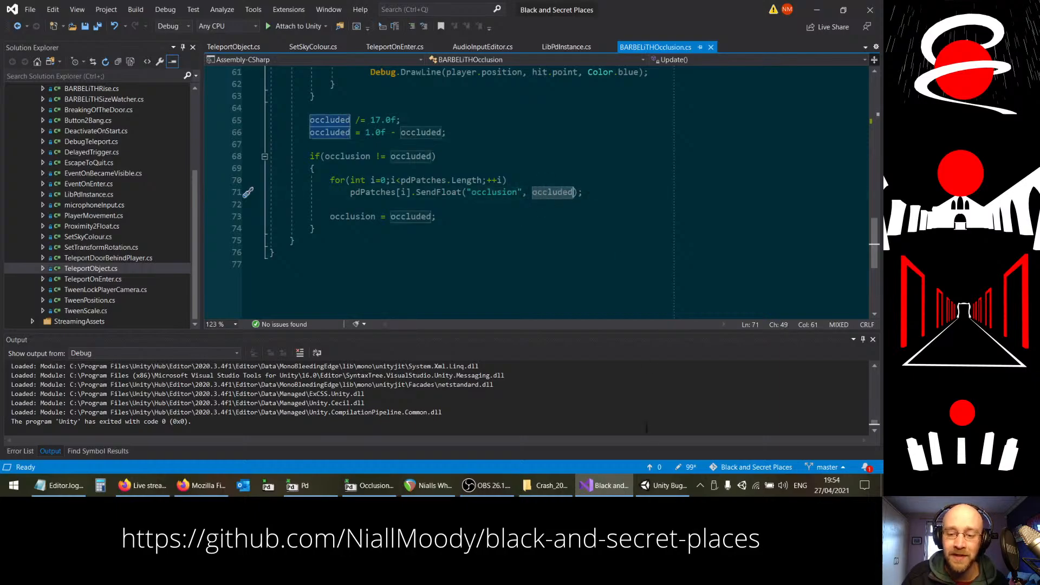
Step: Open error.log from the Crash_2021-04-27_185114369 folder in Notepad and maximize its window
click(547, 485)
double_click(429, 178)
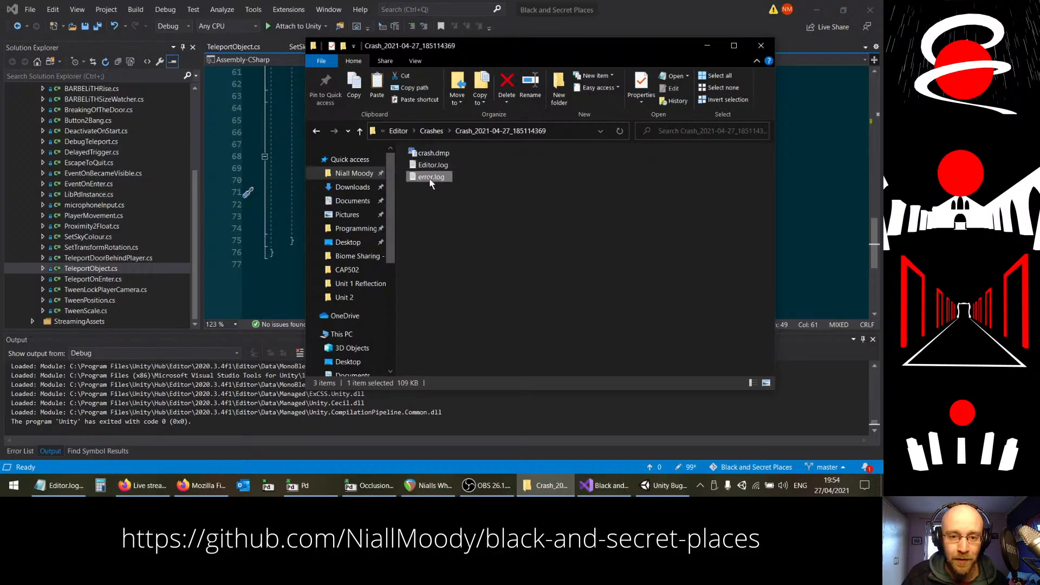
click(685, 85)
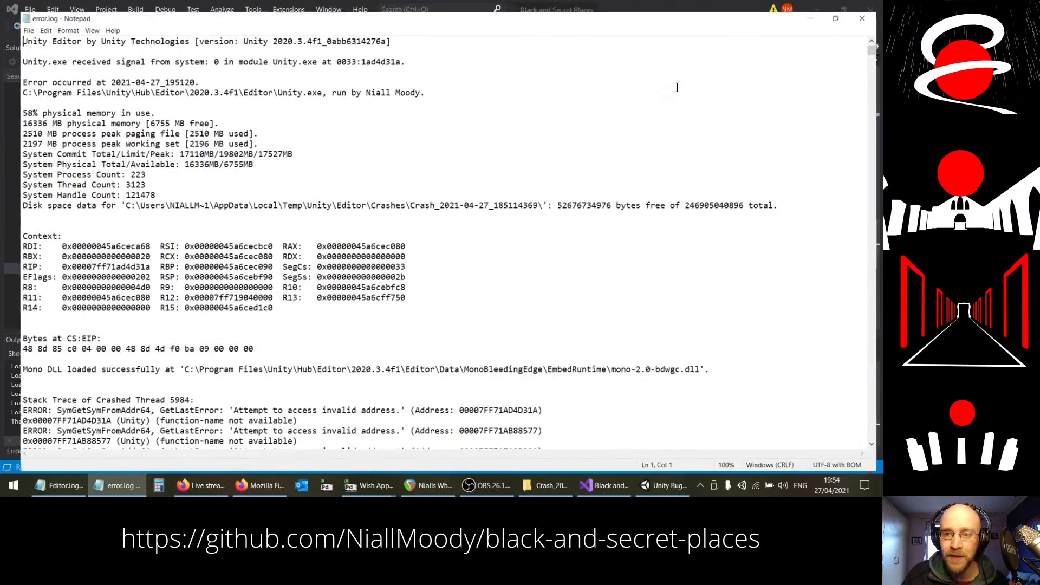
mouse_move(880, 48)
mouse_down()
mouse_move(880, 400)
mouse_move(921, 466)
mouse_move(891, 471)
mouse_move(873, 456)
mouse_move(878, 358)
mouse_move(835, 54)
mouse_move(861, 35)
mouse_up()
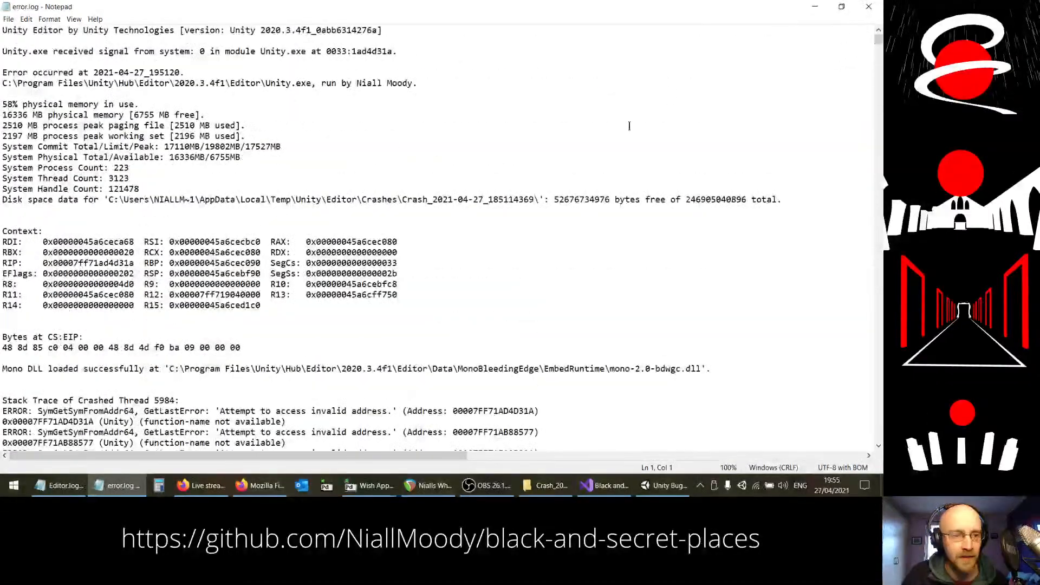
Step: Examine the stack trace of the crashed thread in error.log, marking libpd_float and sys_lock, and close the log
scroll(518, 225, down, 12)
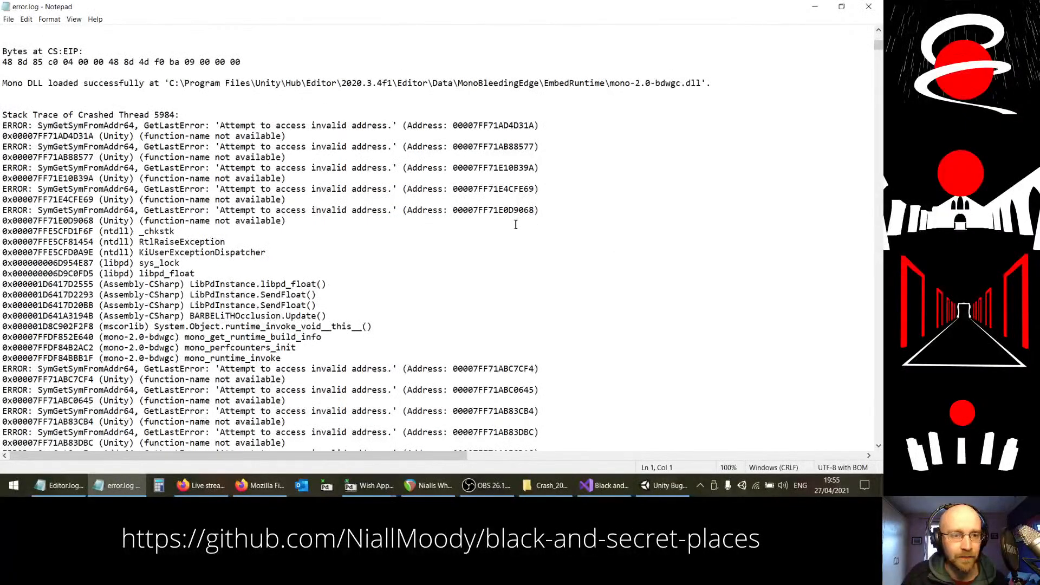
scroll(515, 223, down, 1)
scroll(515, 223, down, 3)
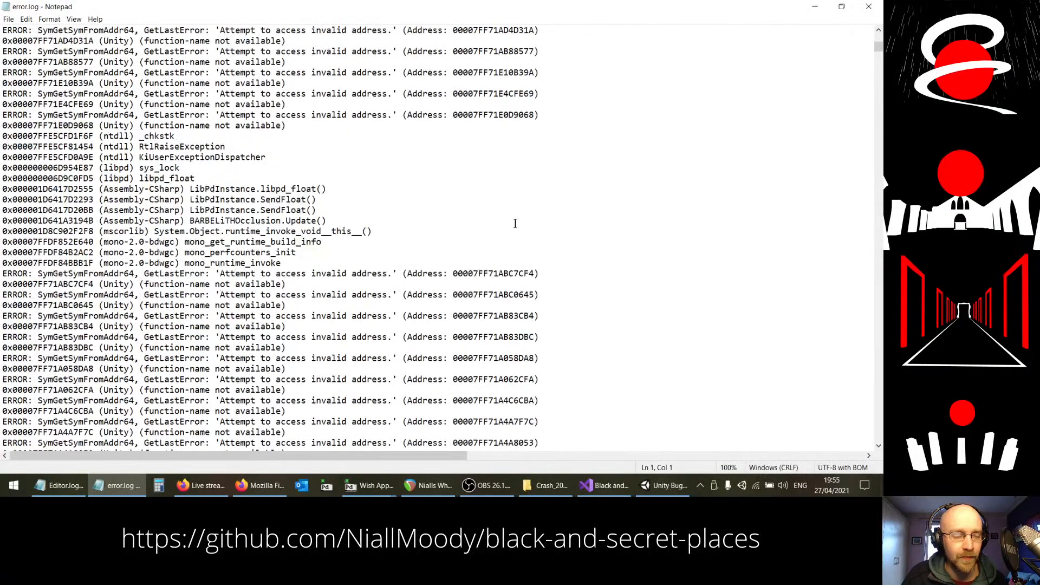
double_click(224, 157)
double_click(171, 146)
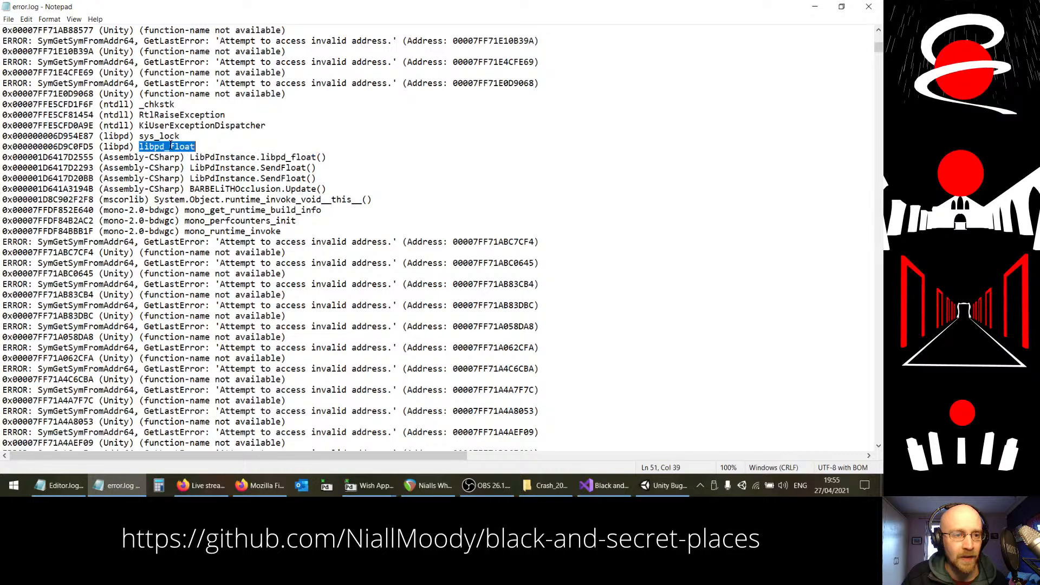
scroll(407, 214, up, 1)
scroll(407, 214, up, 1)
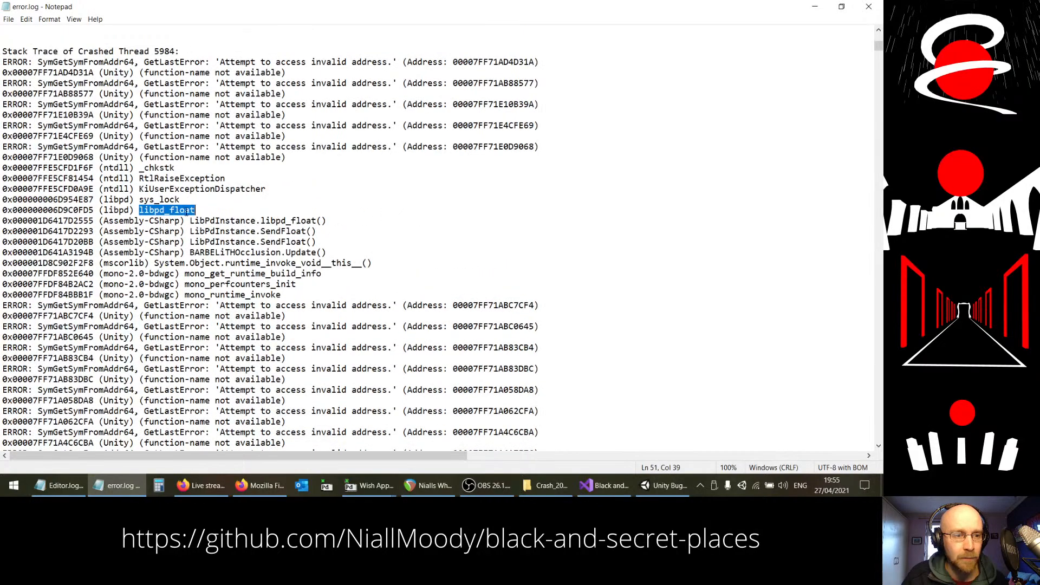
double_click(158, 201)
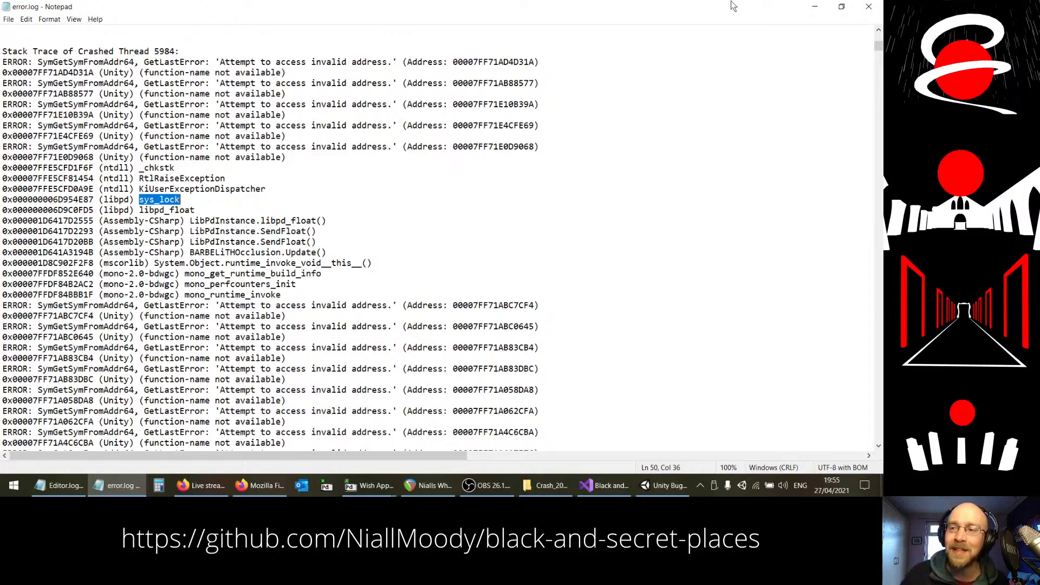
click(869, 7)
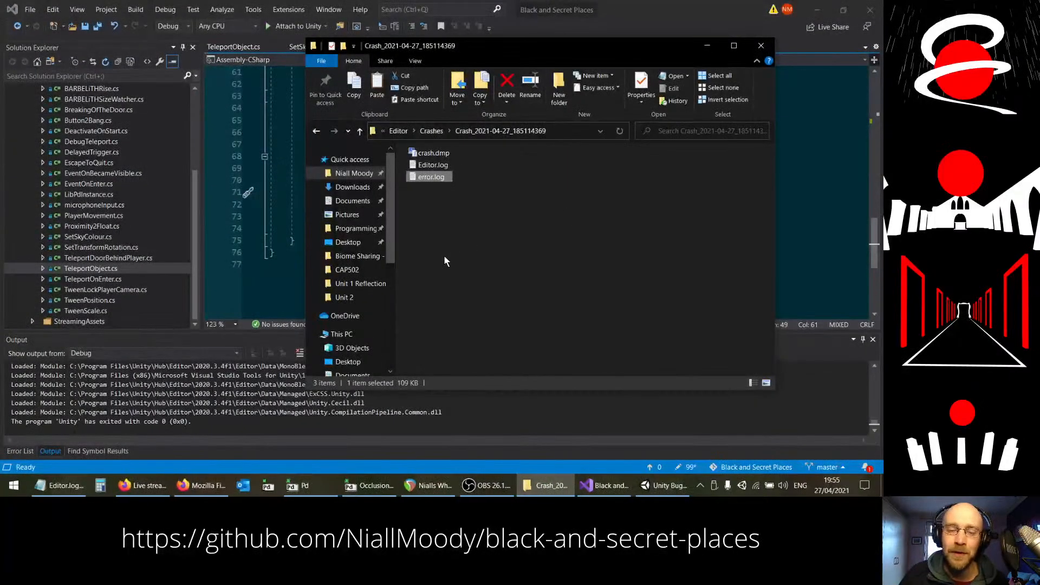
Step: Return to Visual Studio and re-examine the SendFloat line in BARBELiTHOcclusion.cs, including its "occlusion" and occluded arguments
click(610, 20)
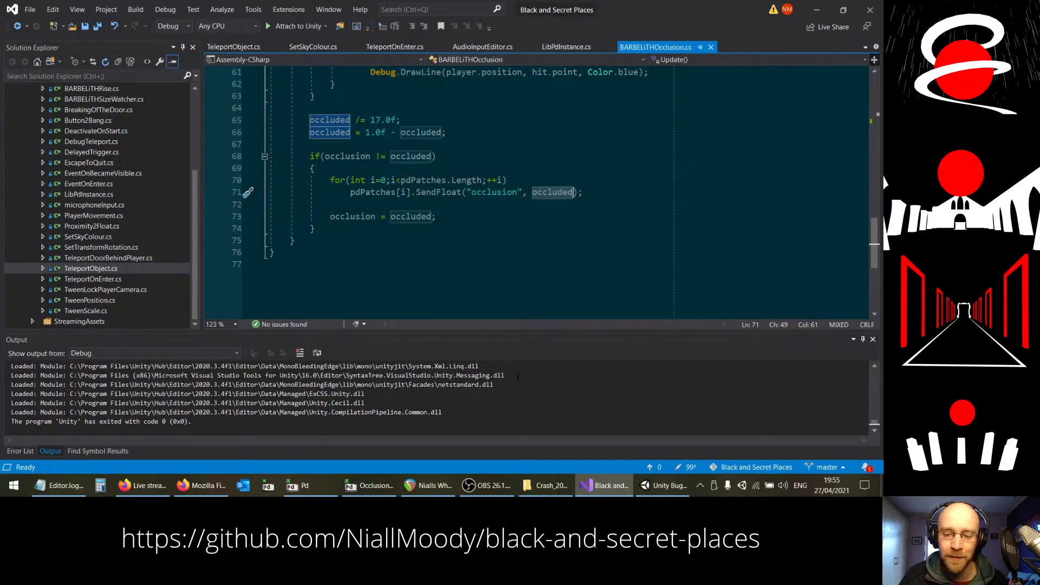
click(343, 264)
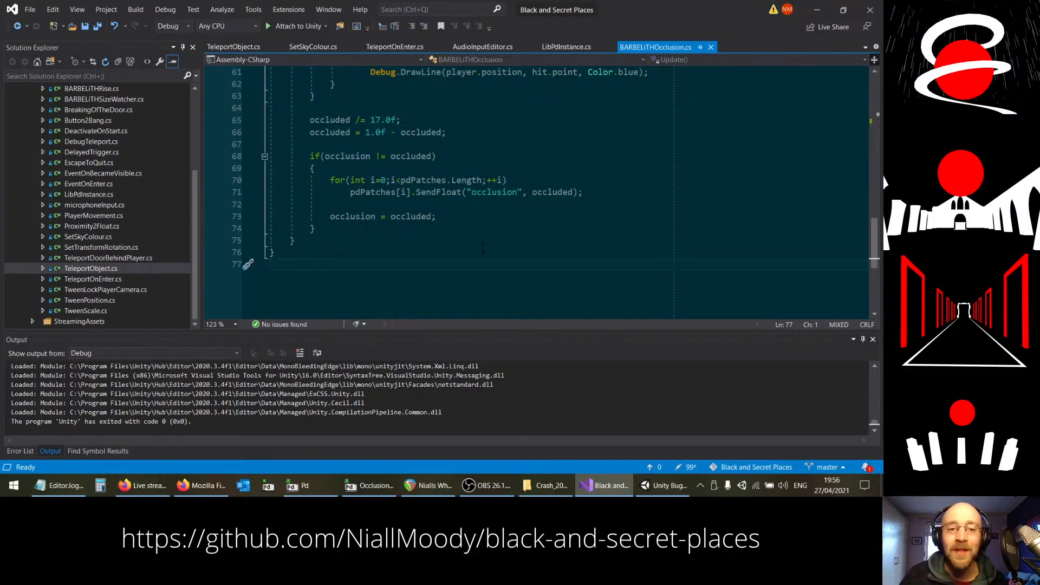
click(595, 193)
click(460, 216)
click(451, 205)
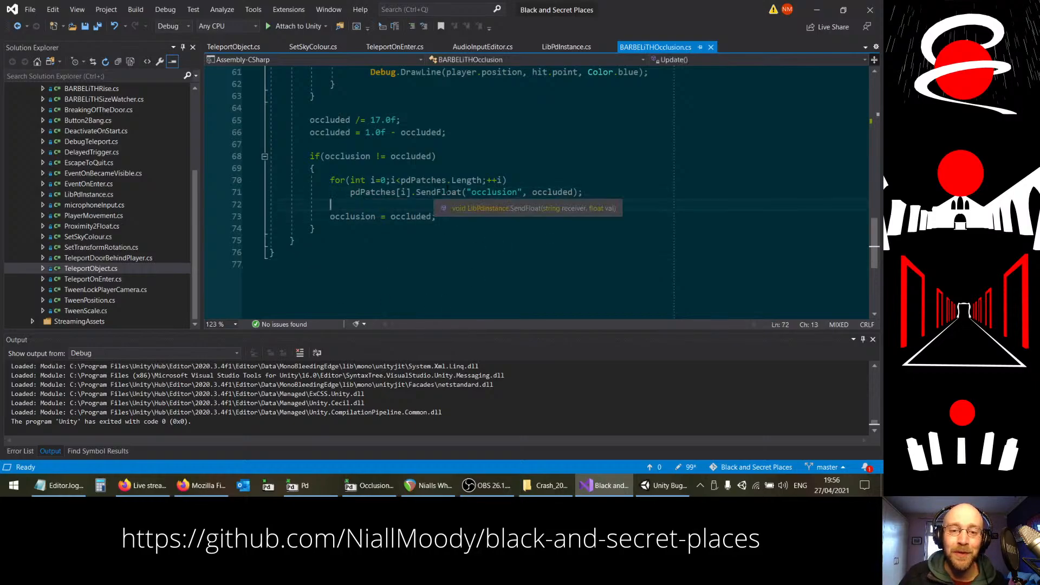
double_click(494, 193)
click(538, 195)
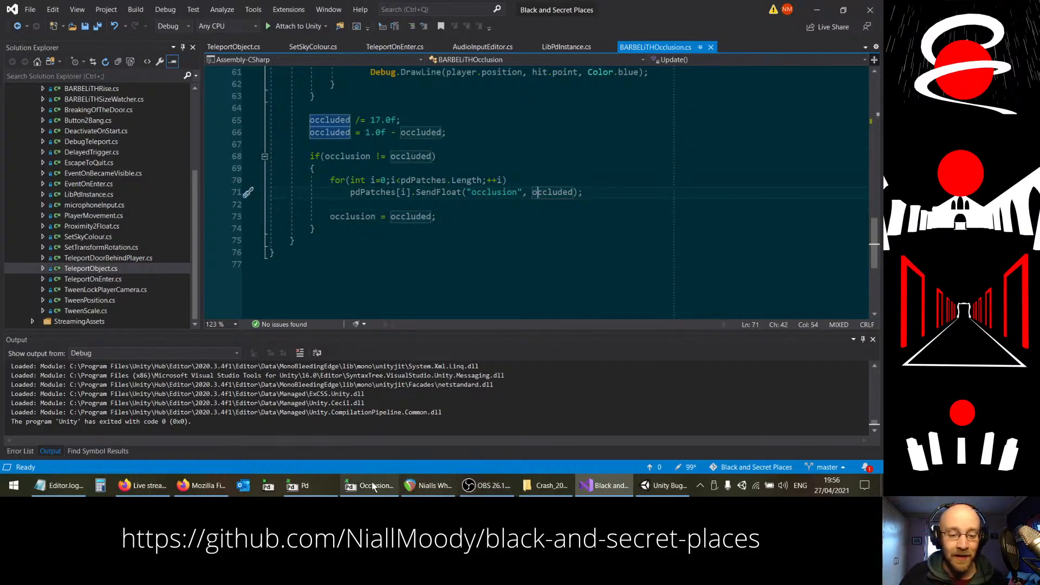
Step: Open the recent patch BARBELiTH.pd in Pd, zoom in to examine its receive occlusion chain, and close the patch
click(318, 485)
click(22, 46)
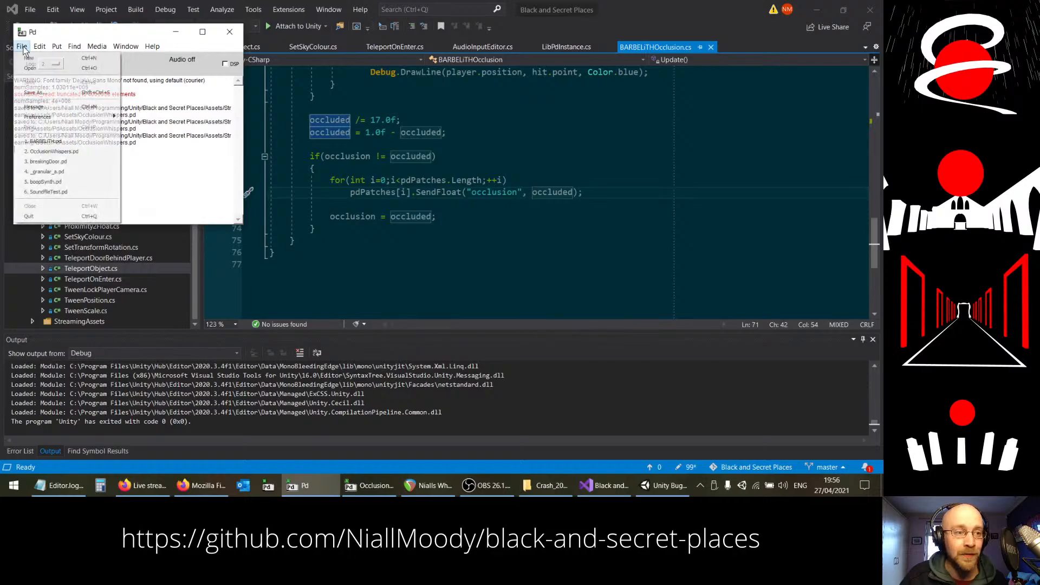
click(45, 141)
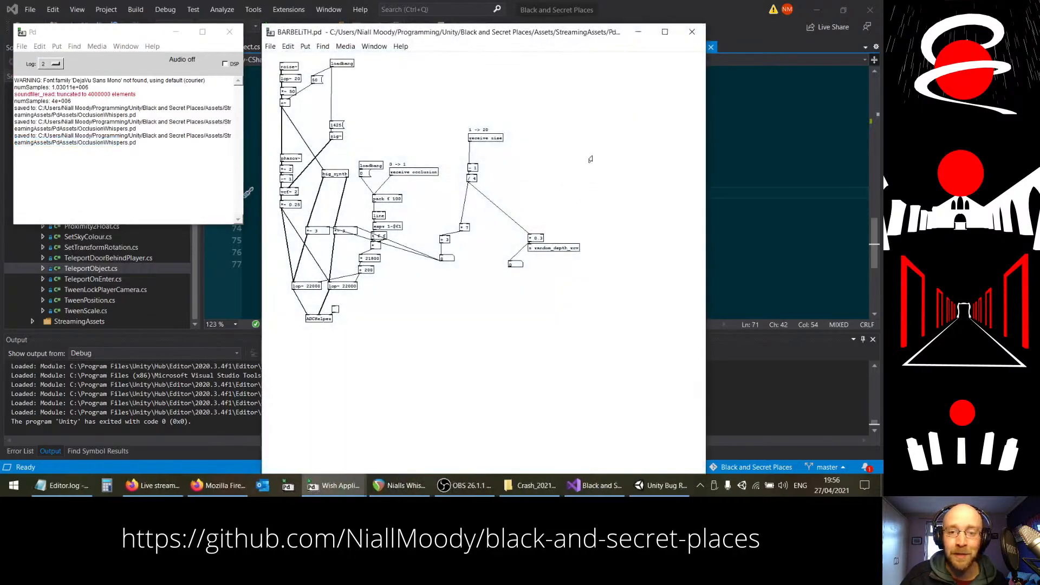
key(ctrl+plus)
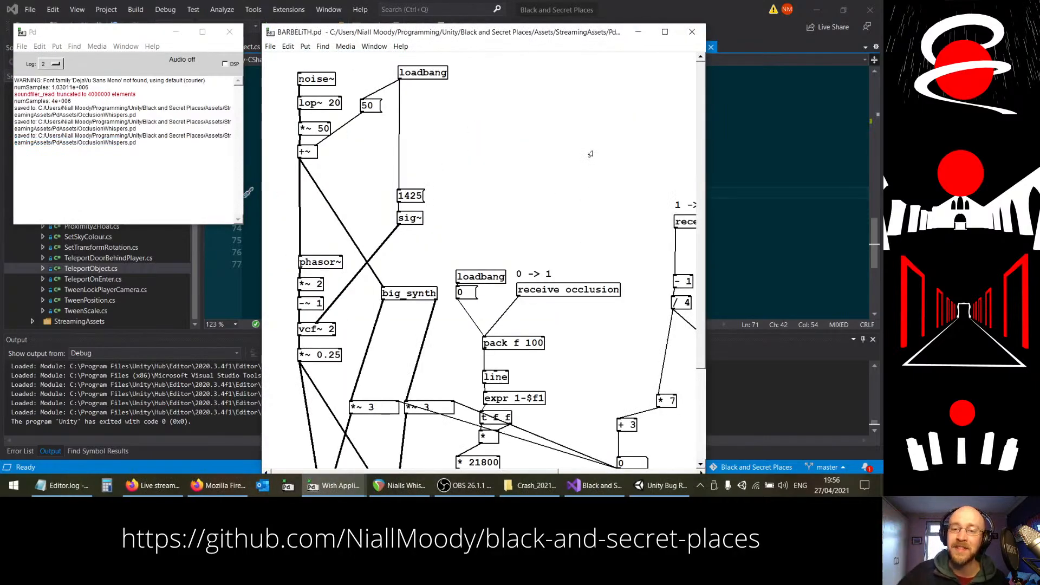
scroll(524, 212, down, 3)
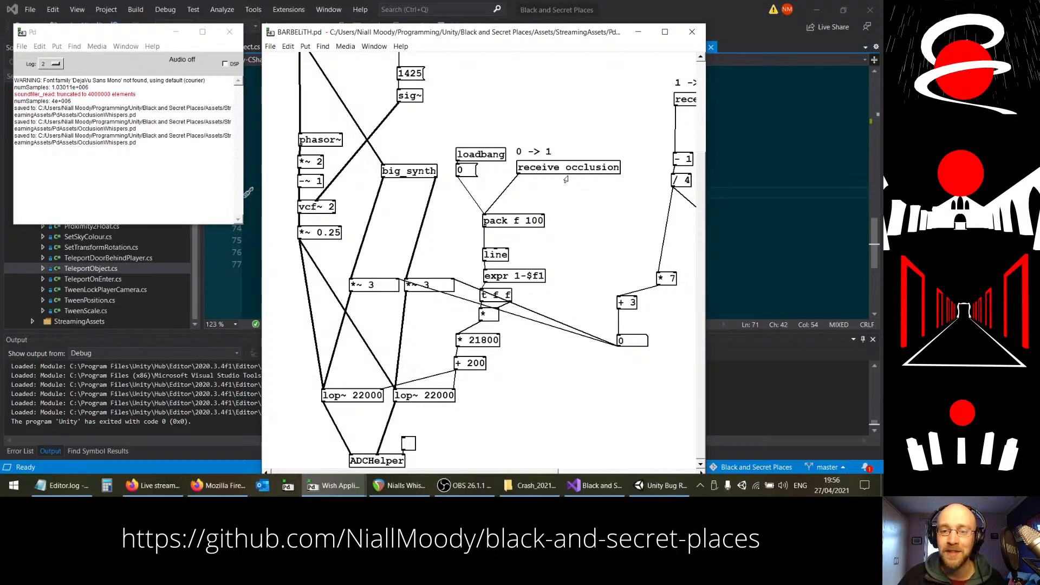
click(693, 33)
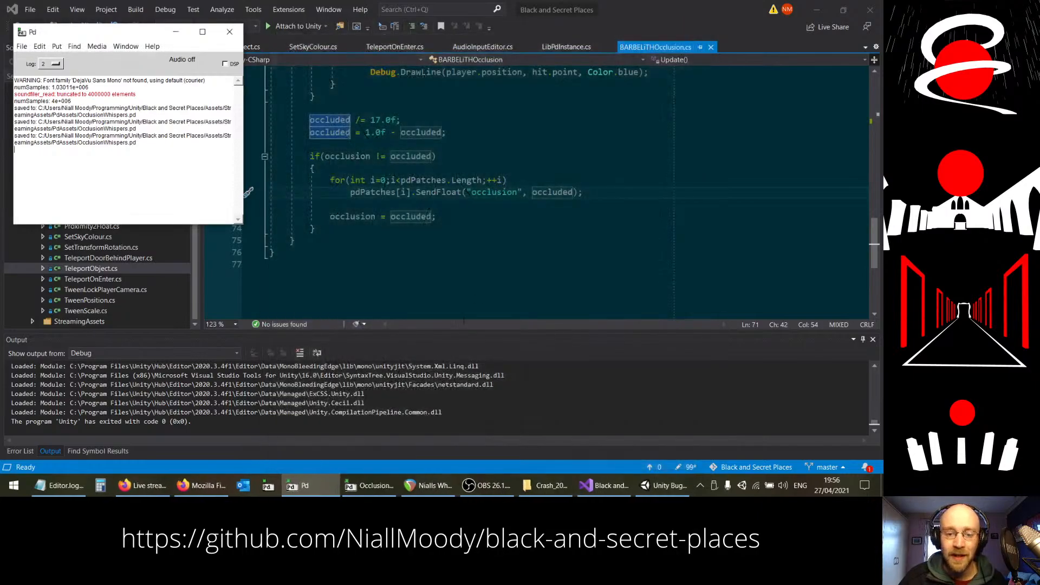
Step: Examine the receive occlusion object in OcclusionWhispers.pd, close the patch and return to BARBELiTHOcclusion.cs in Visual Studio
click(362, 487)
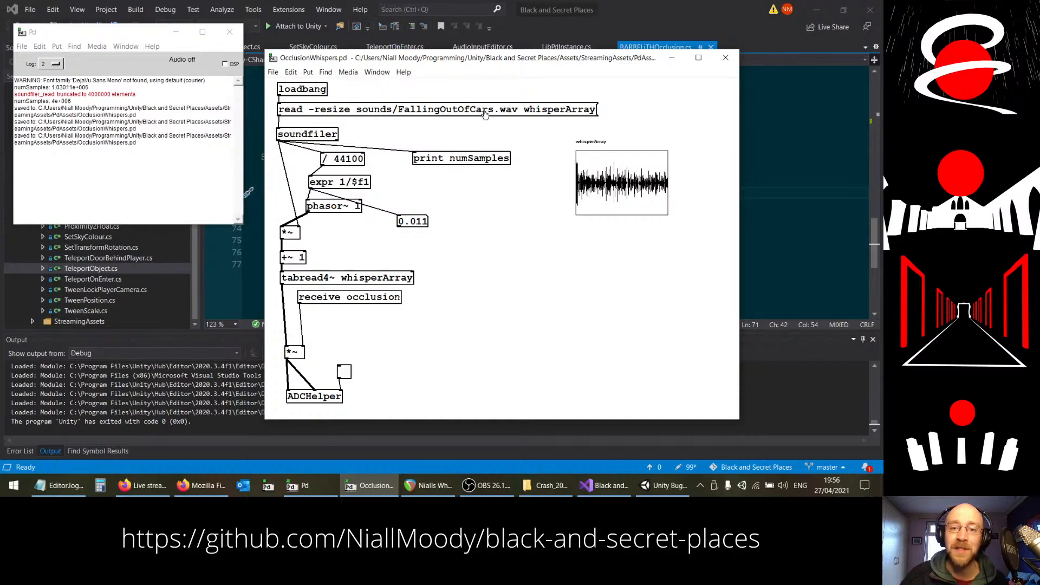
drag(439, 327, 378, 297)
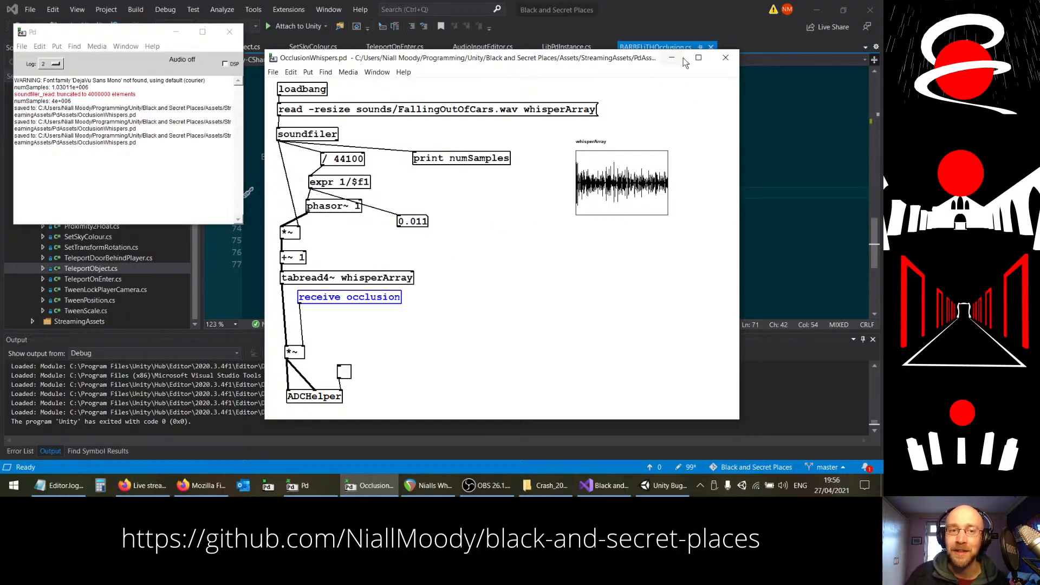
click(725, 57)
click(403, 273)
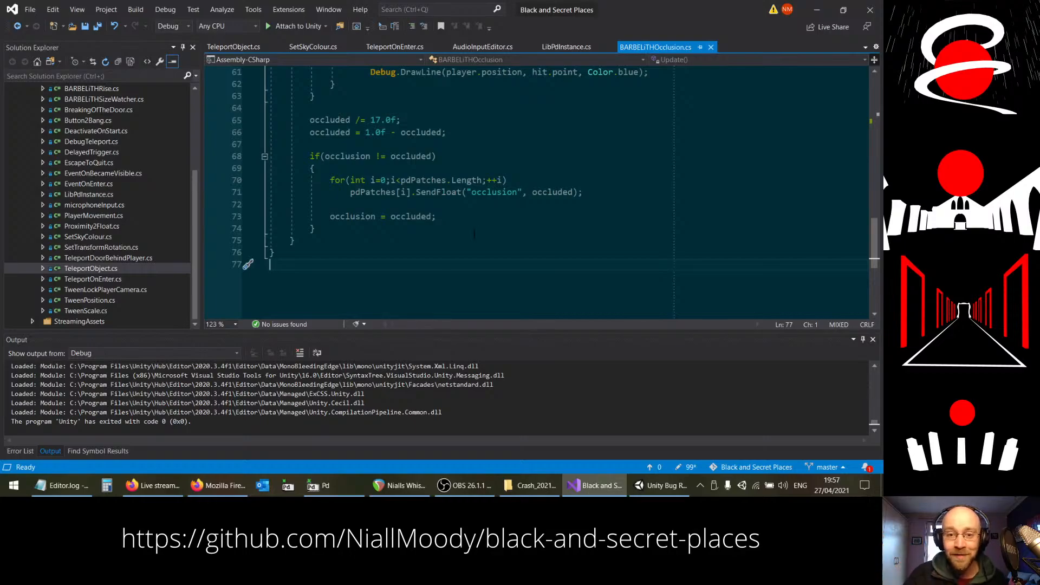
Step: Enclose the SendFloat call of the pdPatches for loop in curly braces
click(520, 179)
key(Return)
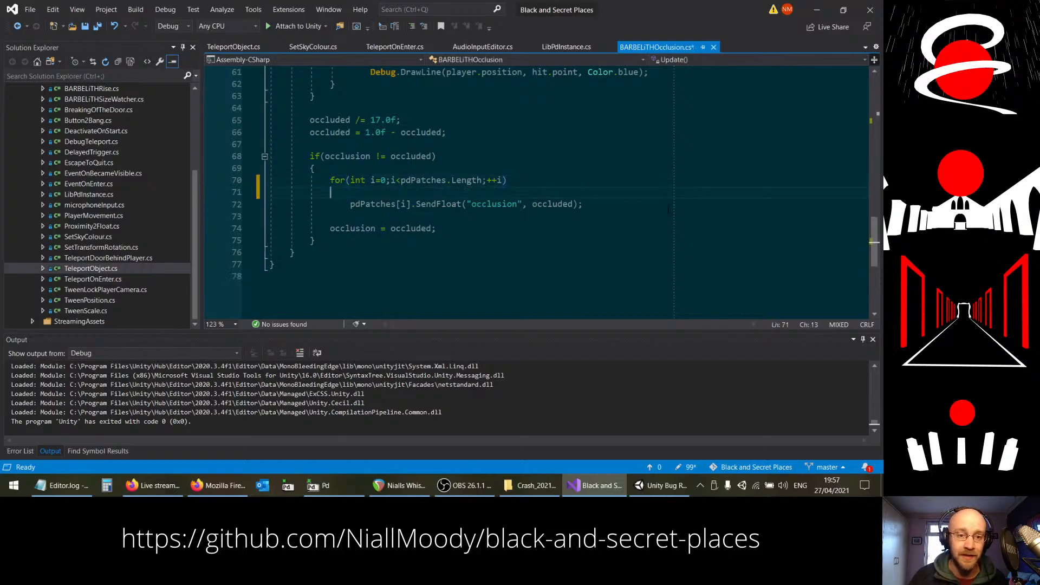
text({)
key(Down)
key(End)
key(Return)
text(})
key(Up)
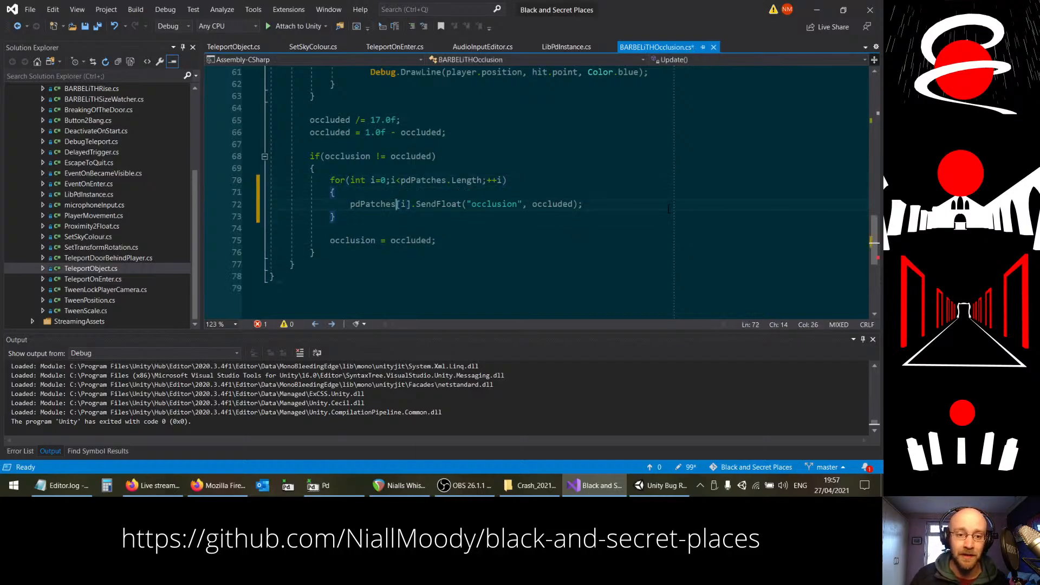
Step: Guard the SendFloat call with if(pdPatches[i].enabled), indent the call under it and save BARBELiTHOcclusion.cs
key(Home)
key(Return)
key(Up)
text(if(p)
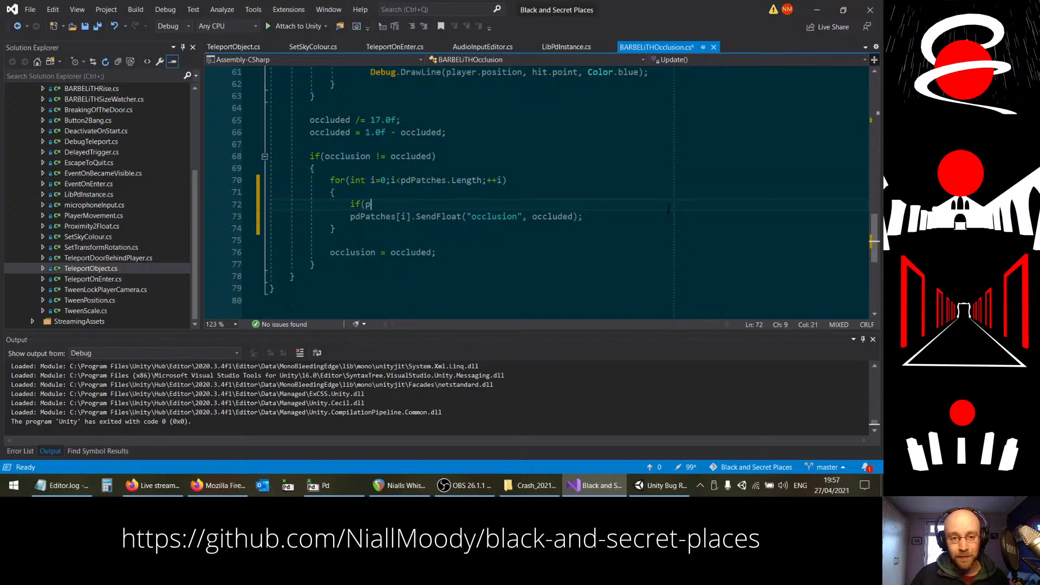
text(dPatches[)
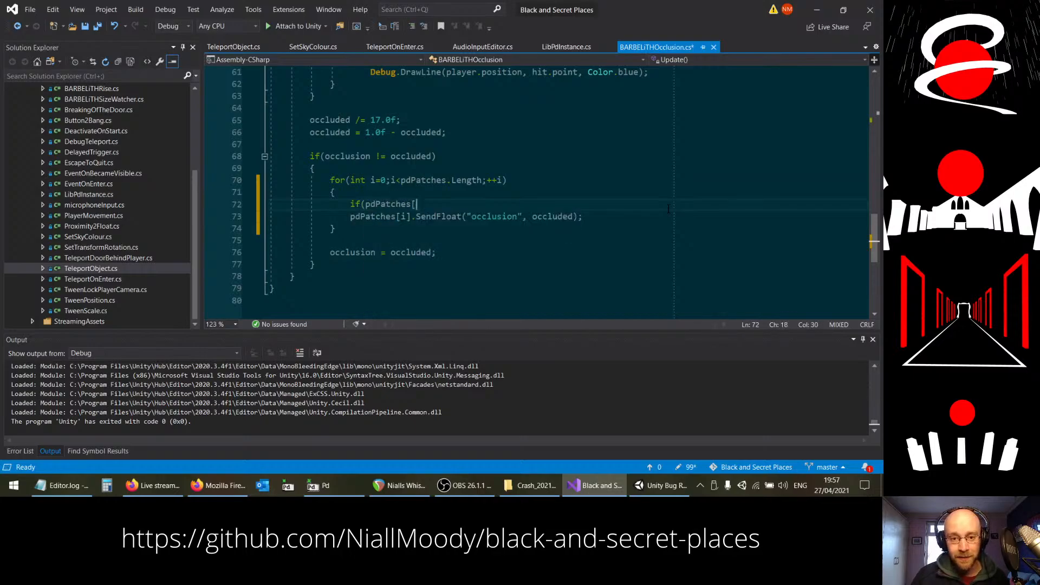
text(i].)
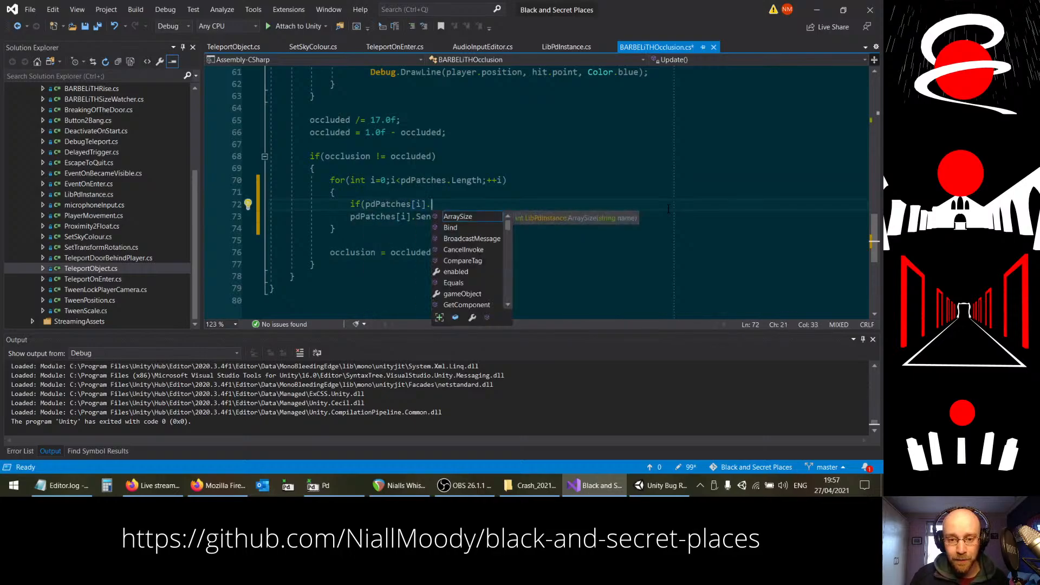
text(enabled))
key(Down)
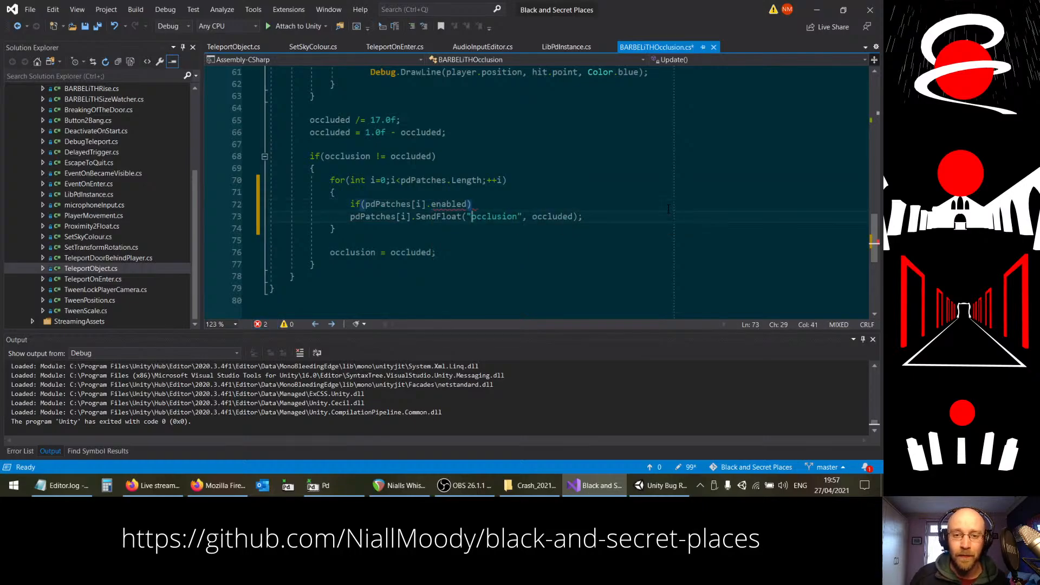
key(Home)
key(Tab)
key(ctrl+s)
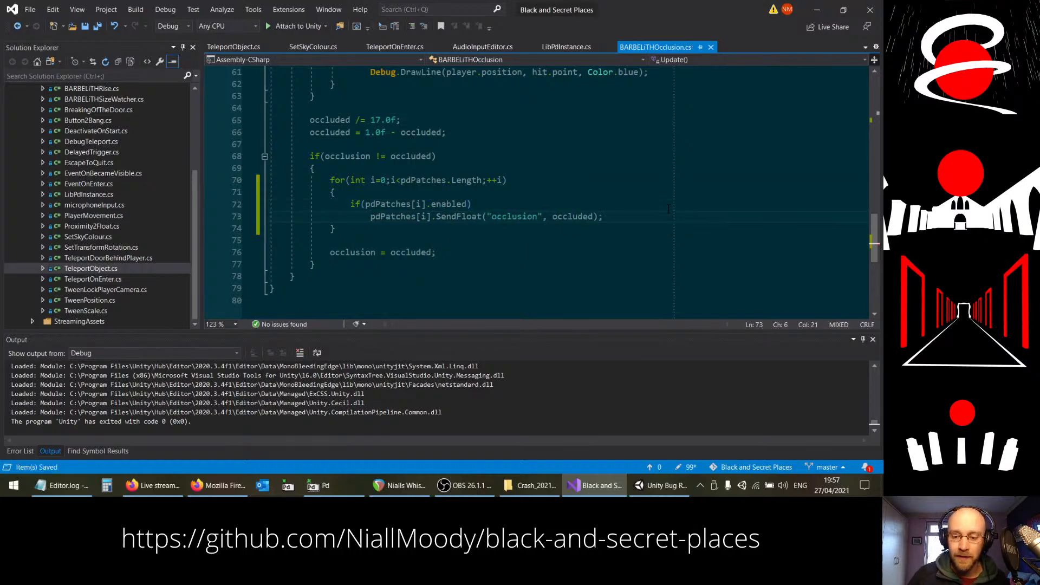
Step: Close the Unity Bug Reporter without sending a report, and close Editor.log in Notepad
click(662, 485)
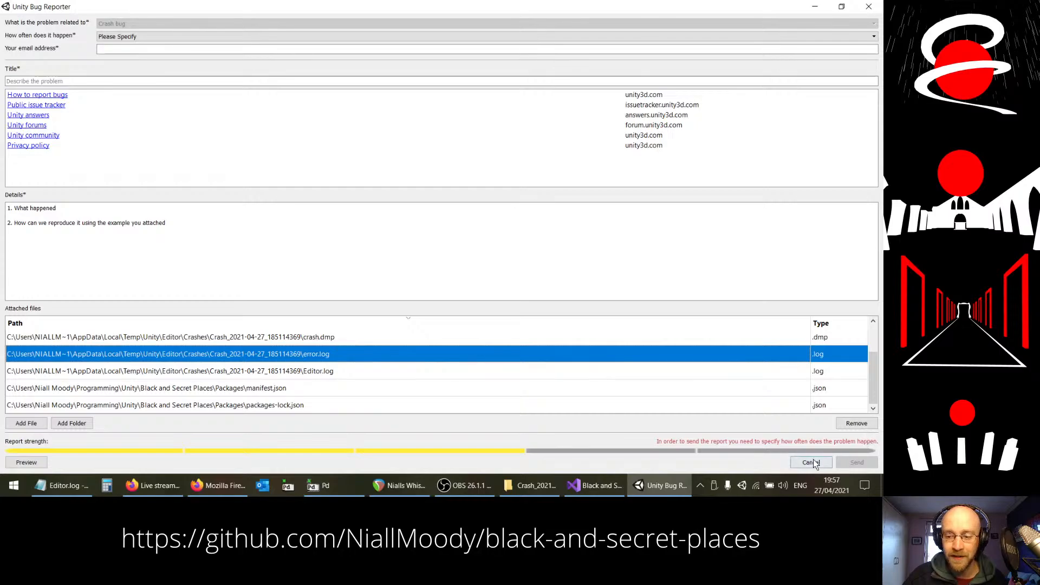
click(869, 6)
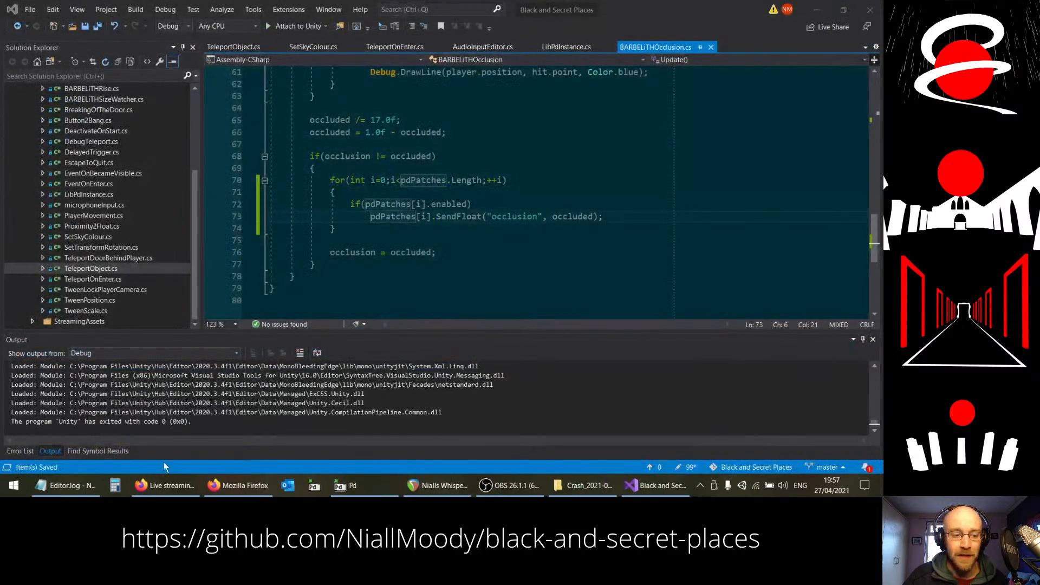
click(65, 485)
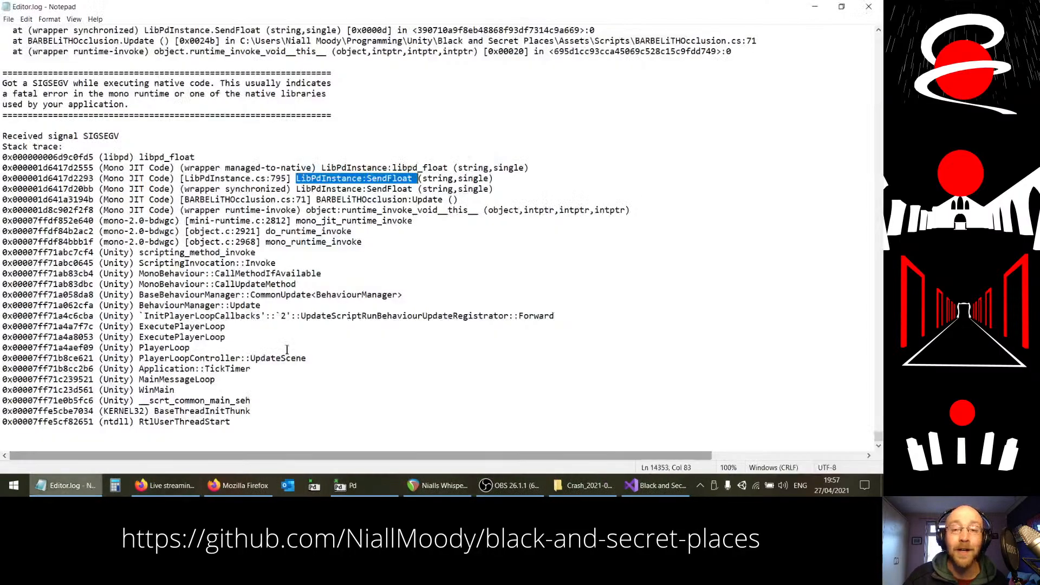
click(869, 7)
Step: Reopen the Black and Secret Places project from Unity Hub and wait for the editor to load
click(388, 238)
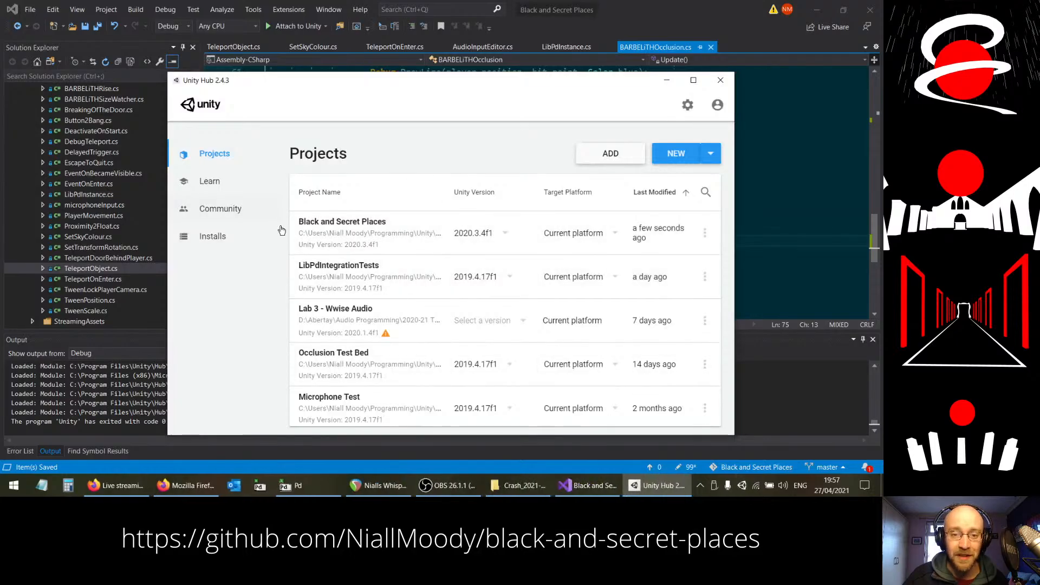
click(336, 234)
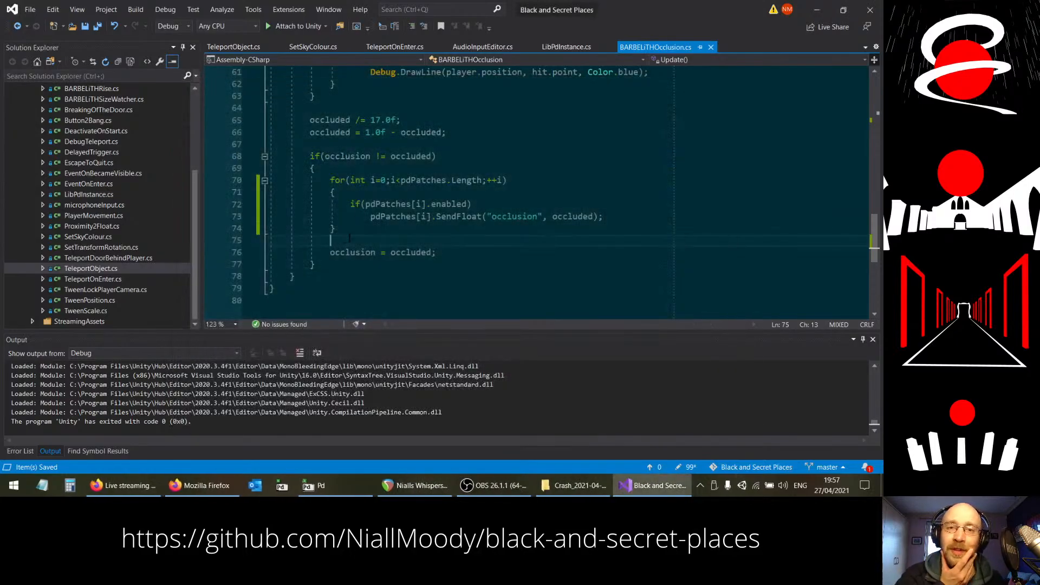
click(617, 217)
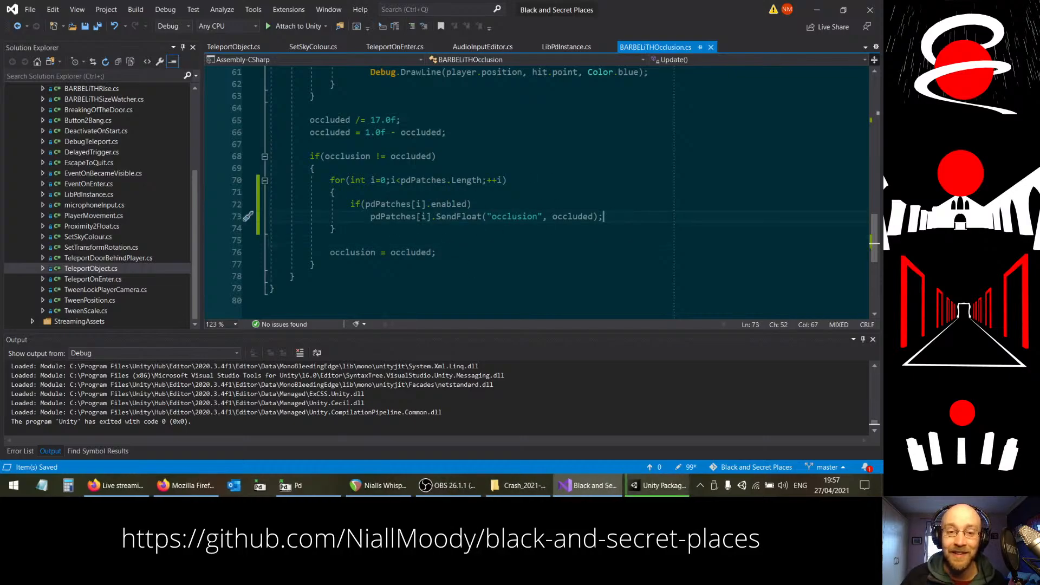
click(422, 239)
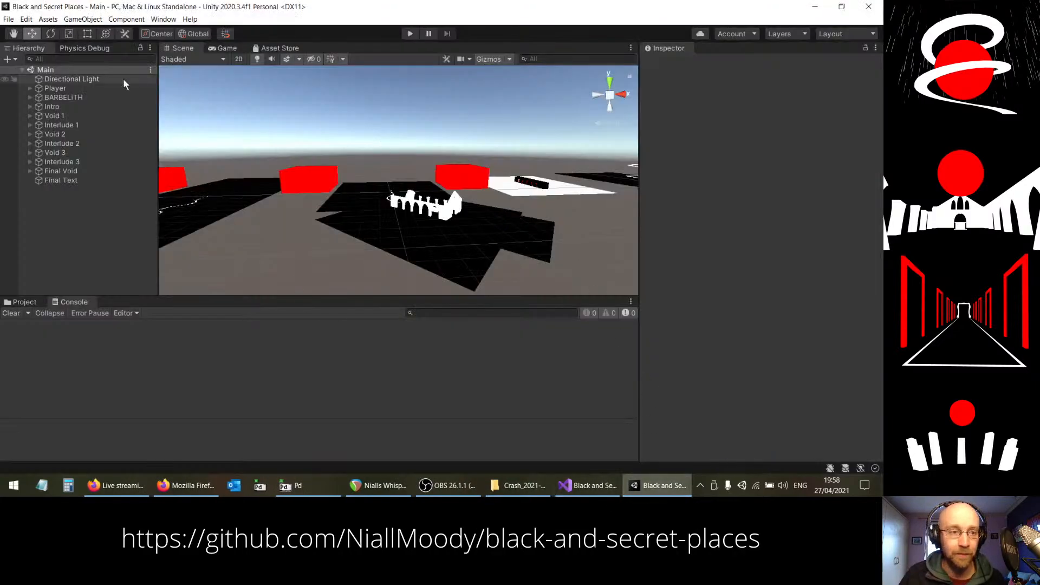
Step: Expand BARBELiTH in the Hierarchy and playtest the scene, walking through the human-sized door and along the Void 1 path
click(24, 98)
click(29, 97)
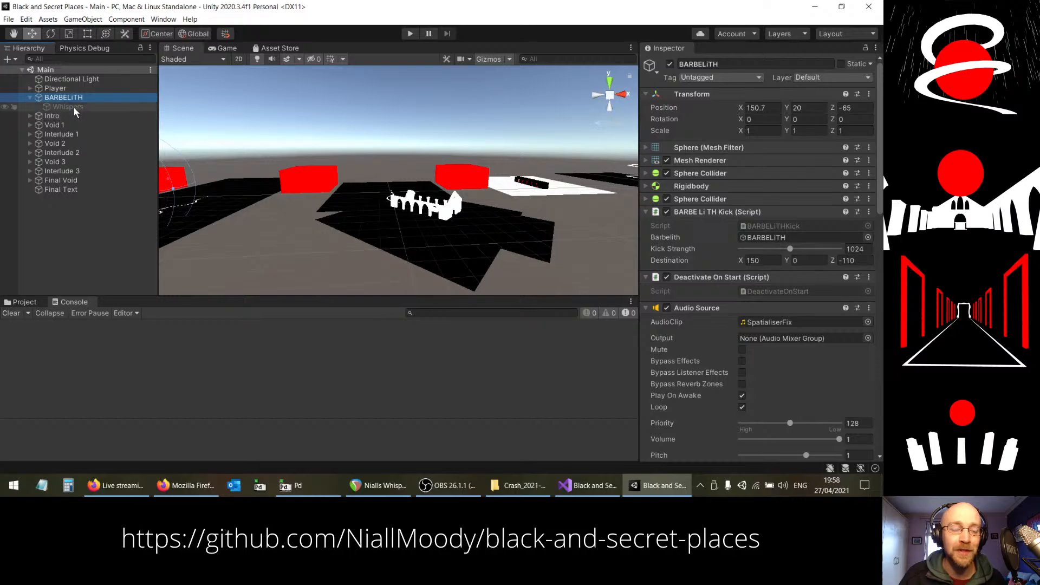
click(410, 33)
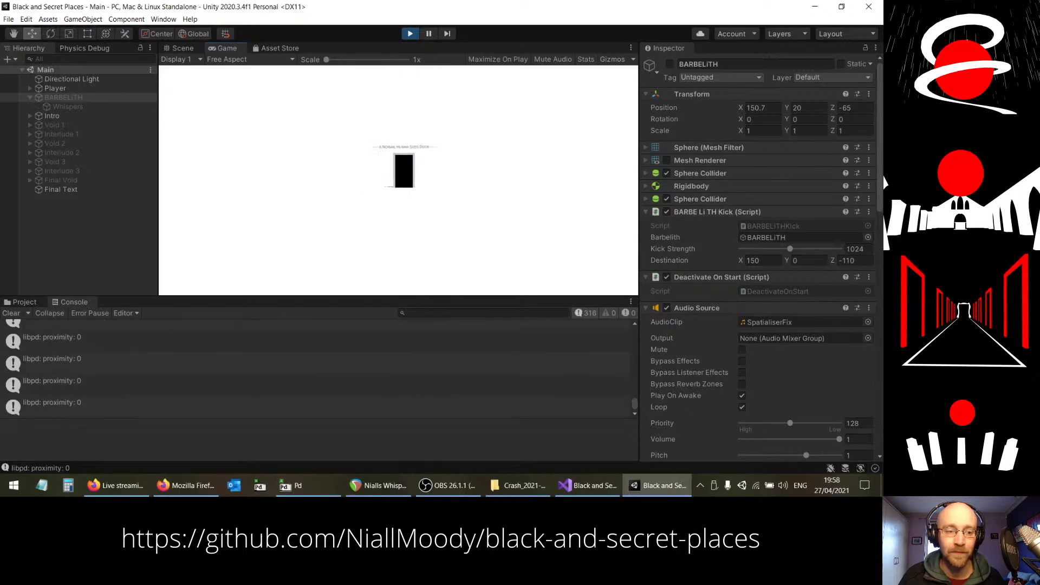
key(w)
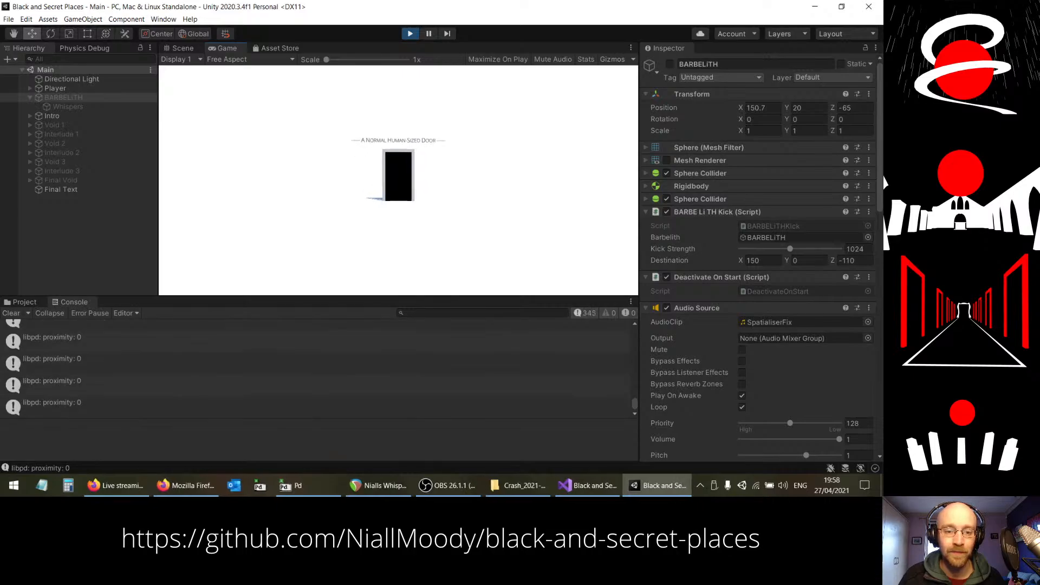
key(w)
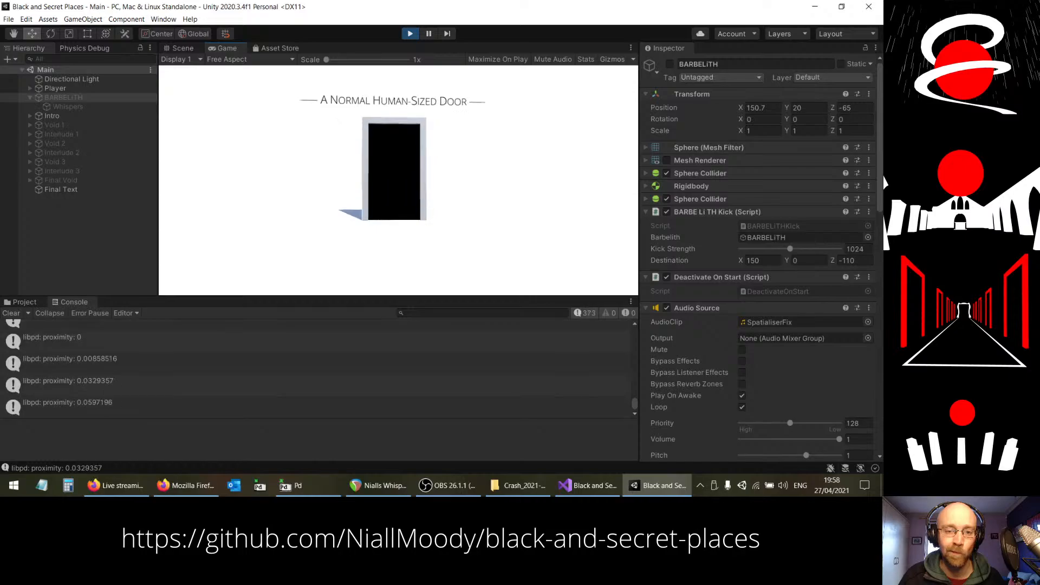
key(w)
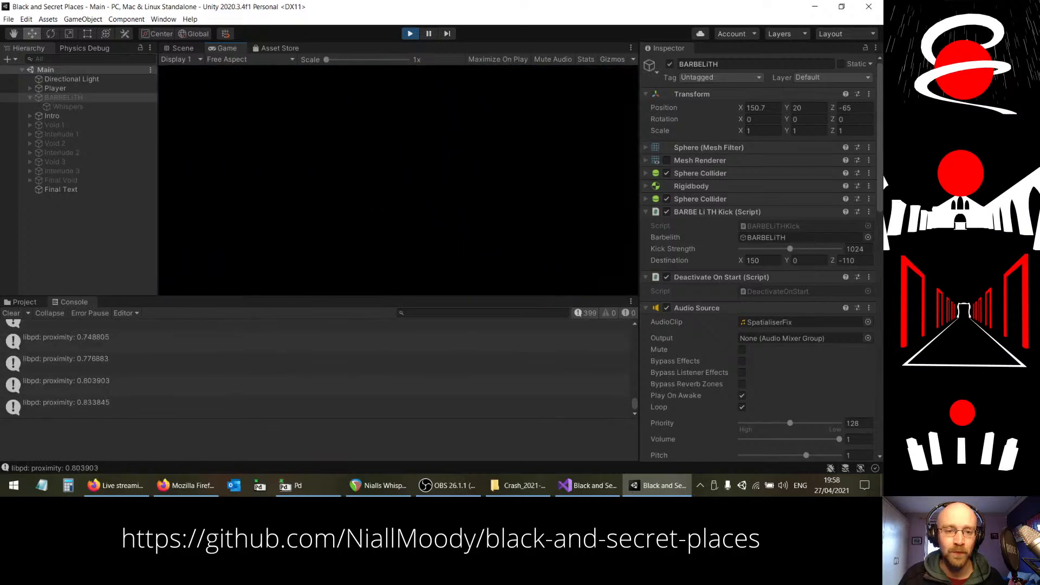
key(w)
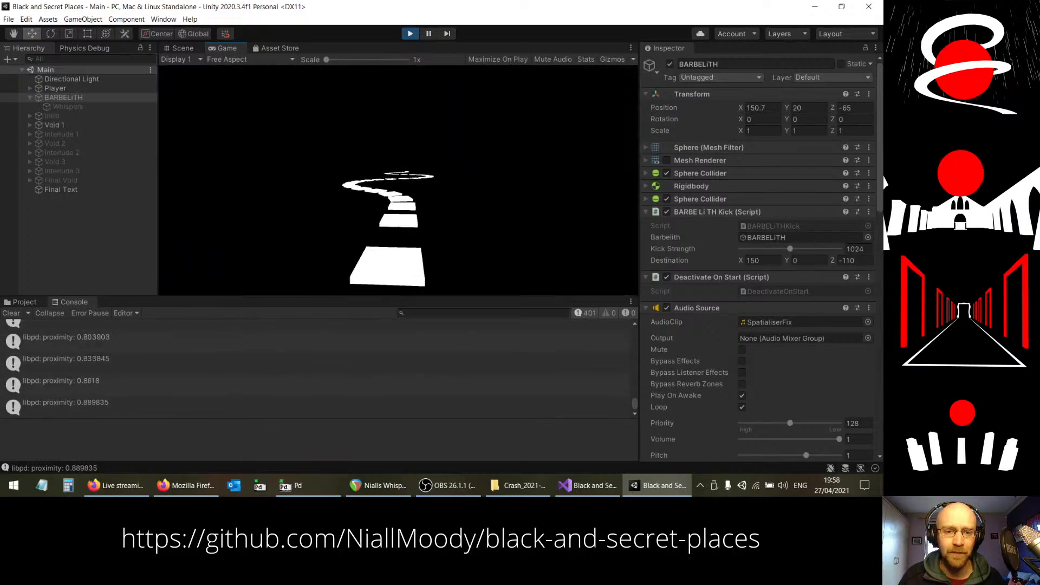
key(w)
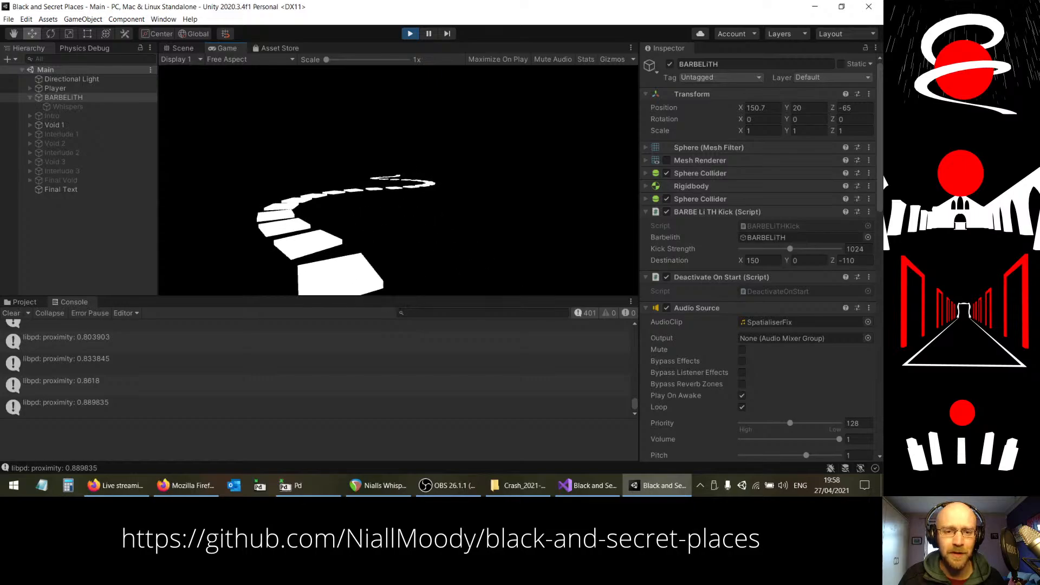
key(w)
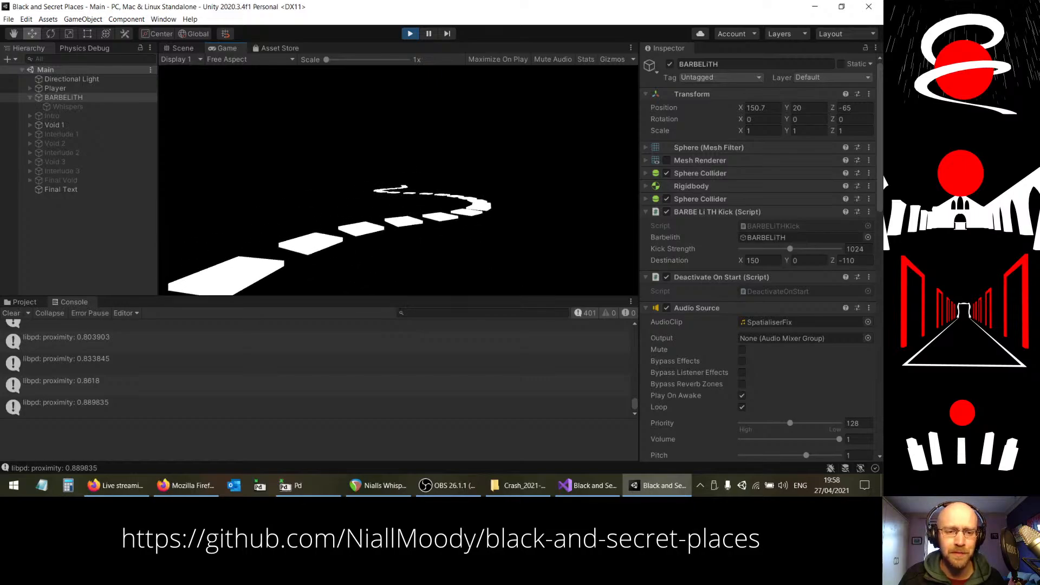
key(w)
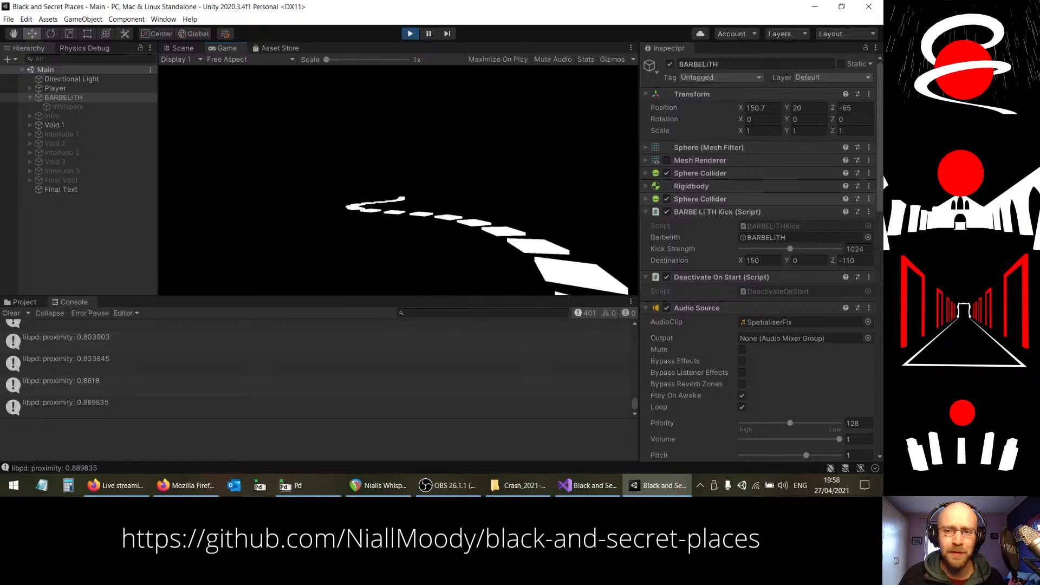
key(w)
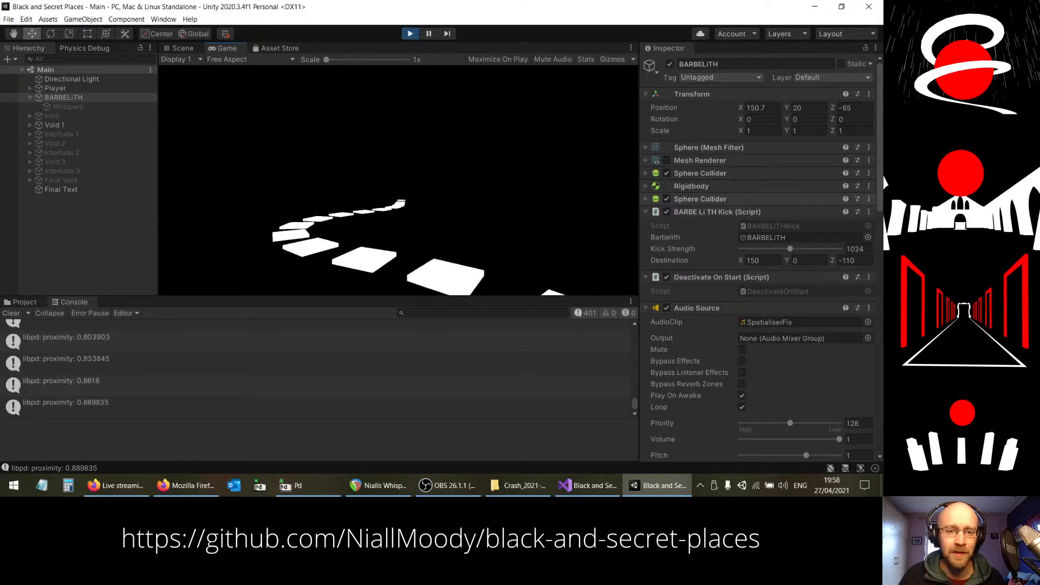
key(w)
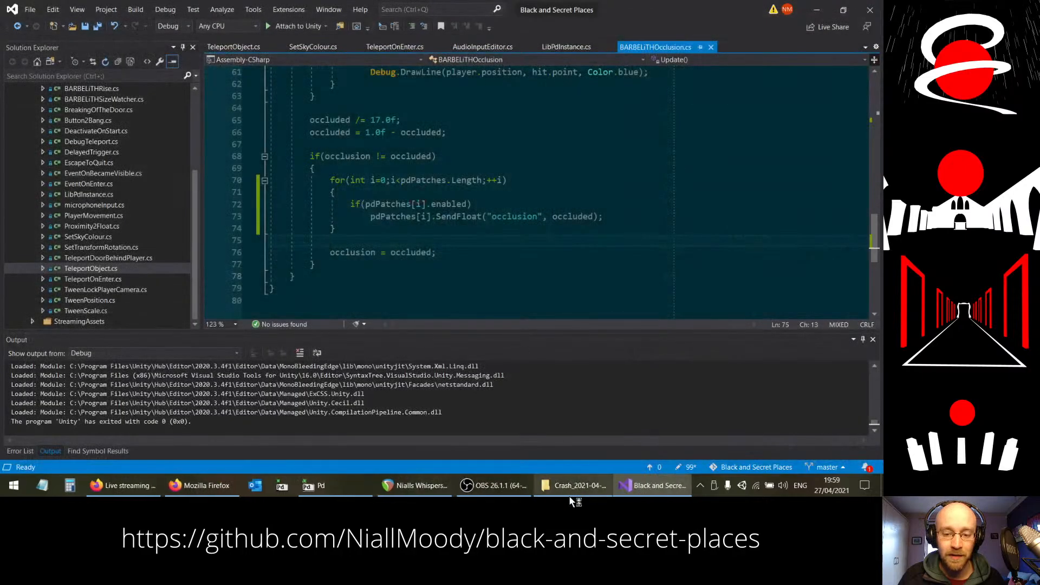
Step: Return to Visual Studio, save BARBELiTHOcclusion.cs again and check what the enabled property in the if condition refers to
click(599, 485)
click(652, 485)
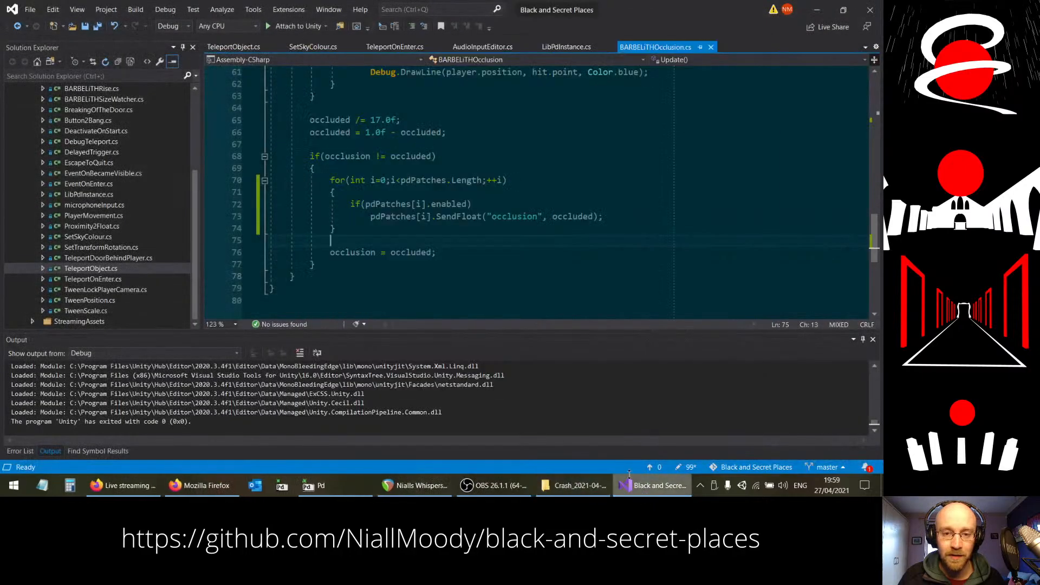
click(499, 265)
key(ctrl+s)
click(451, 228)
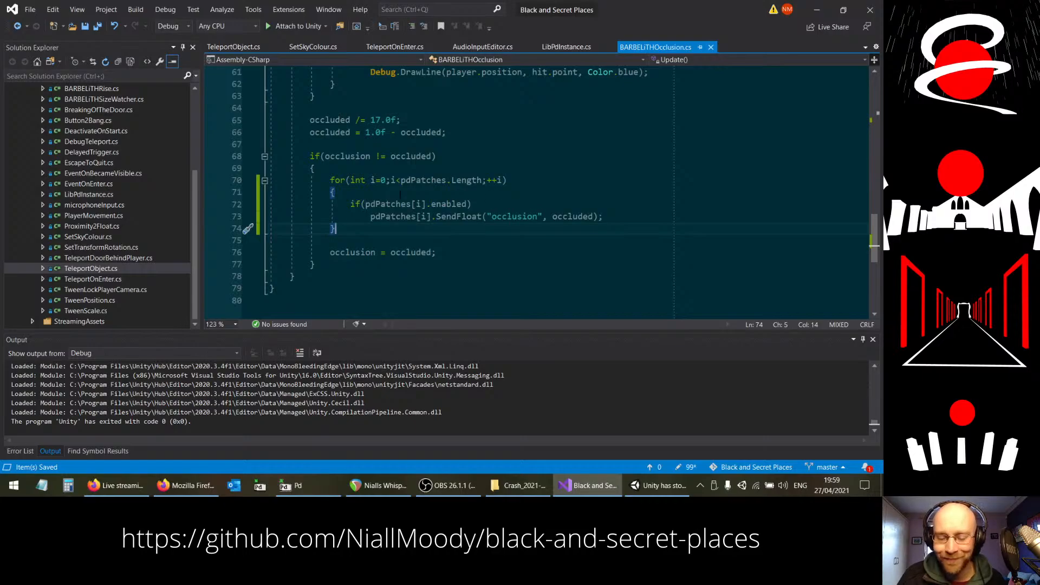
click(452, 204)
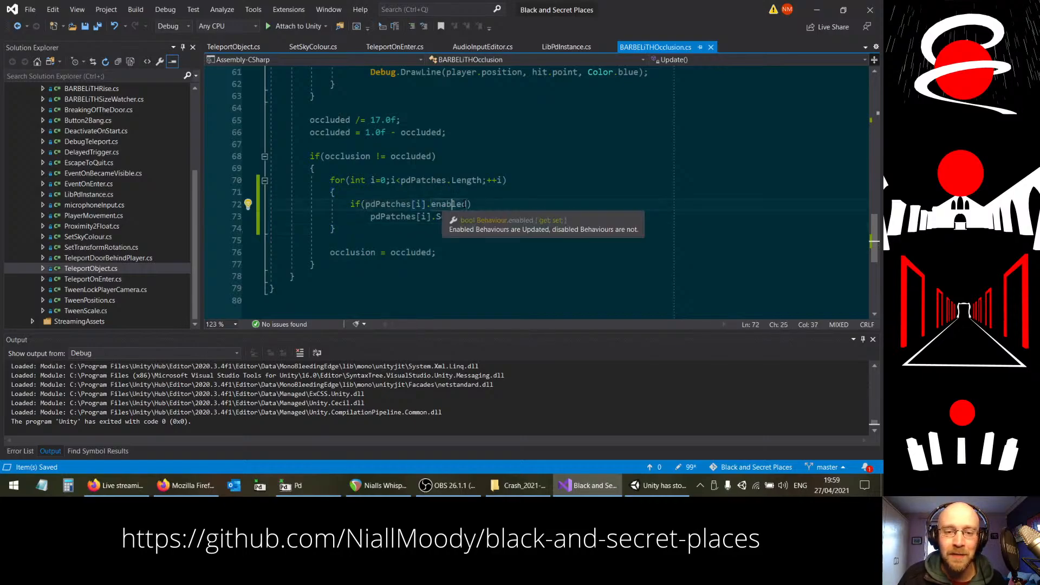
Step: Dismiss the stopped Unity editor's dialog and reopen the Black and Secret Places project from Unity Hub
click(659, 485)
click(558, 262)
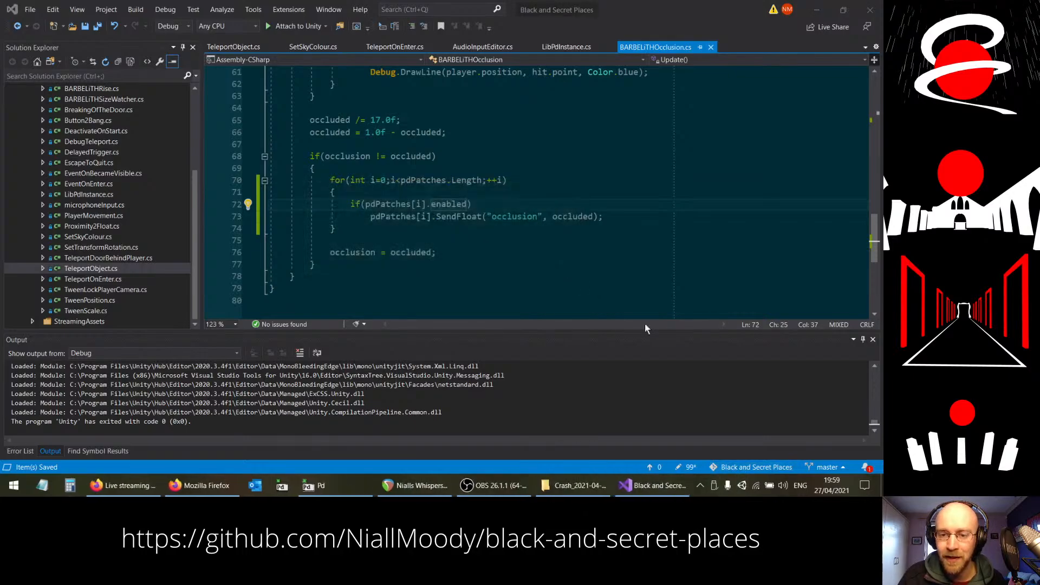
click(742, 488)
click(357, 225)
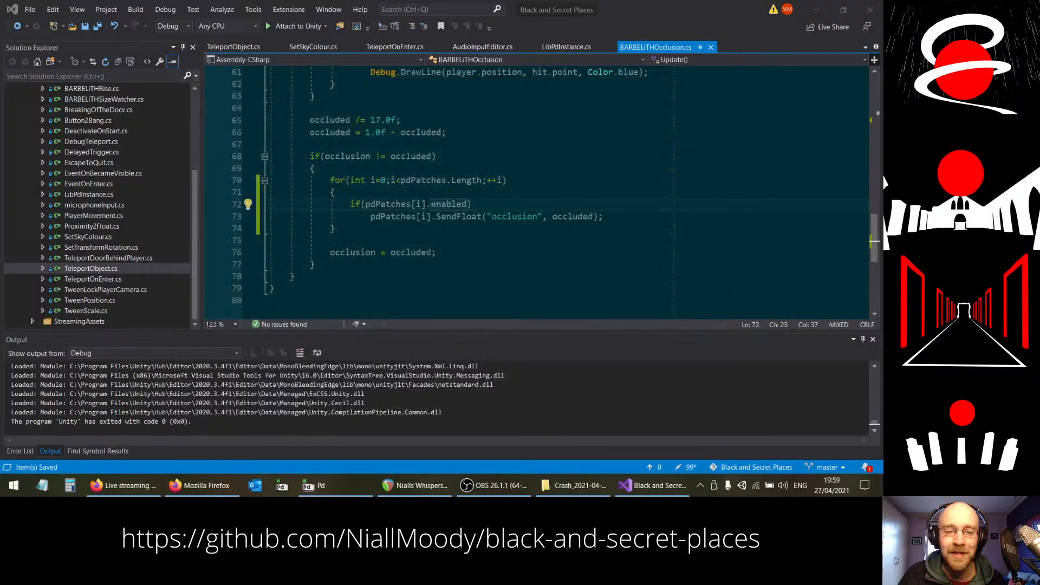
Step: Re-examine pdPatches[i] in the if condition above the SendFloat call in BARBELiTHOcclusion.cs
drag(367, 204, 428, 204)
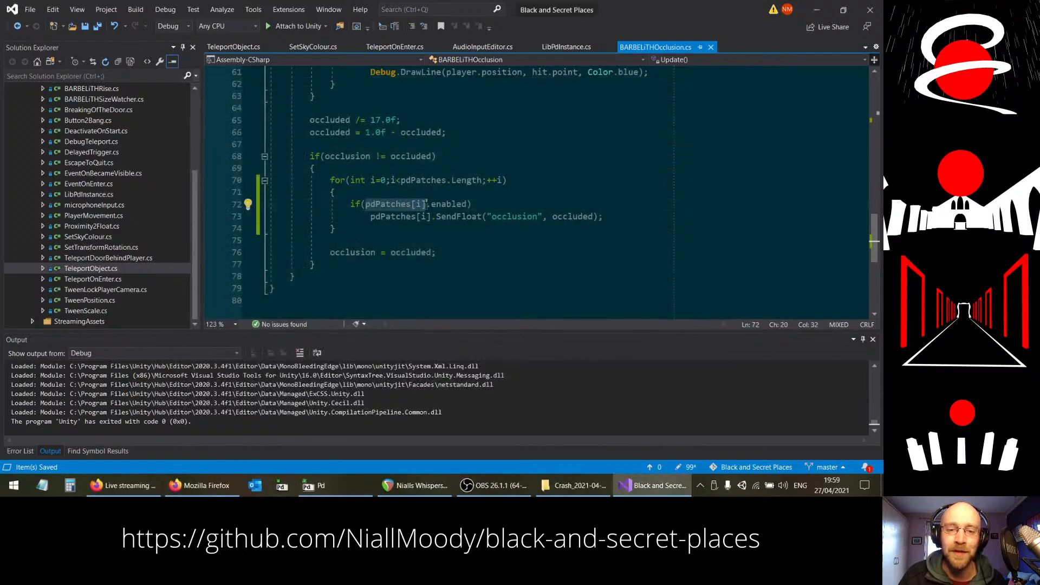
key(End)
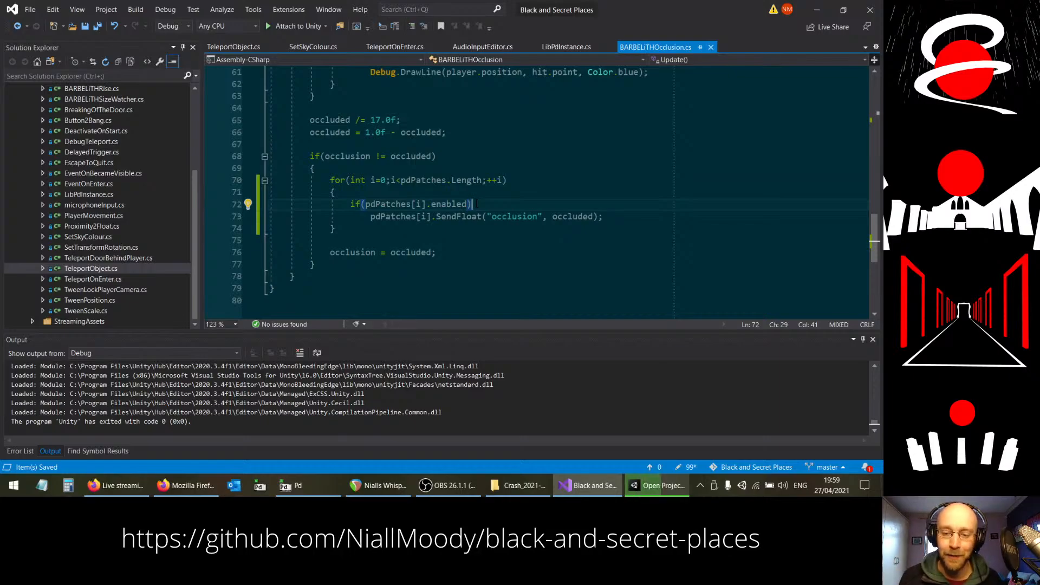
Step: Insert .gameObject between pdPatches[i] and .enabled in the if condition above the SendFloat call
text(w)
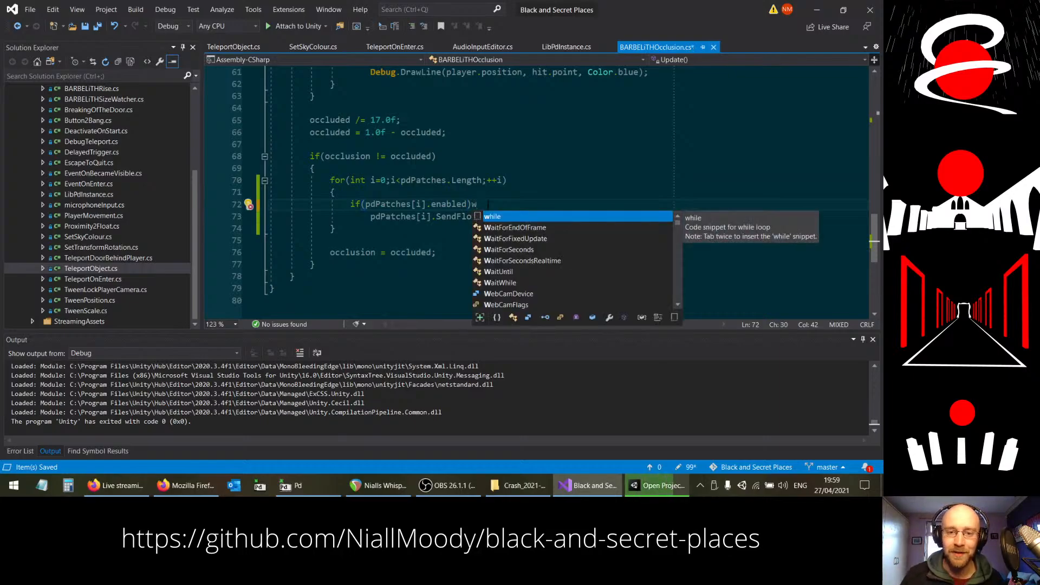
key(BackSpace)
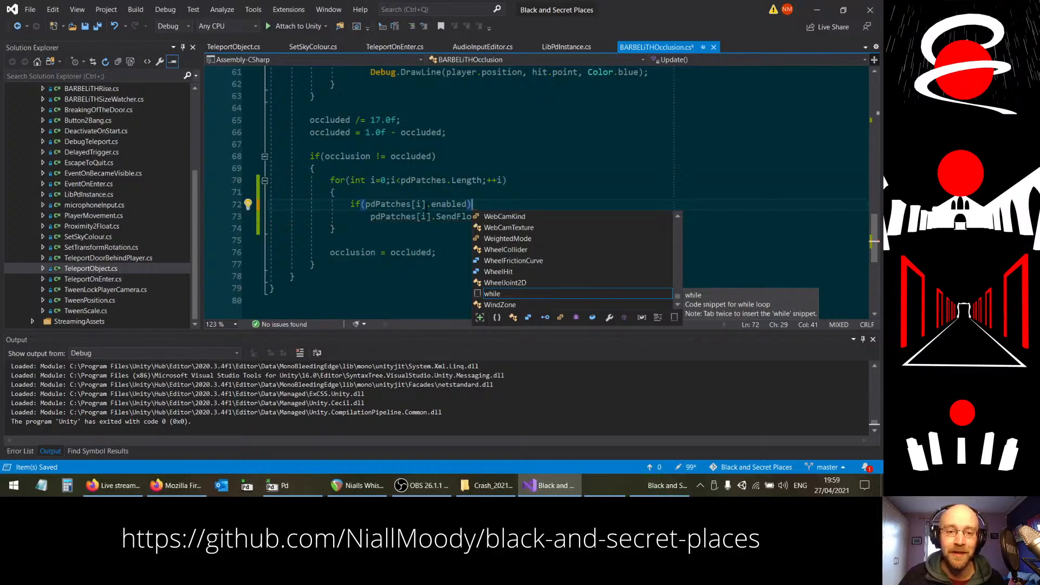
click(427, 204)
text(.gameObject)
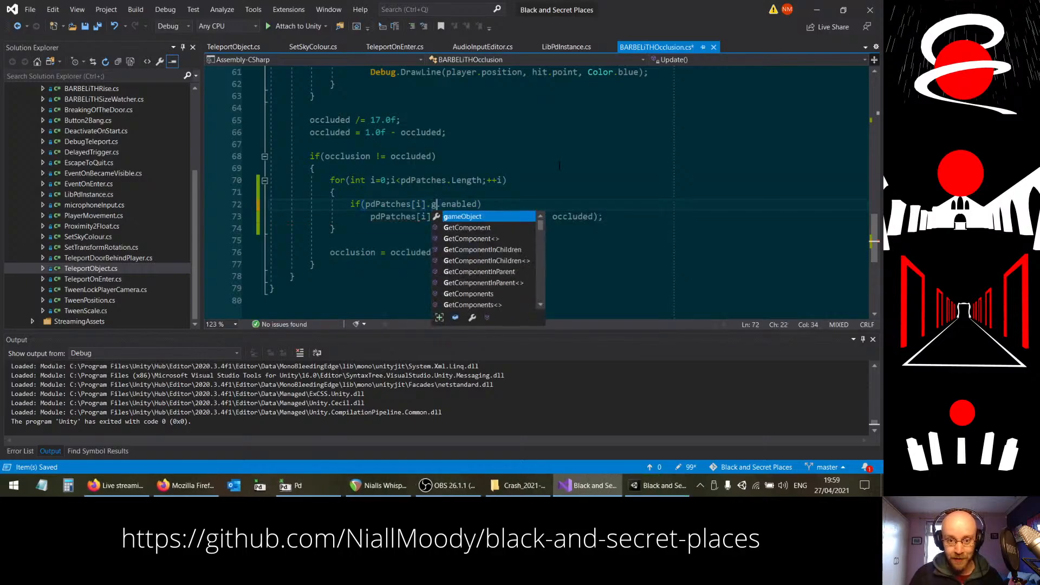
Step: Replace enabled with active so the condition reads if(pdPatches[i].gameObject.active), and save BARBELiTHOcclusion.cs
key(End)
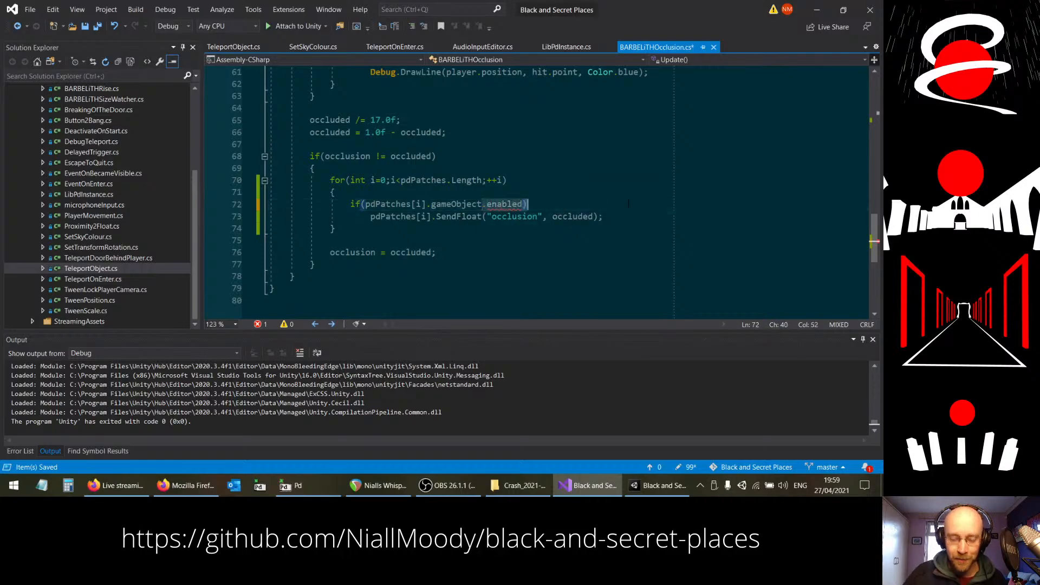
key(BackSpace)
key(BackSpace)
key(BackSpace)
key(BackSpace)
key(BackSpace)
key(BackSpace)
key(BackSpace)
key(BackSpace)
key(ctrl+space)
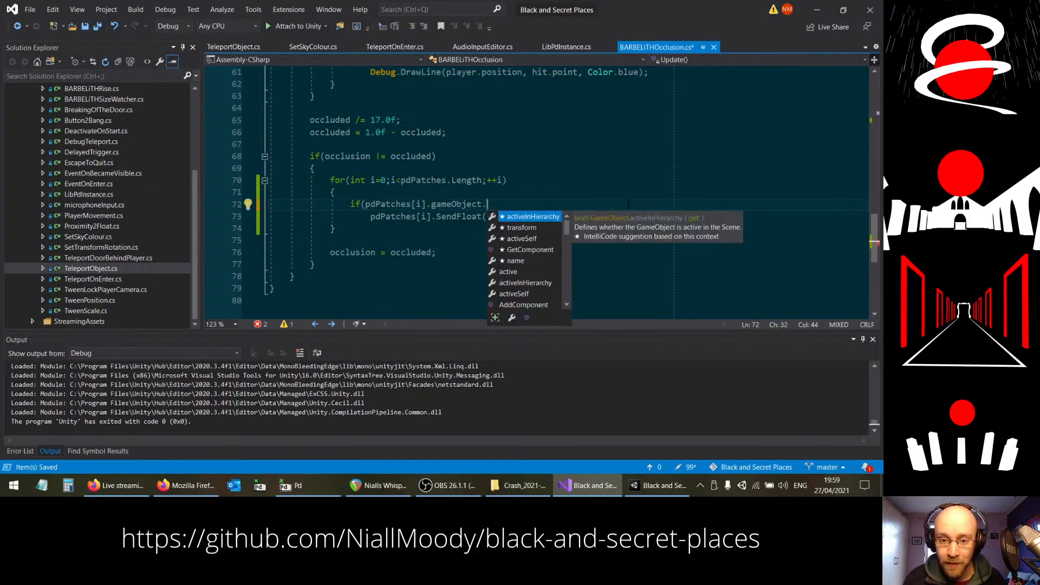
text(e)
key(BackSpace)
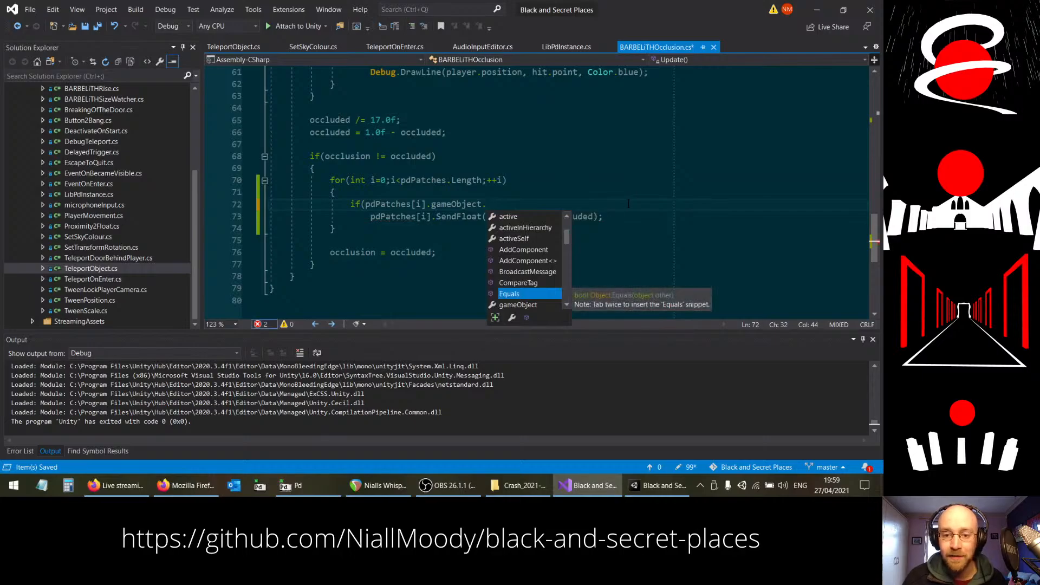
key(Up)
key(Up)
key(Up)
key(Up)
key(Up)
key(Up)
key(Up)
text())
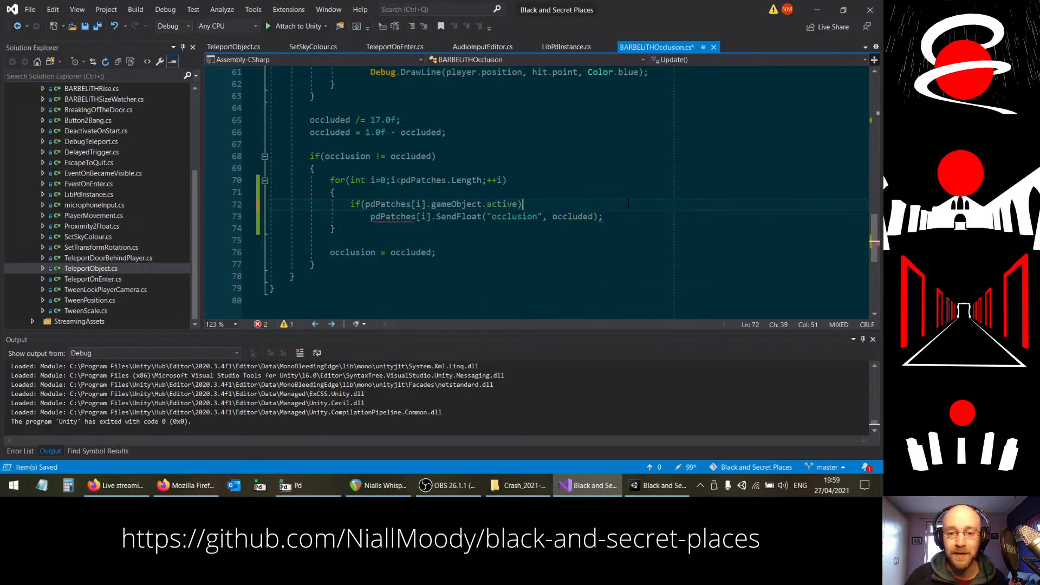
key(ctrl+s)
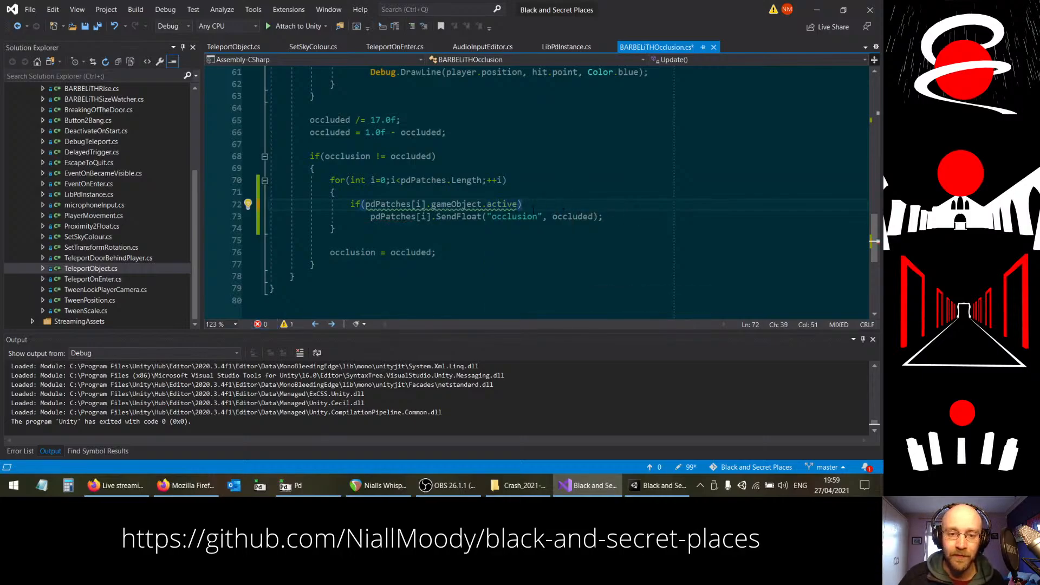
Step: Read the warning on gameObject.active and extend the property to activeInHierarchy in the if condition
mouse_move(458, 205)
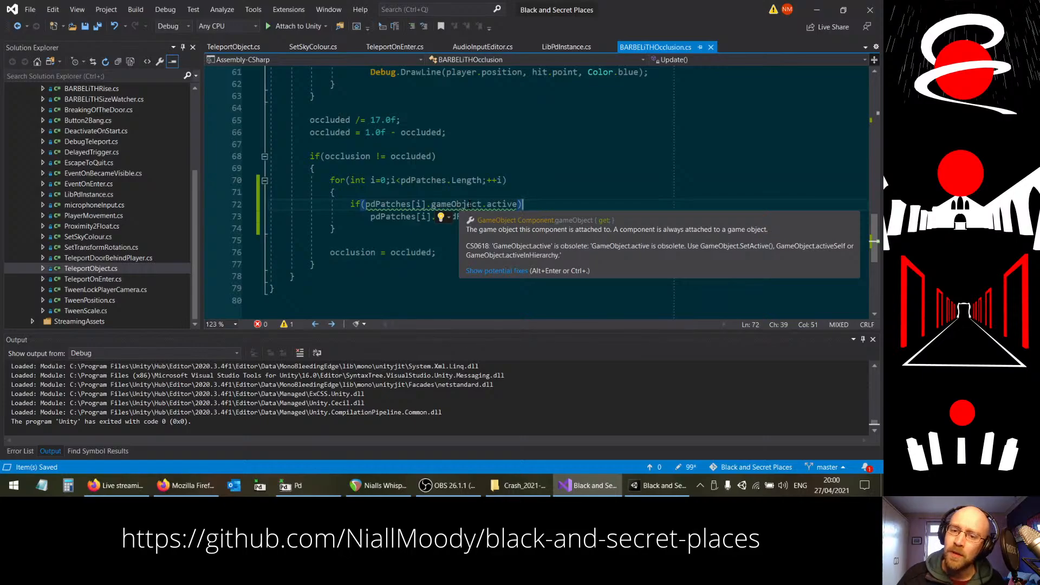
click(518, 204)
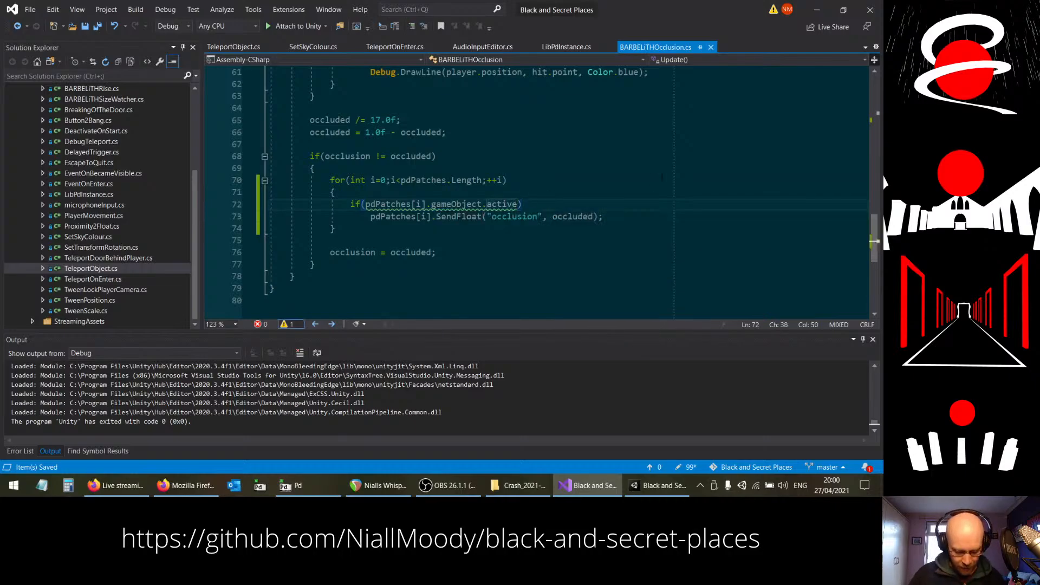
text(InHeir)
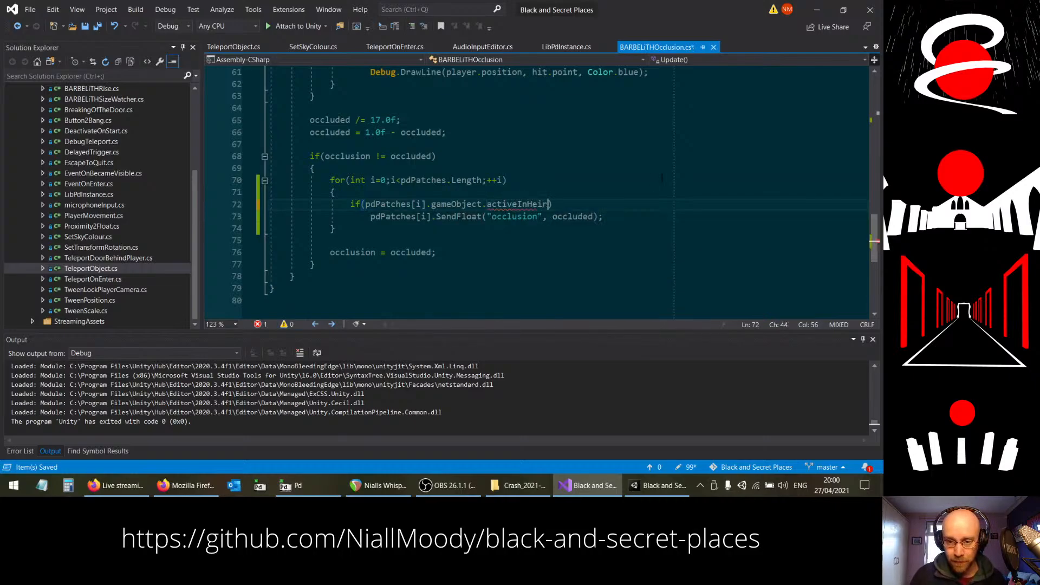
key(BackSpace)
key(BackSpace)
key(BackSpace)
text(ierac)
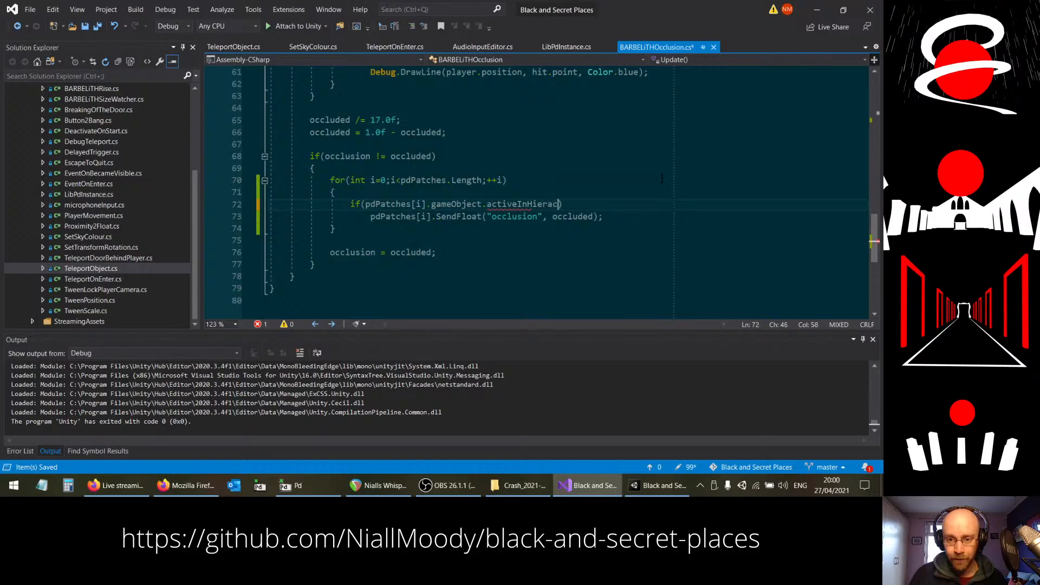
text(chy)
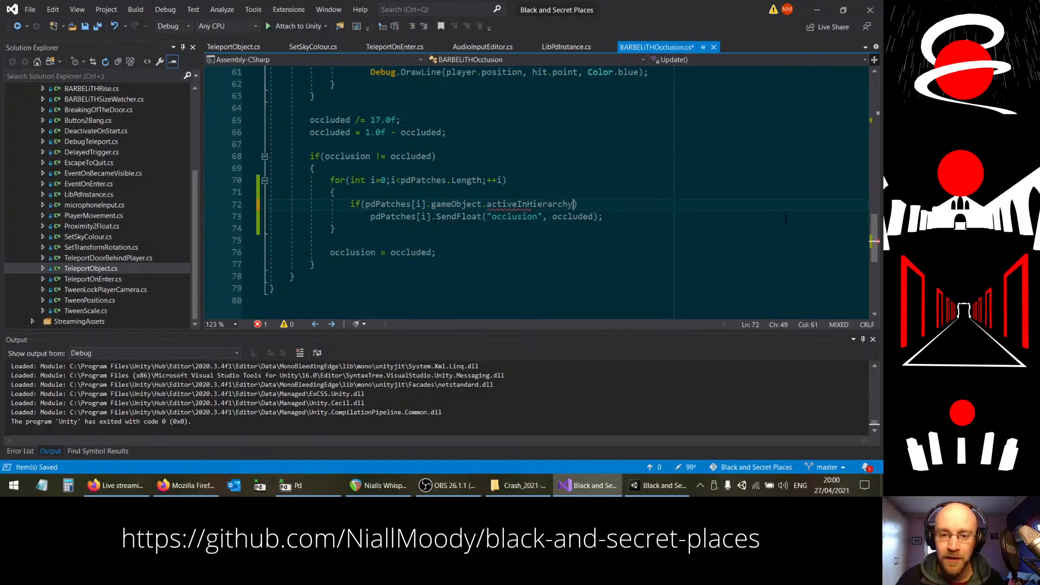
click(504, 229)
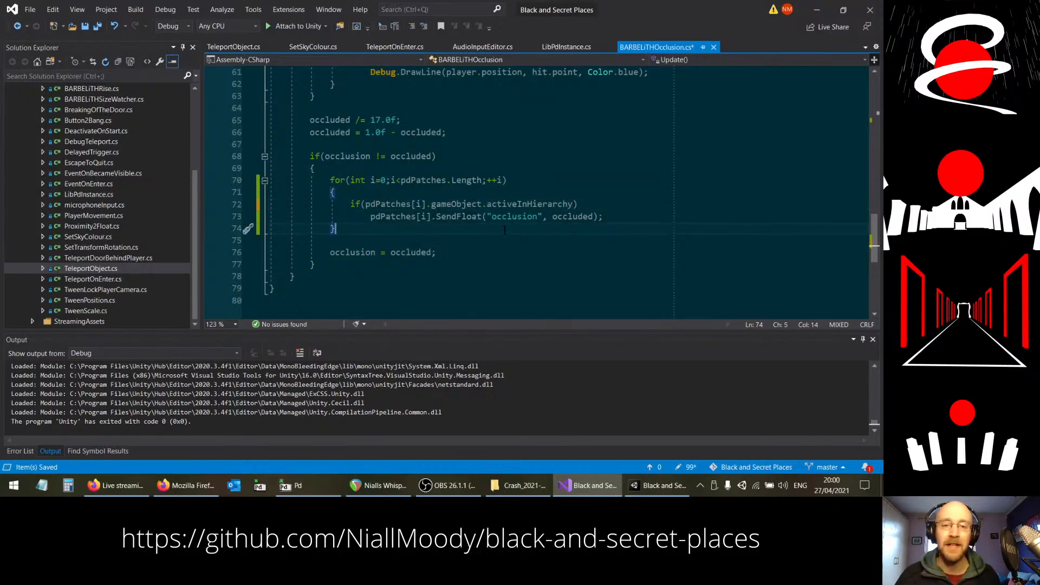
click(117, 485)
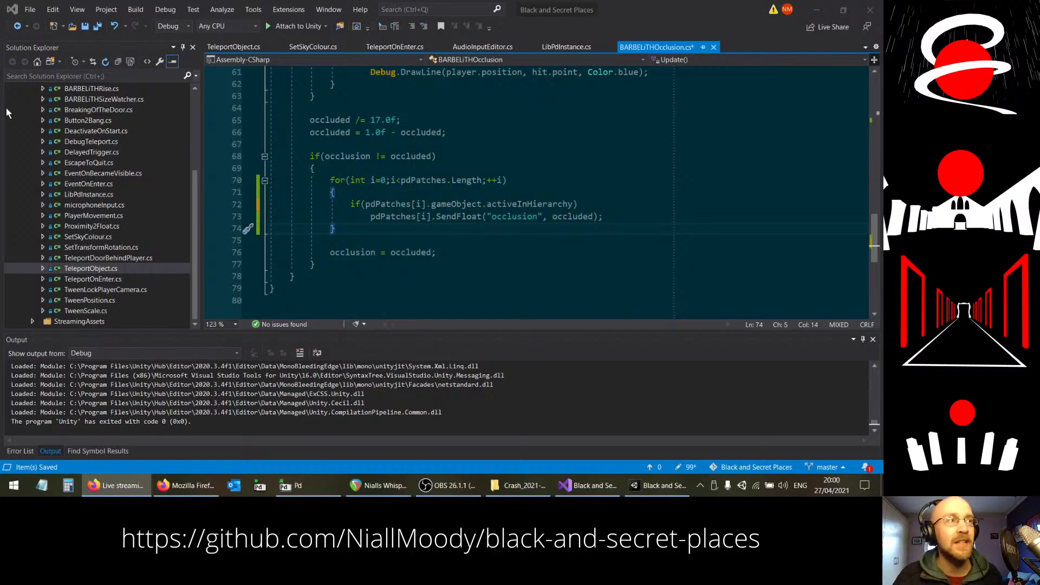
click(458, 490)
click(190, 490)
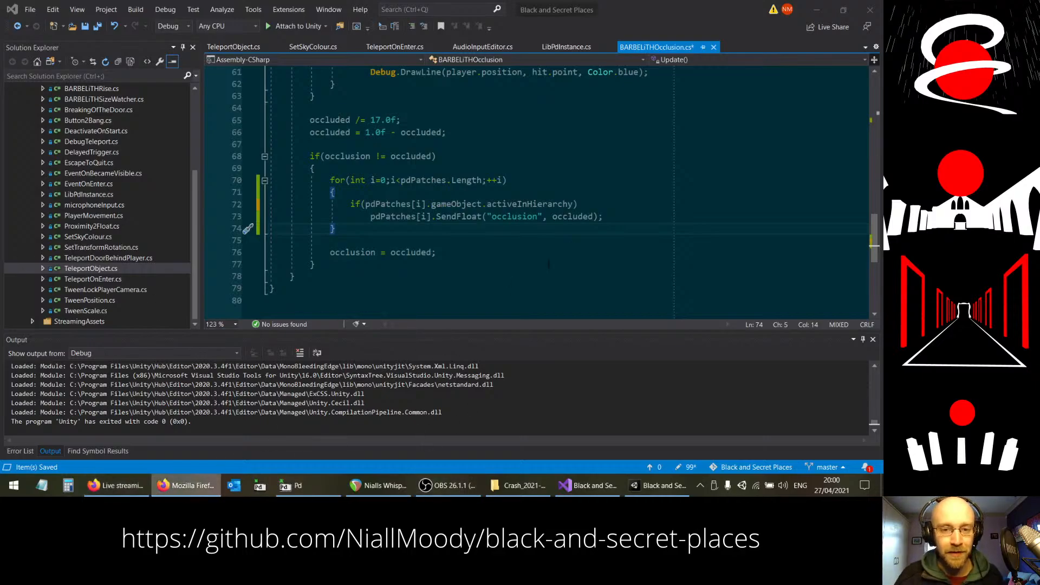
Step: Look at the Unity editor's console, revisit the script in Visual Studio, and return to Unity to play the scene
click(591, 490)
click(668, 495)
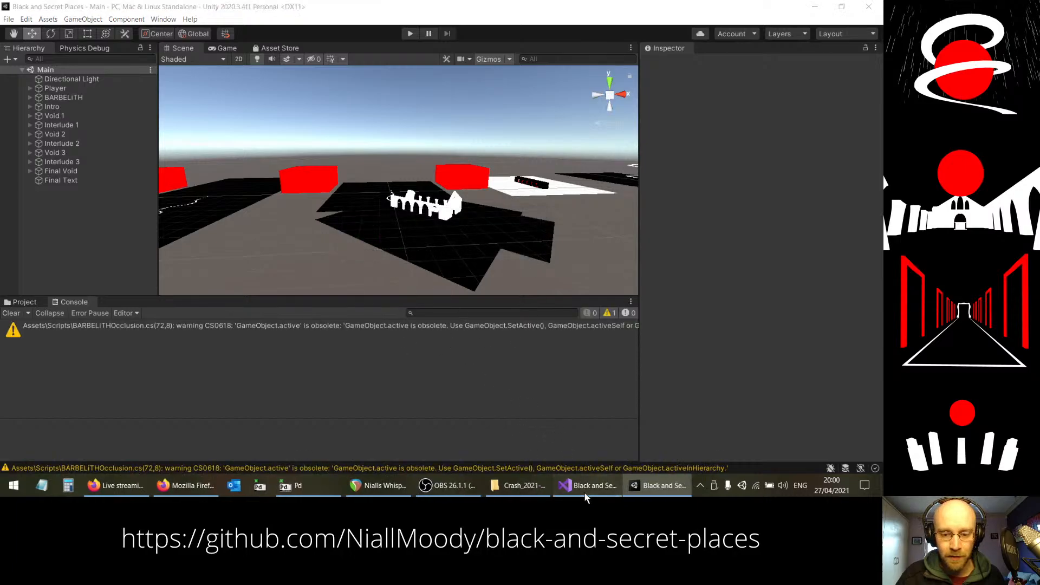
click(587, 487)
click(671, 490)
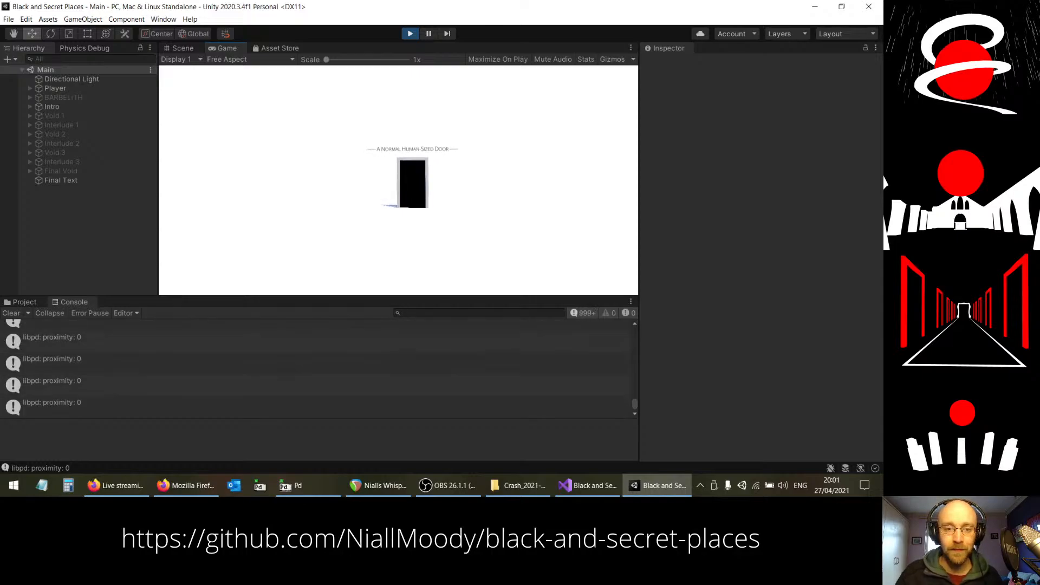
Step: Walk through the human-sized door and along the winding Void 1 path to test the occlusion fix
key(w)
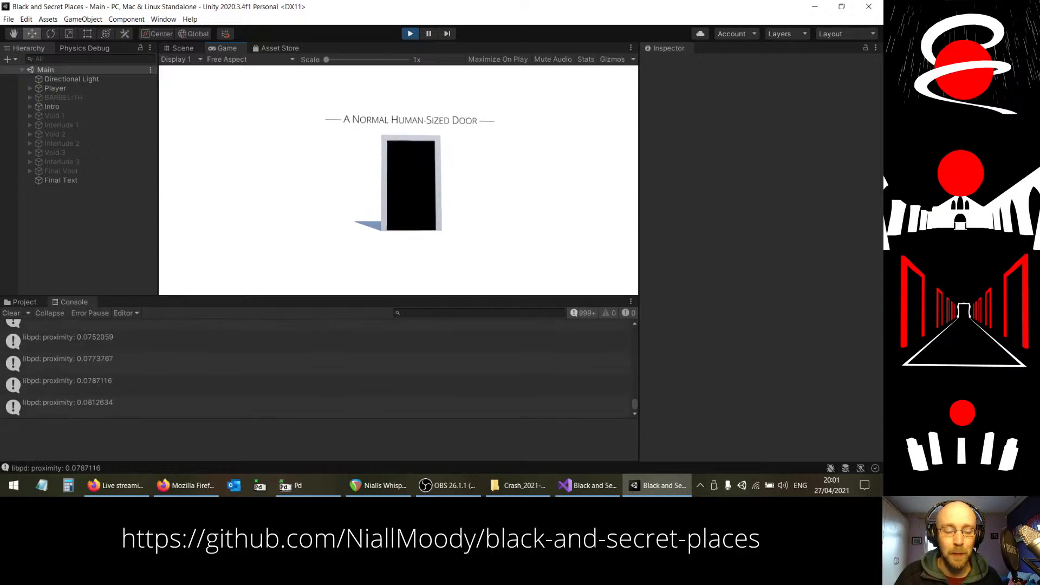
key(w)
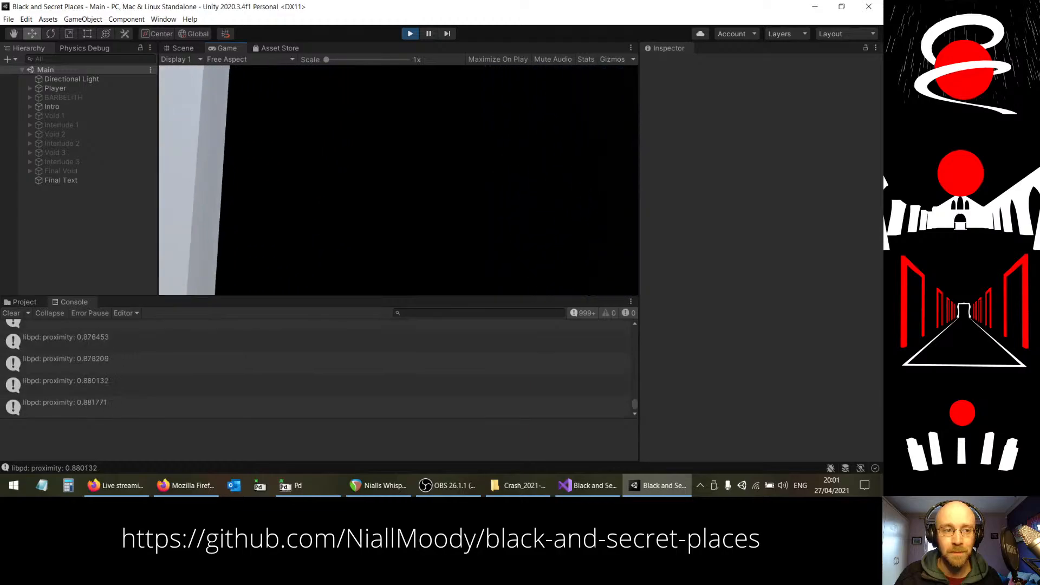
key(w)
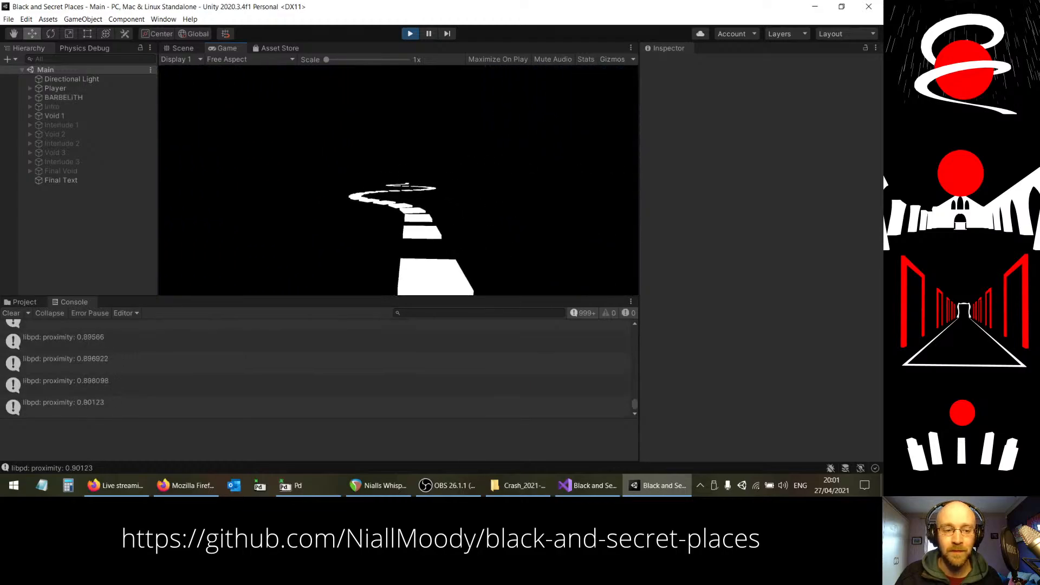
key(w)
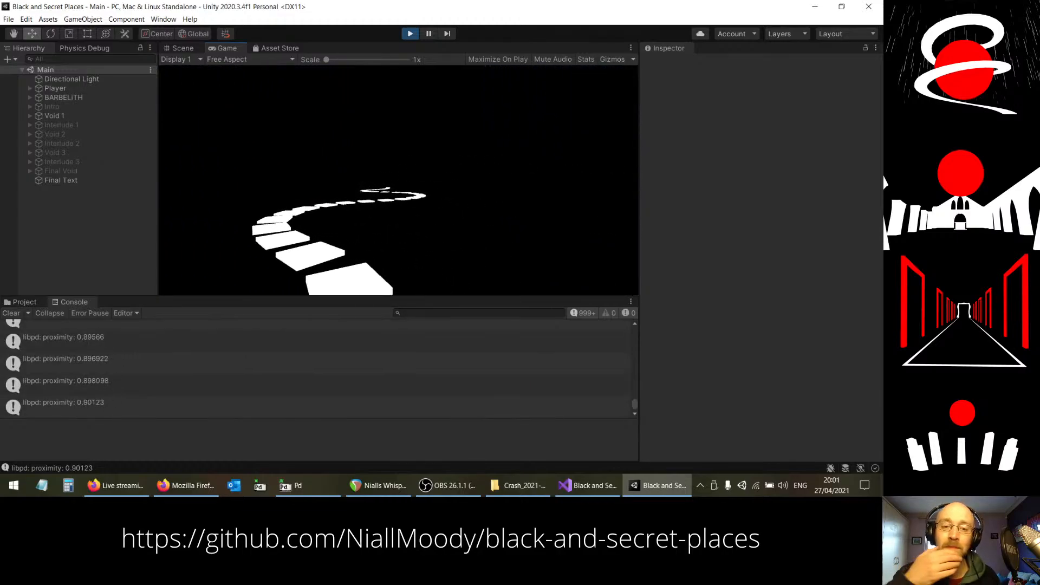
key(w)
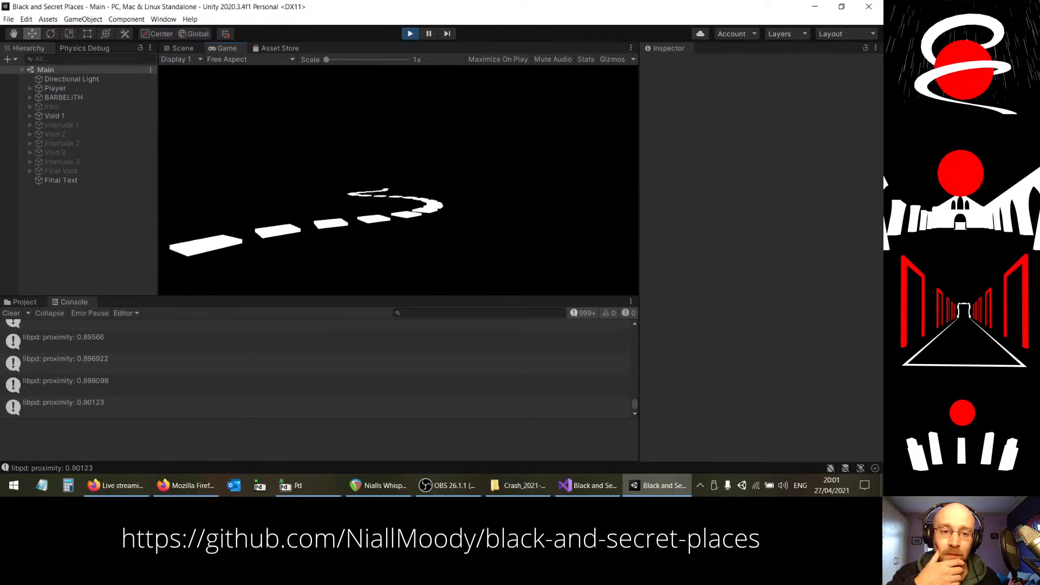
key(w)
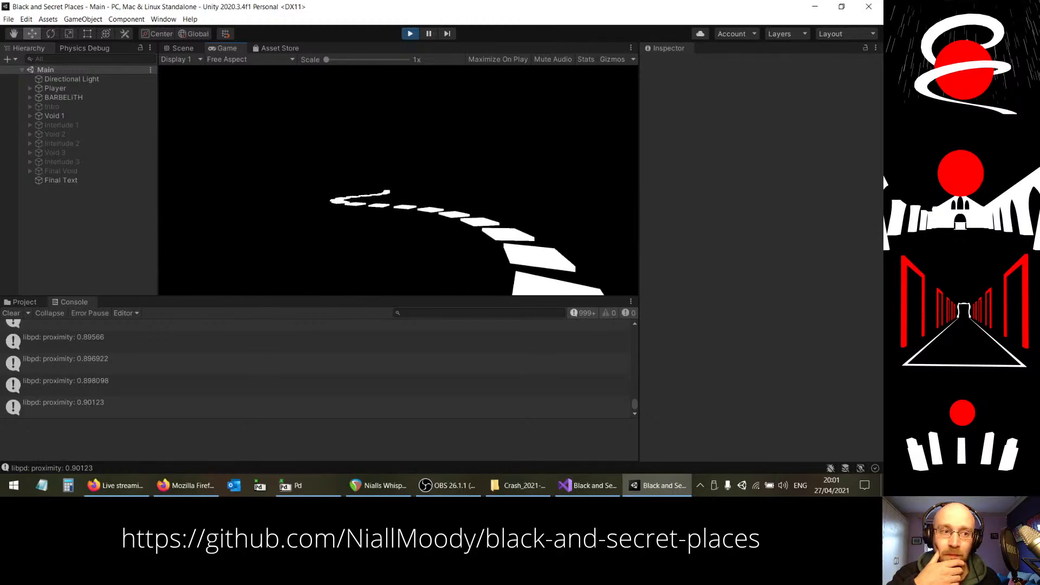
key(w)
Step: Release the game cursor, expand BARBELiTH in the Hierarchy, and stop the playtest once Void 3 has been reached
key(Escape)
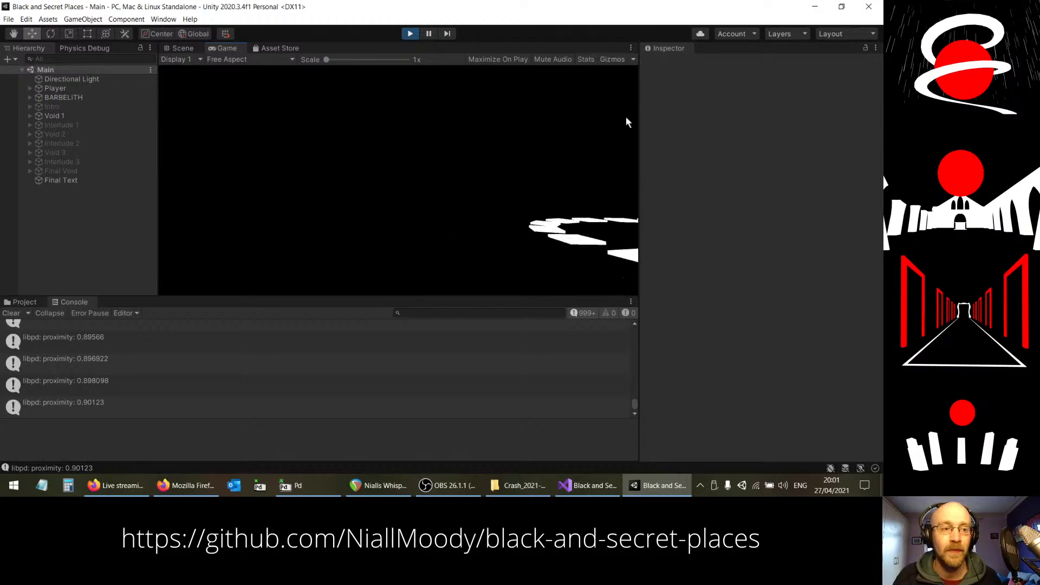
click(30, 97)
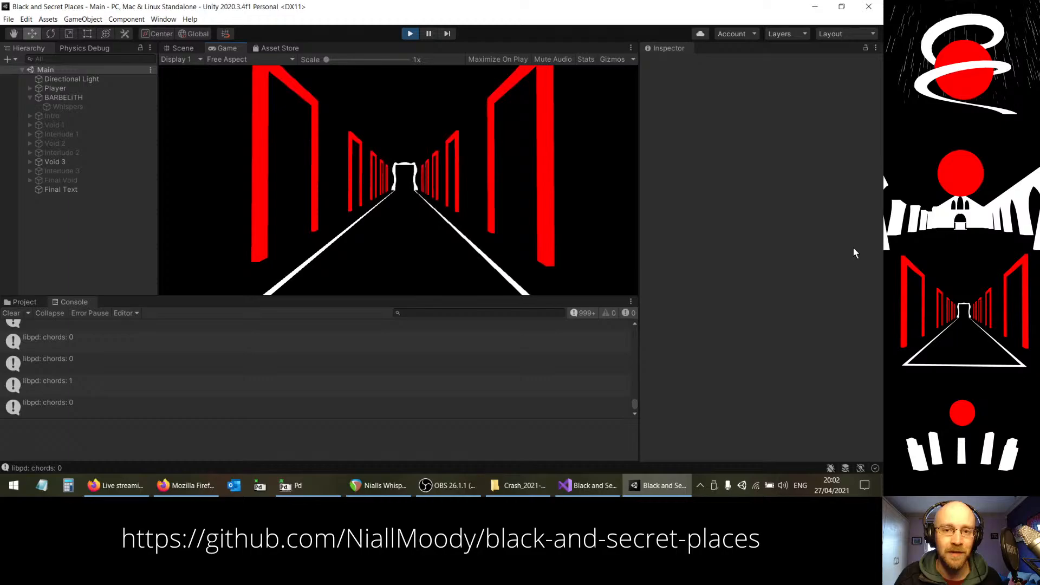
click(405, 37)
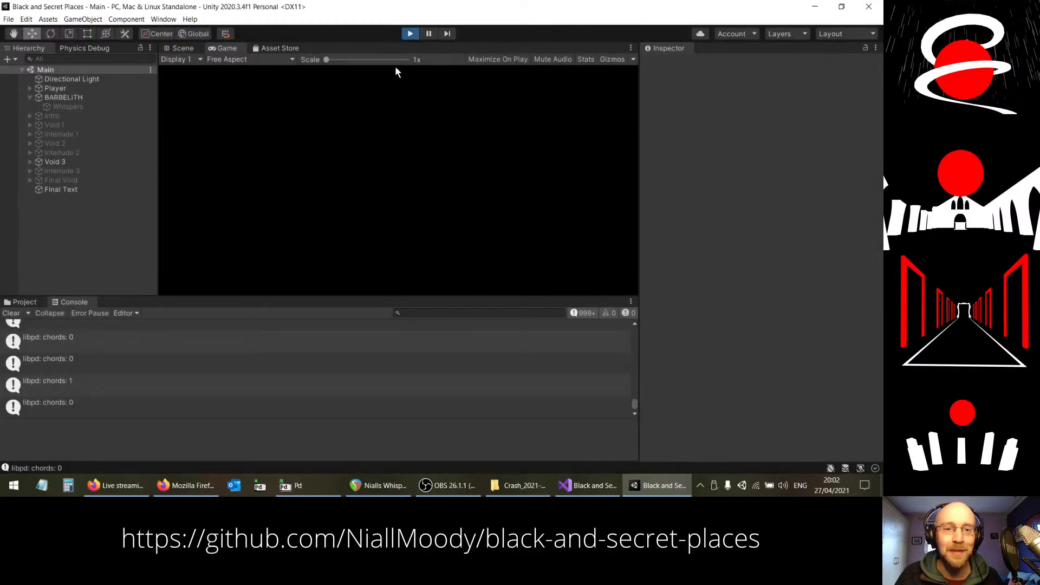
Step: Select Whispers under BARBELiTH and survey the white arched ruins and surrounding areas in the Scene view
mouse_move(326, 225)
right_down()
mouse_move(299, 227)
mouse_move(341, 232)
right_up()
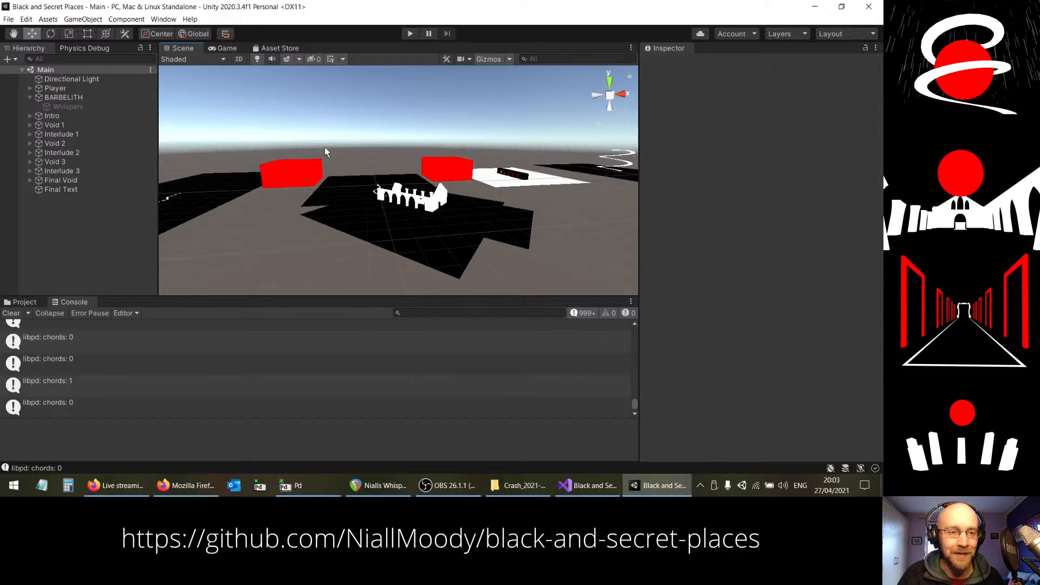
mouse_move(448, 216)
right_down()
mouse_move(399, 225)
mouse_move(425, 205)
mouse_move(450, 207)
right_up()
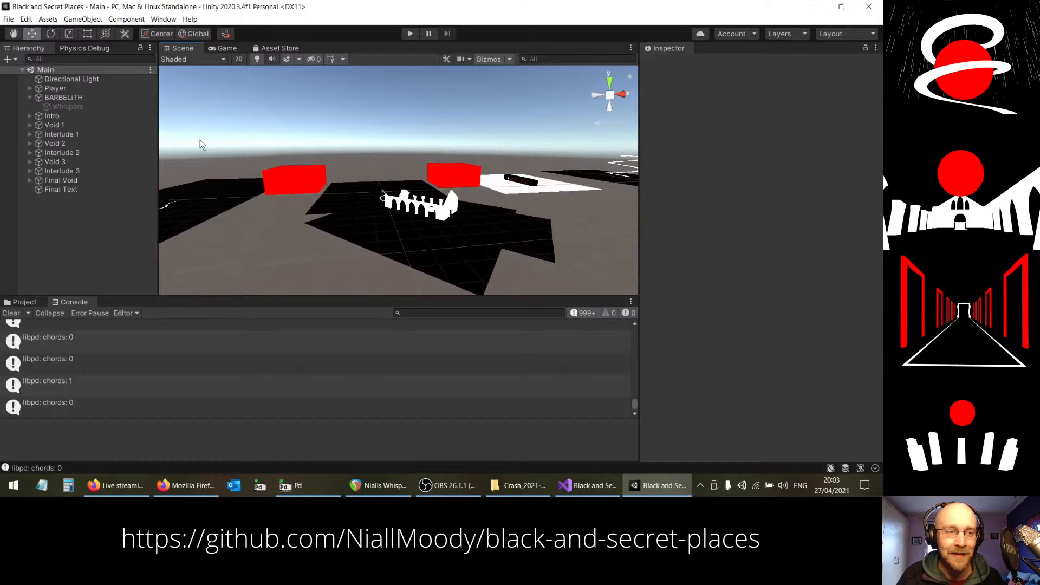
click(71, 109)
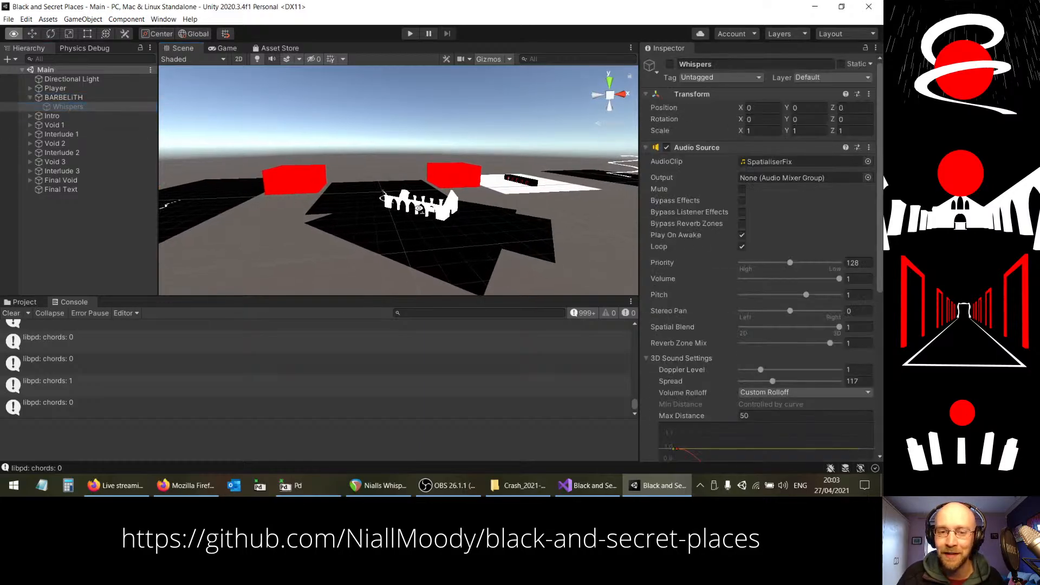
right_drag(419, 208, 634, 211)
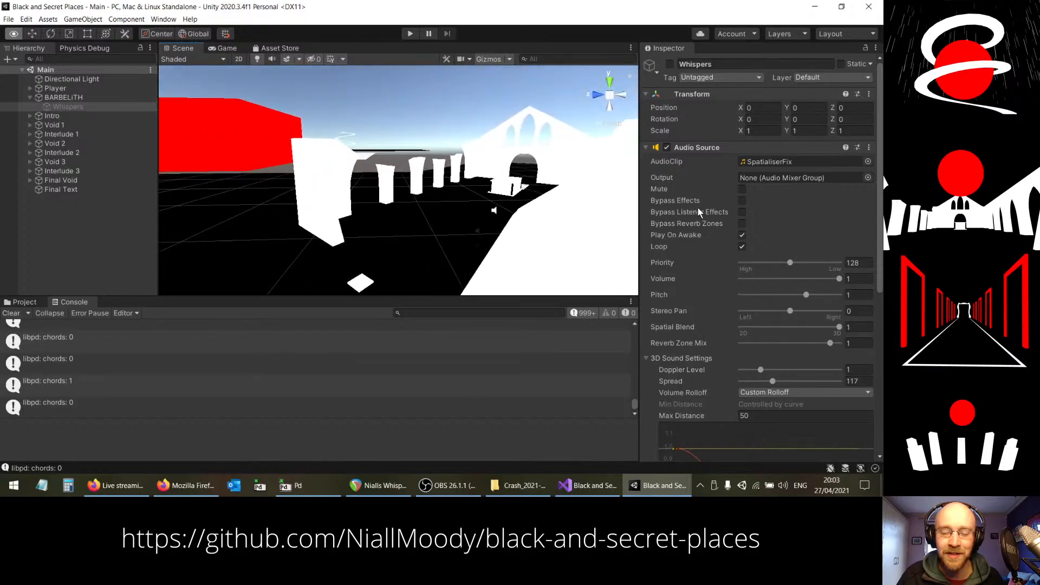
right_drag(697, 211, 244, 226)
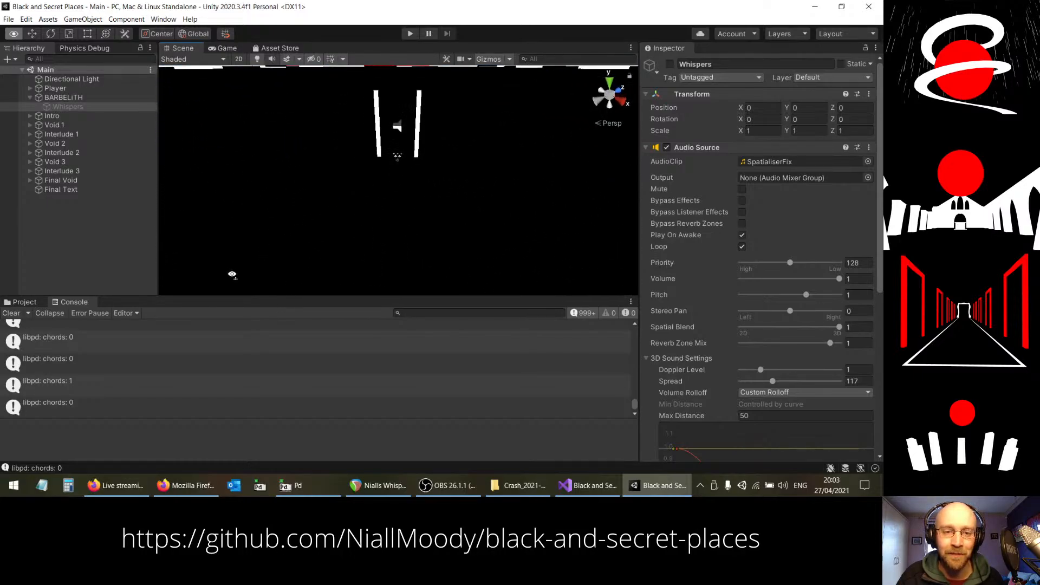
right_drag(232, 275, 436, 184)
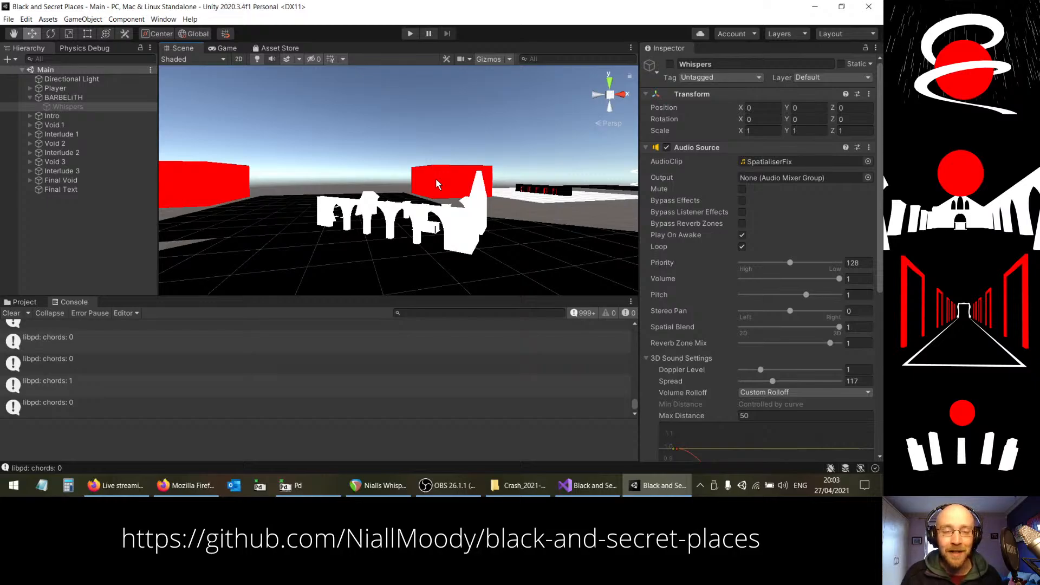